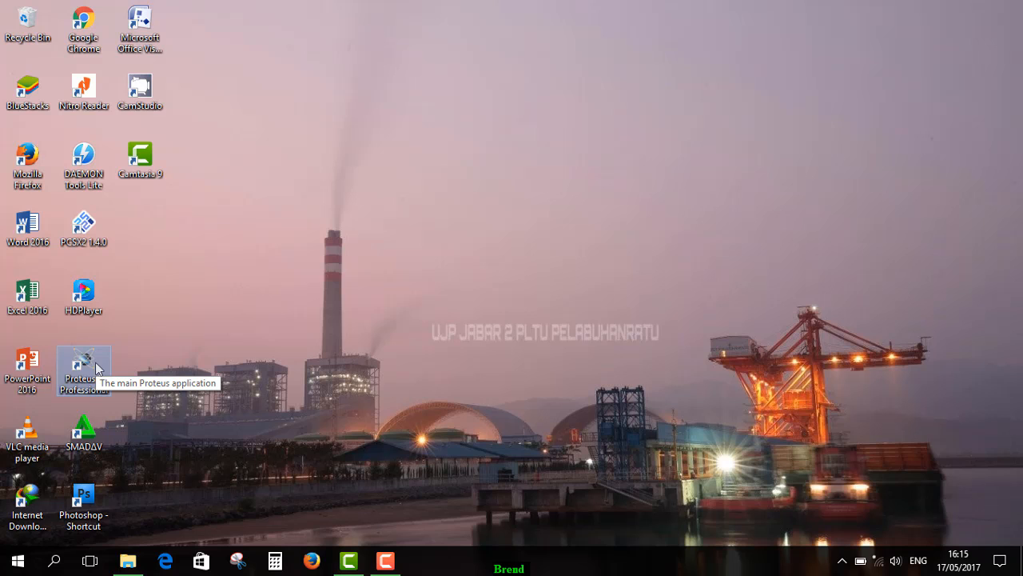
# - Launch Proteus 8 Professional and open an empty Schematic Capture sheet
pyautogui.doubleClick(92, 370)
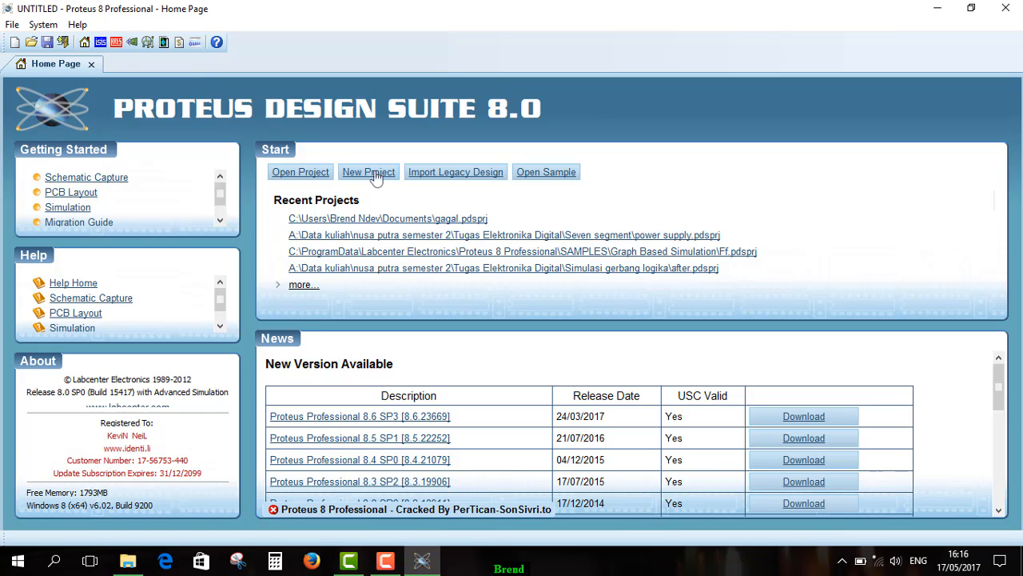
pyautogui.click(100, 44)
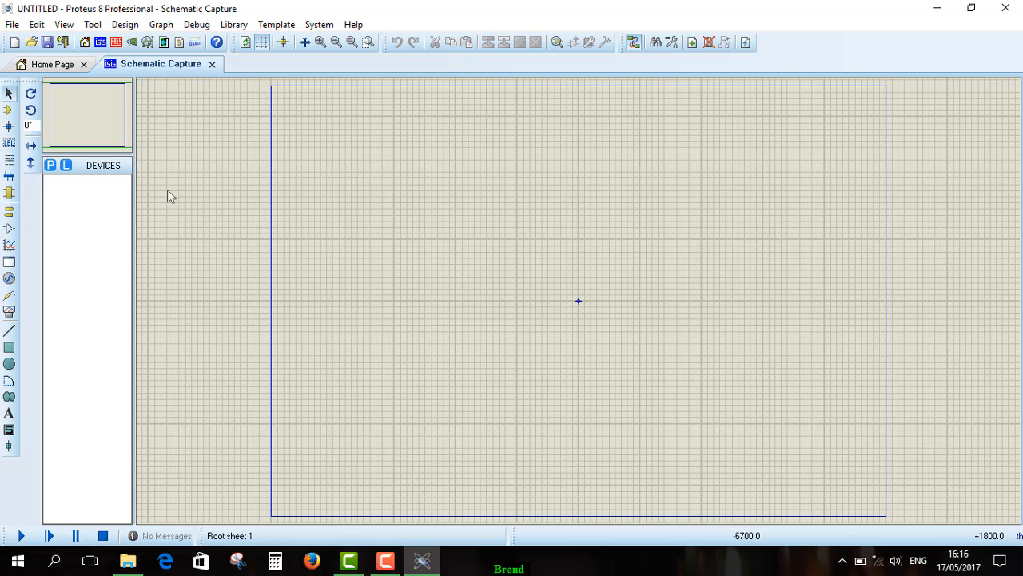
# - Search the component device library for "transfor"
pyautogui.click(10, 112)
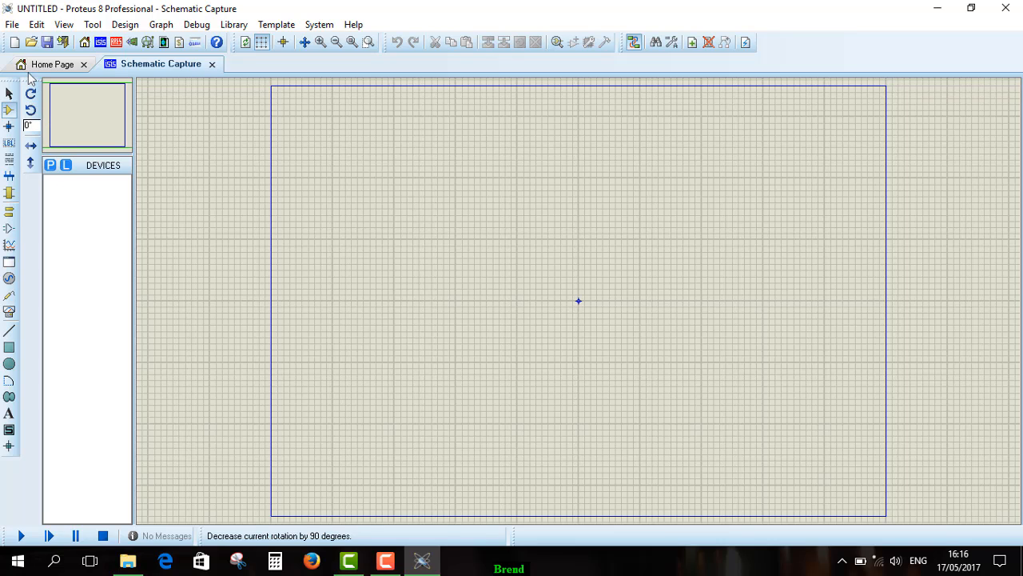
pyautogui.click(50, 165)
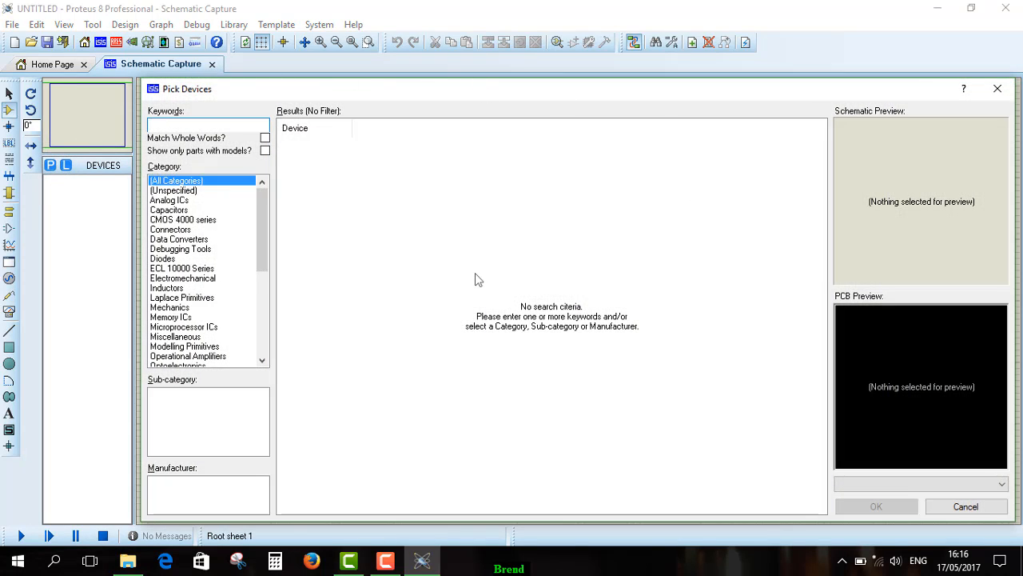
pyautogui.click(152, 125)
pyautogui.write('tranfo')
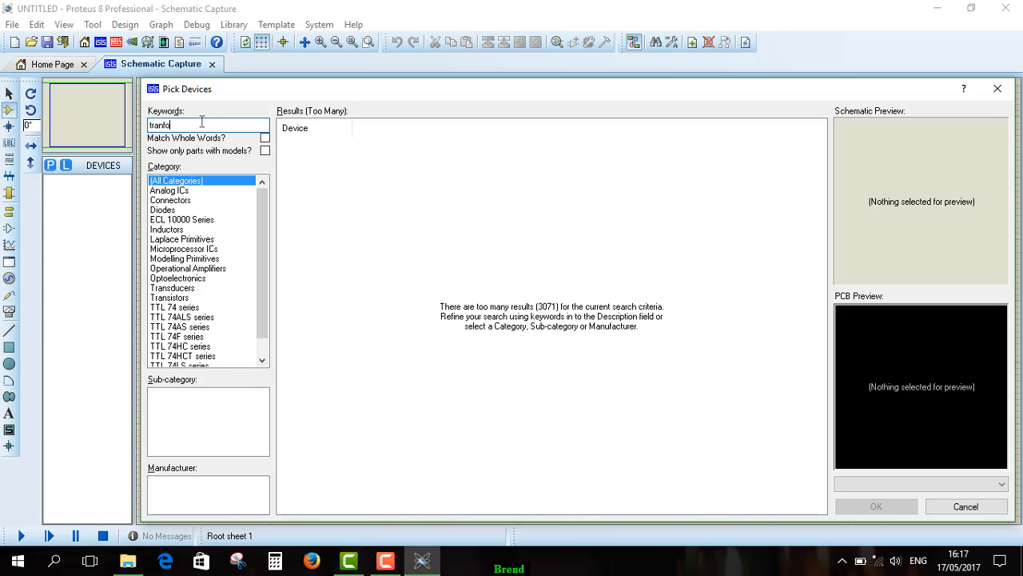
pyautogui.write('r')
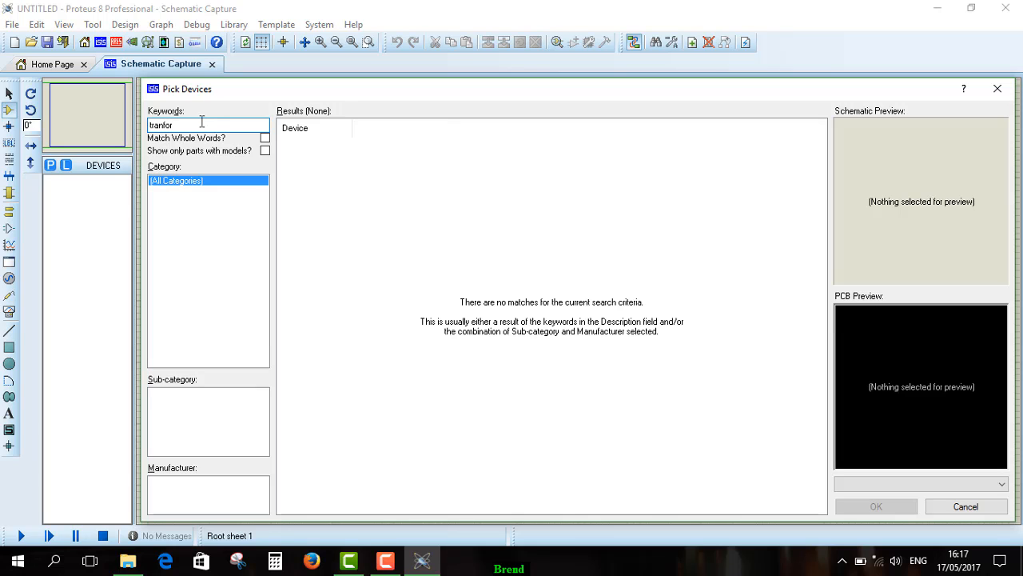
pyautogui.write('me')
pyautogui.press('BackSpace')
pyautogui.press('BackSpace')
pyautogui.press('BackSpace')
pyautogui.press('BackSpace')
pyautogui.press('BackSpace')
pyautogui.press('BackSpace')
pyautogui.write('nsf')
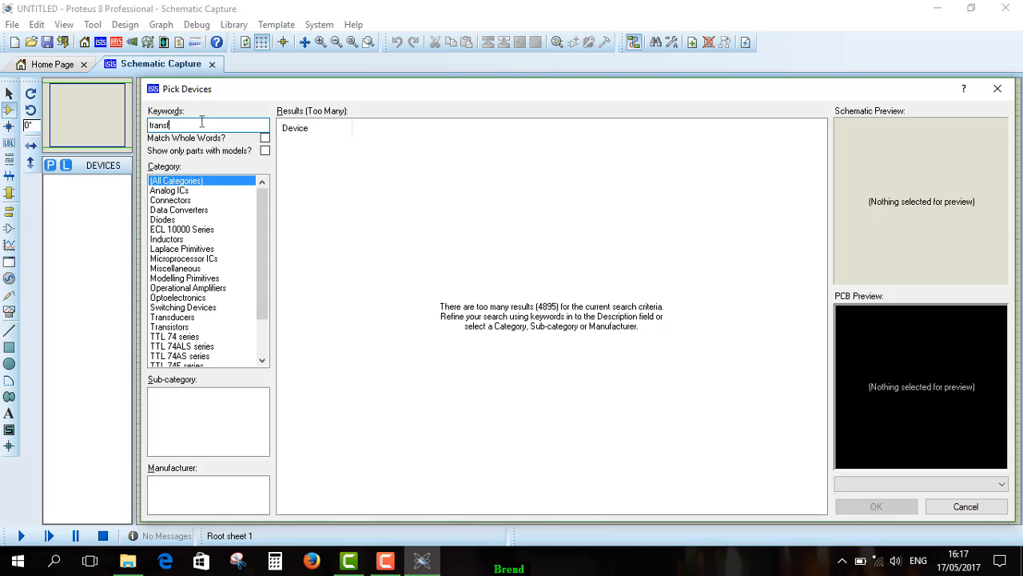
pyautogui.write('or')
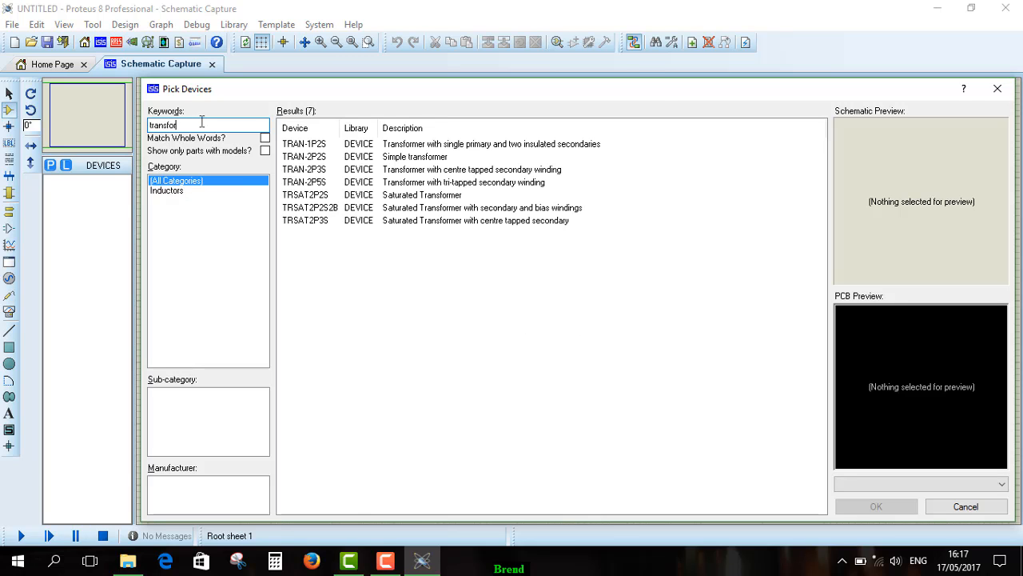
# - Preview the transformer models and add the simple transformer TRAN-2P2S to the device list
pyautogui.click(363, 145)
pyautogui.click(362, 158)
pyautogui.click(362, 171)
pyautogui.click(365, 184)
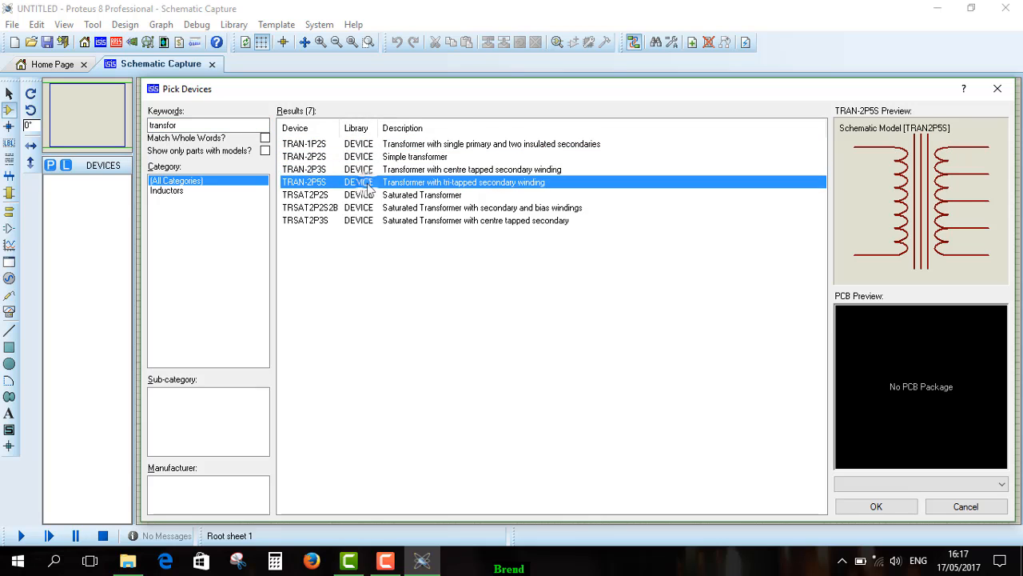
pyautogui.click(367, 196)
pyautogui.click(369, 208)
pyautogui.click(371, 221)
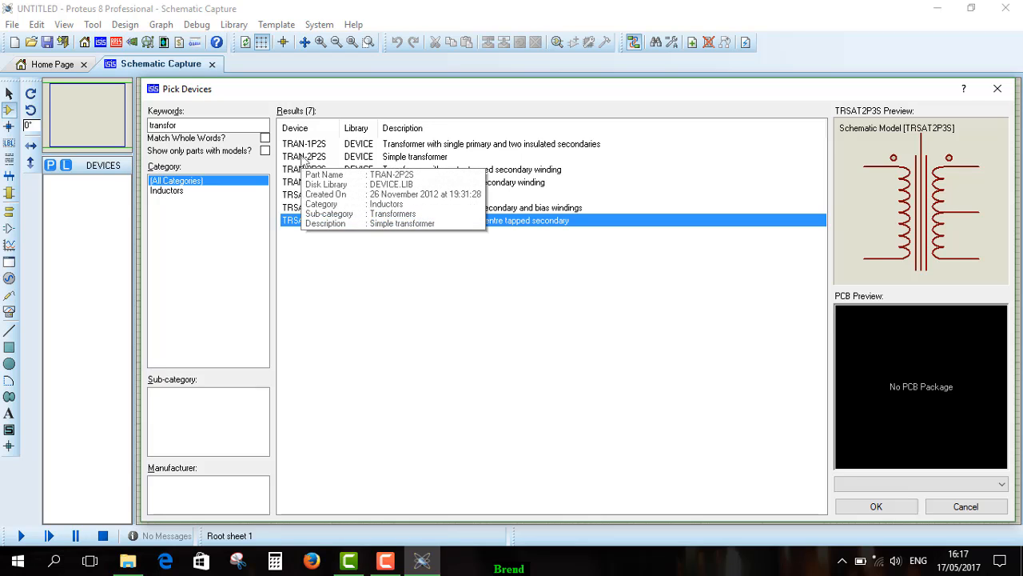
pyautogui.click(393, 158)
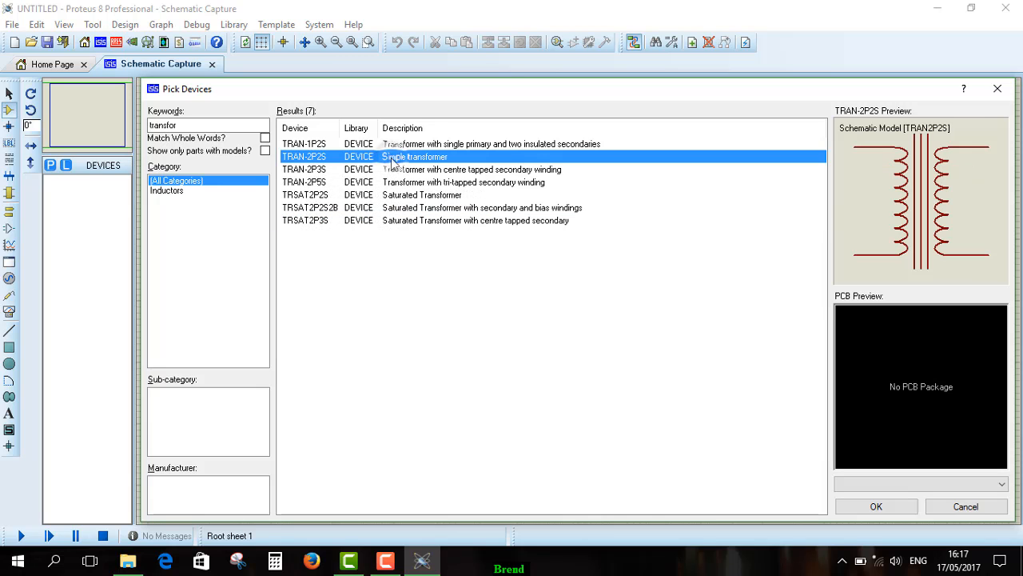
pyautogui.click(871, 510)
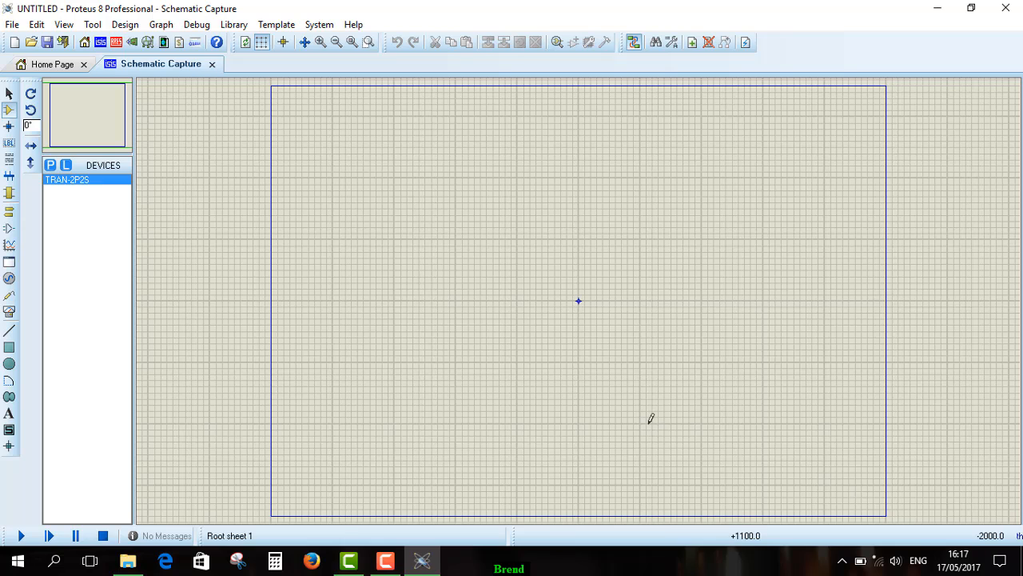
# - Place one TRAN-2P2S transformer in the upper-left part of the schematic sheet
pyautogui.click(89, 188)
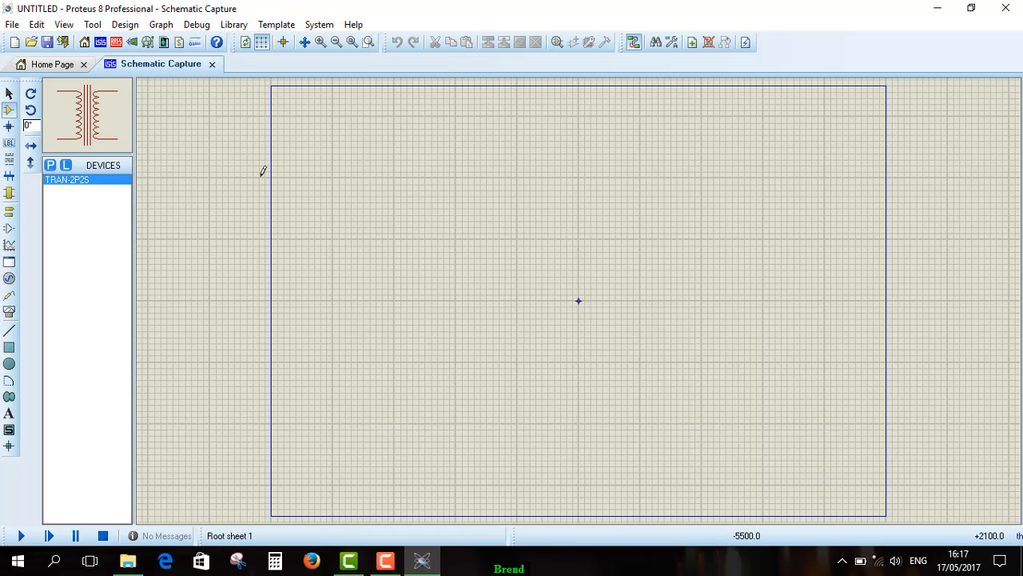
pyautogui.click(434, 238)
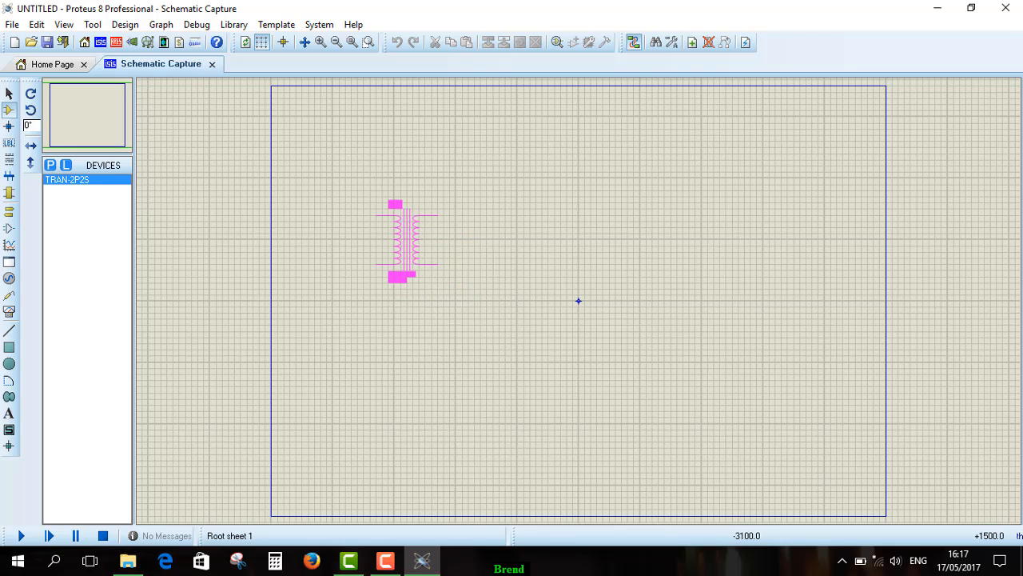
pyautogui.click(382, 228)
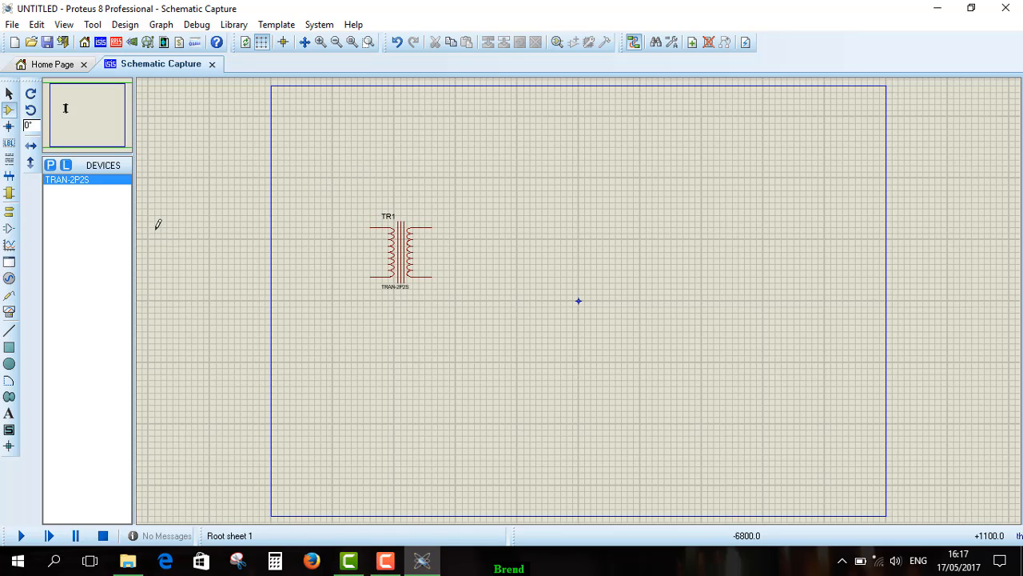
# - Find the 1N4007 diode in the device library and add it to the device list
pyautogui.click(52, 168)
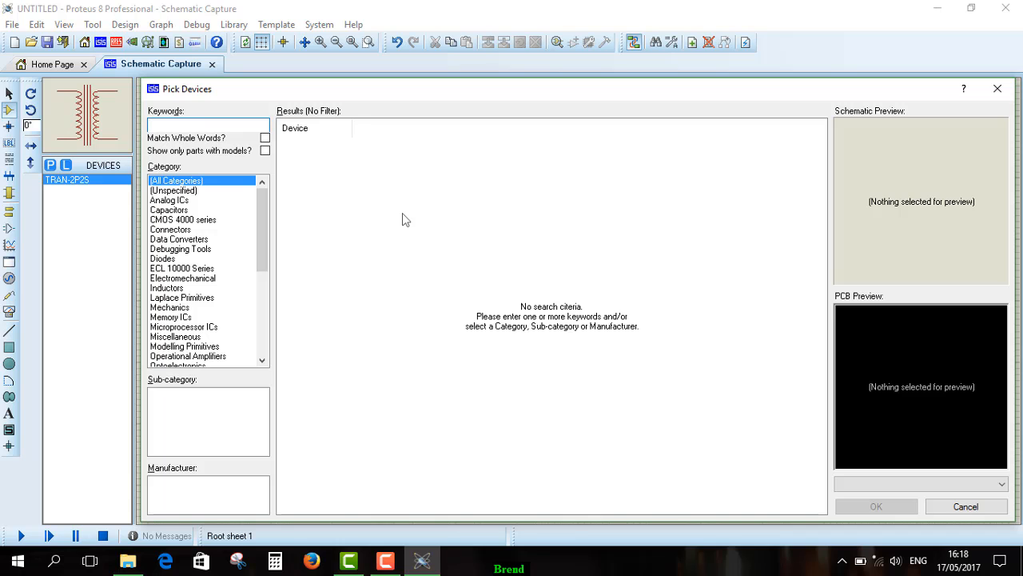
pyautogui.write('1n40')
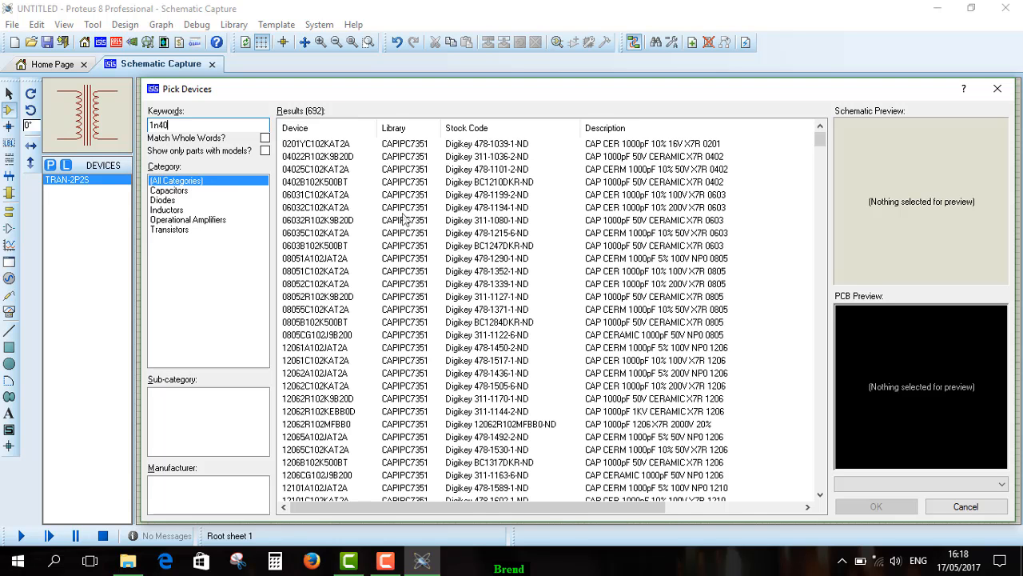
pyautogui.write('07')
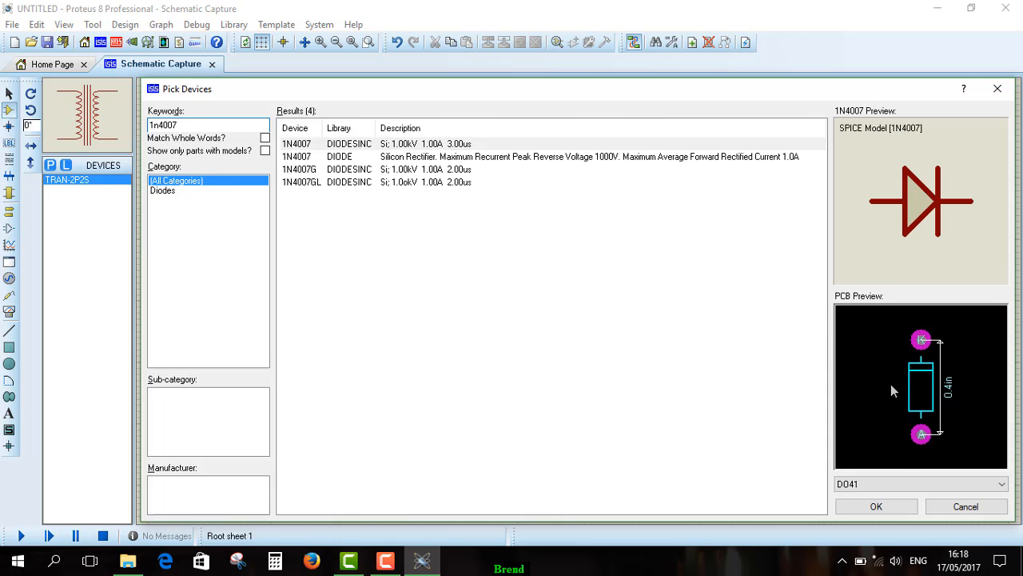
pyautogui.click(894, 509)
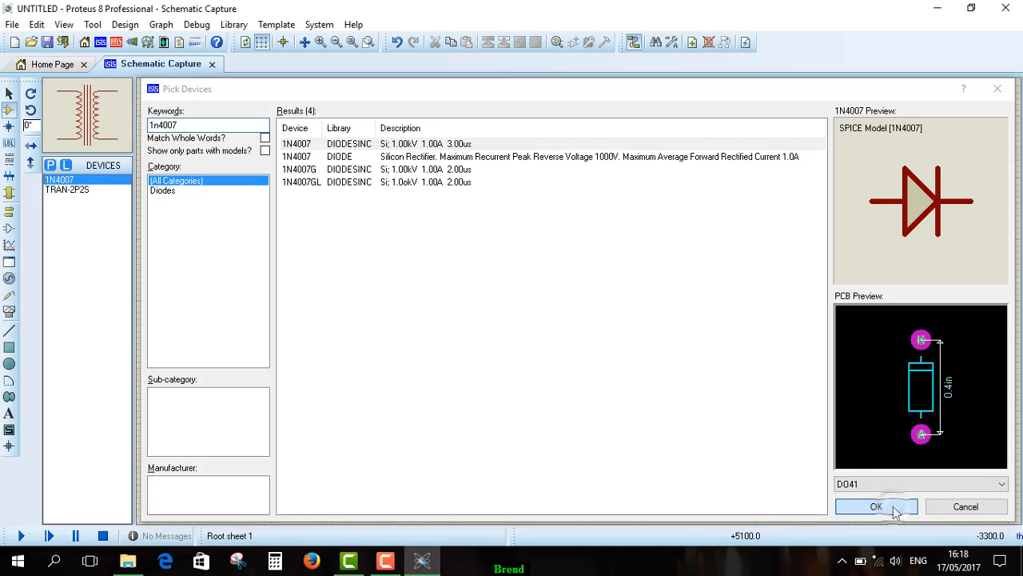
# - Place four 1N4007 diodes in a two-by-two arrangement beside the transformer's secondary side
pyautogui.click(70, 180)
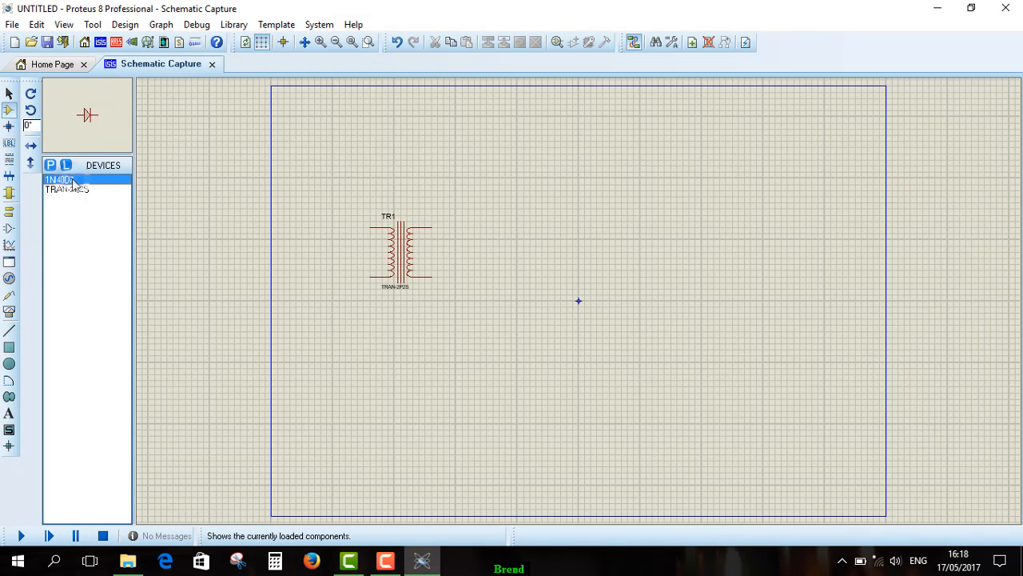
pyautogui.click(481, 217)
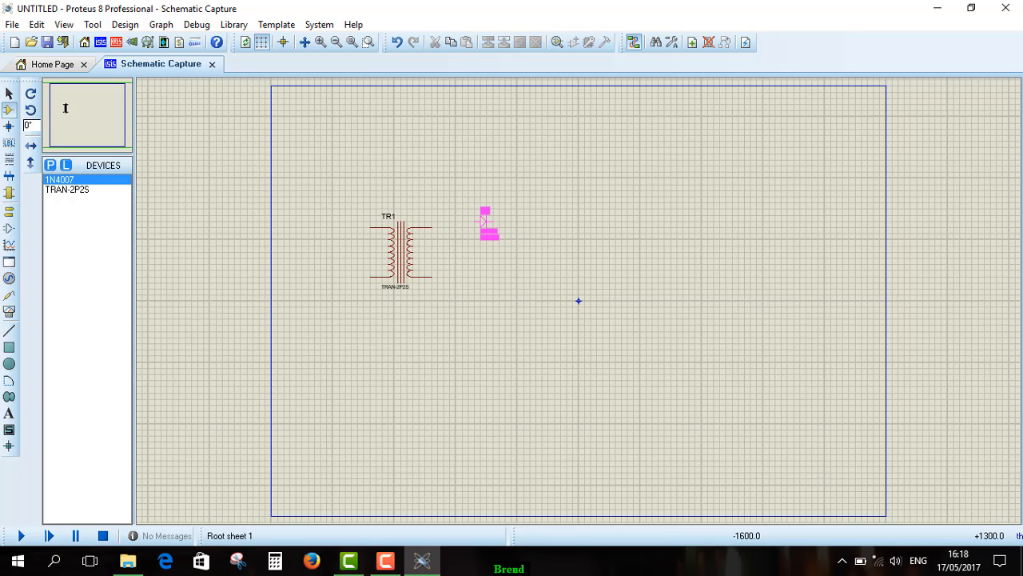
pyautogui.click(484, 222)
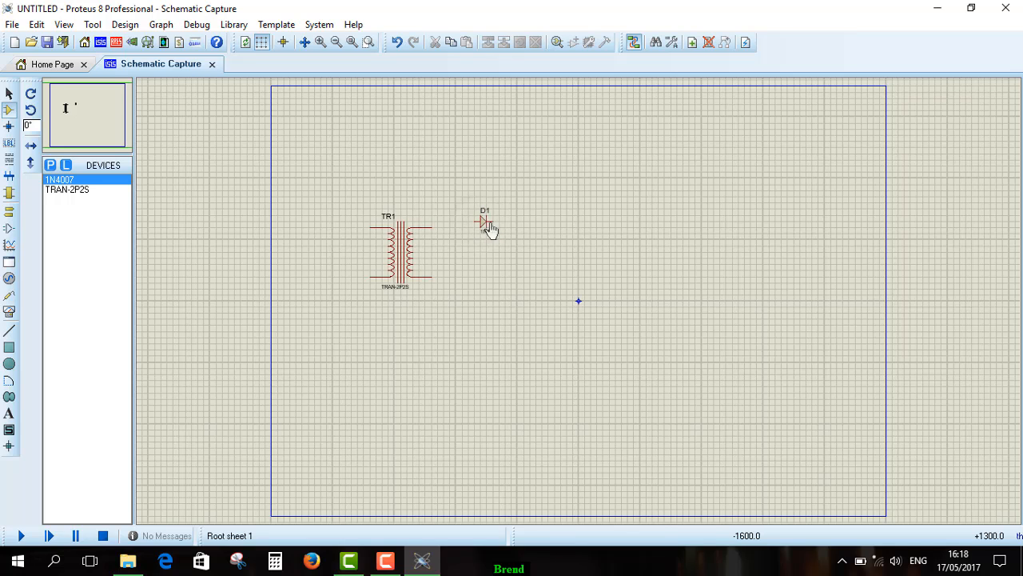
pyautogui.click(534, 213)
pyautogui.click(534, 214)
pyautogui.click(486, 268)
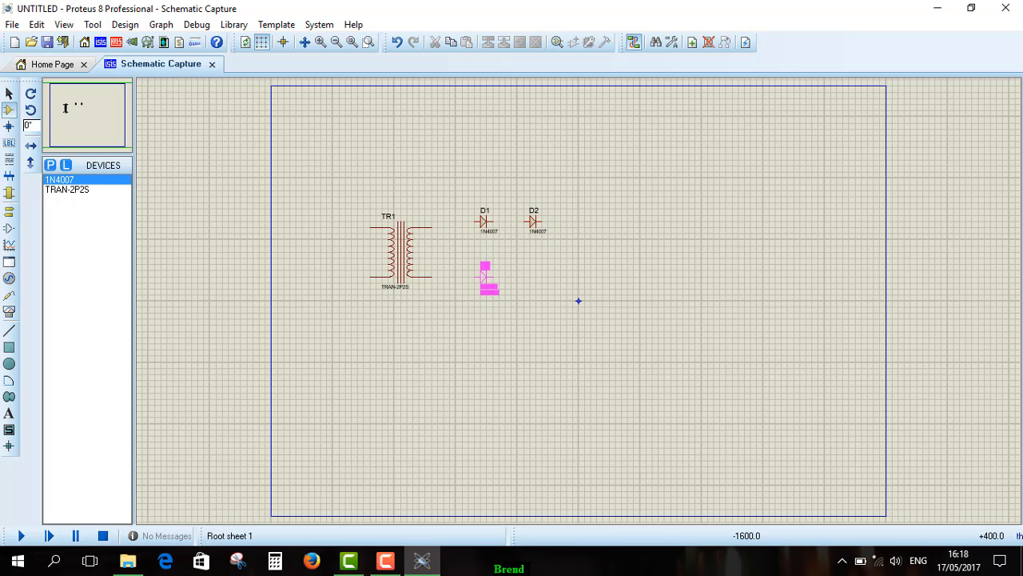
pyautogui.click(485, 282)
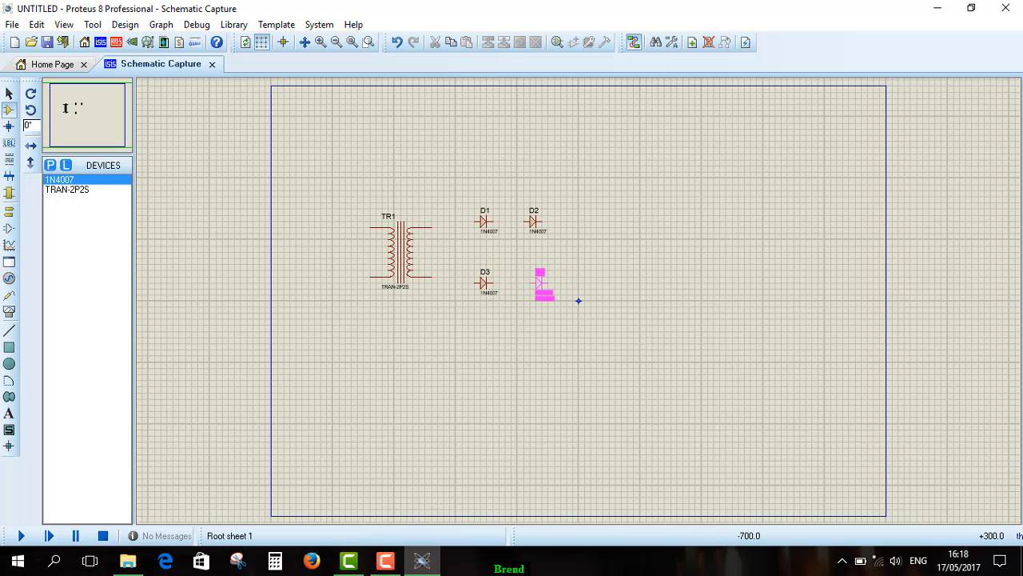
pyautogui.click(534, 283)
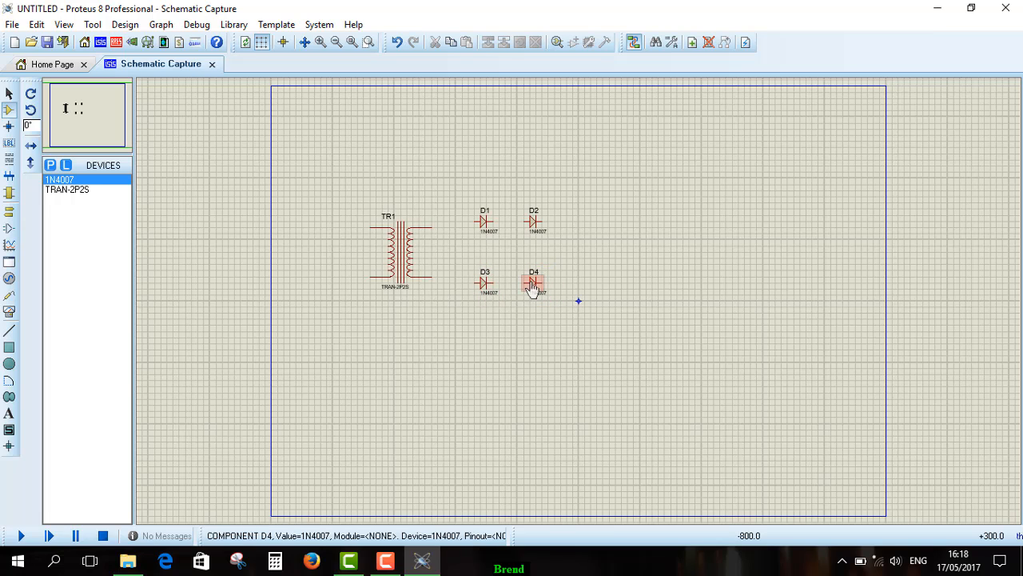
# - Wire the four diodes into a bridge: D1 and D3 anodes together, D1 to D2, D3 to D4, and D2 and D4 cathodes together
pyautogui.click(474, 220)
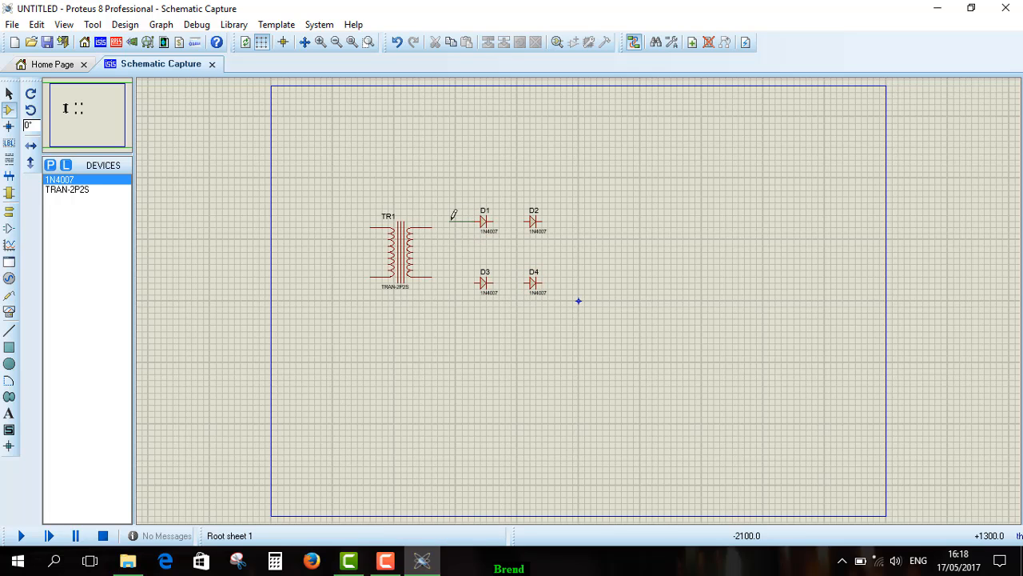
pyautogui.click(475, 282)
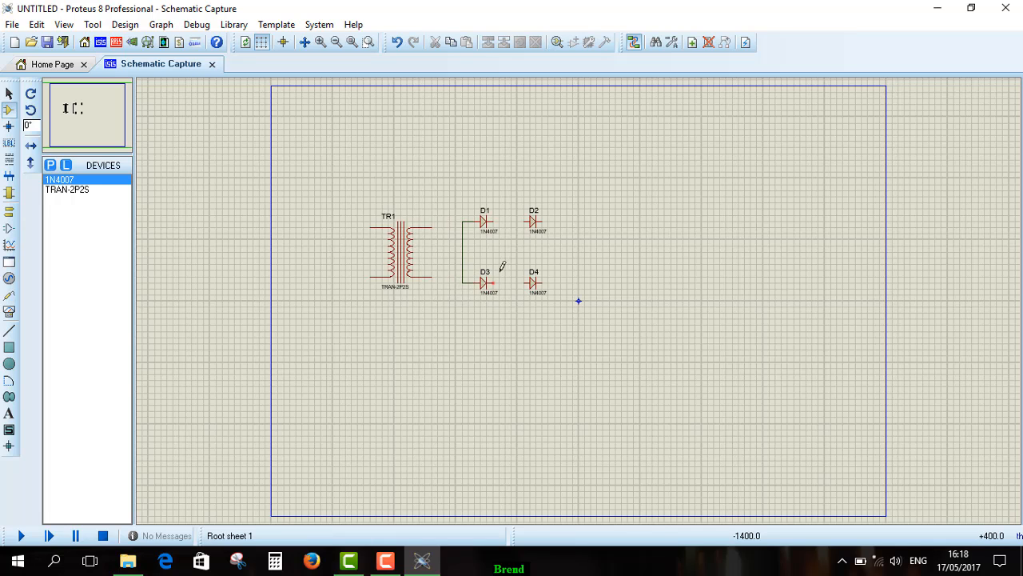
pyautogui.click(495, 221)
pyautogui.click(526, 222)
pyautogui.click(543, 222)
pyautogui.click(546, 281)
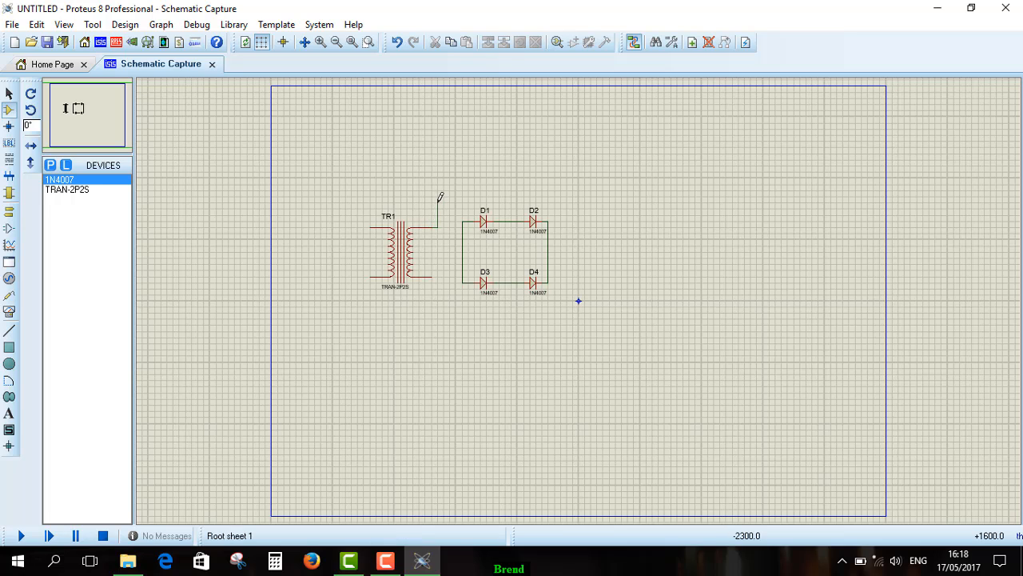
# - Wire the transformer's upper secondary terminal to the D1–D2 connection and its lower one to the D3–D4 connection
pyautogui.click(511, 219)
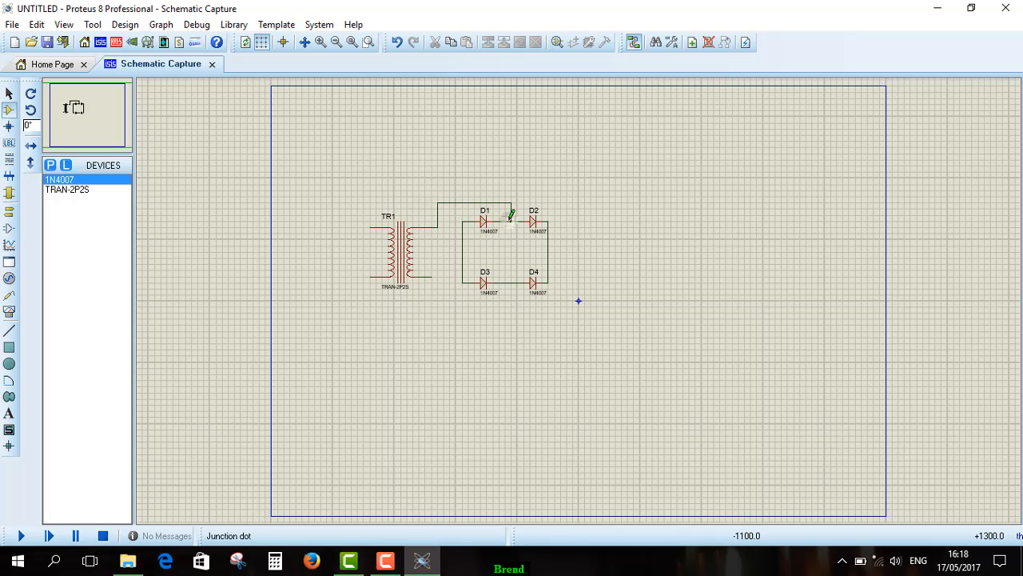
pyautogui.click(433, 280)
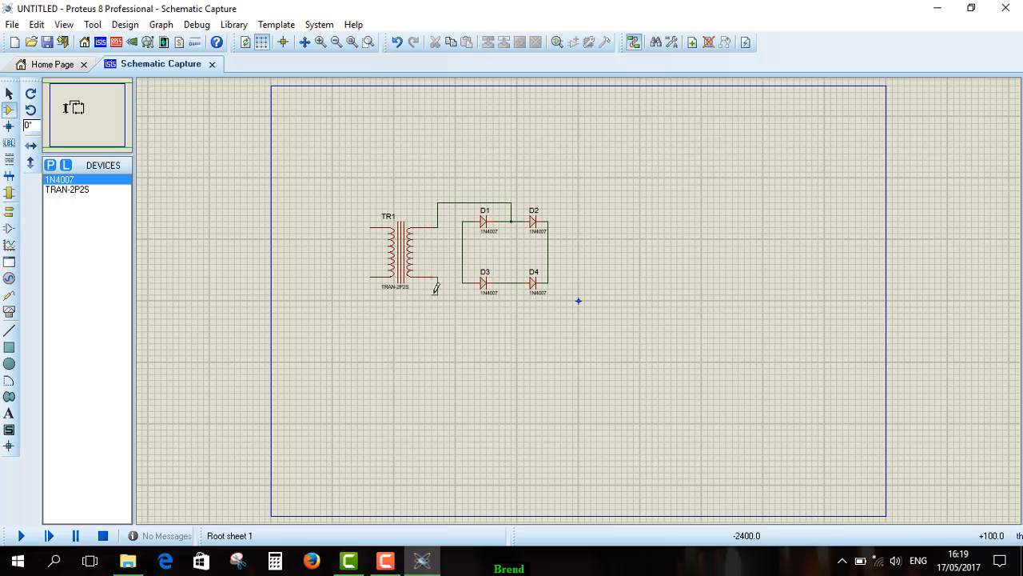
pyautogui.click(437, 305)
pyautogui.click(511, 283)
# - Review the component properties of transformer TR1, including its primary and secondary inductance, without changing them
pyautogui.click(386, 241)
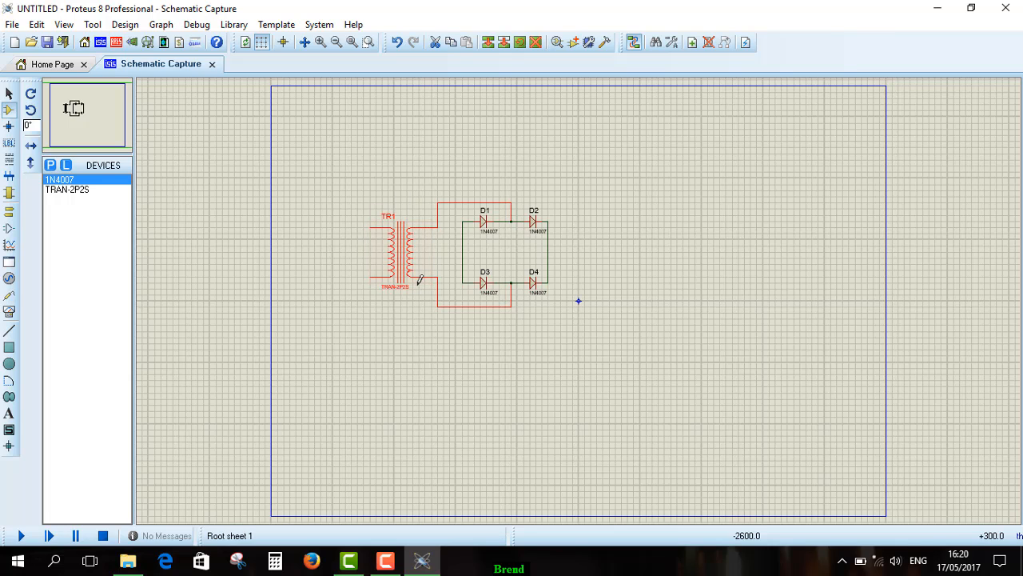
pyautogui.click(404, 336)
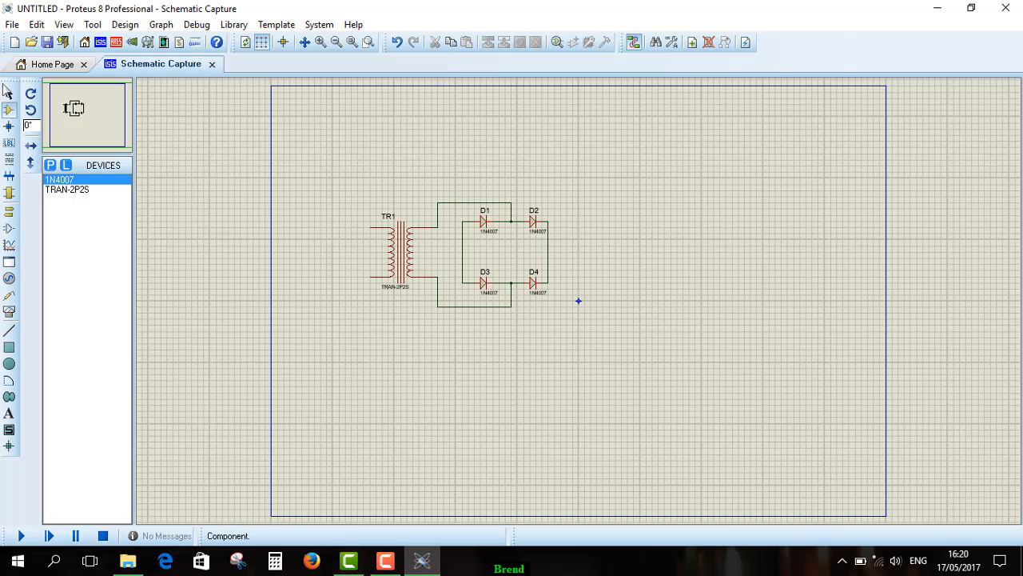
pyautogui.click(9, 94)
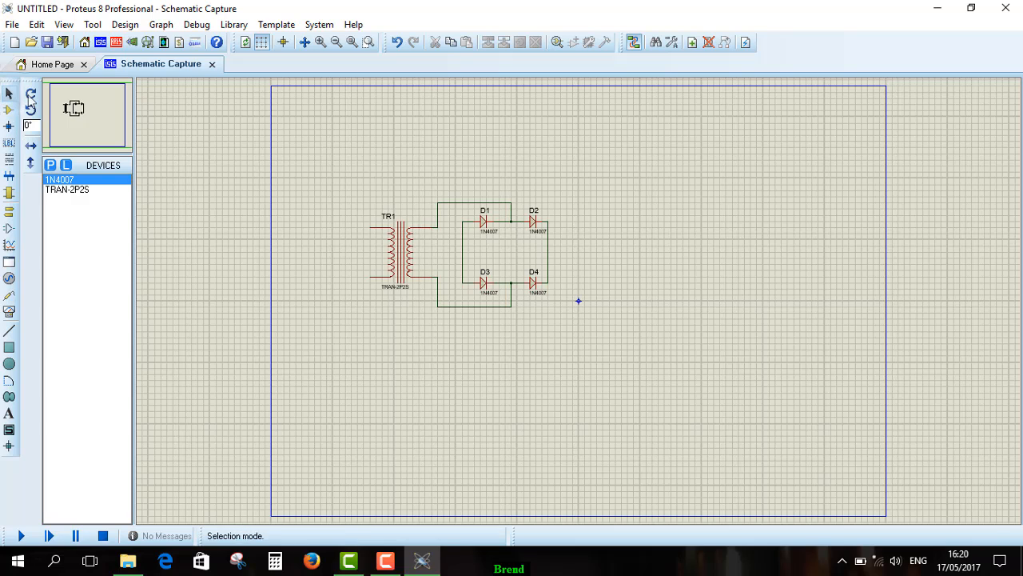
pyautogui.click(393, 262)
pyautogui.click(394, 262)
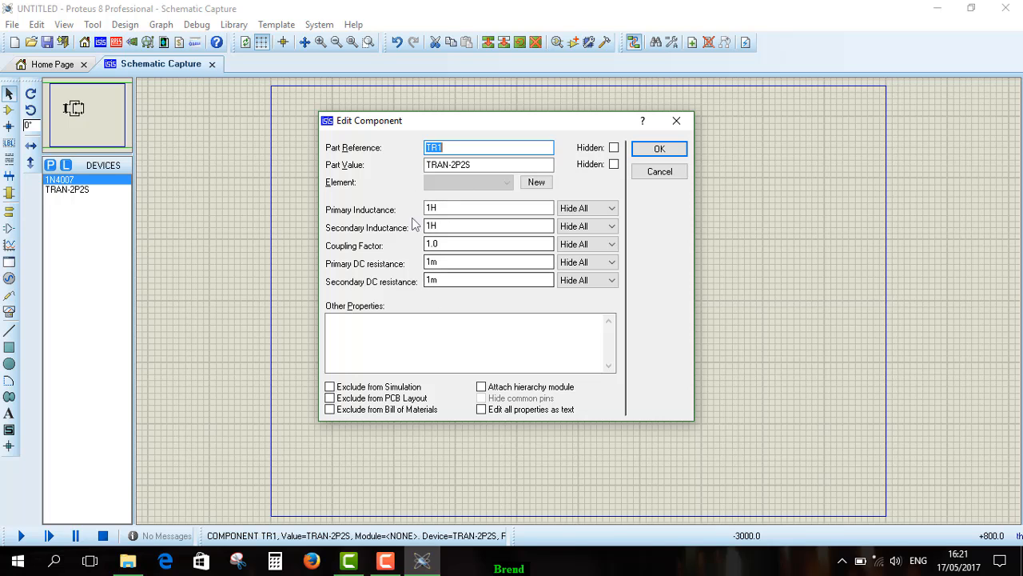
pyautogui.click(660, 148)
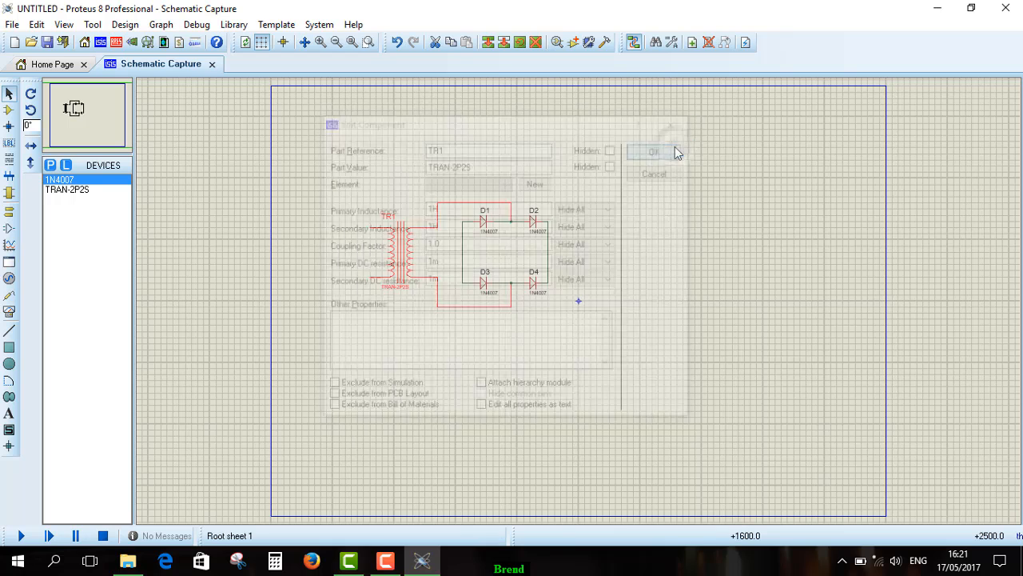
# - Add the HITEMP1000U25V 1000u 25V high-temperature radial capacitor to the device list
pyautogui.click(701, 232)
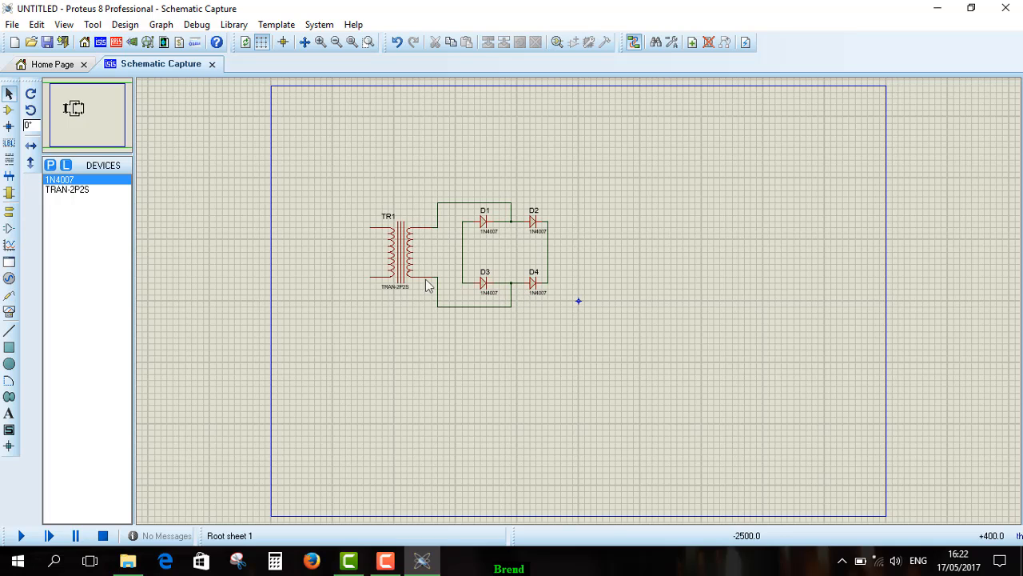
pyautogui.click(51, 166)
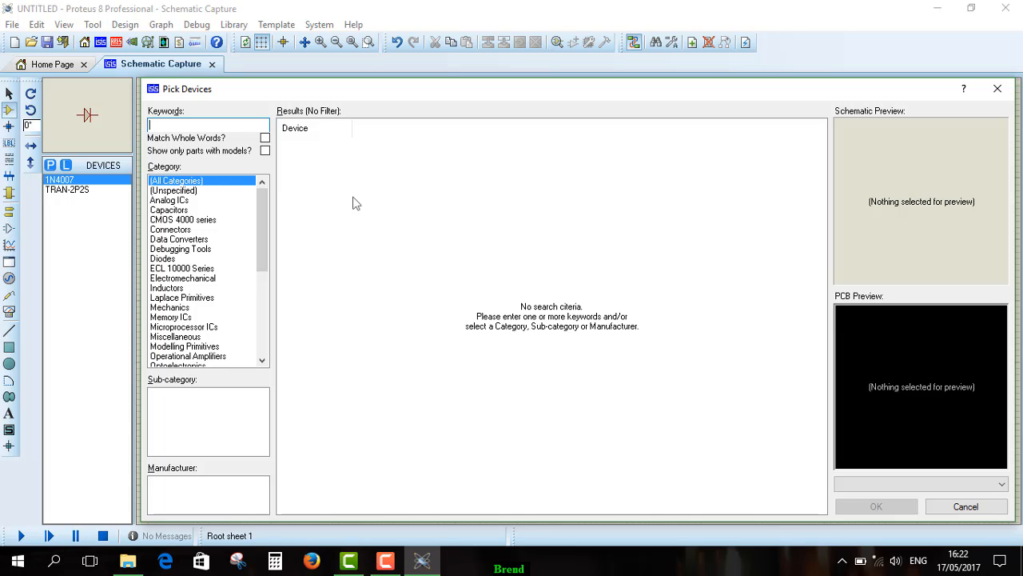
pyautogui.write('HITEMP')
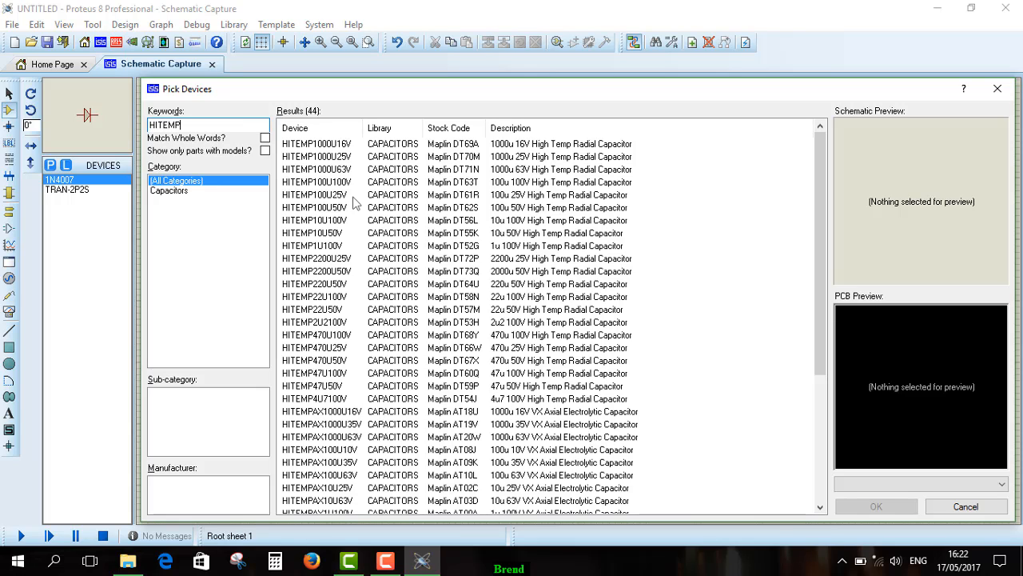
pyautogui.write('100')
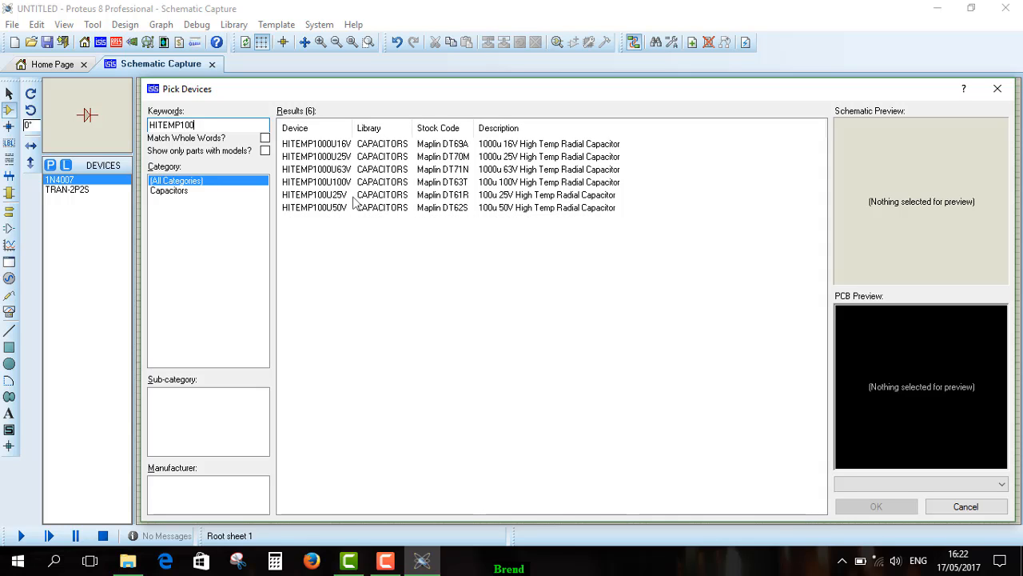
pyautogui.write('0')
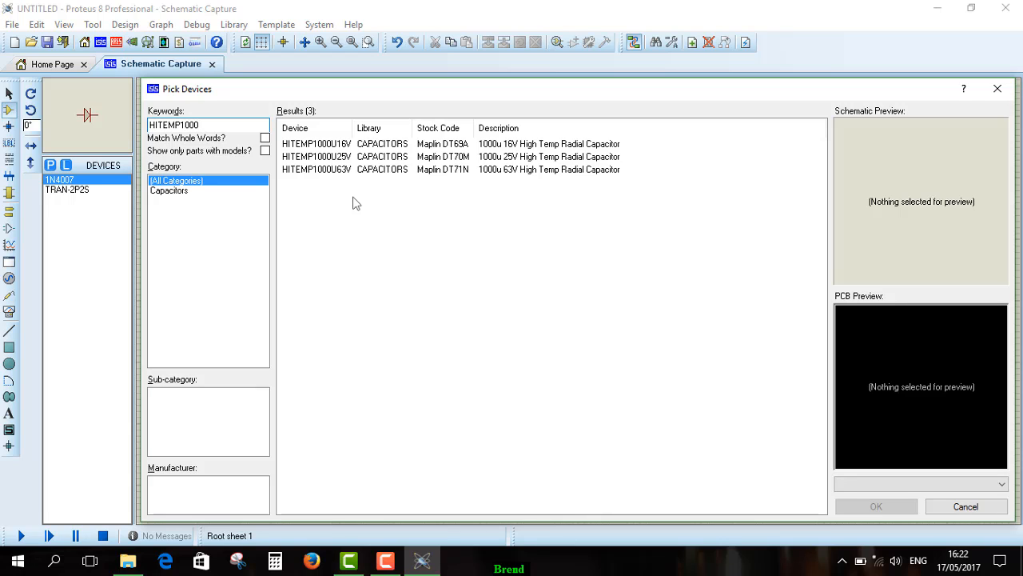
pyautogui.click(533, 160)
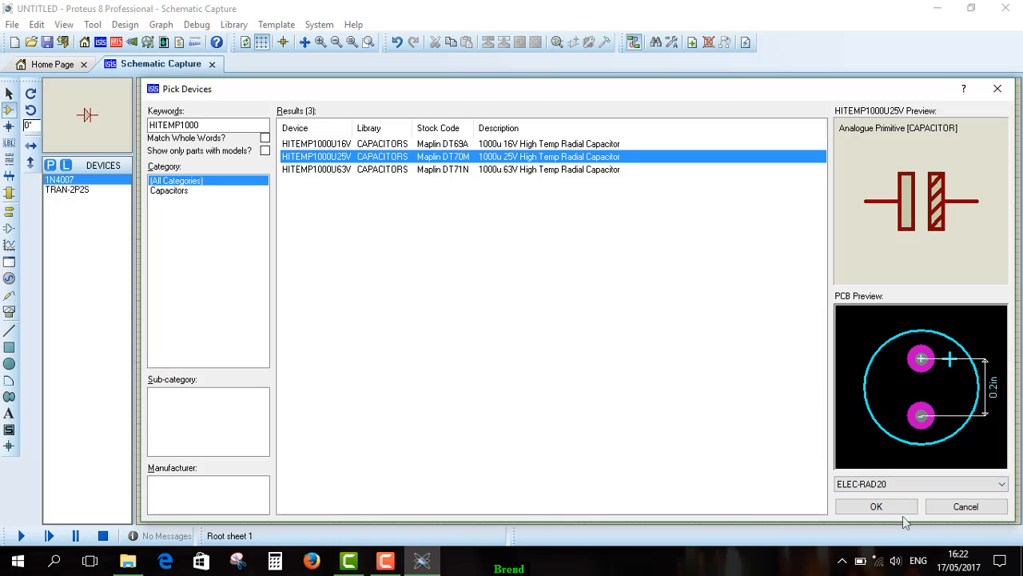
pyautogui.click(881, 507)
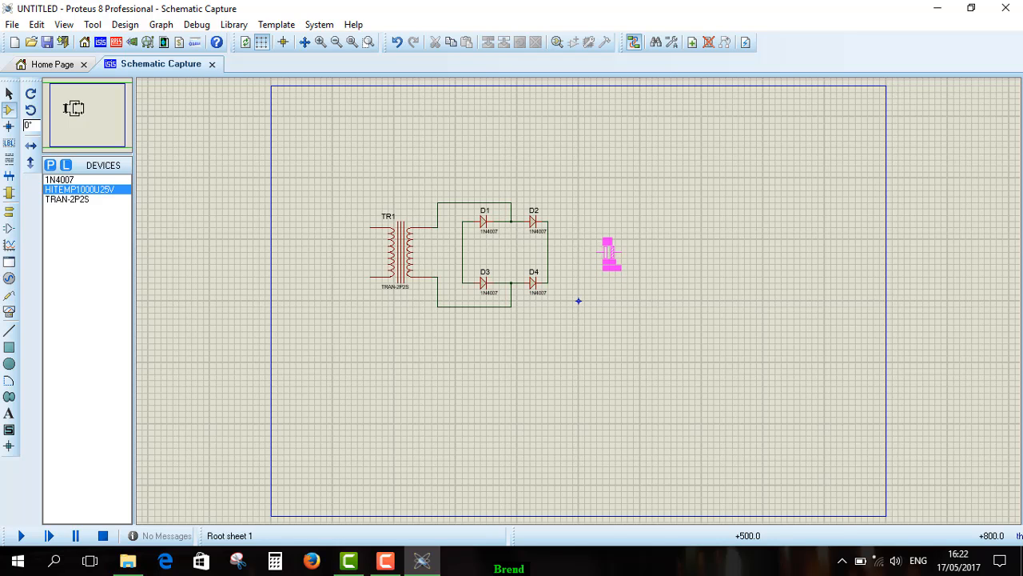
# - Place the 1000u capacitor beside the bridge's output and rotate it clockwise so it stands vertically
pyautogui.click(609, 254)
pyautogui.rightClick(614, 252)
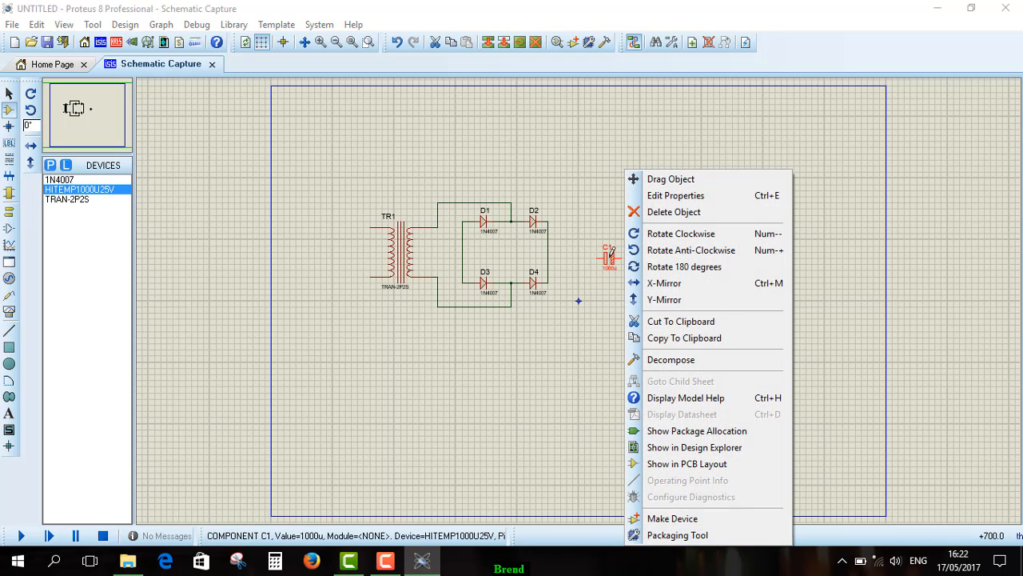
pyautogui.click(680, 234)
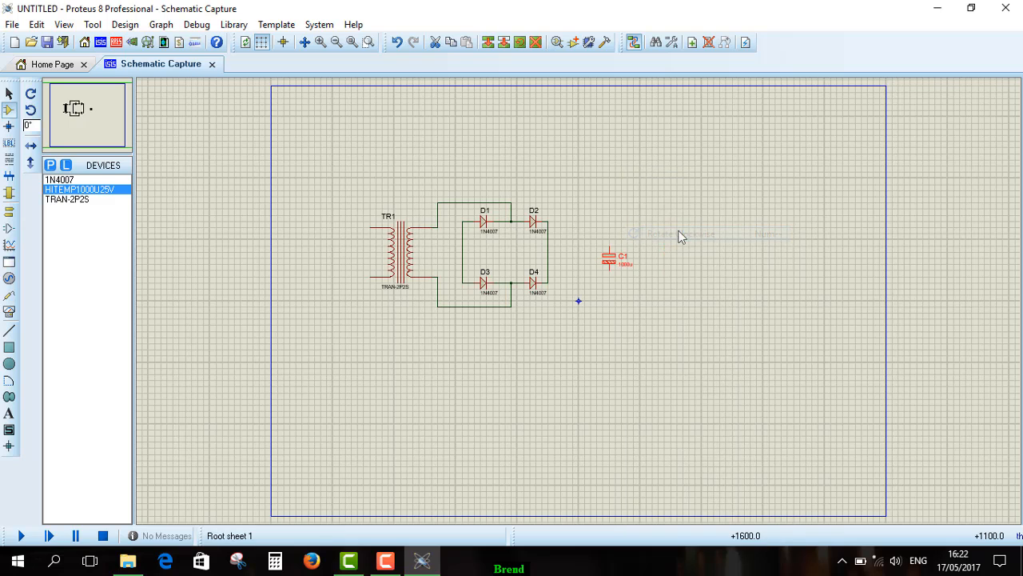
# - Wire C1's upper terminal to the D2–D4 cathode connection and its lower terminal to the D1–D3 anode connection
pyautogui.click(550, 221)
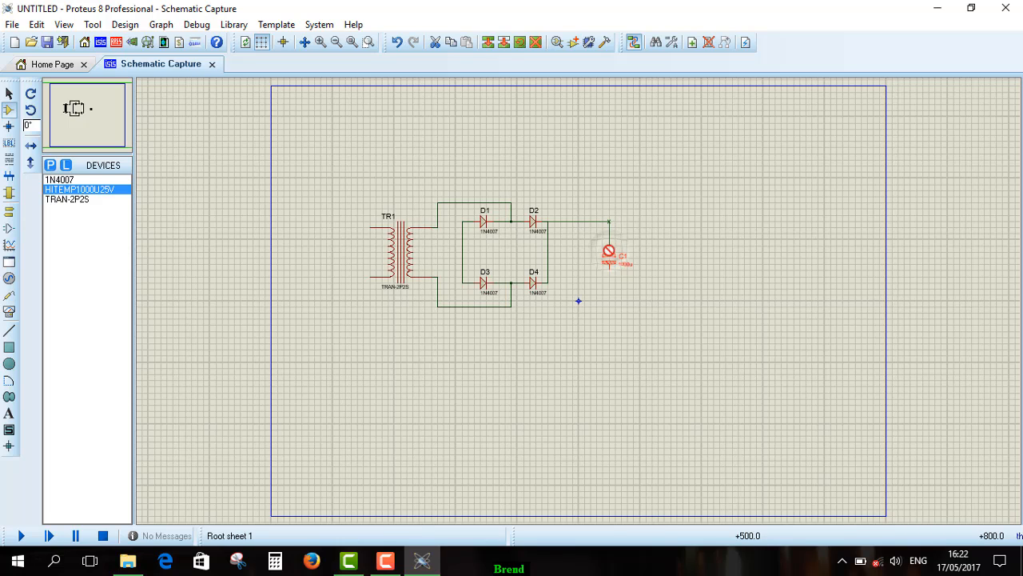
pyautogui.click(610, 245)
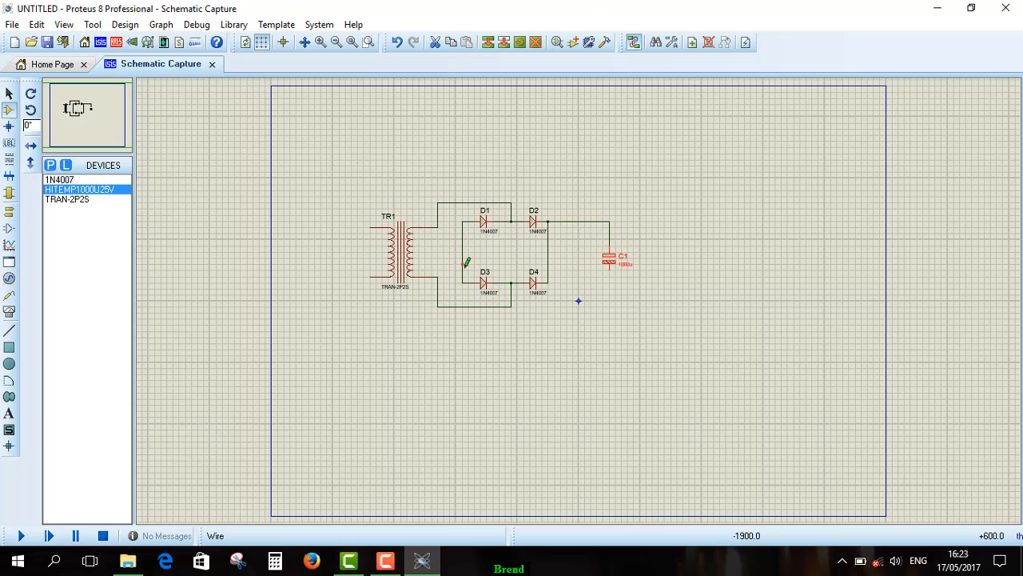
pyautogui.click(463, 312)
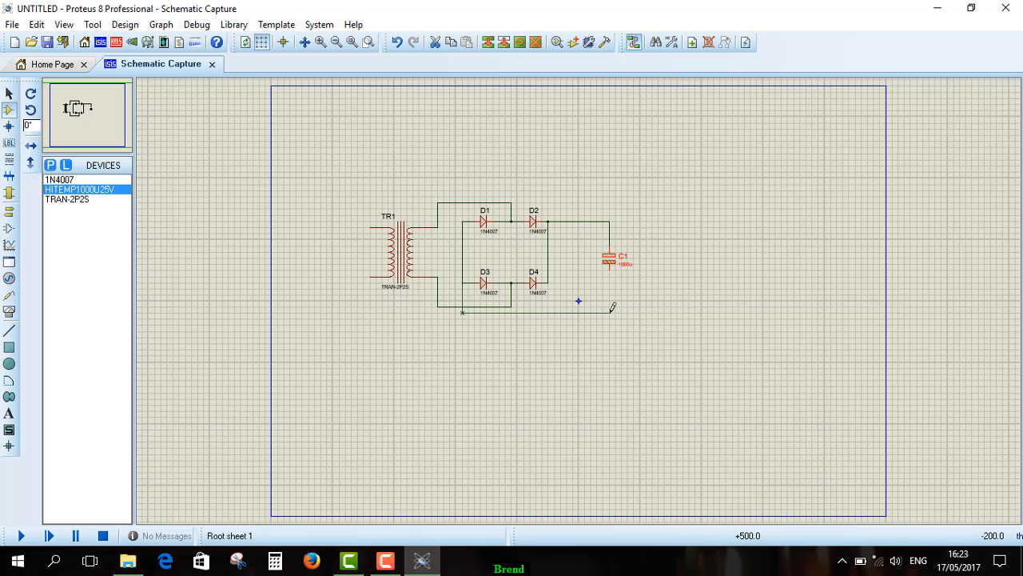
pyautogui.click(609, 269)
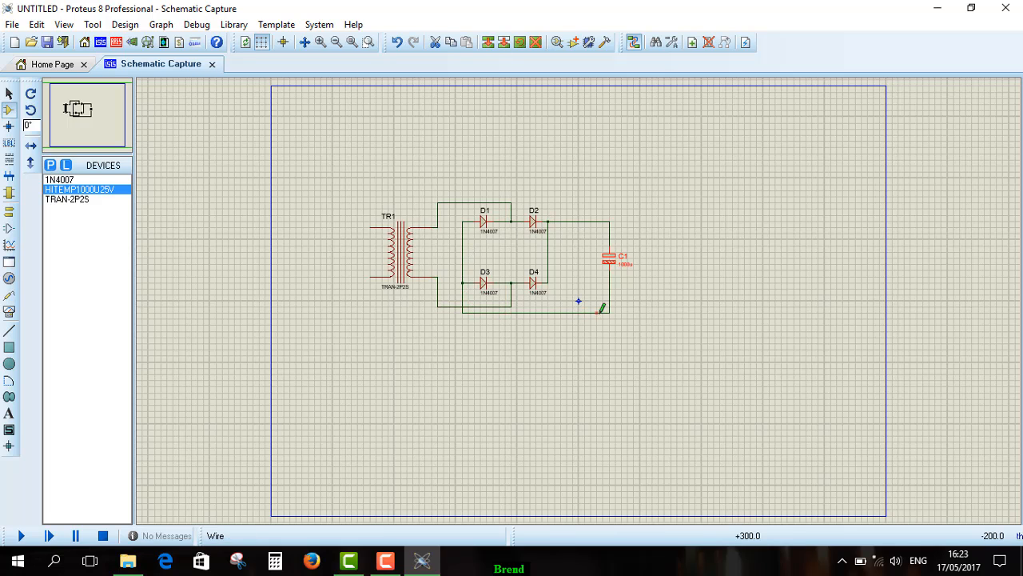
pyautogui.click(643, 278)
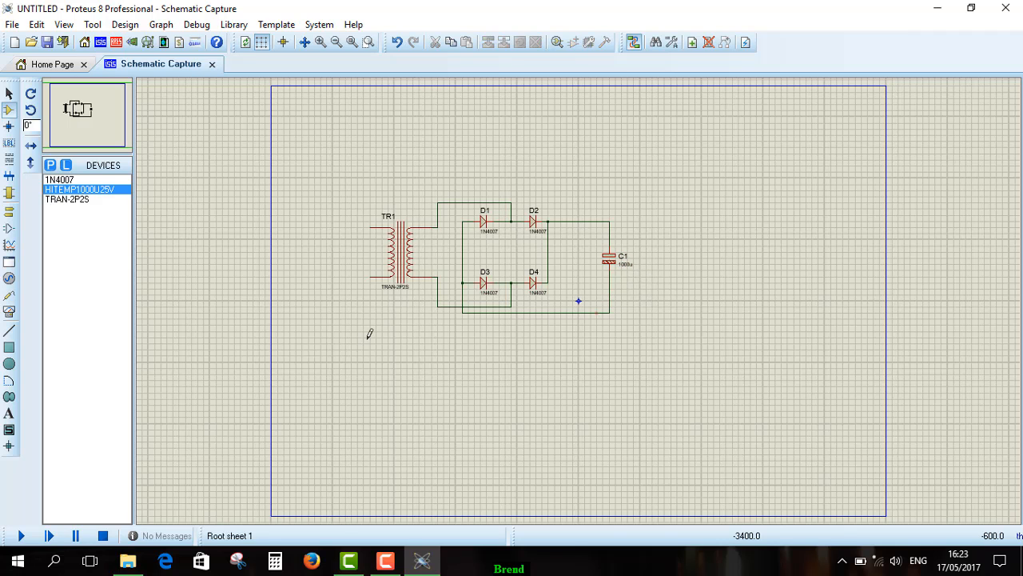
# - Add the 7805 5V fixed 1A regulator from the library and place it beside C1, level with the positive rail
pyautogui.click(51, 166)
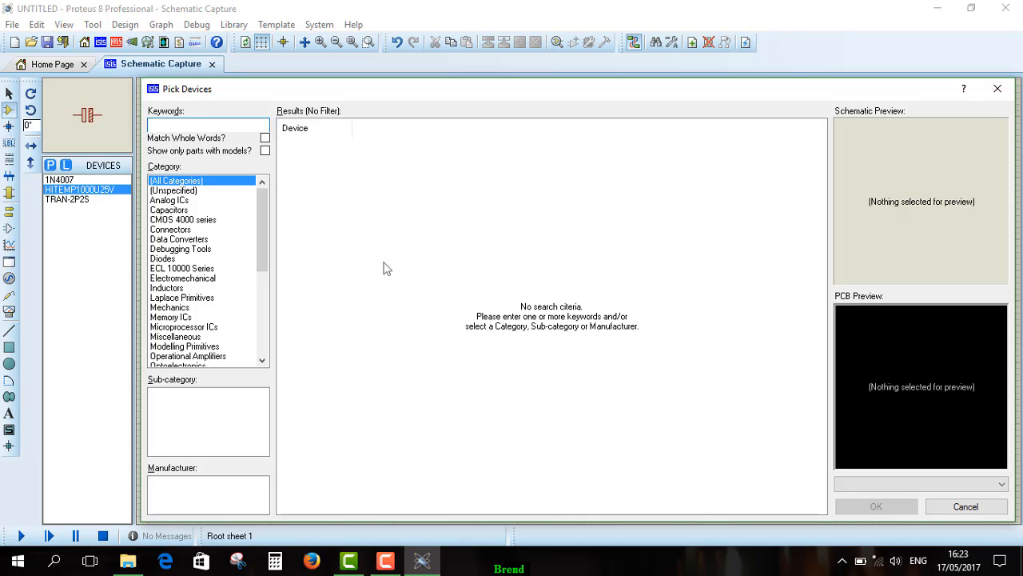
pyautogui.write('7805')
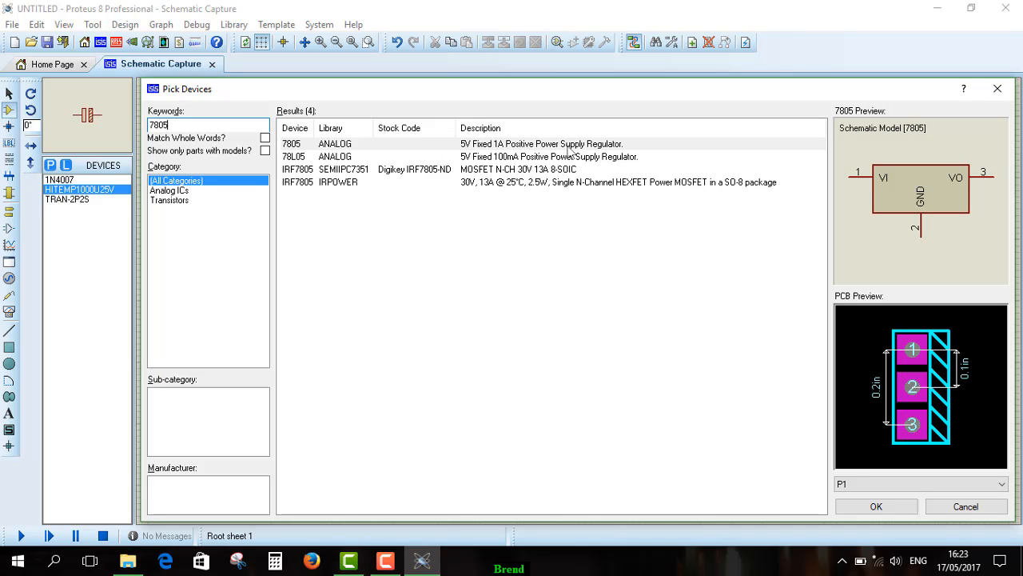
pyautogui.click(875, 506)
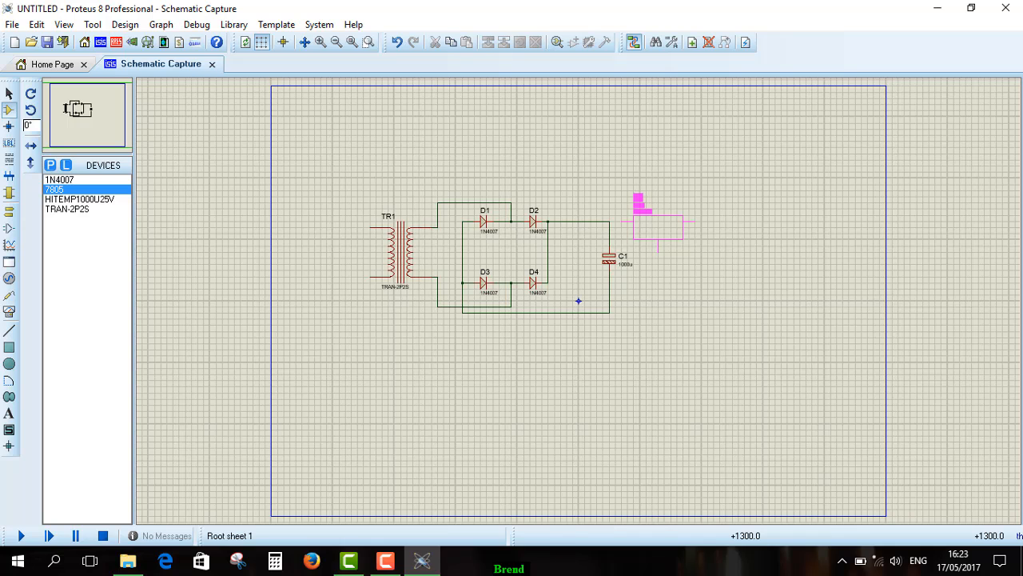
pyautogui.click(658, 226)
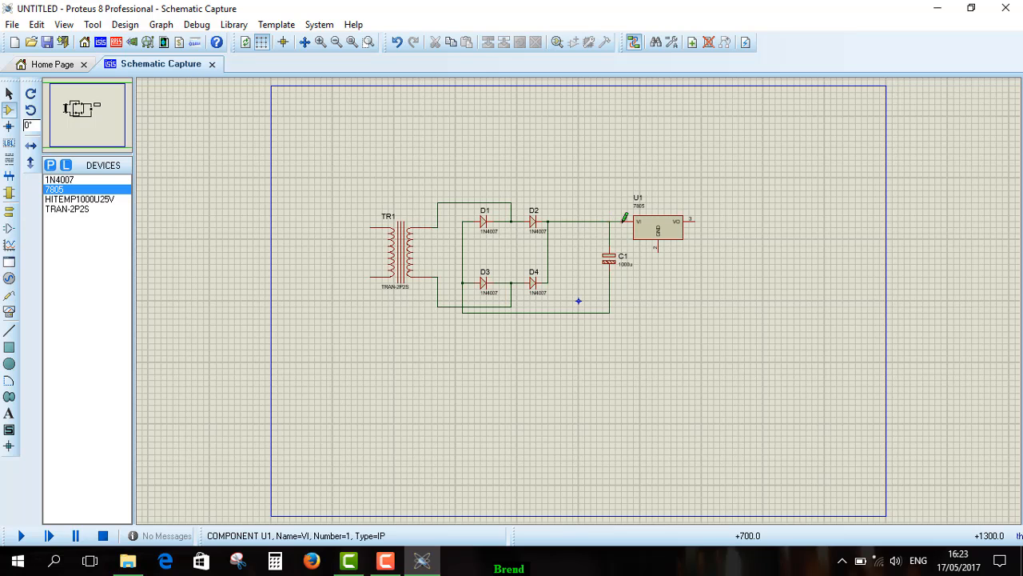
# - Connect the regulator's VI pin to the positive rail at C1 and wire its GND pin to C1's negative rail
pyautogui.click(625, 228)
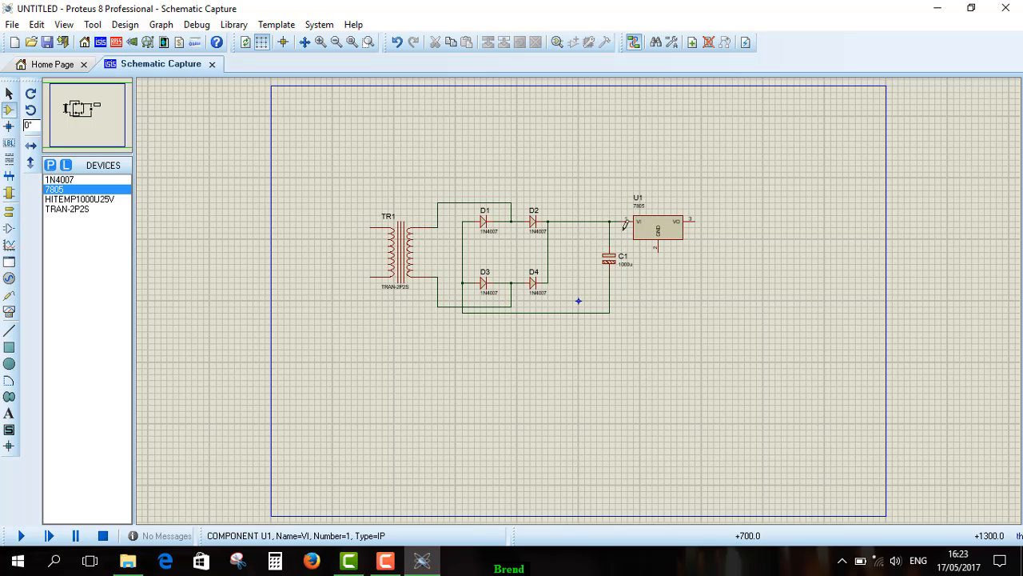
pyautogui.click(610, 312)
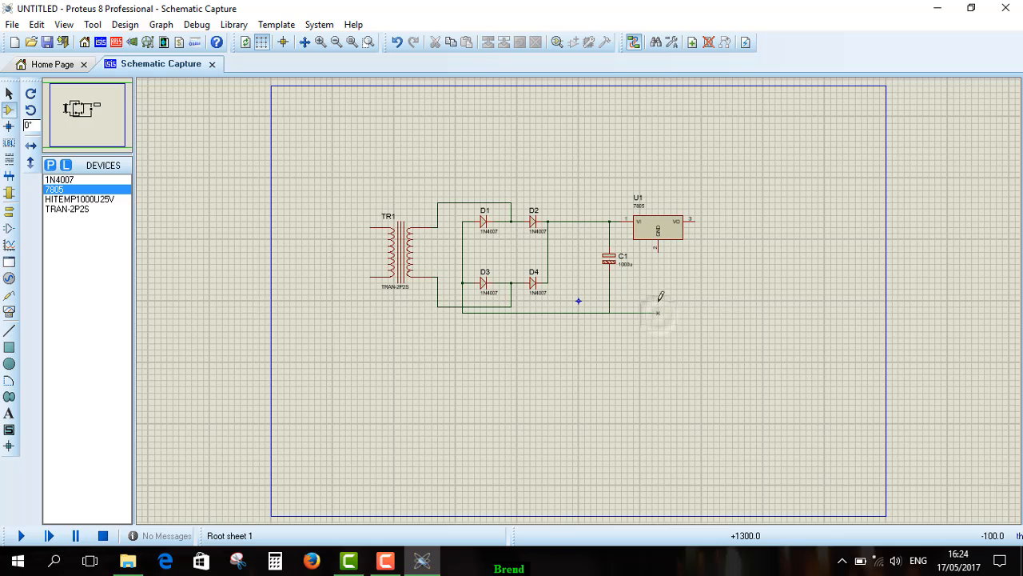
pyautogui.click(660, 250)
pyautogui.scroll(2, 662, 254)
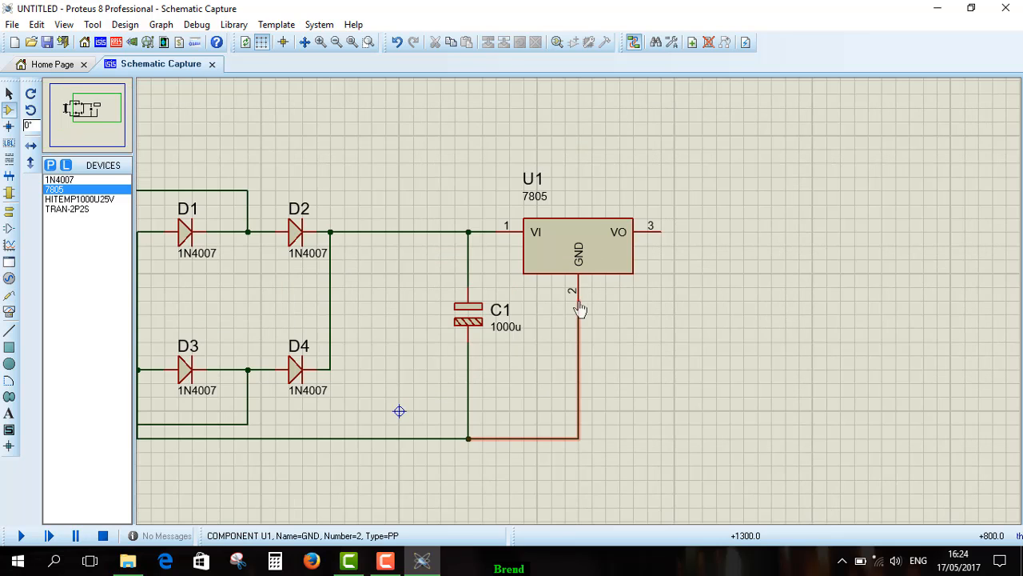
pyautogui.scroll(1, 579, 310)
pyautogui.scroll(-1, 575, 311)
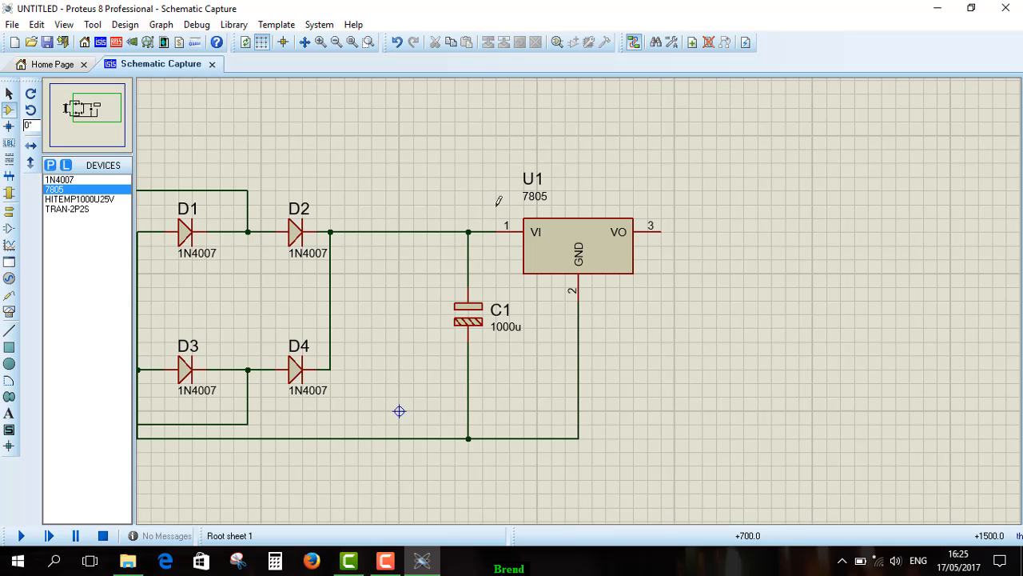
pyautogui.scroll(2, 534, 204)
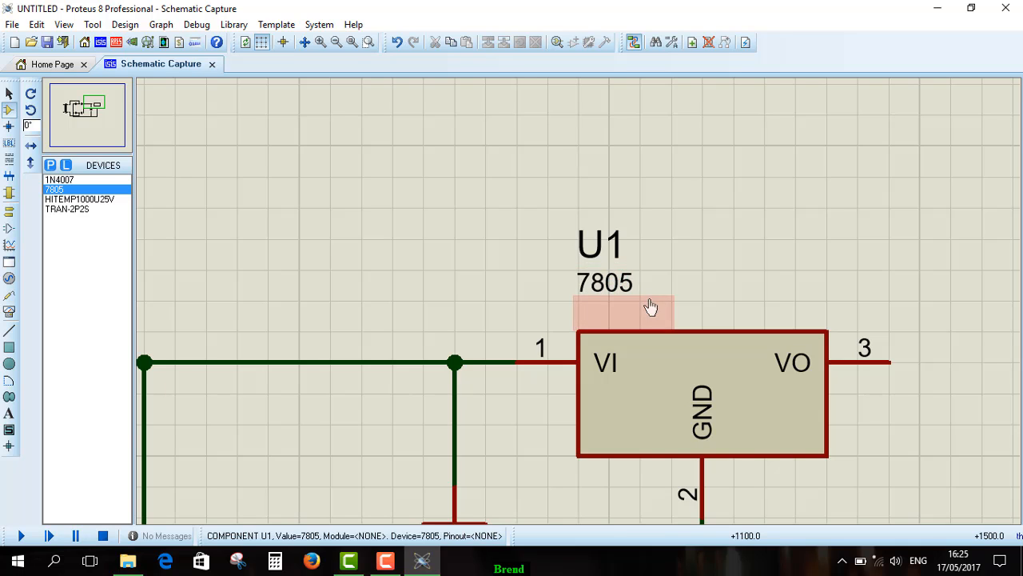
pyautogui.scroll(-1, 623, 307)
pyautogui.scroll(-1, 624, 306)
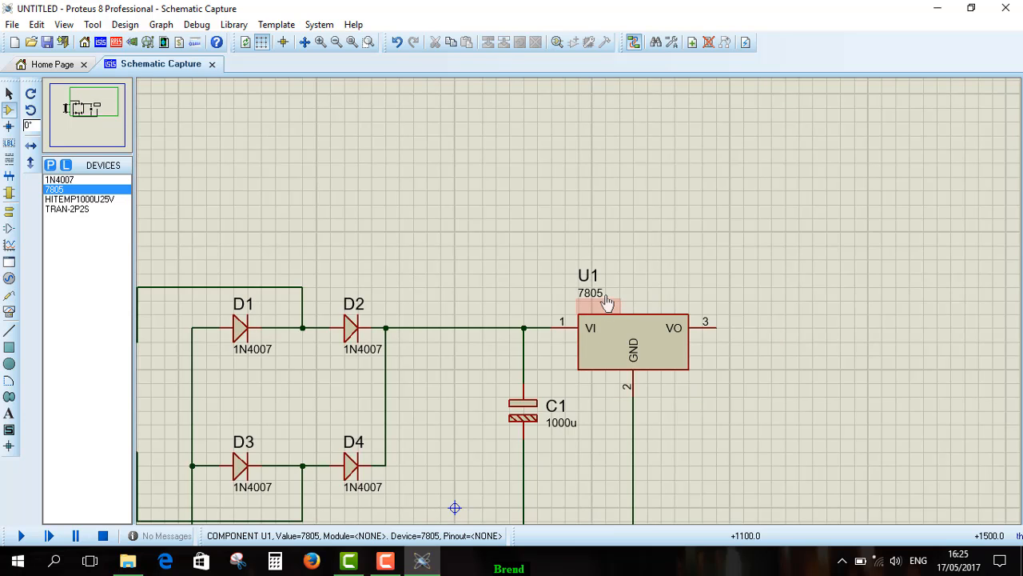
# - Add the MINRES220R 220R 0.6W resistor to the device list
pyautogui.scroll(-1, 599, 304)
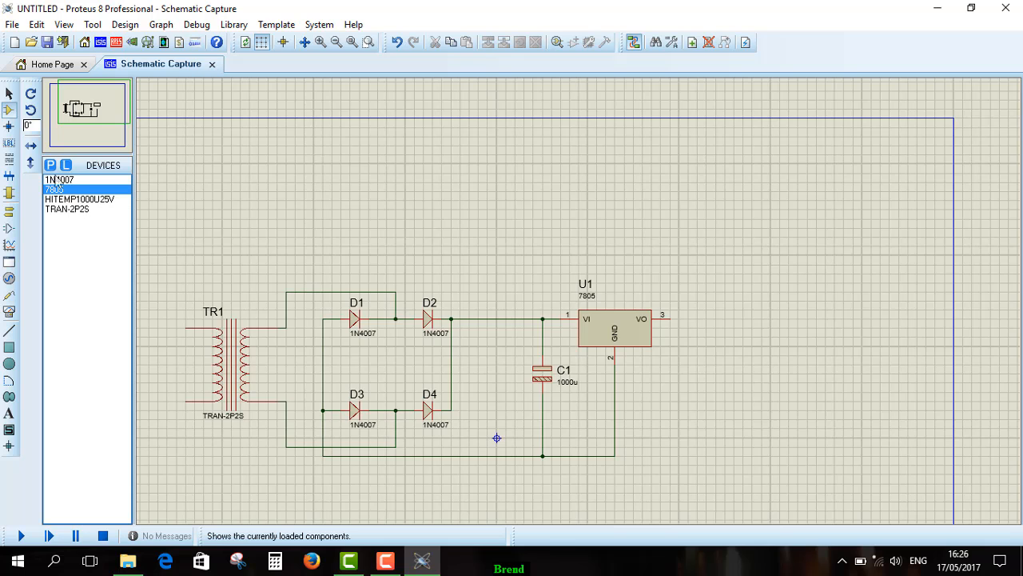
pyautogui.click(50, 166)
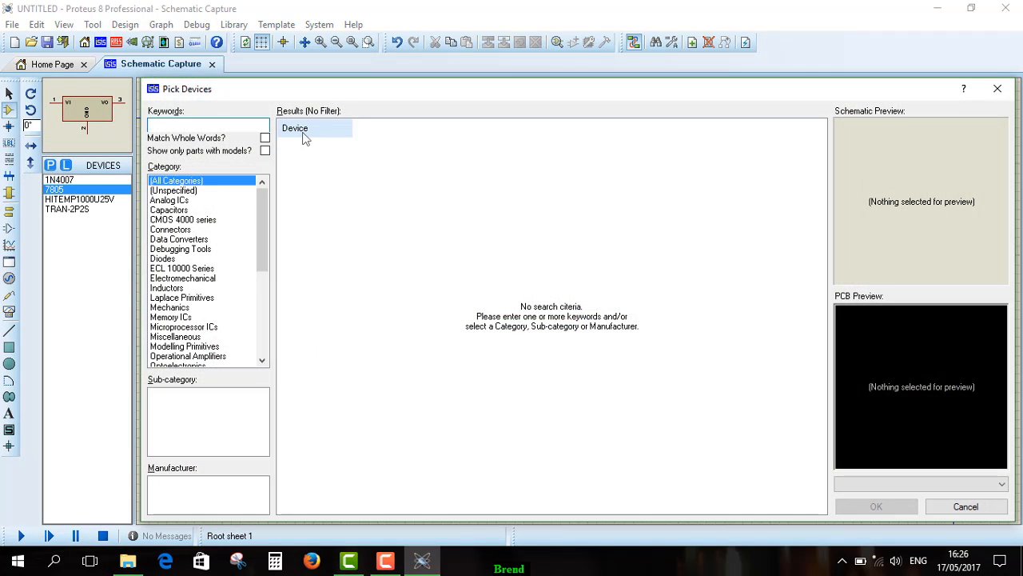
pyautogui.write('MINRES')
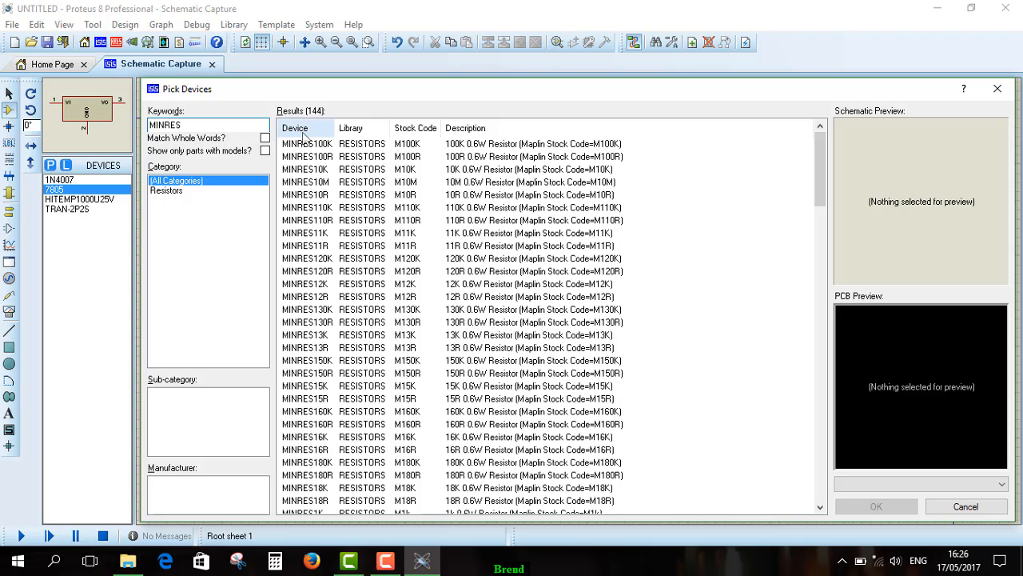
pyautogui.write('220r')
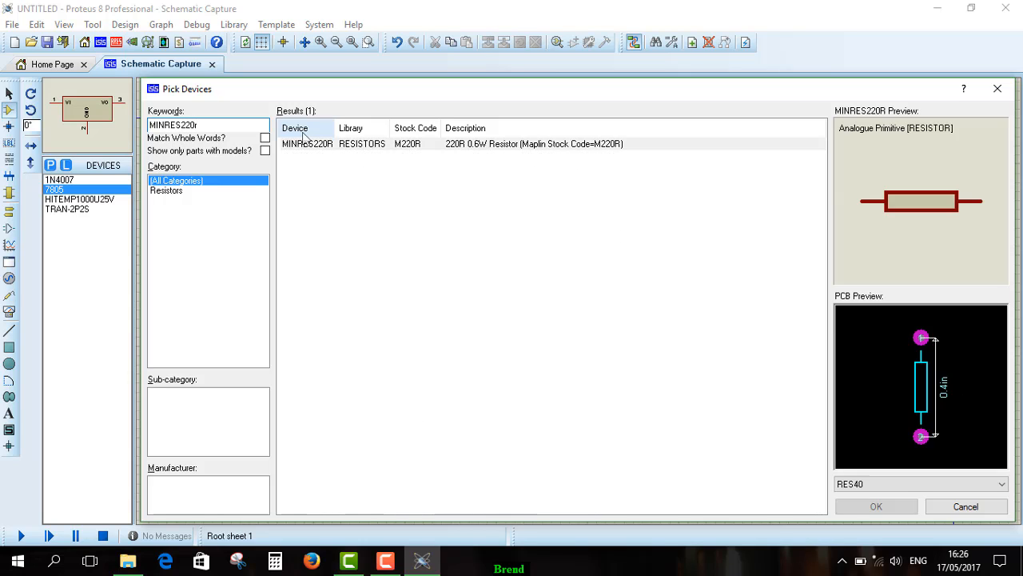
pyautogui.click(382, 146)
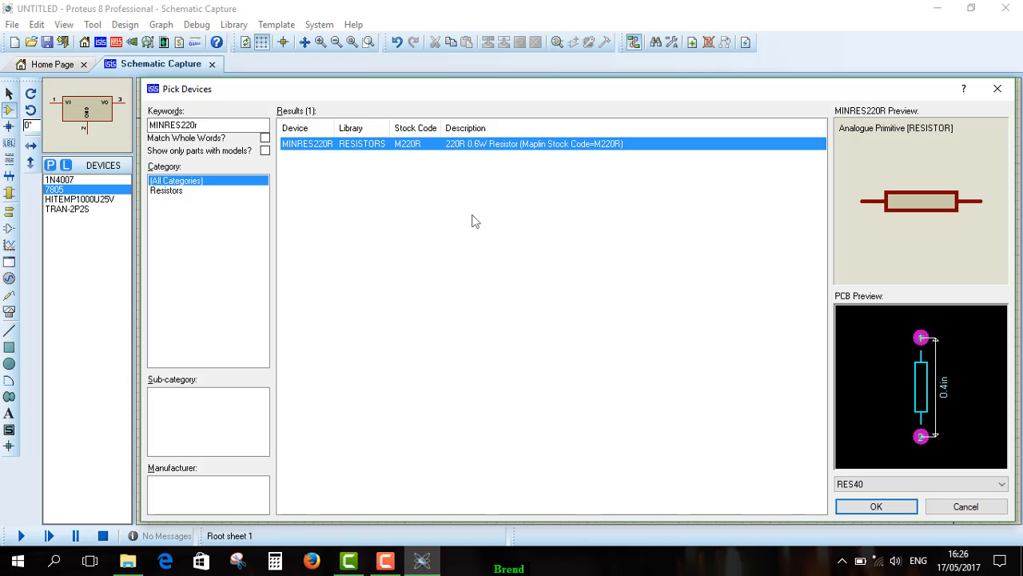
pyautogui.click(873, 507)
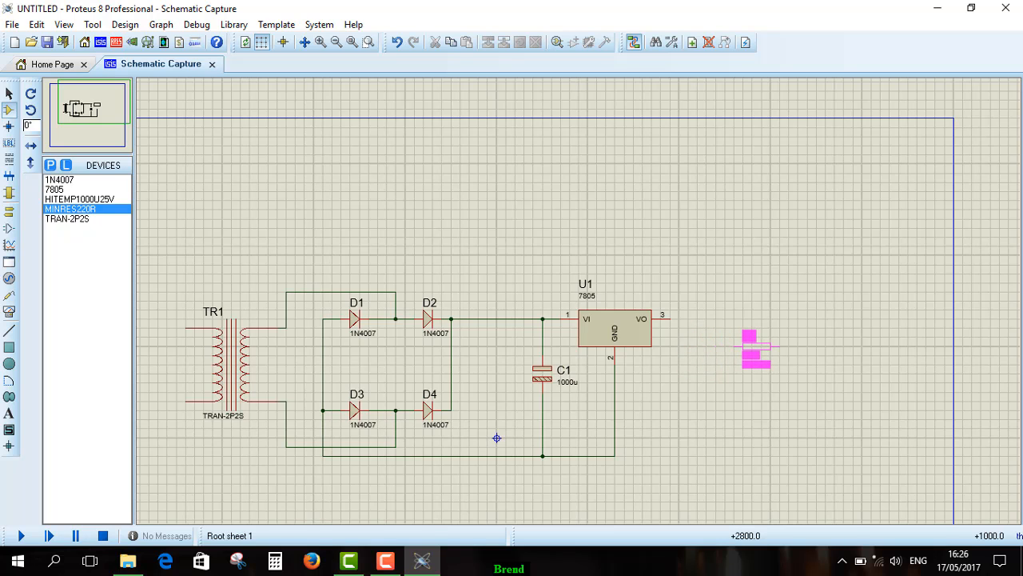
# - Place the 220R resistor on the regulator's output side and rotate it clockwise so it stands vertically
pyautogui.click(757, 346)
pyautogui.rightClick(769, 347)
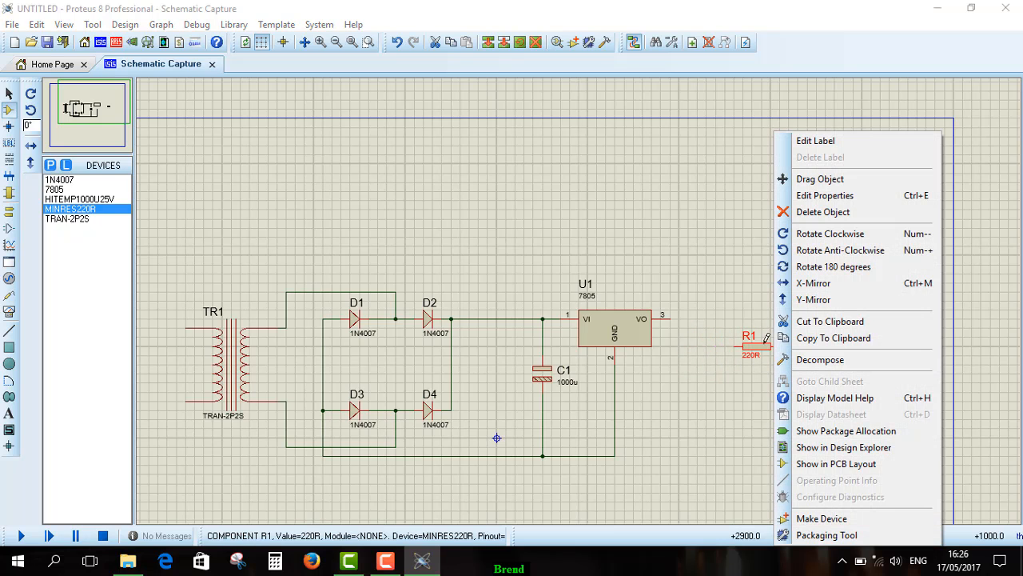
pyautogui.click(831, 234)
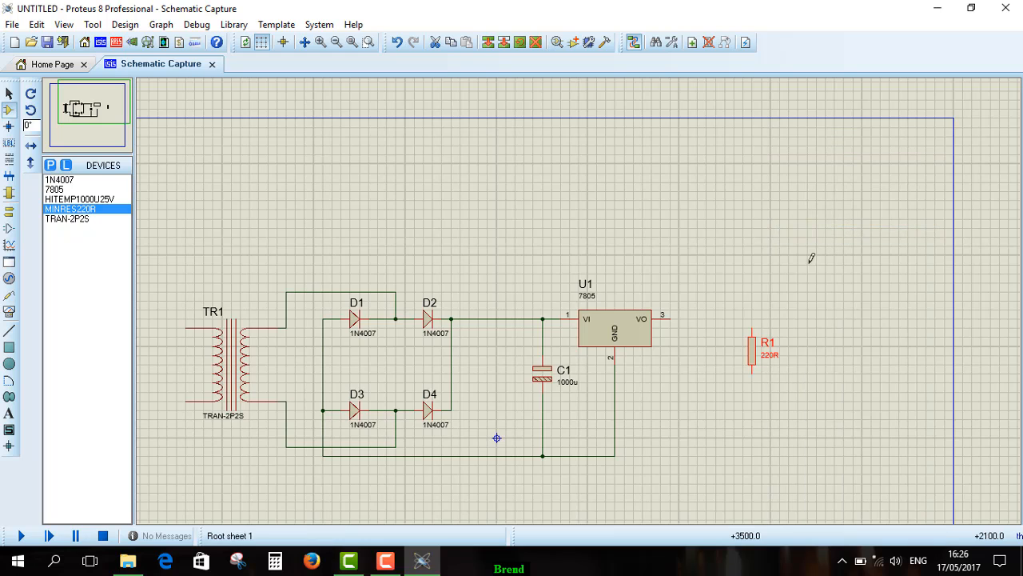
# - Wire the 7805's VO pin to the upper terminal of the 220R resistor
pyautogui.click(670, 315)
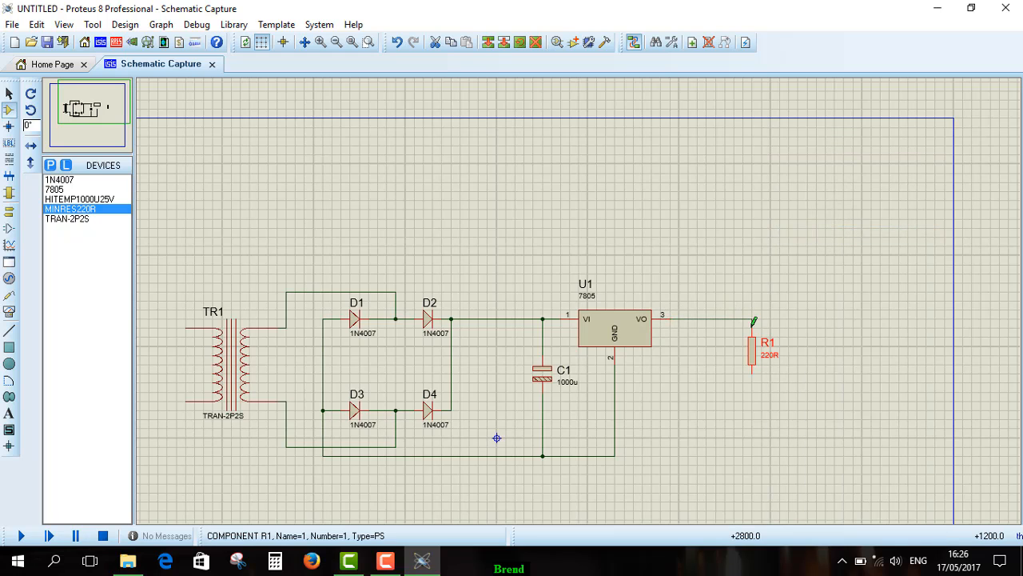
pyautogui.click(753, 319)
pyautogui.scroll(3, 766, 344)
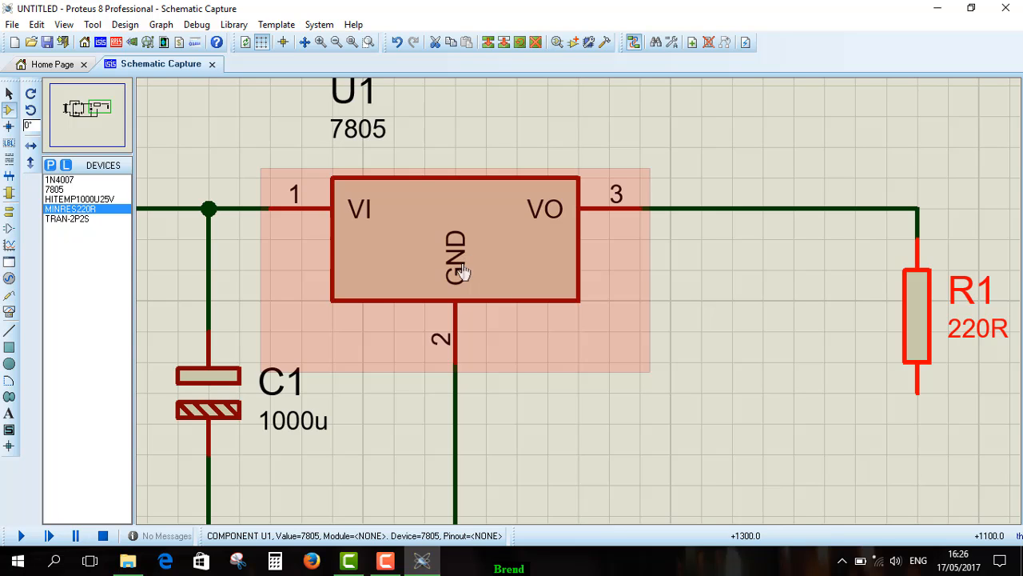
pyautogui.scroll(-1, 463, 272)
pyautogui.scroll(-1, 464, 272)
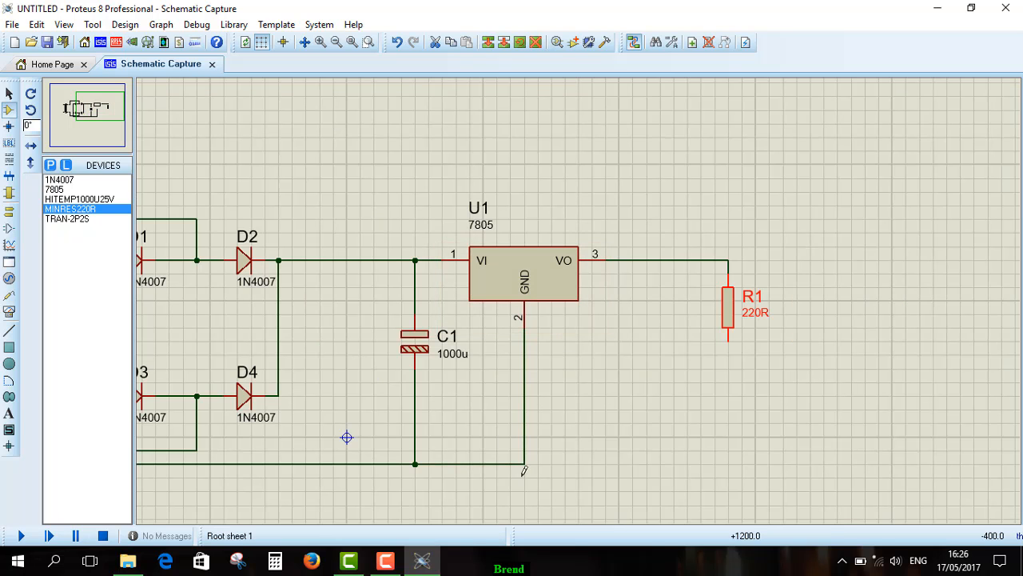
# - Add the LED-RED animated LED to the device list and place one directly below resistor R1
pyautogui.scroll(1, 621, 354)
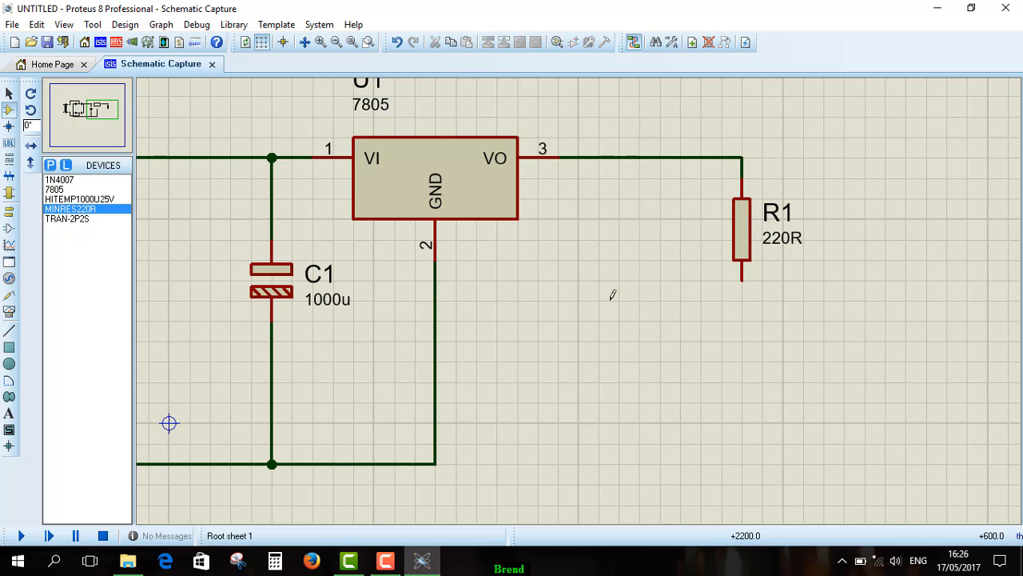
pyautogui.click(50, 165)
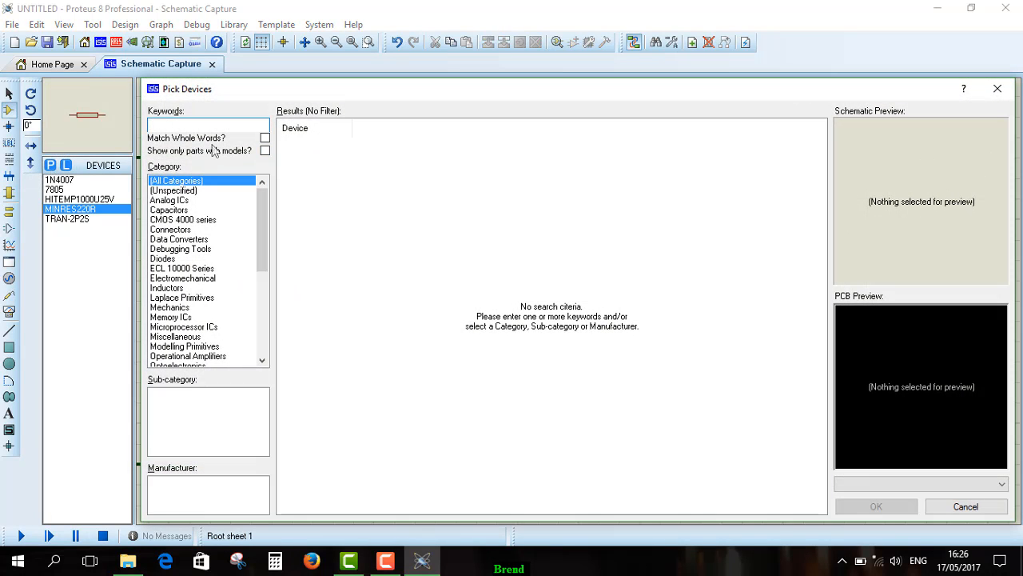
pyautogui.write('LED')
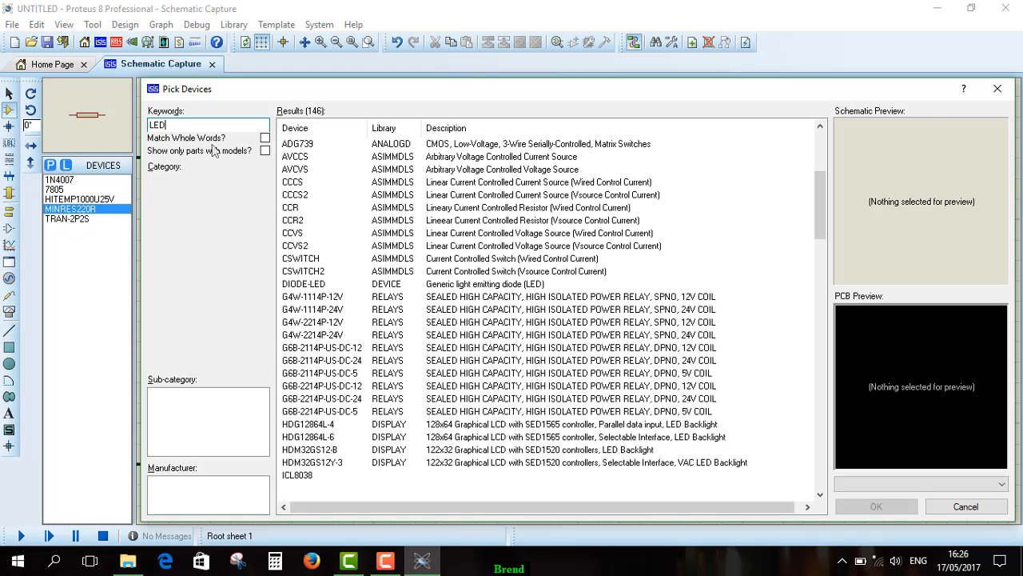
pyautogui.write('-RED')
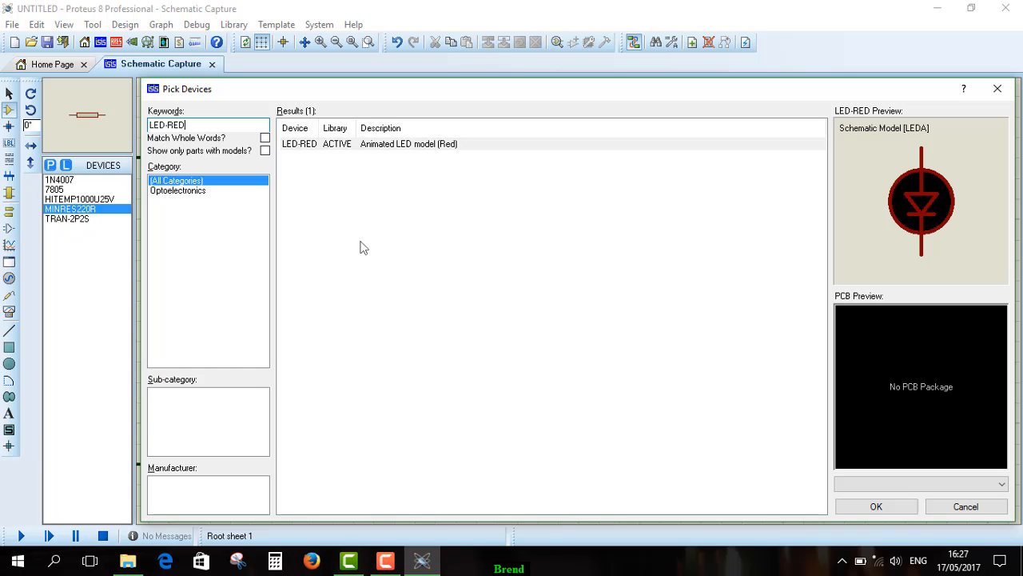
pyautogui.click(876, 506)
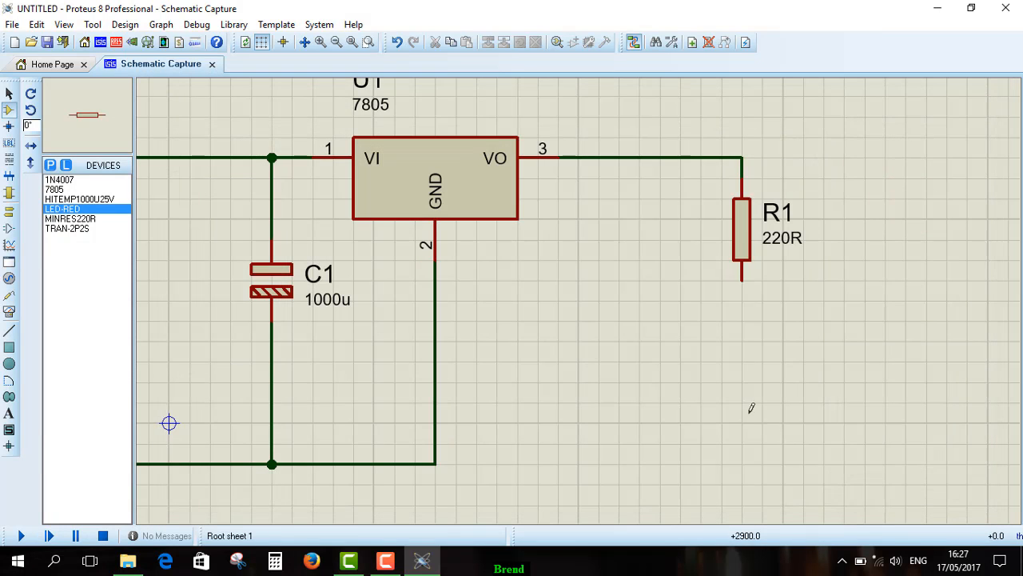
pyautogui.click(743, 332)
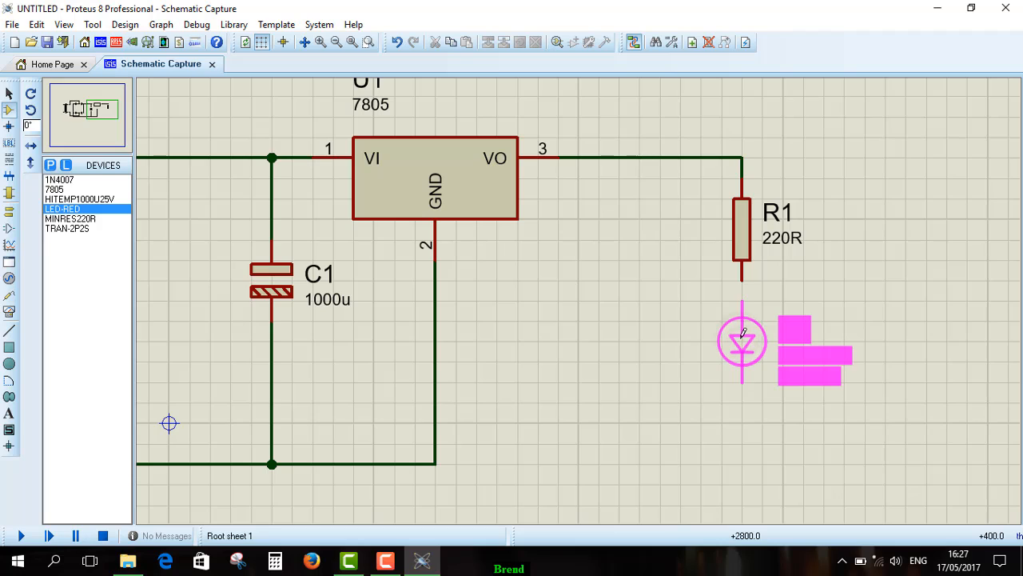
pyautogui.click(742, 333)
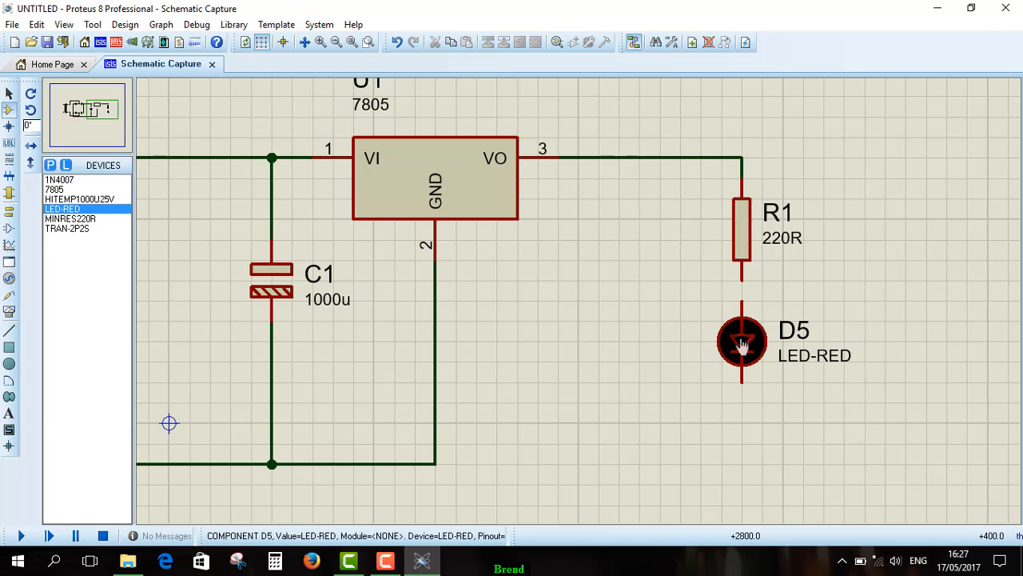
# - Wire R1's lower terminal to the red LED's anode and the LED's cathode to the ground rail at the regulator's GND wire
pyautogui.click(742, 279)
pyautogui.click(743, 303)
pyautogui.click(742, 381)
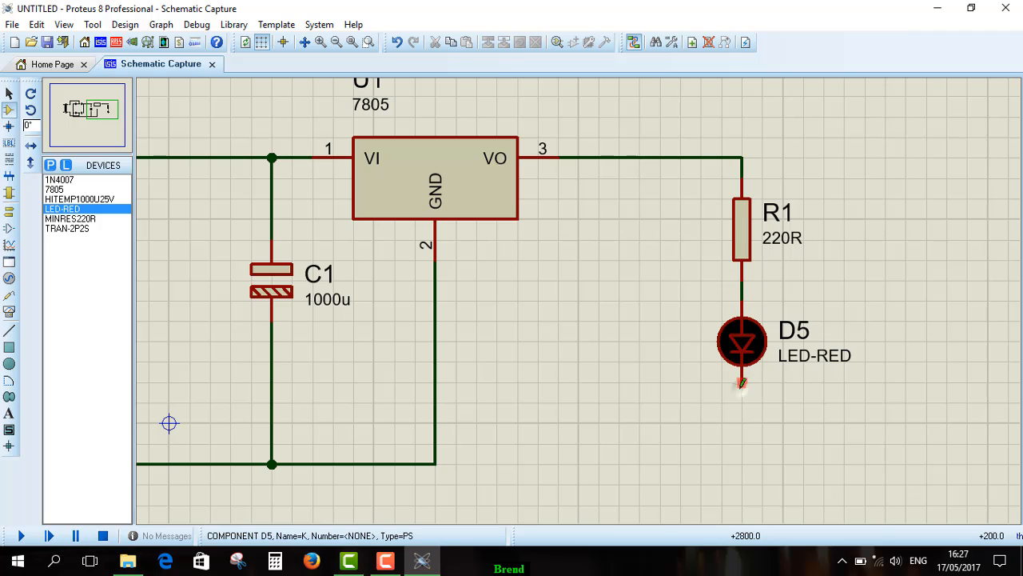
pyautogui.click(435, 464)
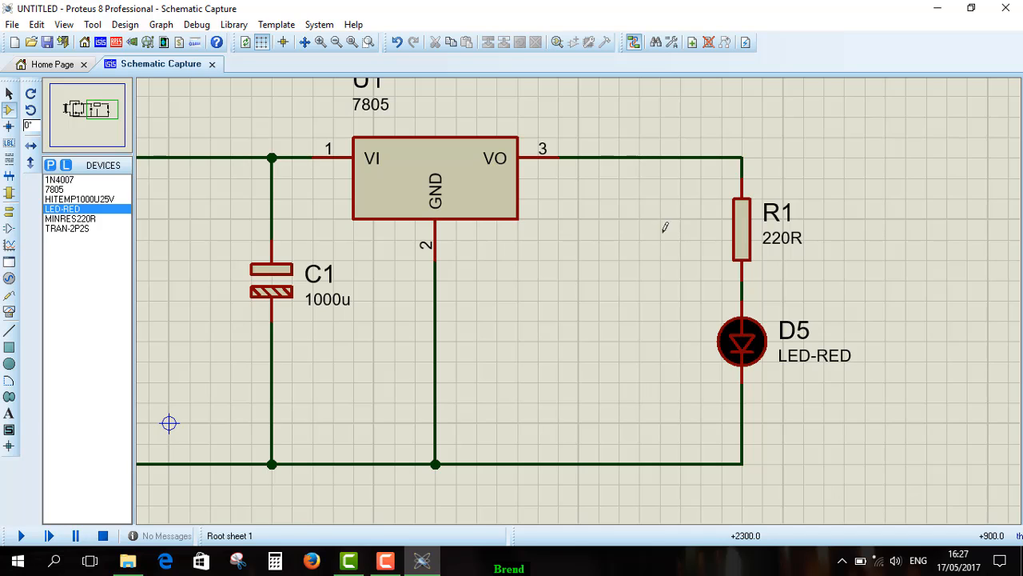
pyautogui.click(752, 222)
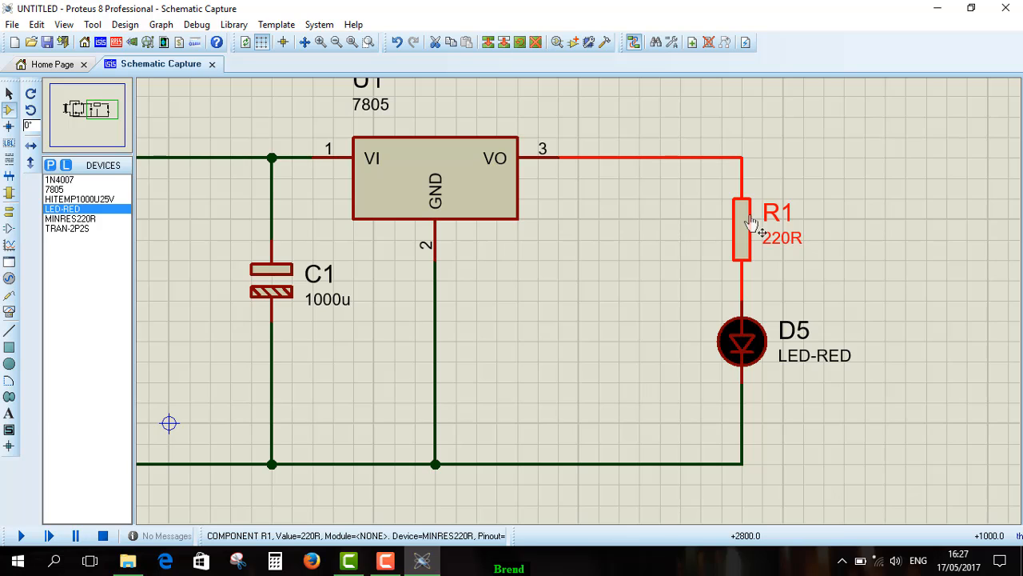
pyautogui.click(678, 302)
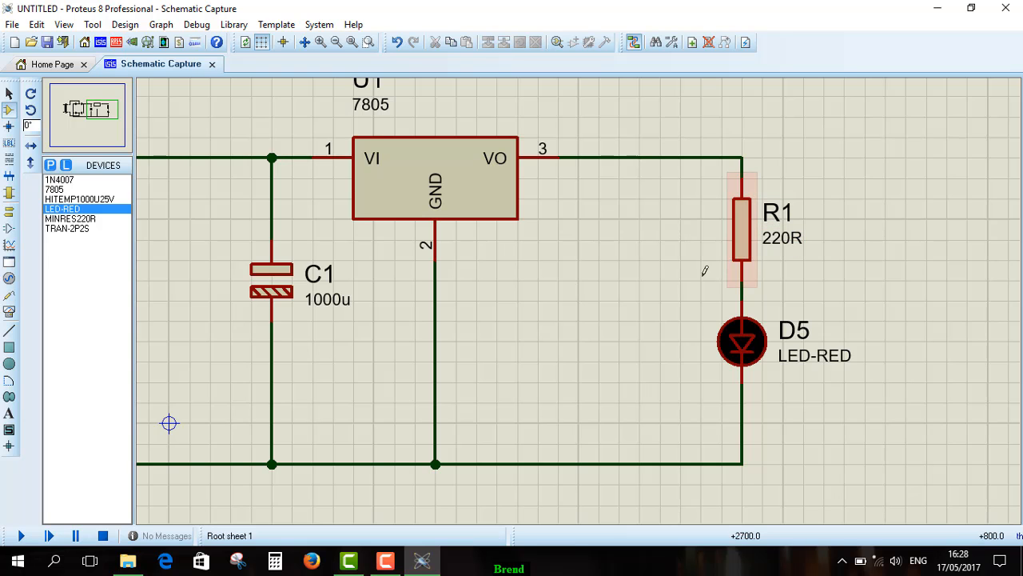
# - Add the ALTERNATOR AC voltage source to the device list and place one beside the primary side of transformer TR1
pyautogui.scroll(-1, 354, 328)
pyautogui.scroll(-2, 354, 329)
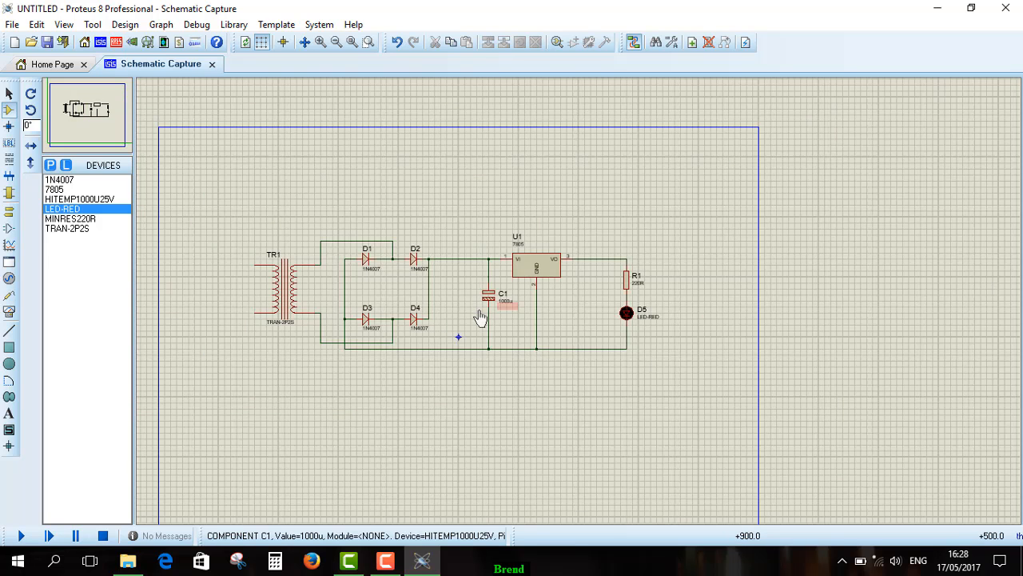
pyautogui.scroll(1, 437, 301)
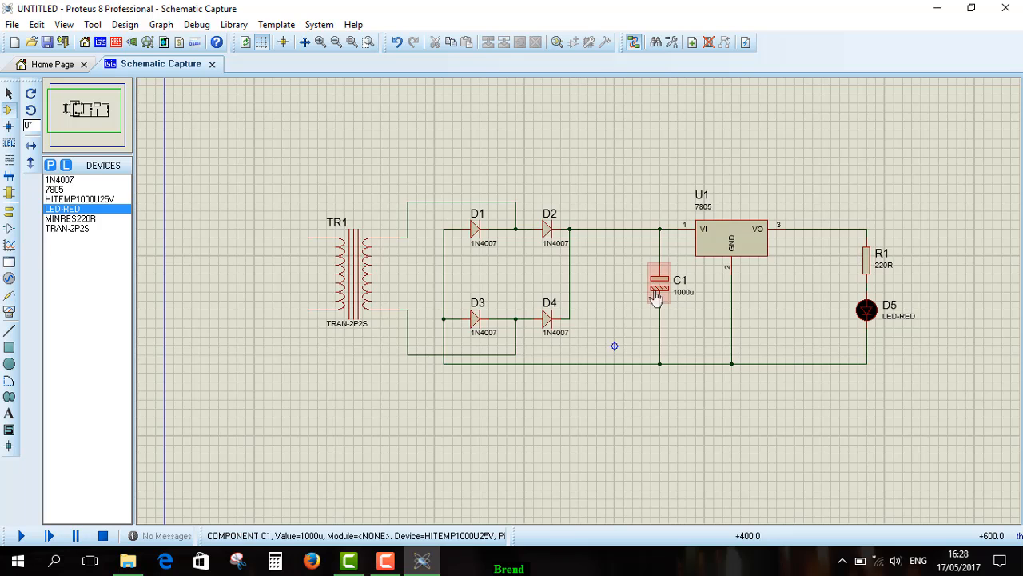
pyautogui.scroll(1, 648, 288)
pyautogui.scroll(-1, 651, 294)
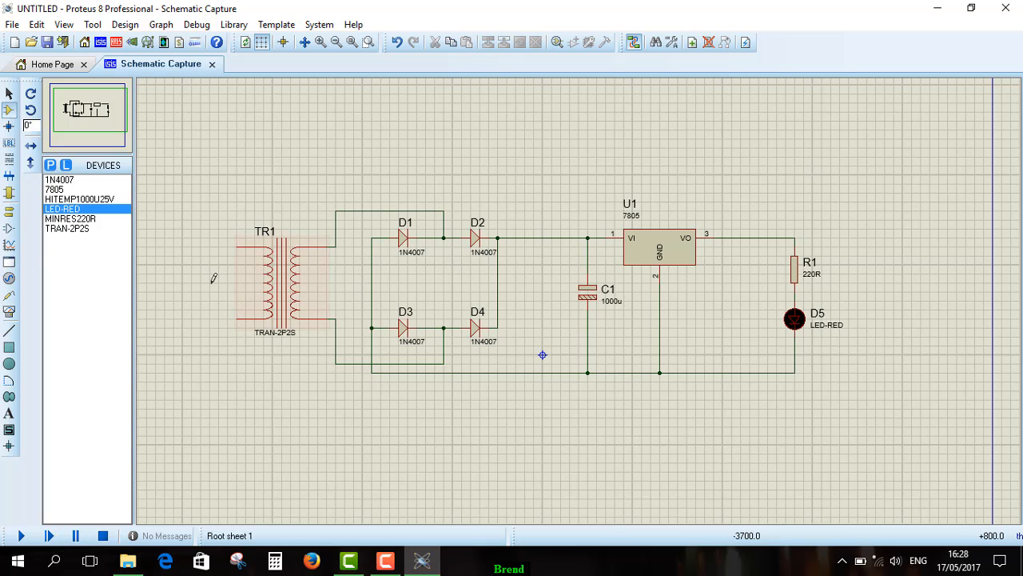
pyautogui.click(51, 166)
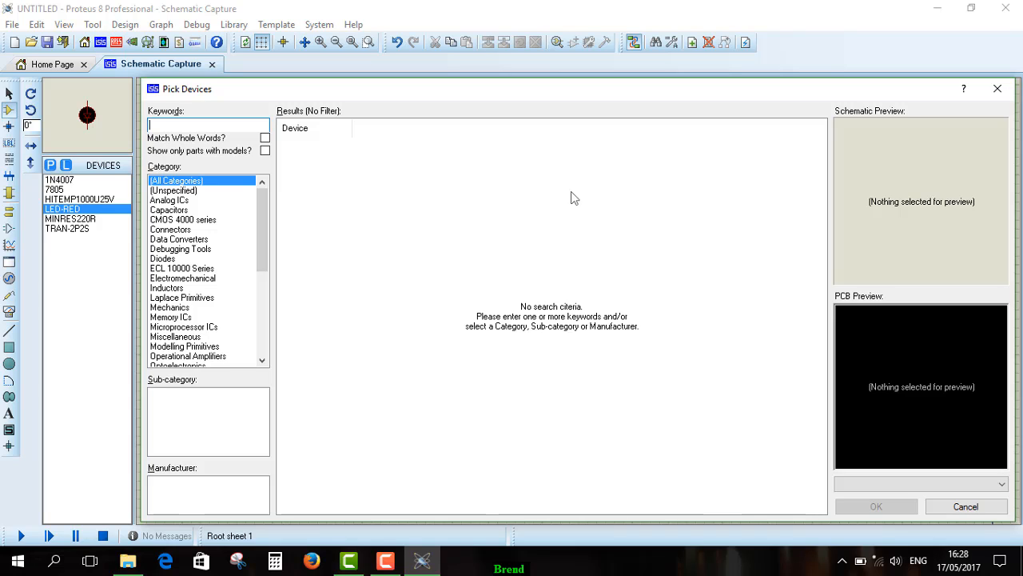
pyautogui.write('Alterna')
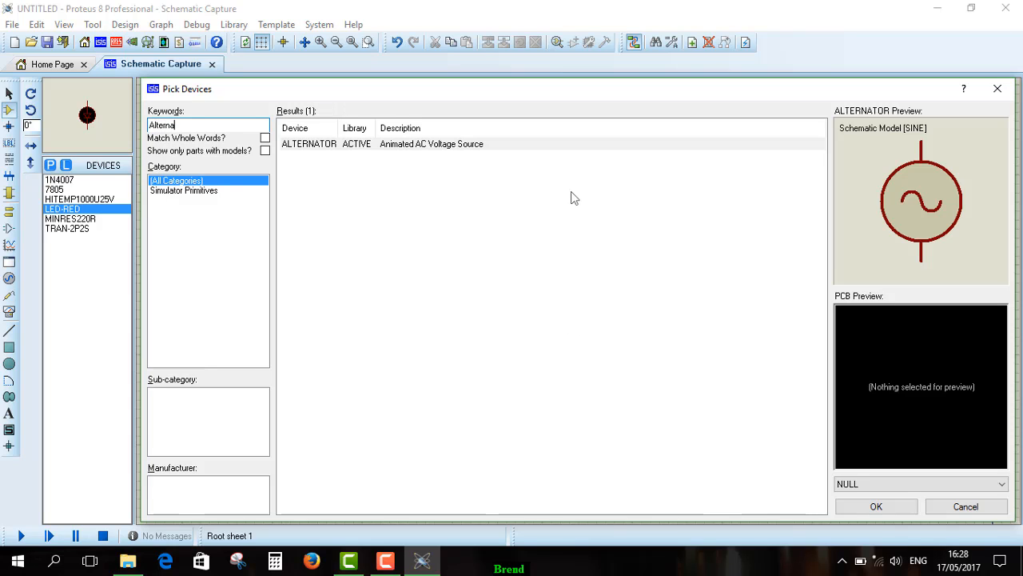
pyautogui.click(342, 145)
pyautogui.click(875, 507)
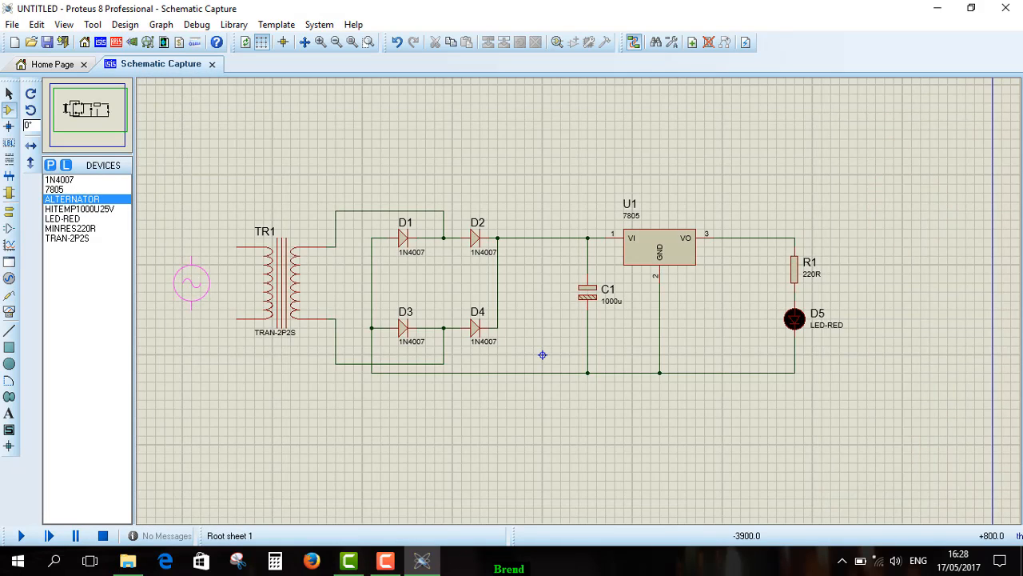
pyautogui.click(192, 282)
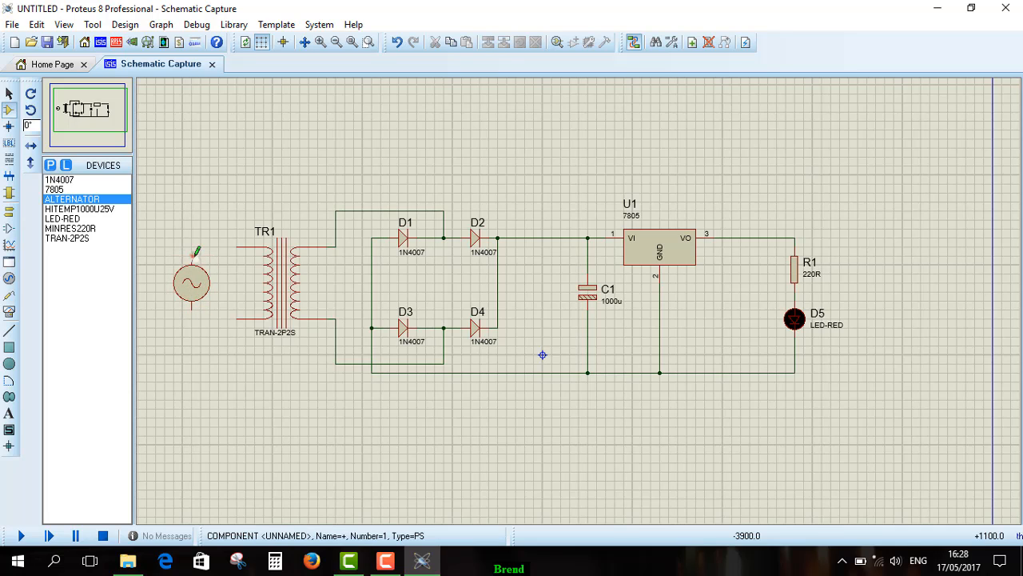
# - Wire the alternator's two terminals to the upper and lower primary pins of transformer TR1
pyautogui.click(194, 253)
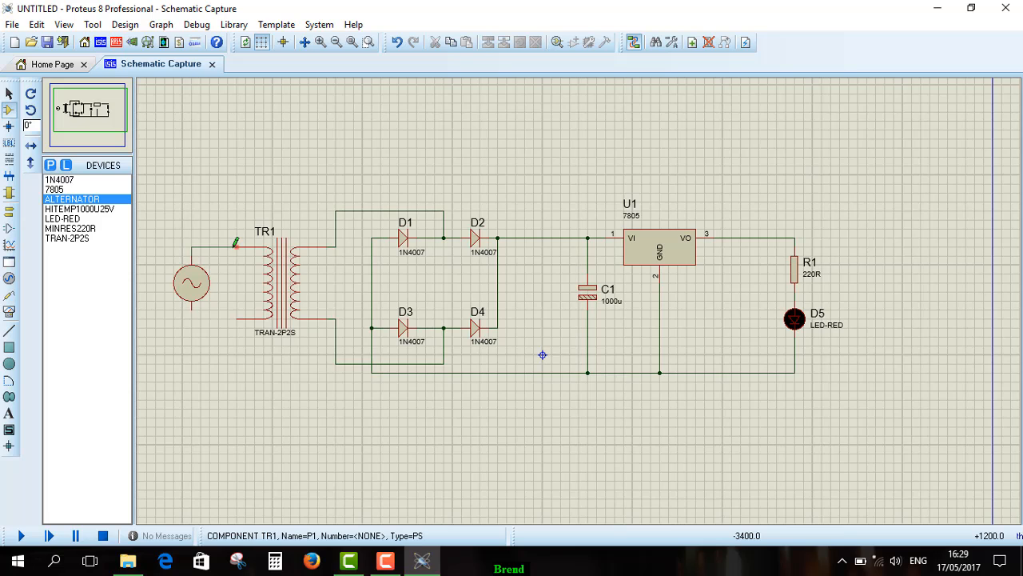
pyautogui.click(237, 247)
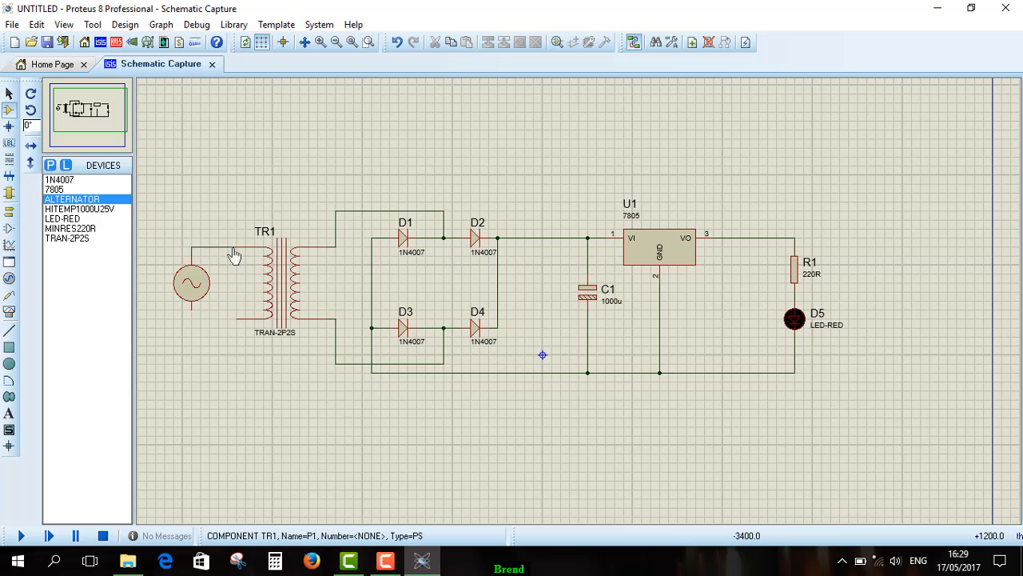
pyautogui.click(204, 318)
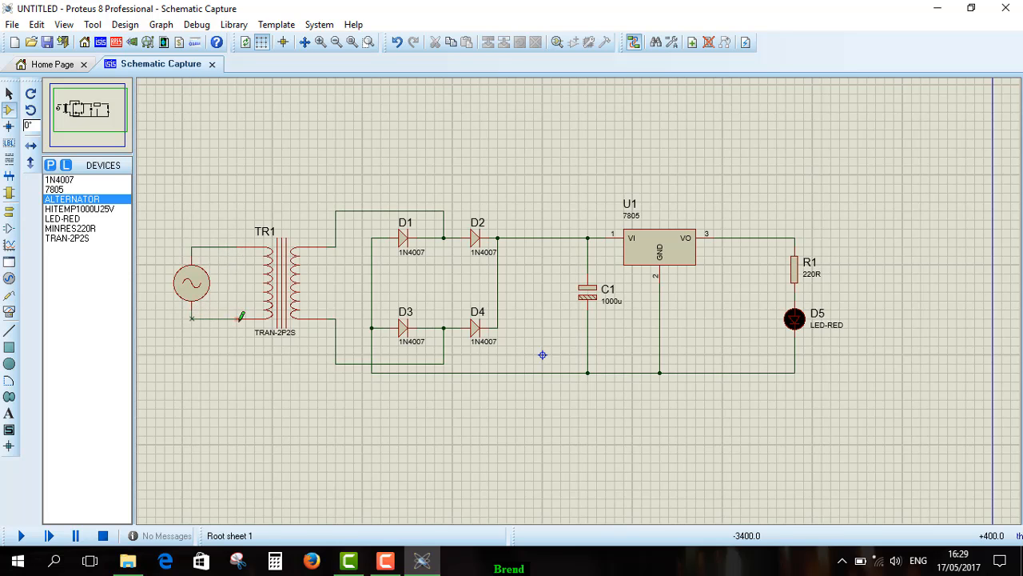
pyautogui.click(237, 318)
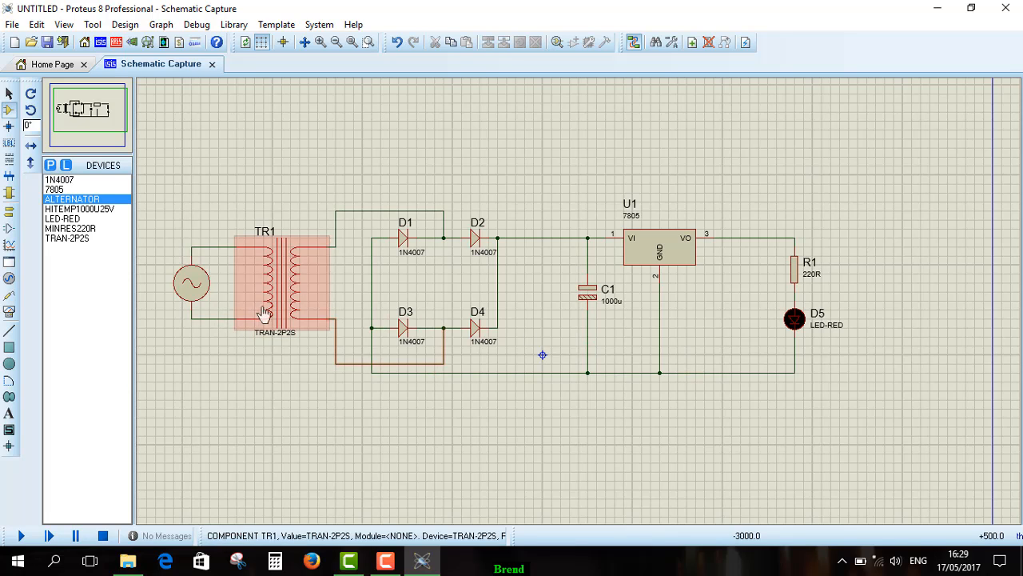
# - Set the alternator's amplitude to 220V and its frequency to 50Hz
pyautogui.doubleClick(193, 288)
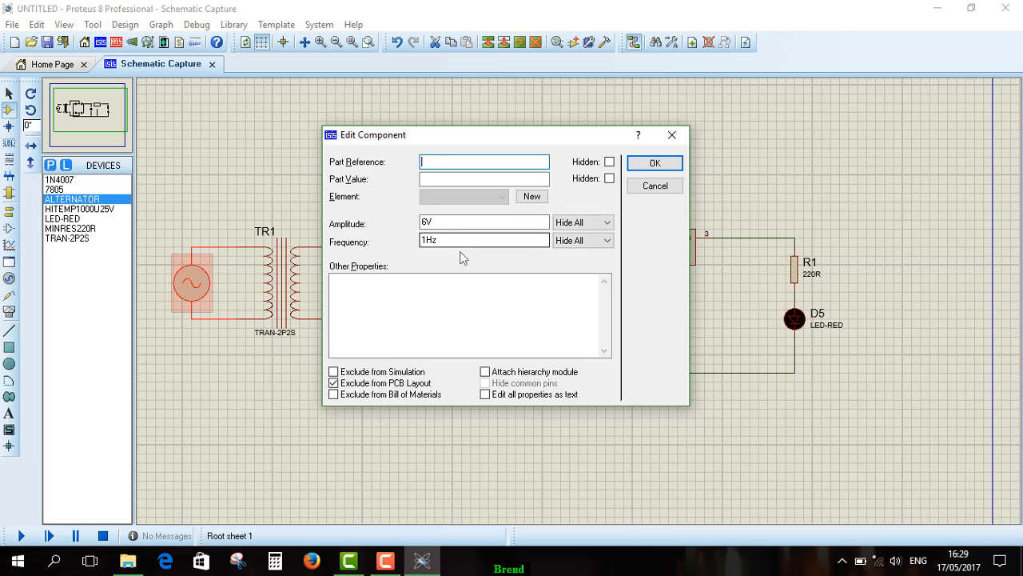
pyautogui.click(422, 222)
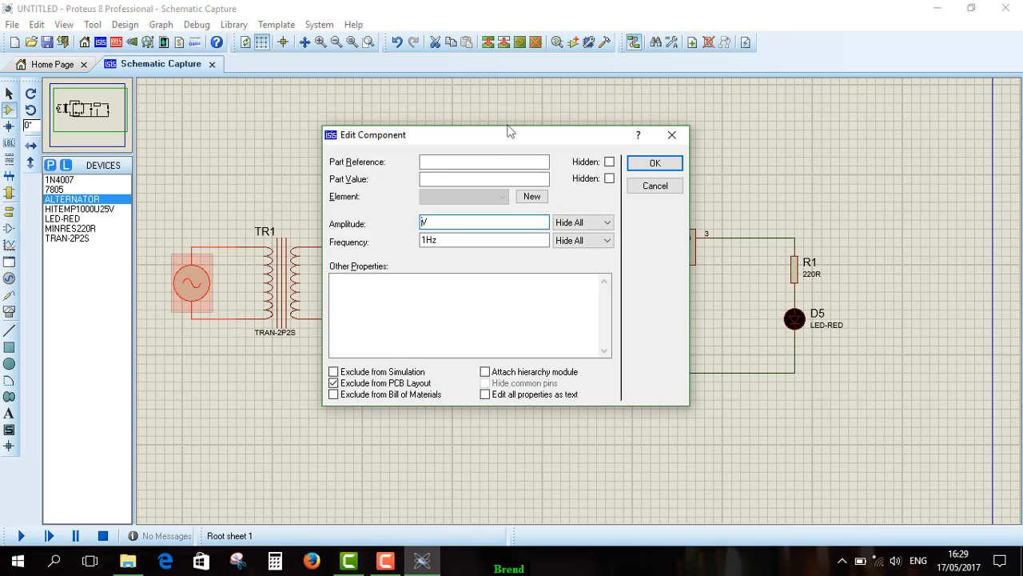
pyautogui.write('220')
pyautogui.click(424, 239)
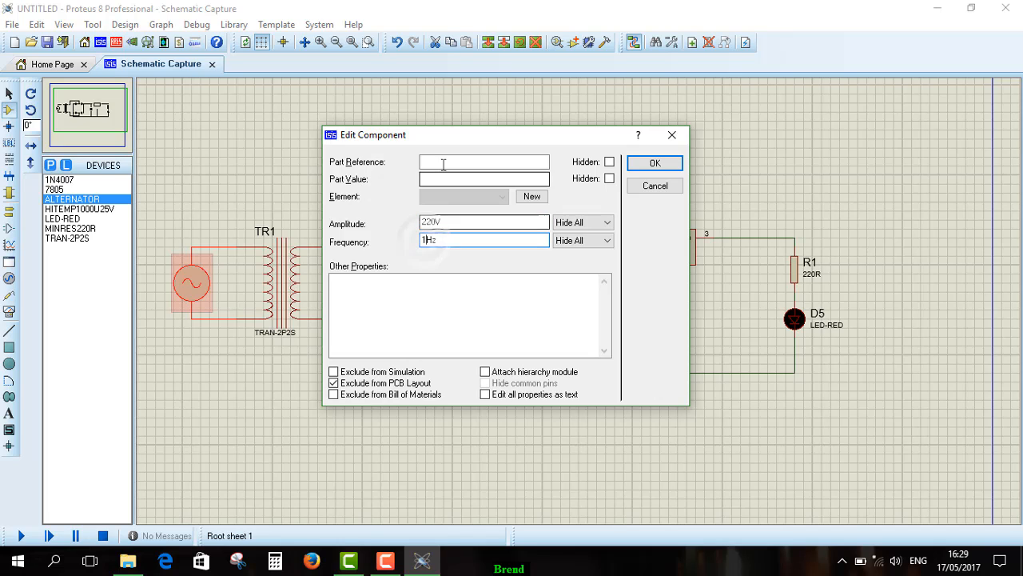
pyautogui.press('BackSpace')
pyautogui.write('50')
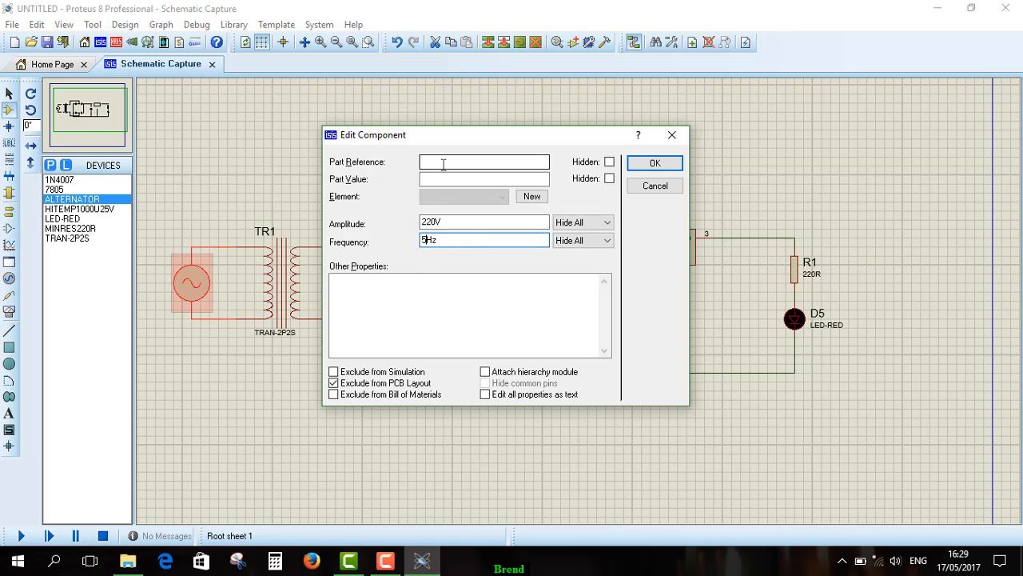
pyautogui.click(654, 164)
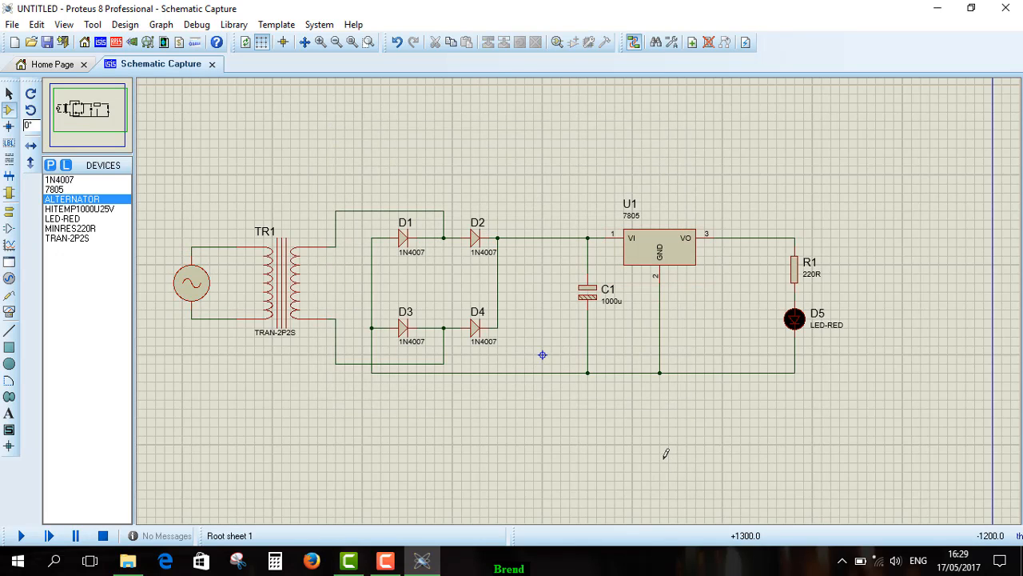
# - Change the capacitance of smoothing capacitor C1 to 470uf
pyautogui.click(8, 95)
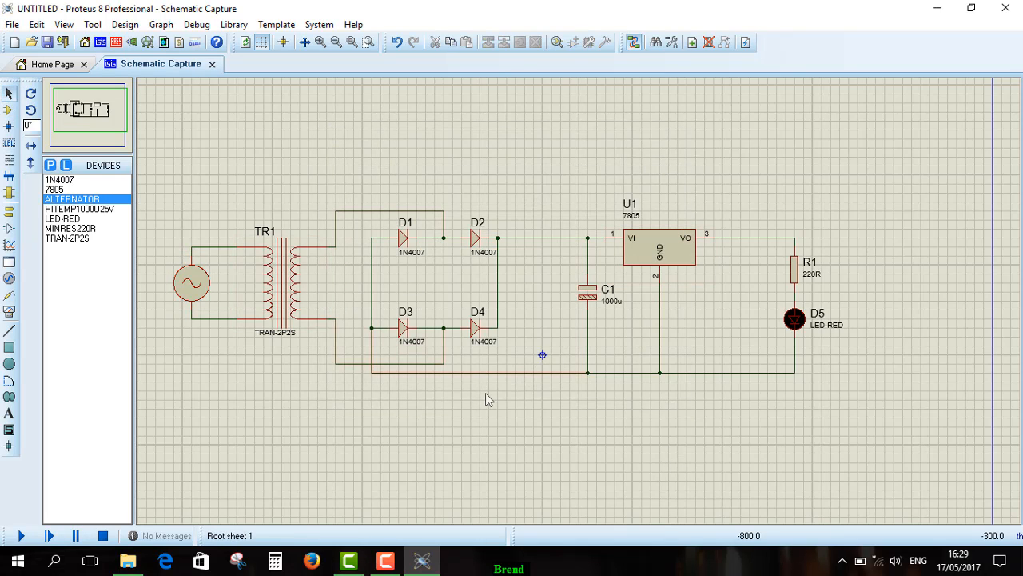
pyautogui.click(601, 299)
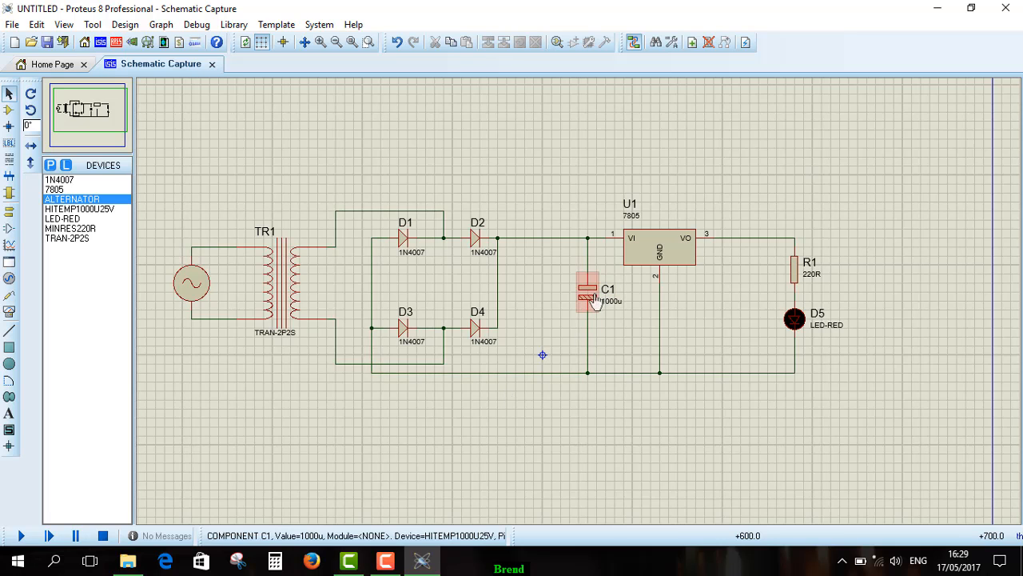
pyautogui.doubleClick(600, 298)
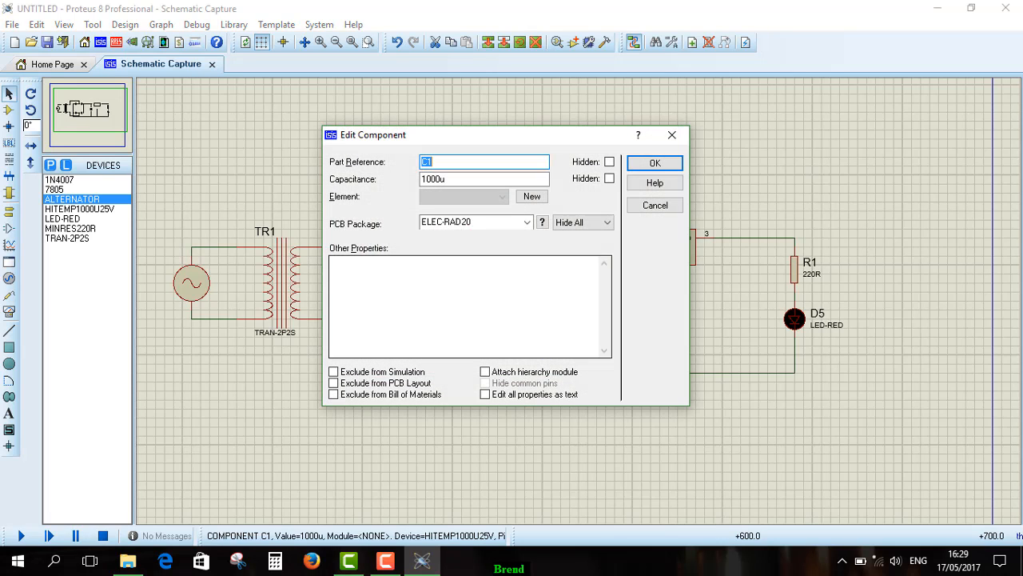
pyautogui.click(450, 182)
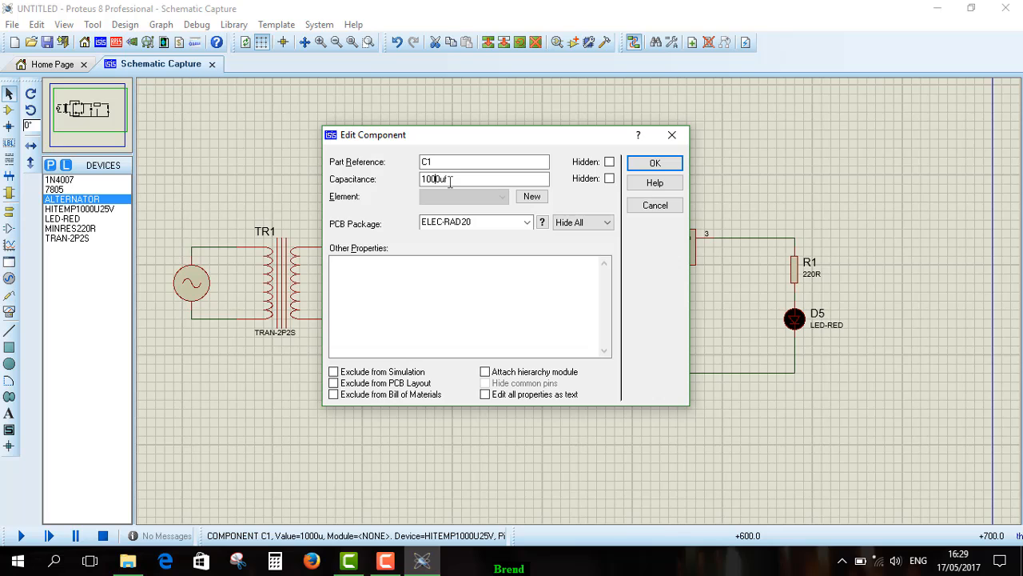
pyautogui.write('f')
pyautogui.press('Left')
pyautogui.press('Left')
pyautogui.press('BackSpace')
pyautogui.press('BackSpace')
pyautogui.press('BackSpace')
pyautogui.press('BackSpace')
pyautogui.write('470')
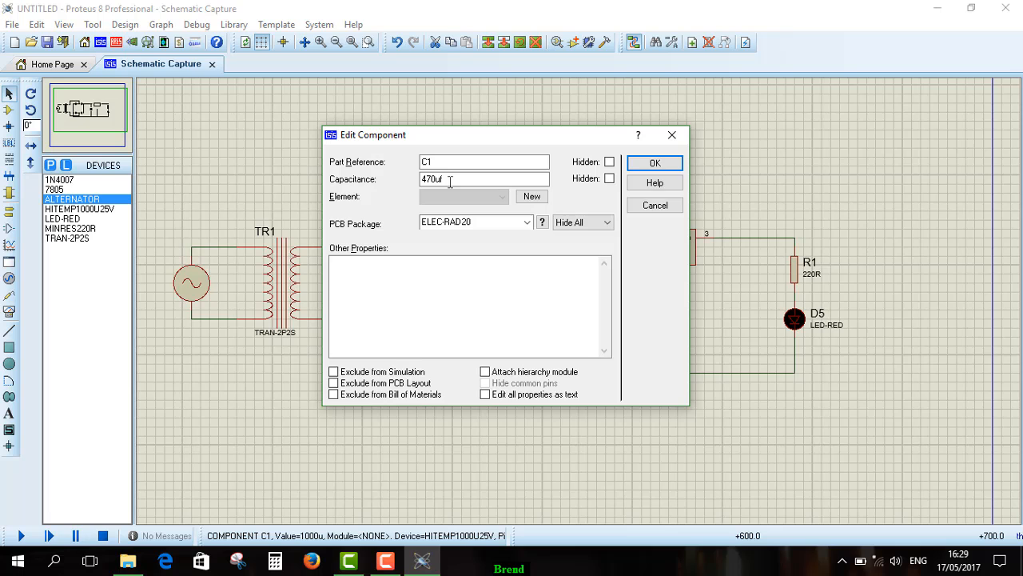
pyautogui.click(636, 164)
pyautogui.click(669, 428)
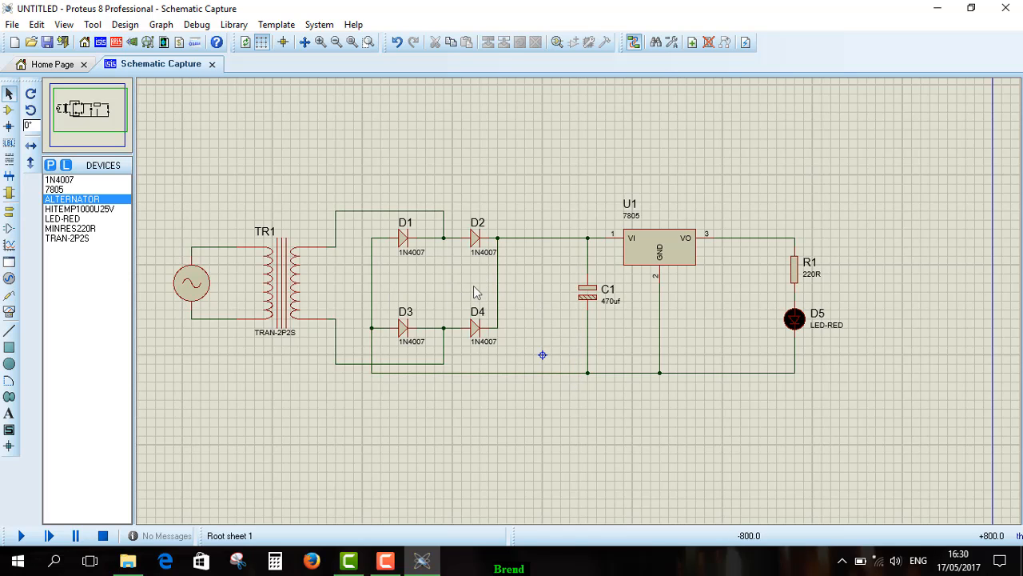
# - Run the simulation of the power supply circuit
pyautogui.click(192, 284)
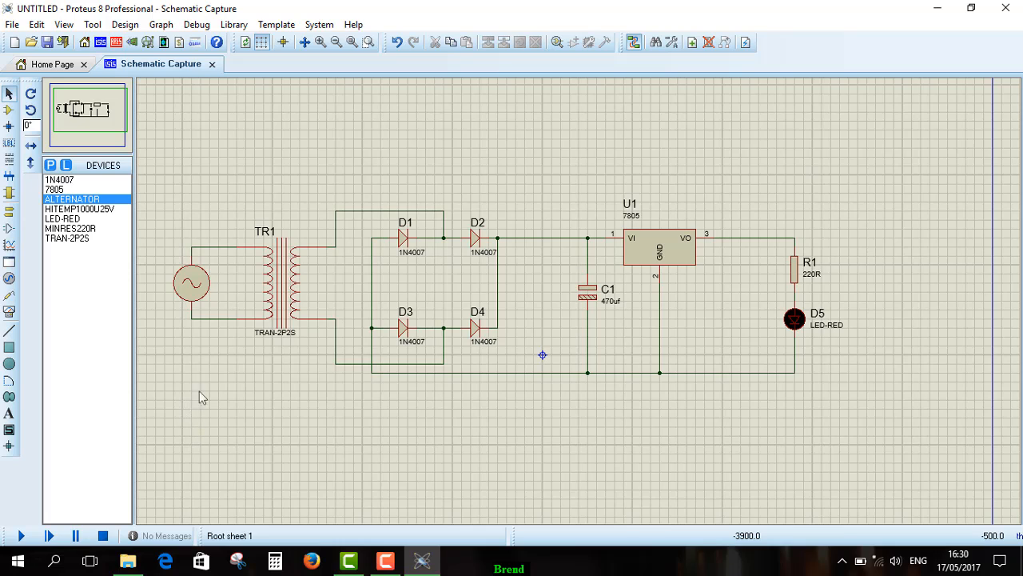
pyautogui.click(16, 541)
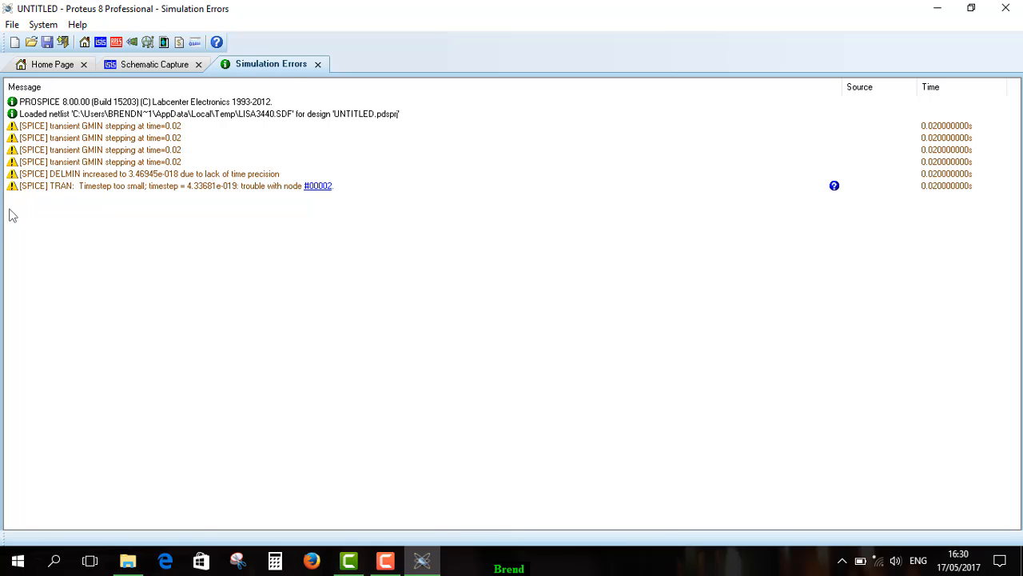
# - Close the simulation error log, place a GROUND terminal below the 7805 regulator and wire it to the common bottom rail
pyautogui.click(316, 66)
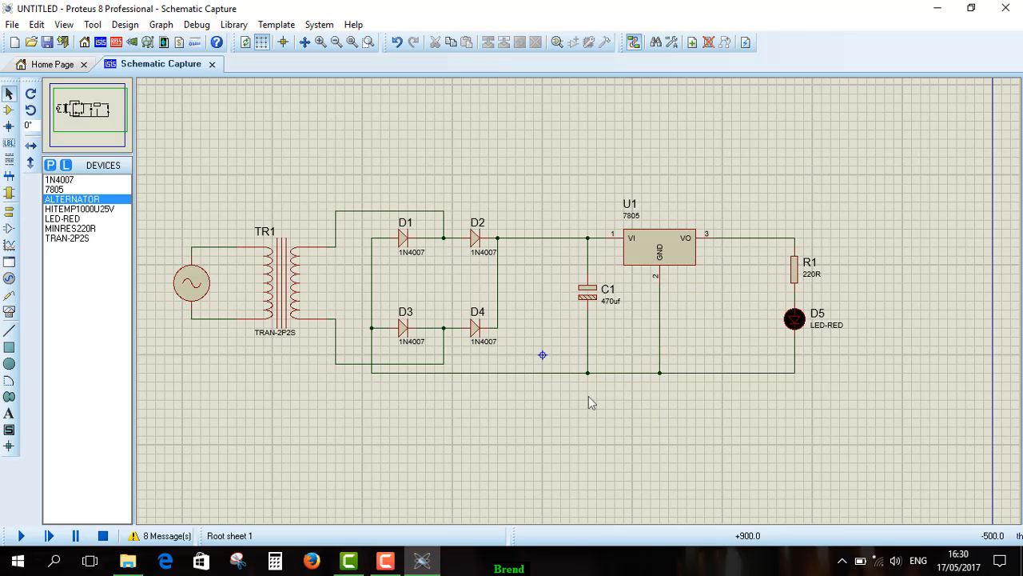
pyautogui.click(9, 219)
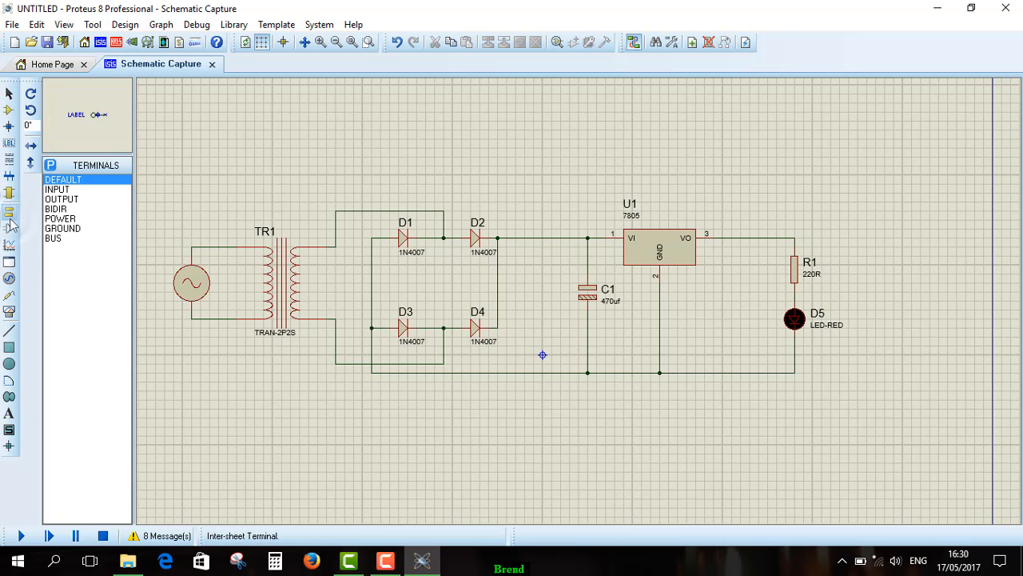
pyautogui.click(62, 229)
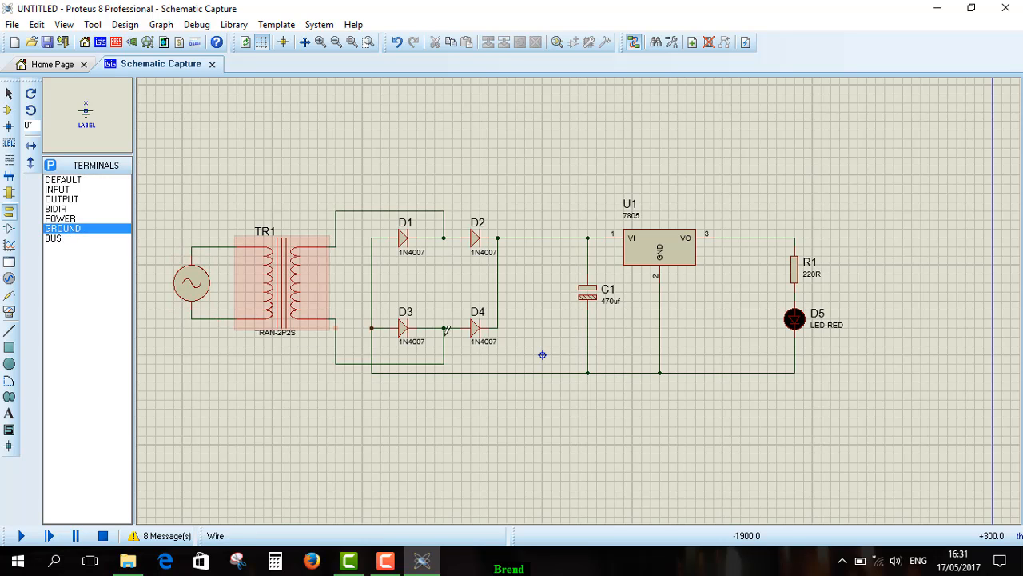
pyautogui.click(660, 393)
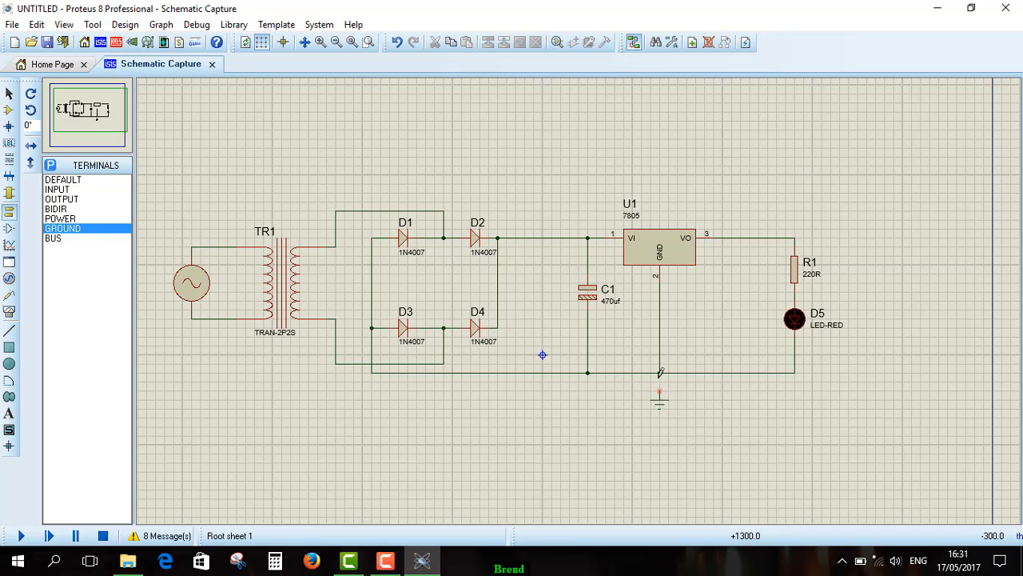
pyautogui.click(660, 372)
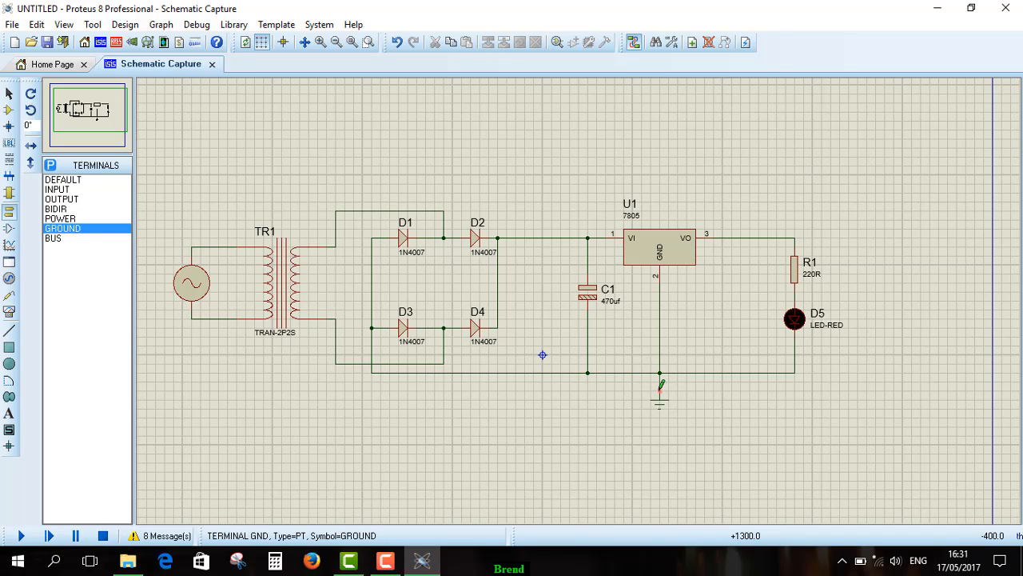
pyautogui.click(659, 394)
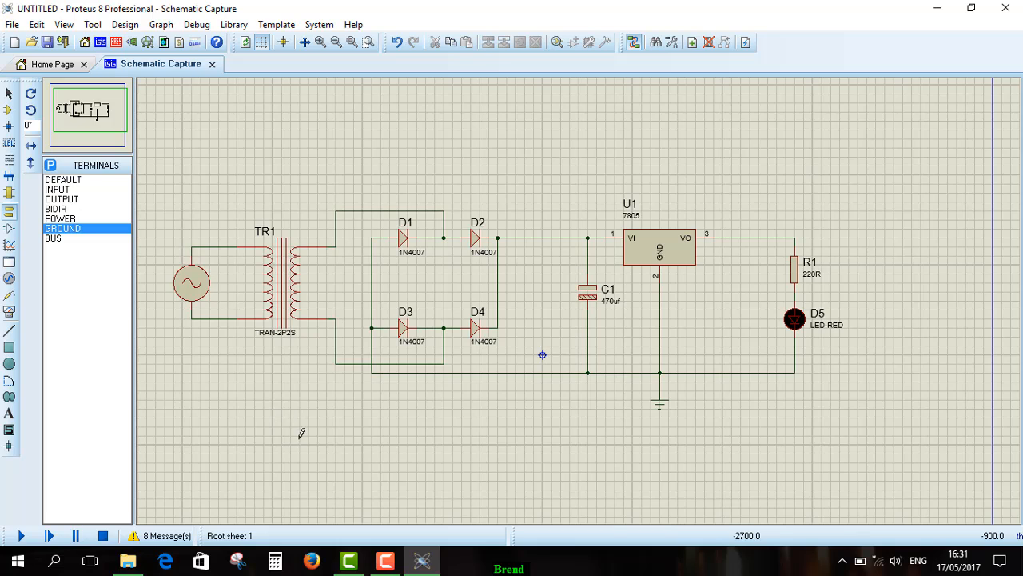
# - Run the simulation of the grounded power supply circuit to check LED D5, and stop it
pyautogui.click(9, 93)
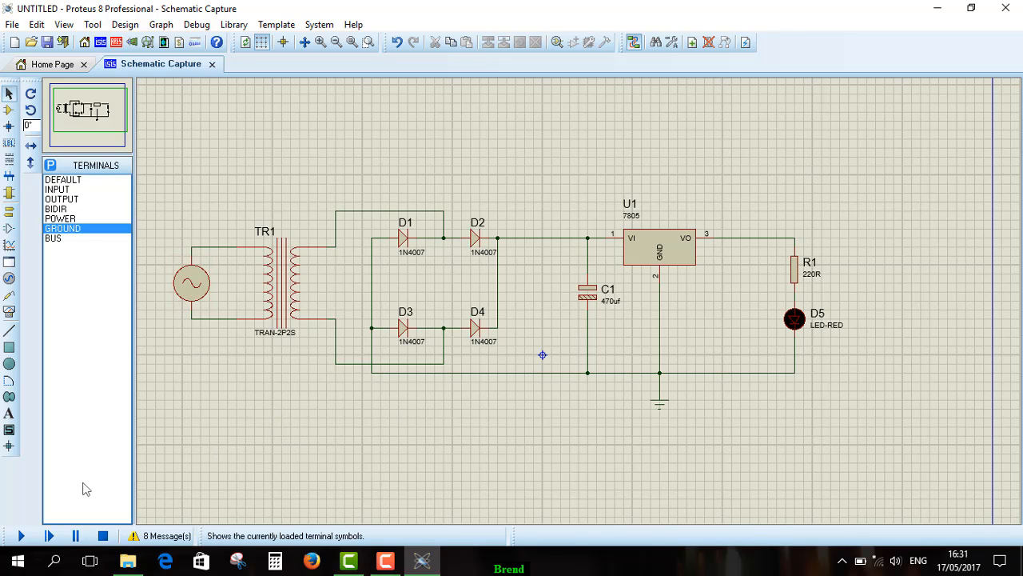
pyautogui.click(22, 537)
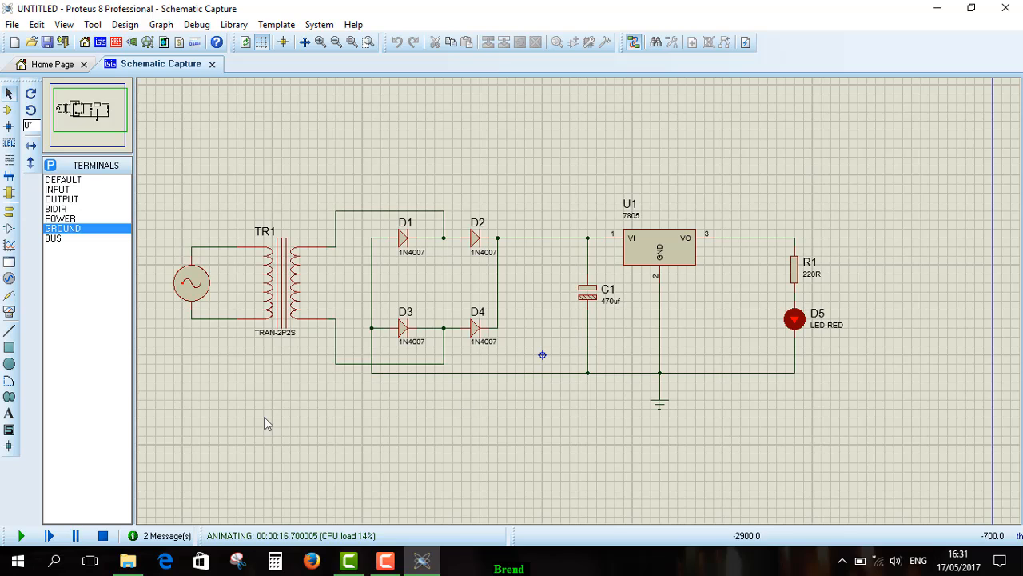
pyautogui.click(103, 536)
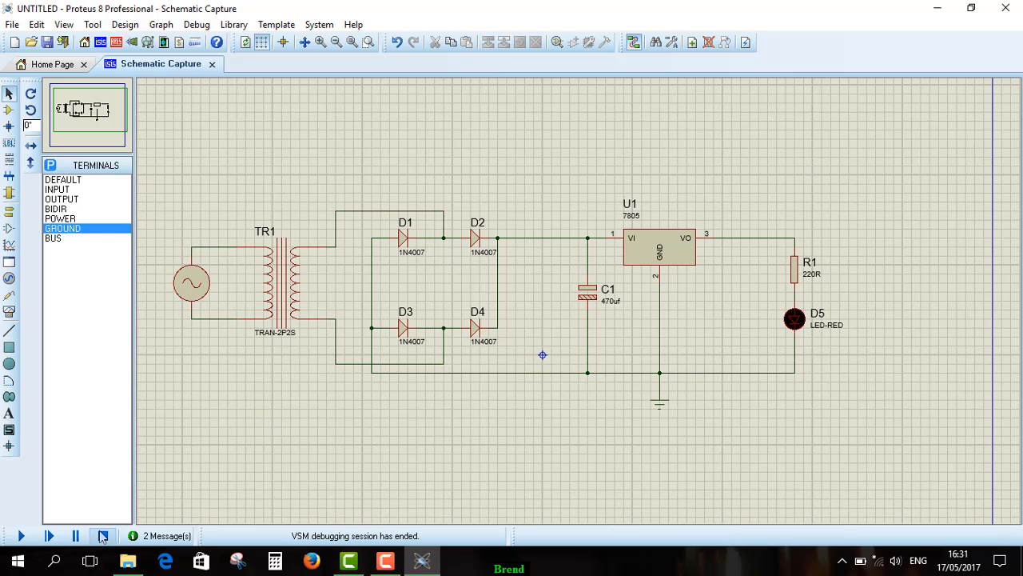
# - Place a DC voltmeter between regulator U1 and LED D5 and wire it from the regulator output to the ground rail
pyautogui.click(8, 314)
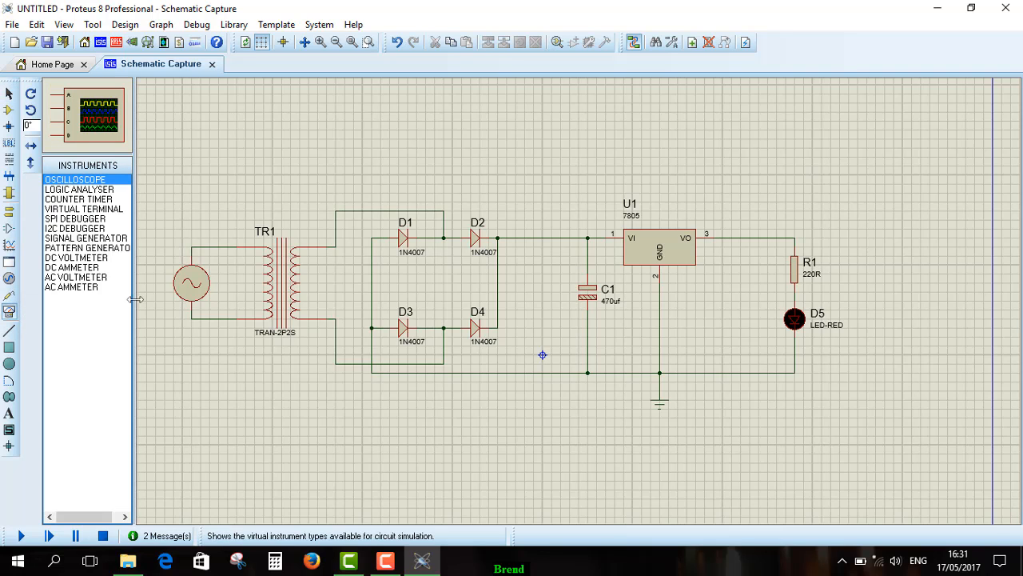
pyautogui.click(88, 259)
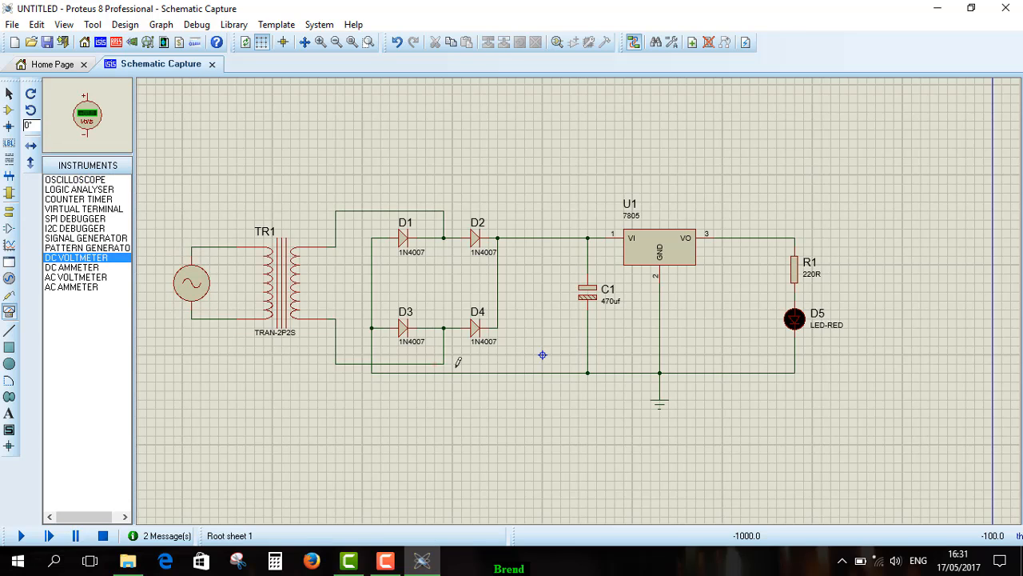
pyautogui.click(724, 306)
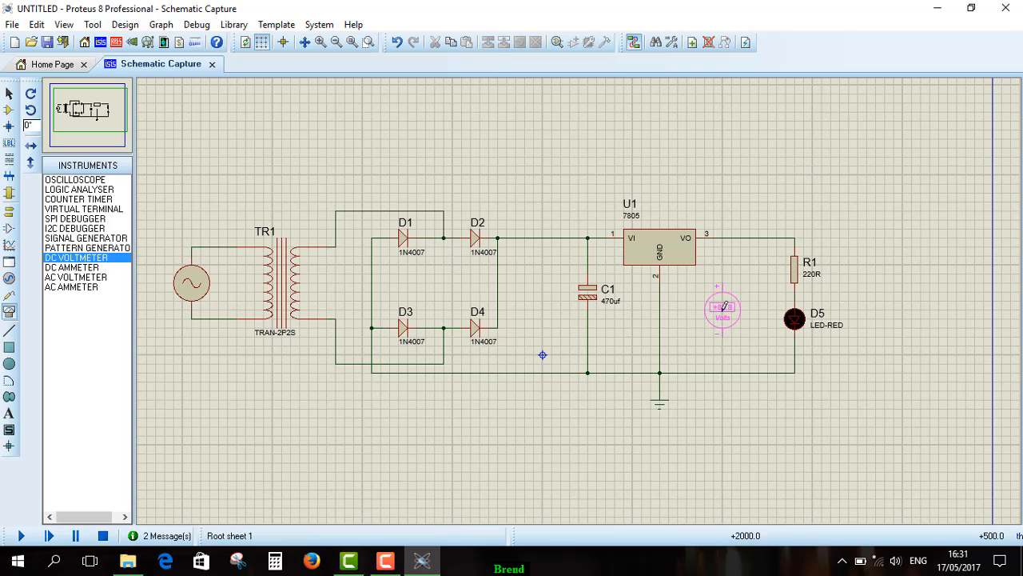
pyautogui.click(724, 307)
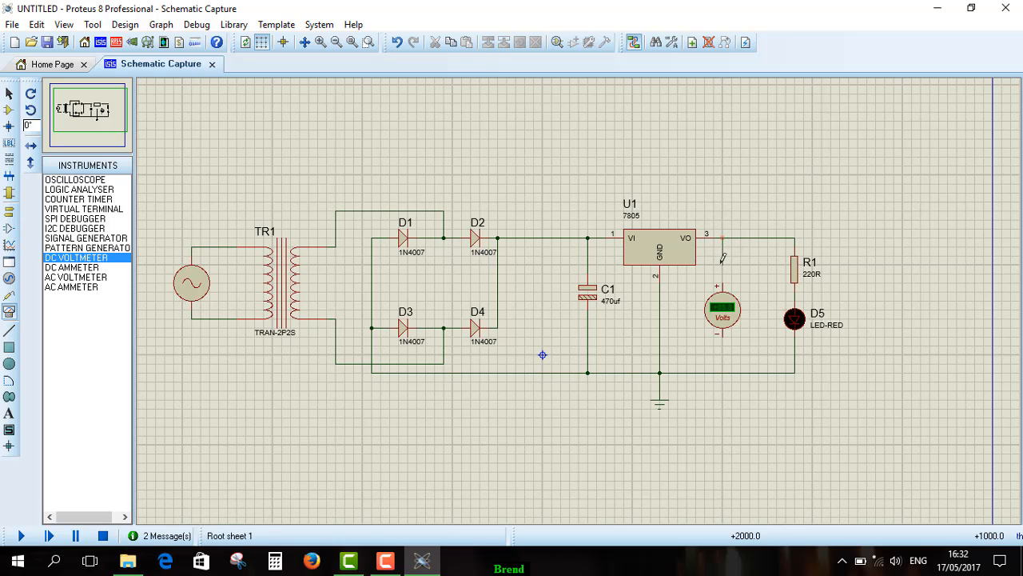
pyautogui.click(723, 286)
pyautogui.click(723, 337)
pyautogui.click(723, 369)
# - Place a DC ammeter above the wire joining the regulator output to resistor R1
pyautogui.click(75, 267)
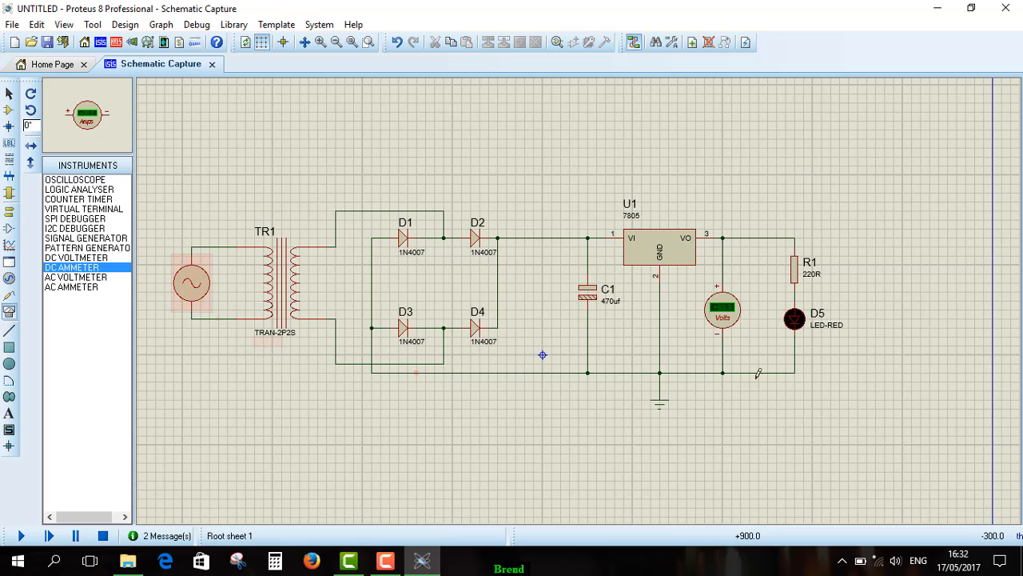
pyautogui.click(759, 200)
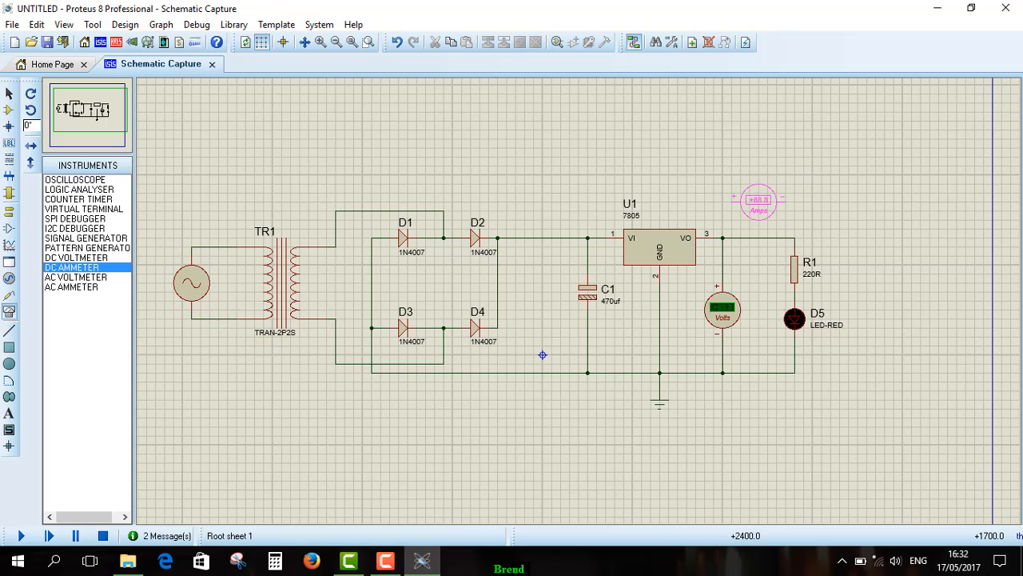
pyautogui.click(766, 209)
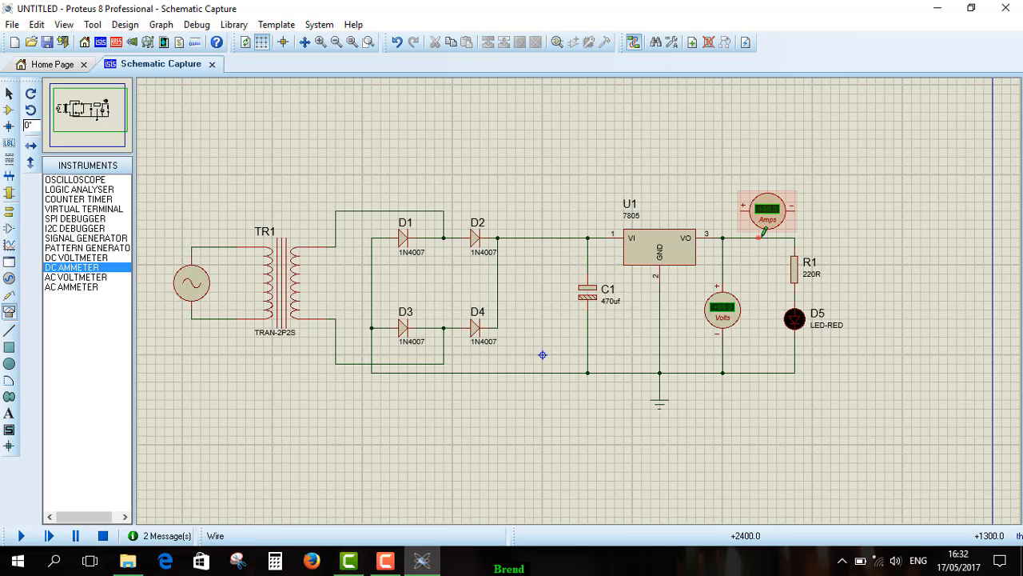
# - Delete the wire from the regulator output to R1 and wire the DC ammeter in series between them
pyautogui.click(9, 94)
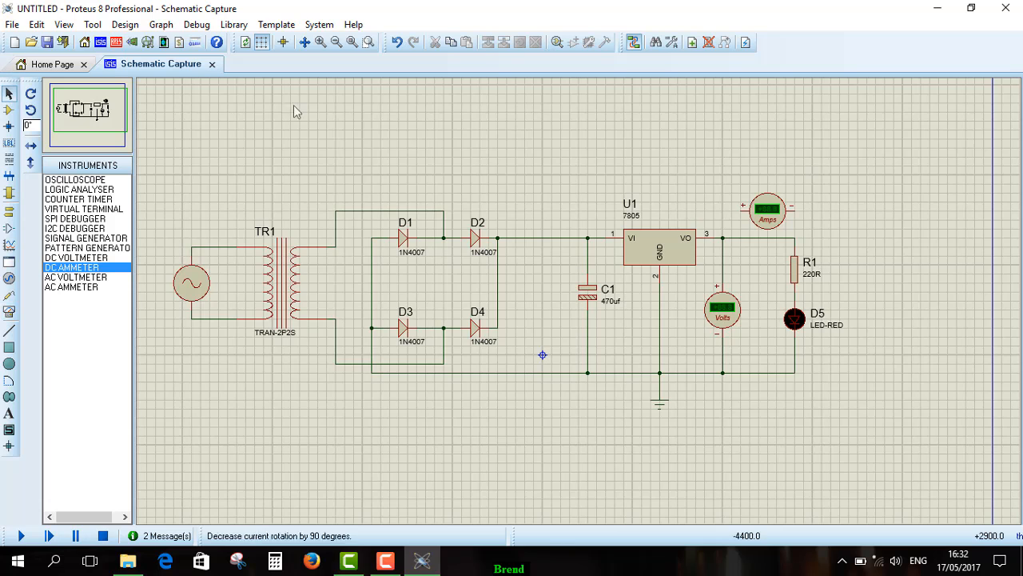
pyautogui.rightClick(765, 238)
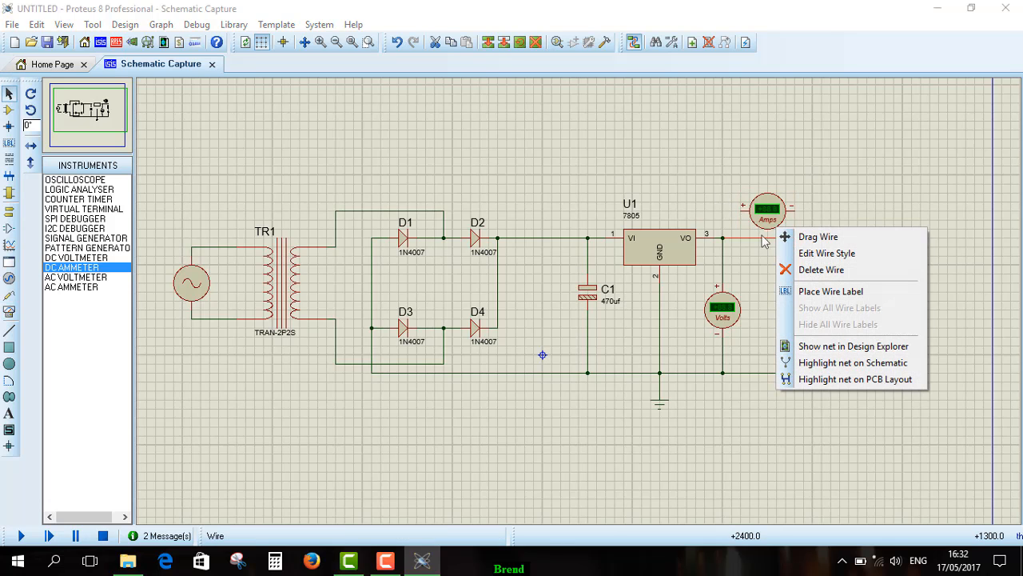
pyautogui.click(809, 272)
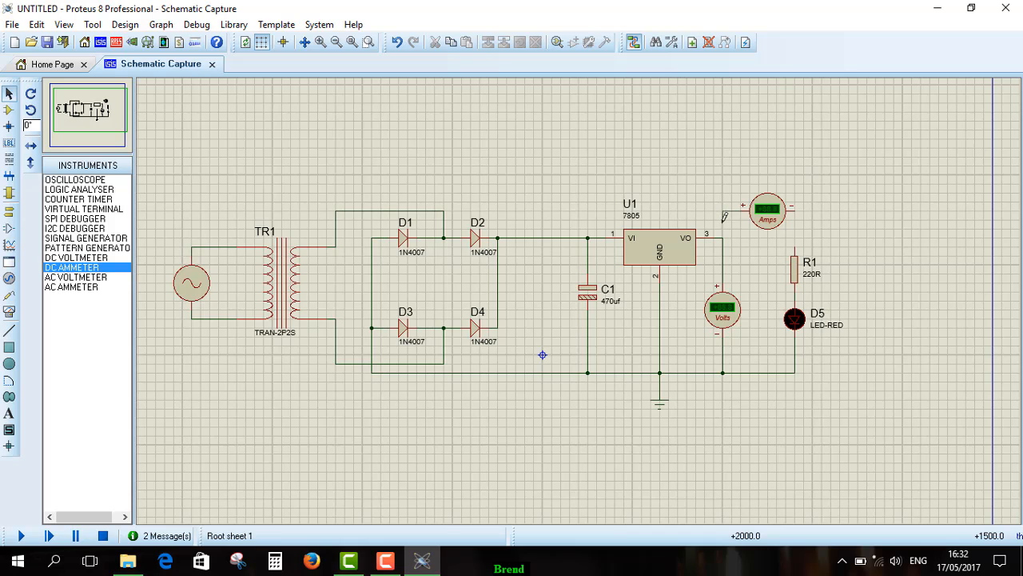
pyautogui.click(722, 238)
pyautogui.click(793, 211)
pyautogui.click(795, 253)
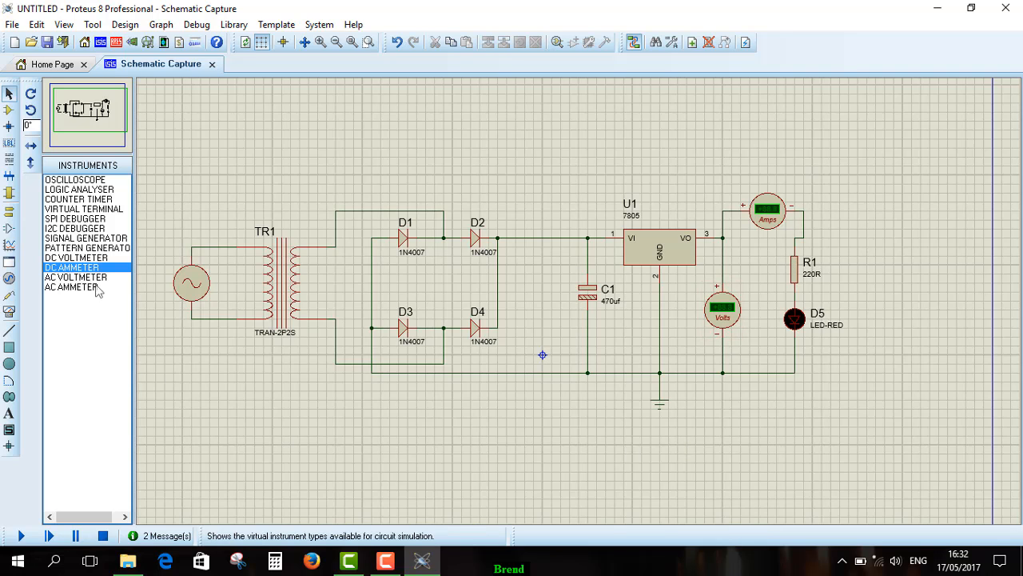
# - Place a second DC voltmeter beside capacitor C1 and wire it between the rectifier's positive output and the ground rail
pyautogui.click(79, 257)
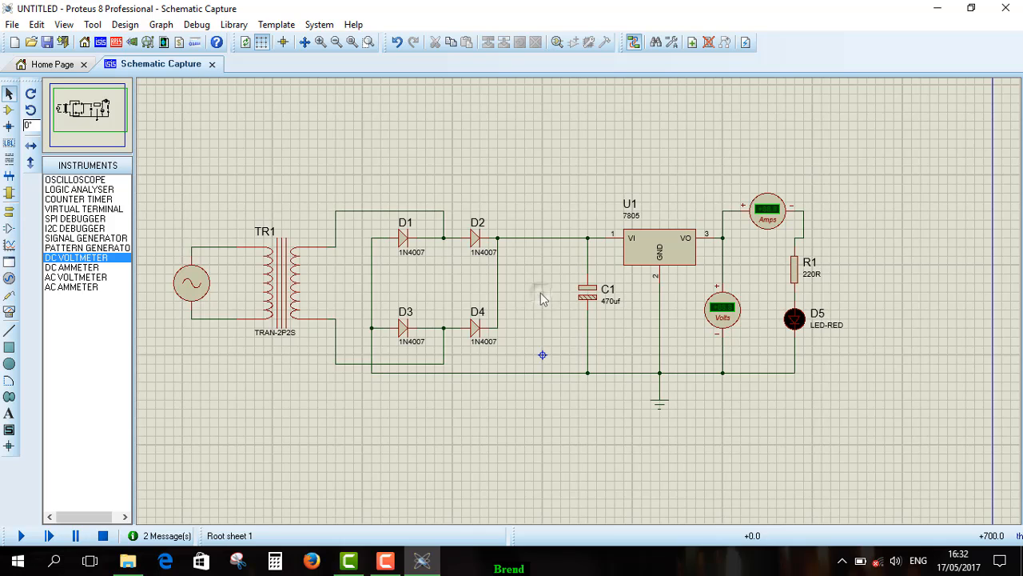
pyautogui.click(10, 312)
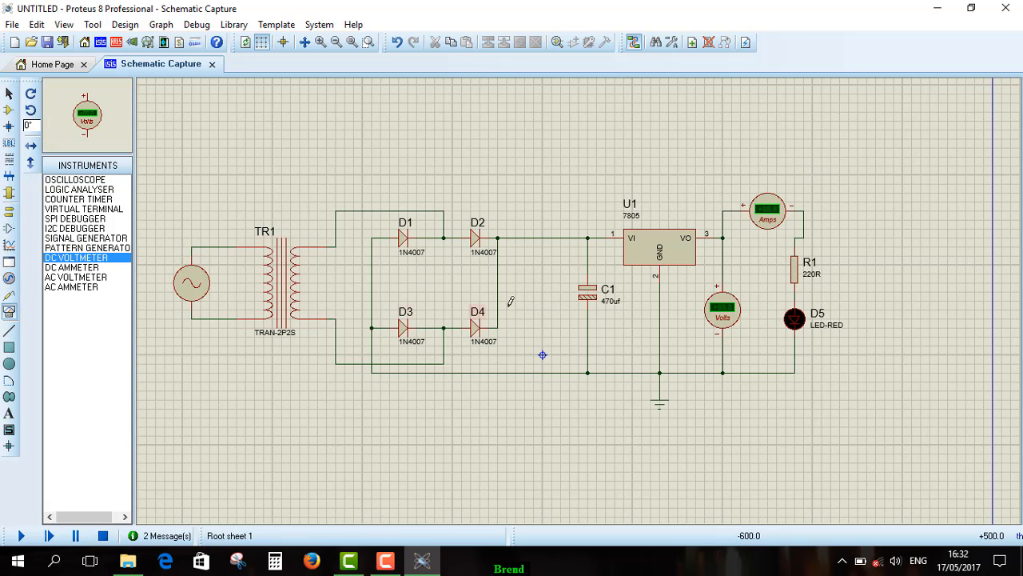
pyautogui.click(541, 289)
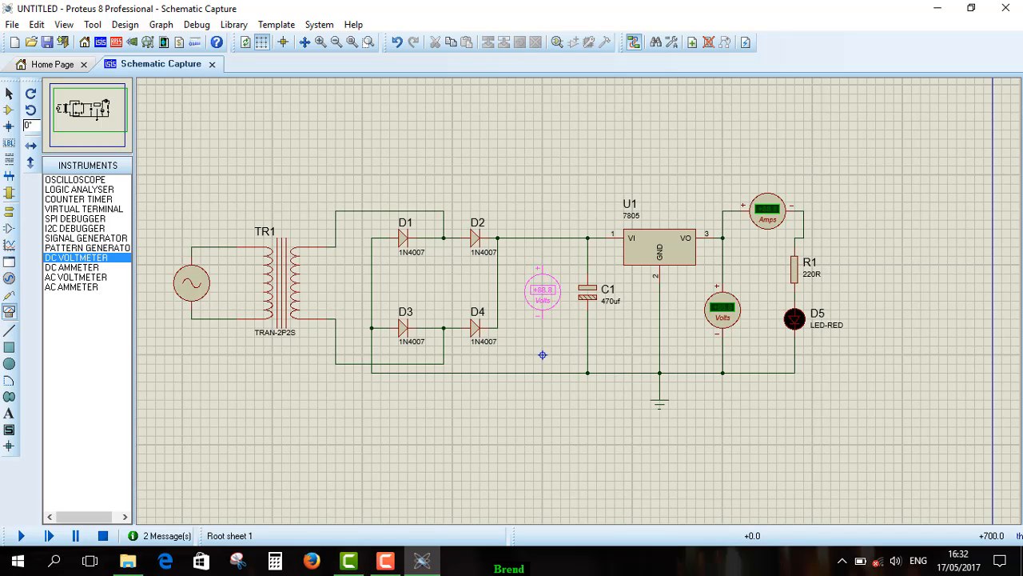
pyautogui.click(542, 292)
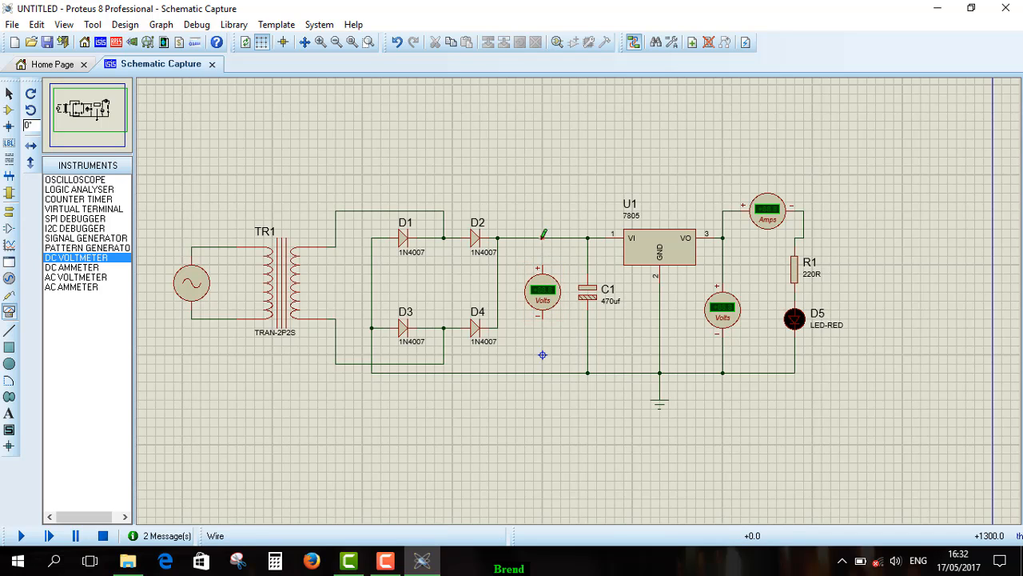
pyautogui.click(542, 238)
pyautogui.click(543, 274)
pyautogui.click(543, 373)
pyautogui.click(542, 320)
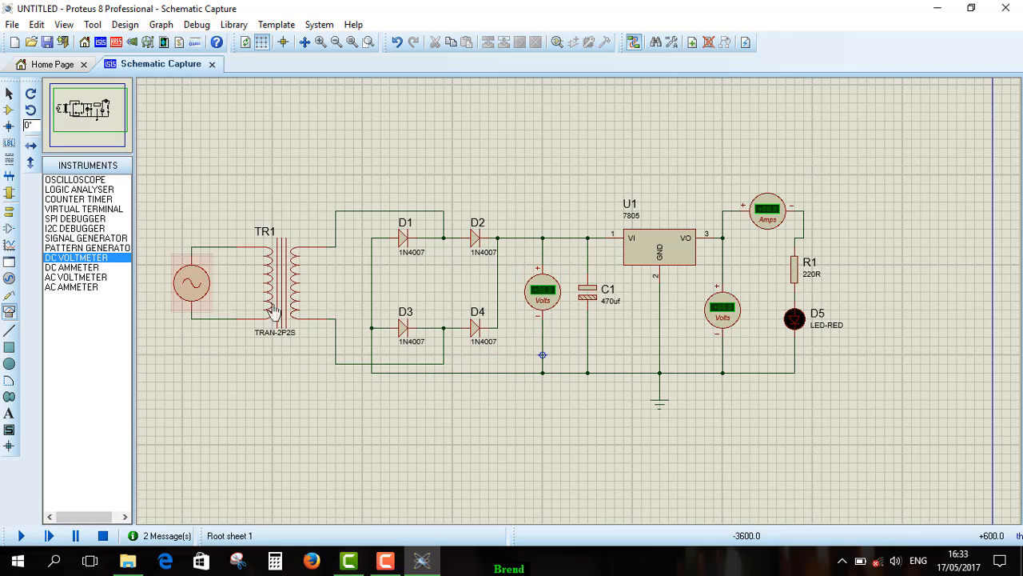
pyautogui.click(340, 275)
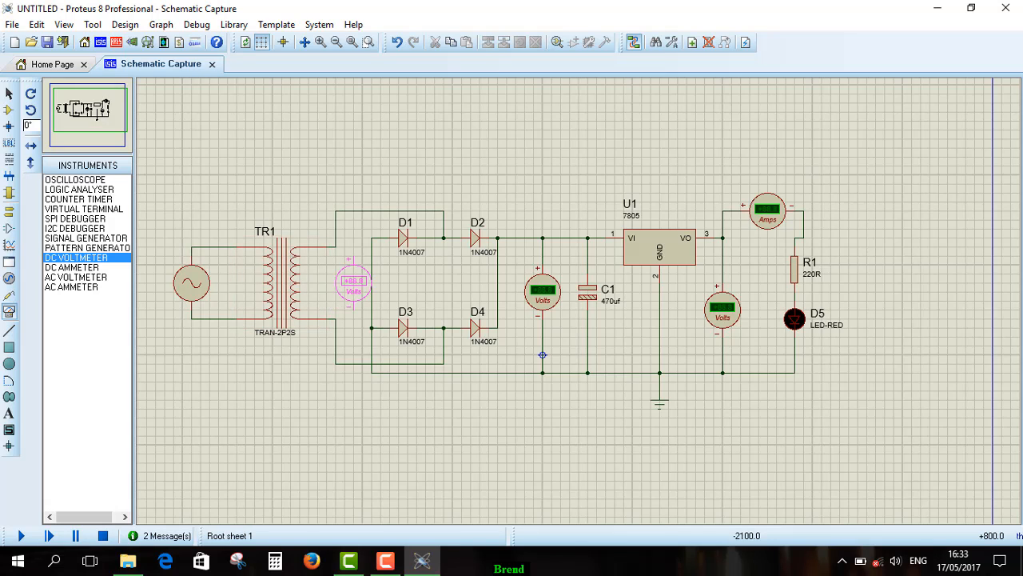
pyautogui.click(344, 282)
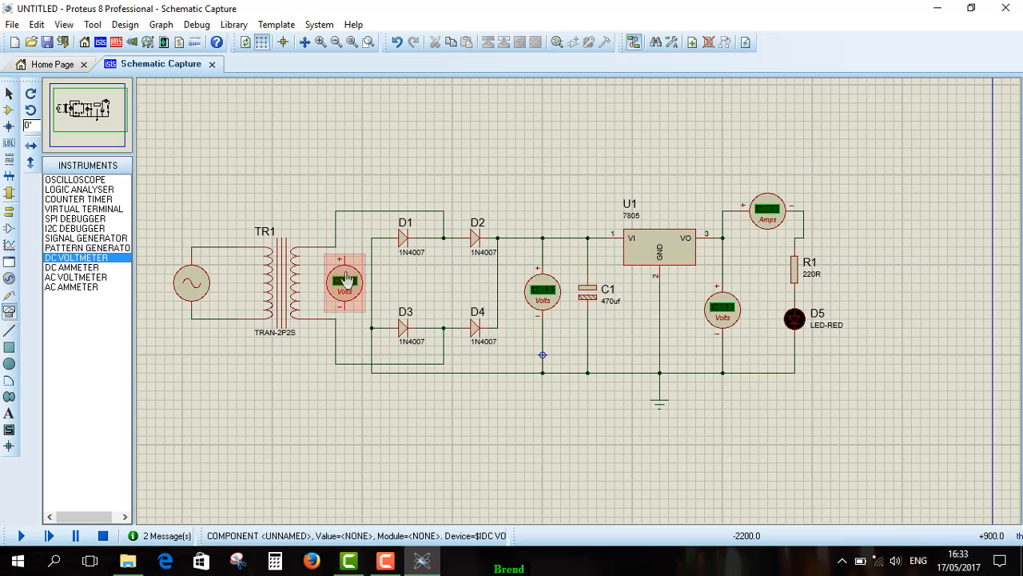
pyautogui.rightClick(344, 280)
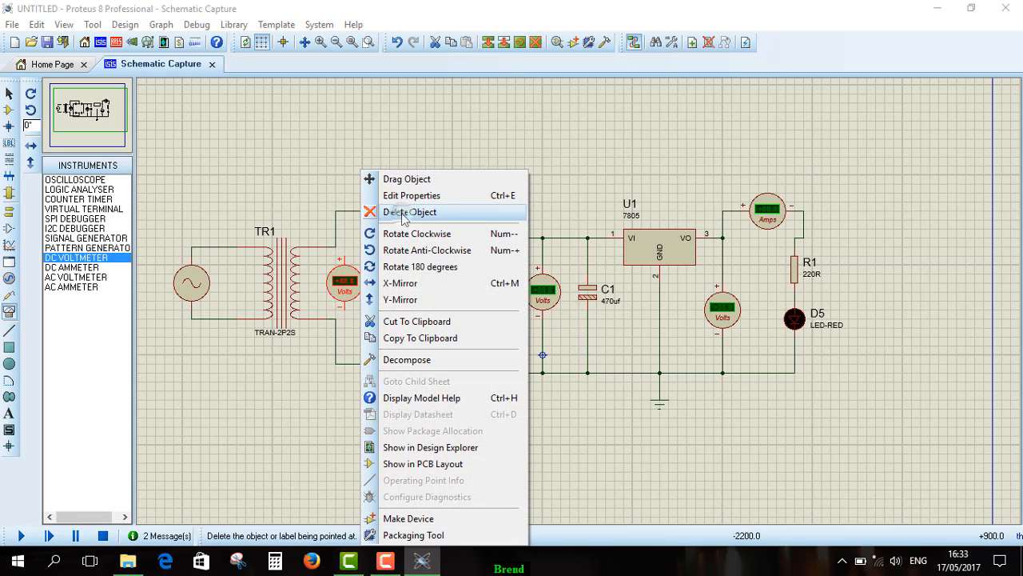
pyautogui.click(402, 214)
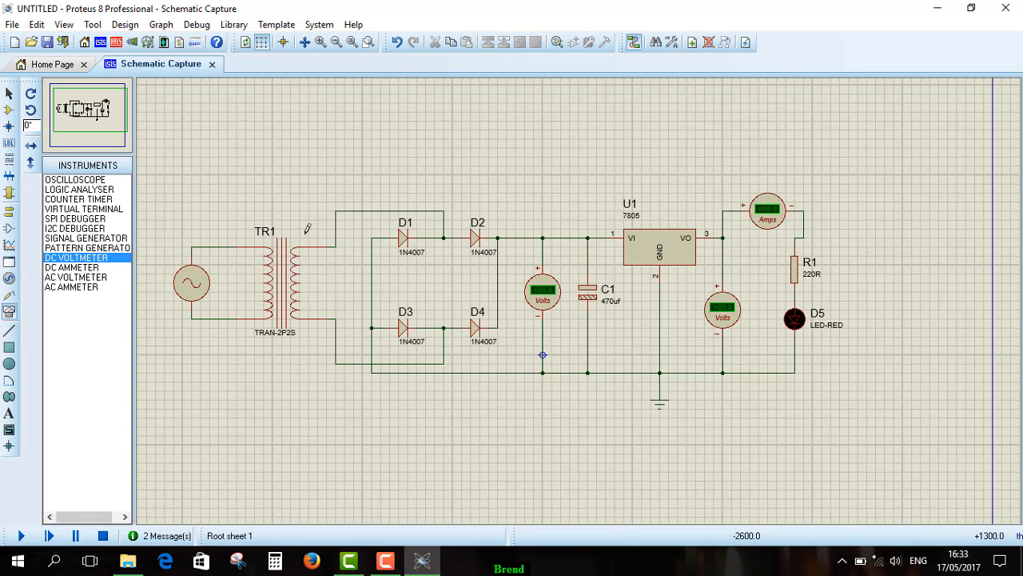
# - Place an AC voltmeter beside transformer TR1 and wire it across the two secondary outputs
pyautogui.click(64, 277)
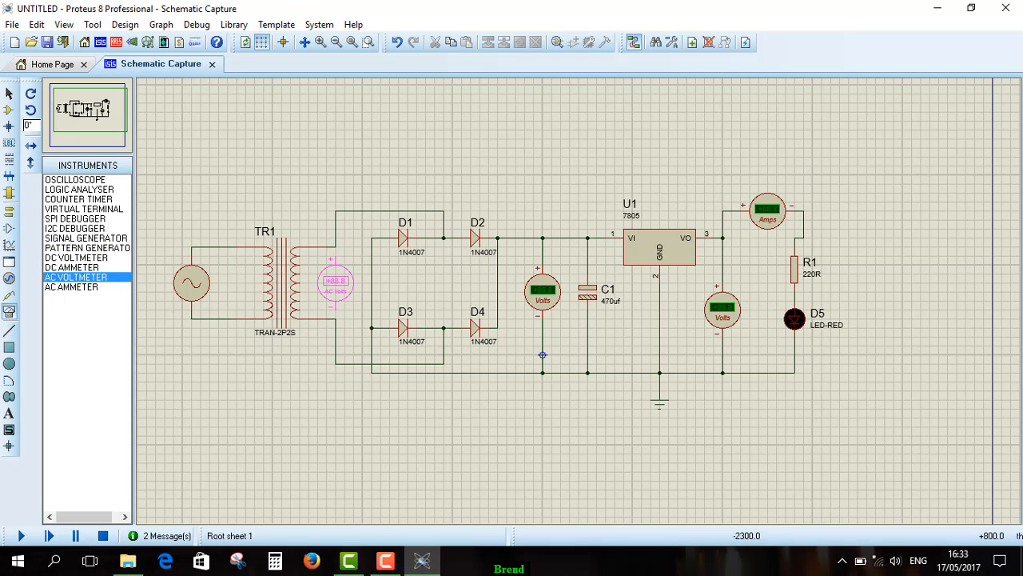
pyautogui.click(345, 281)
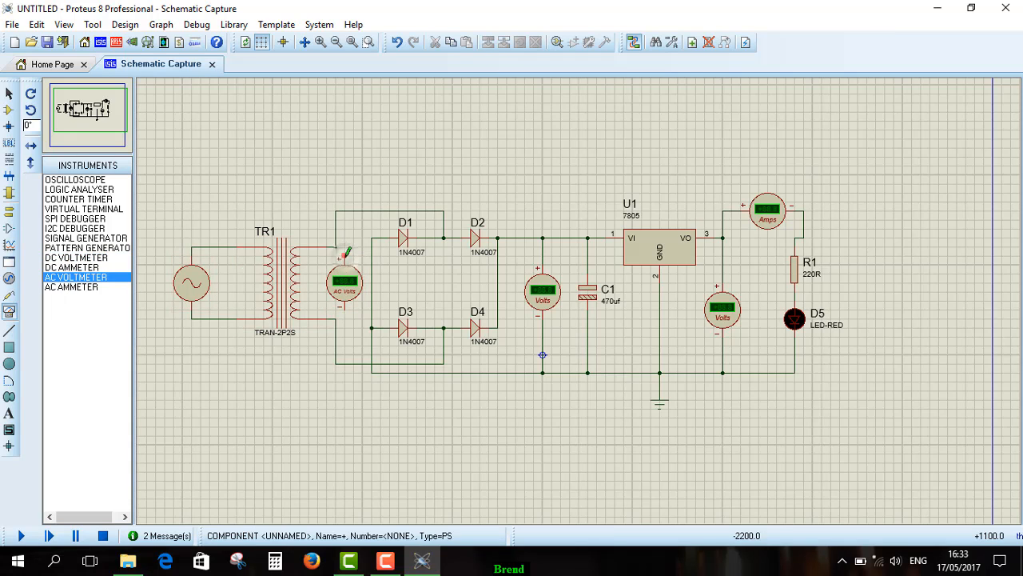
pyautogui.click(343, 256)
pyautogui.click(336, 247)
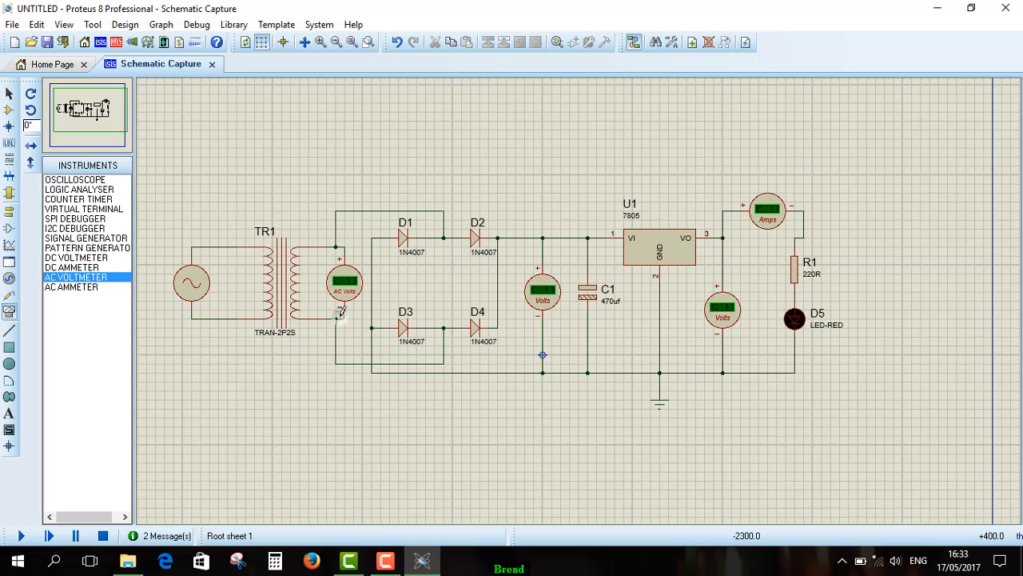
pyautogui.click(342, 312)
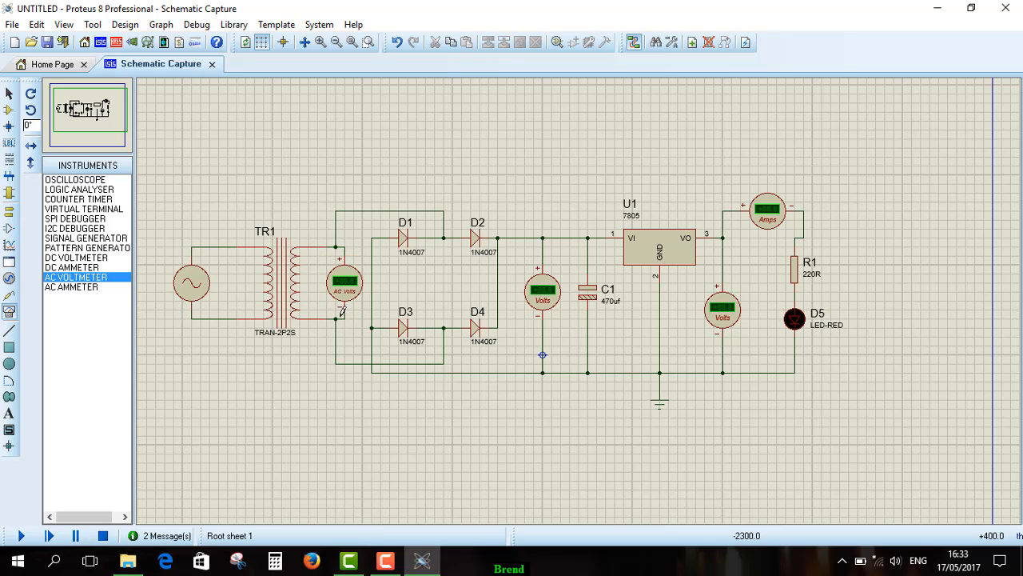
# - Run the simulation and examine the AC voltmeter reading at the transformer secondary
pyautogui.click(20, 535)
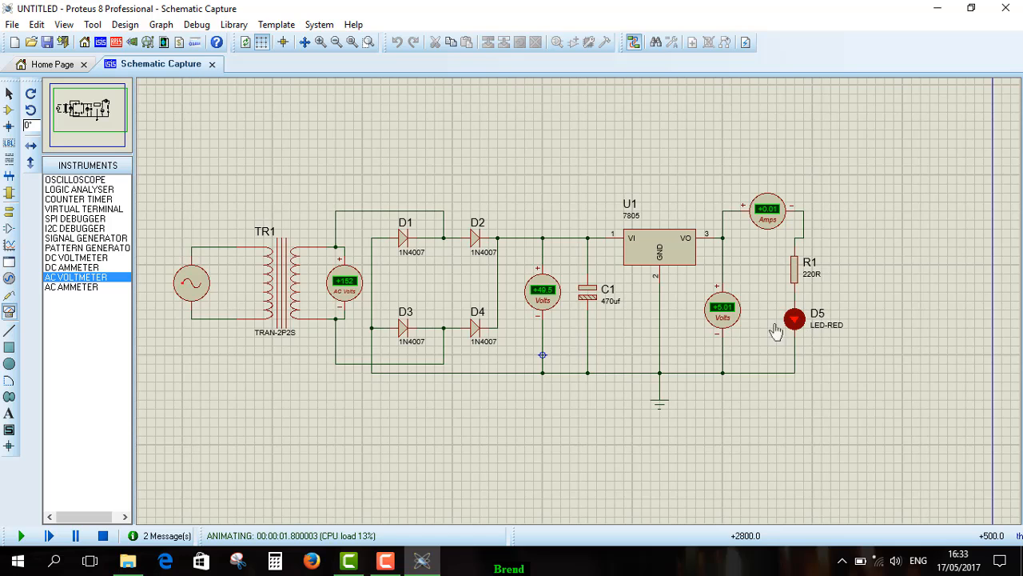
pyautogui.scroll(1, 205, 329)
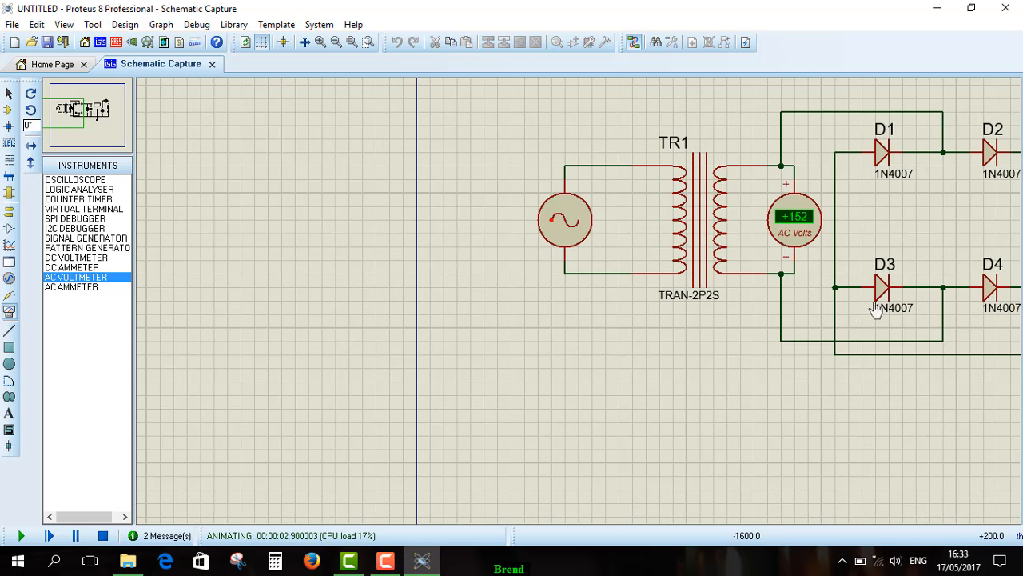
# - Examine the AC voltmeter at the transformer secondary and the rectified DC voltmeter beside C1 in the running simulation
pyautogui.scroll(1, 886, 306)
pyautogui.scroll(-1, 513, 297)
pyautogui.scroll(1, 484, 256)
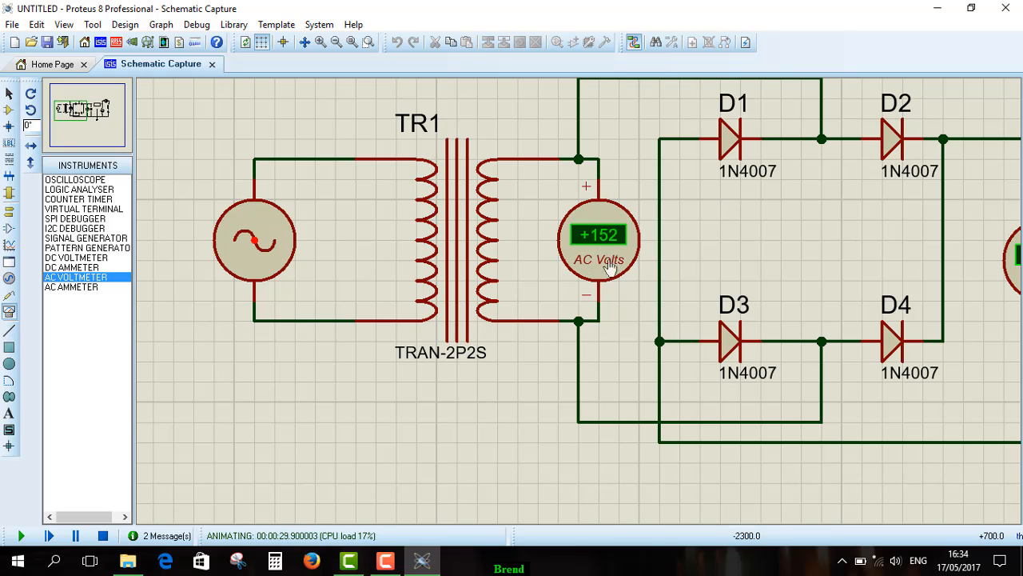
pyautogui.scroll(1, 702, 298)
pyautogui.scroll(-1, 581, 296)
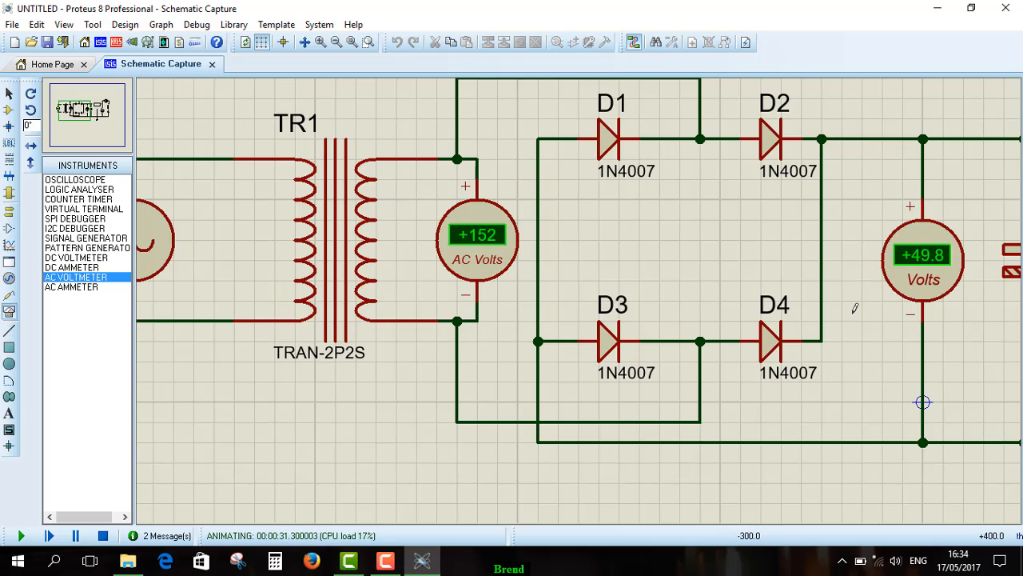
pyautogui.scroll(1, 852, 303)
pyautogui.scroll(-1, 579, 296)
pyautogui.scroll(1, 582, 294)
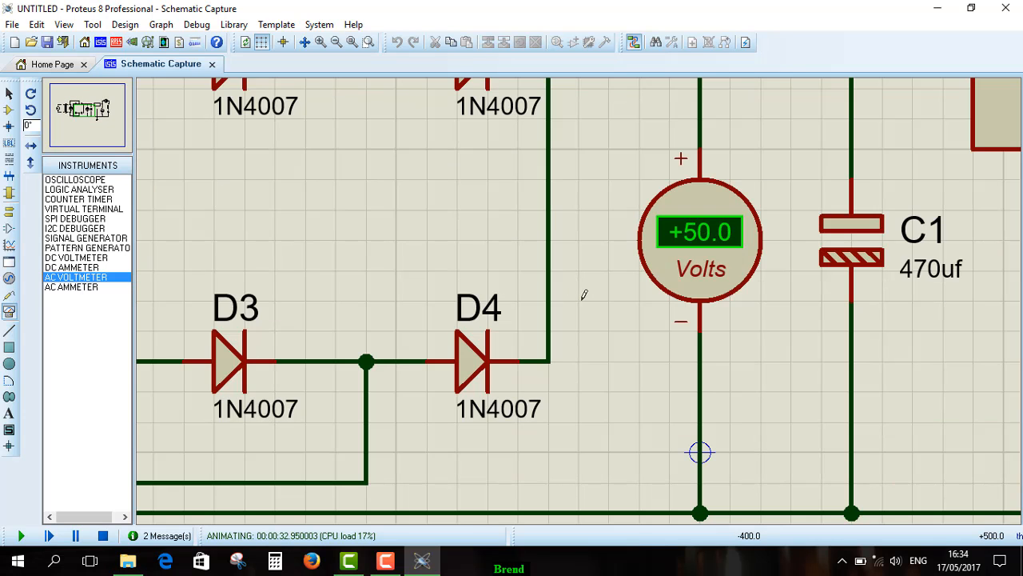
pyautogui.scroll(-1, 584, 293)
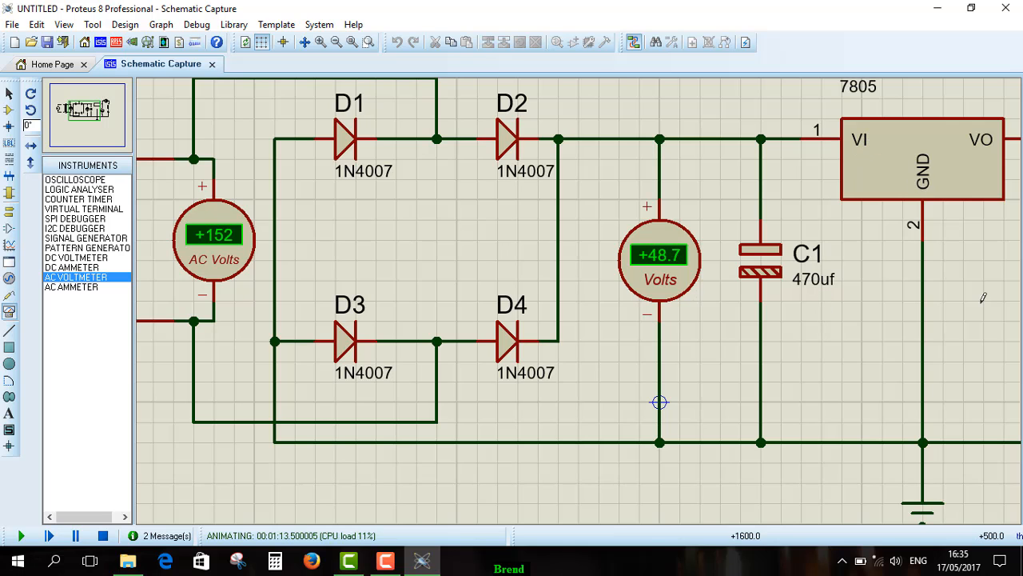
# - Examine the regulator's output voltmeter and the ammeter feeding R1 and LED D5 in the running simulation
pyautogui.scroll(-1, 983, 297)
pyautogui.scroll(1, 910, 310)
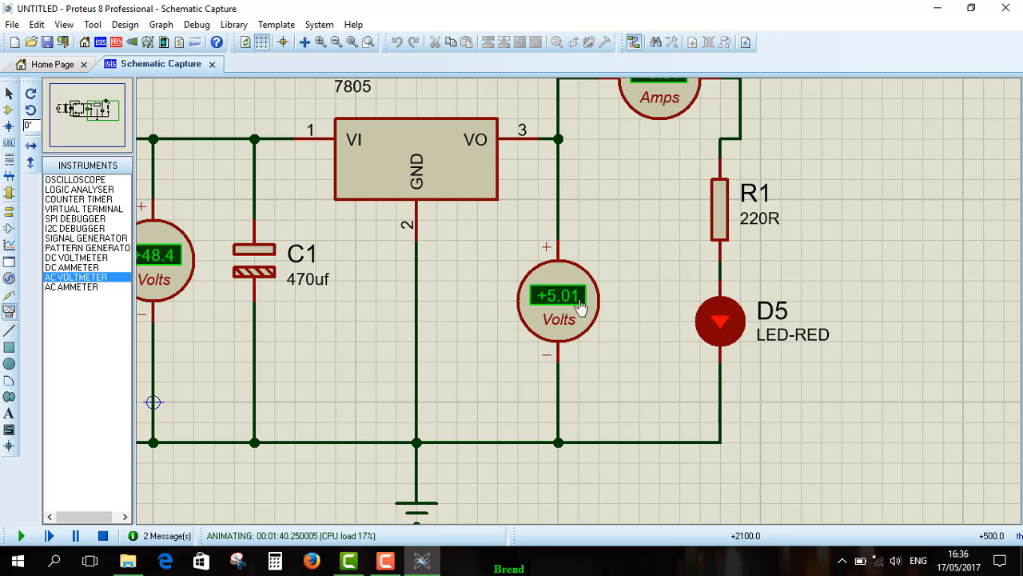
pyautogui.scroll(1, 612, 288)
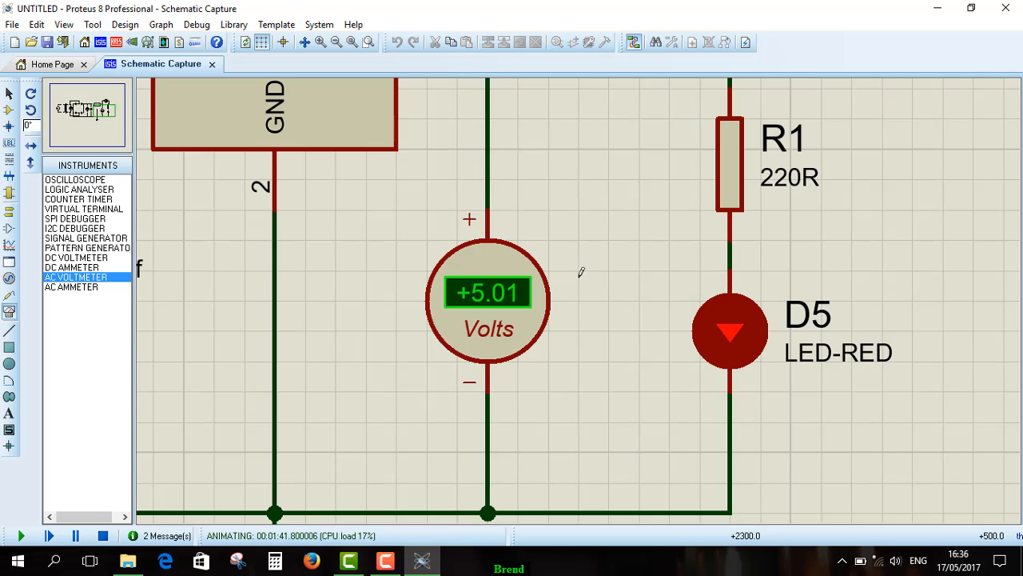
pyautogui.scroll(-1, 581, 270)
pyautogui.scroll(-1, 582, 299)
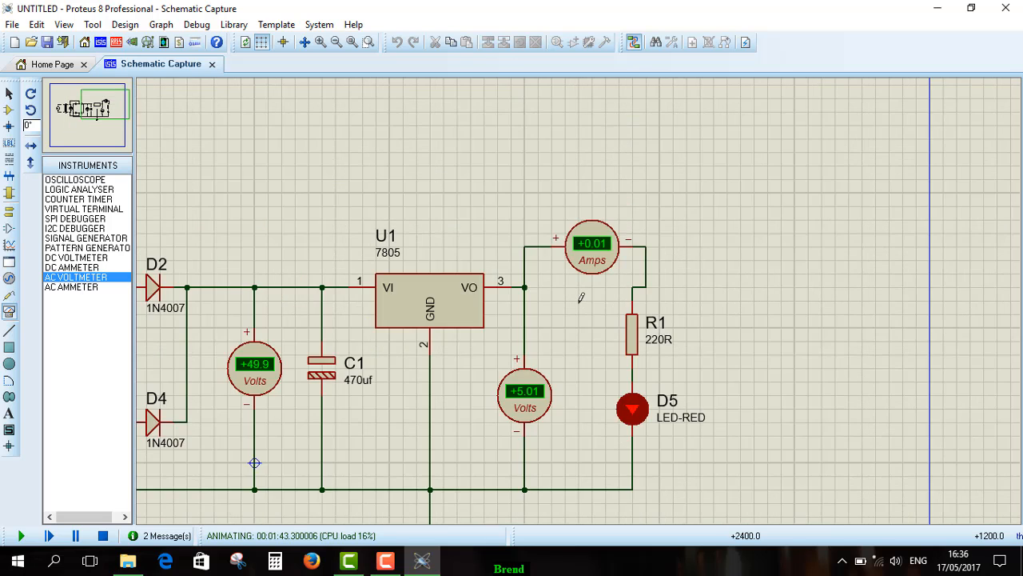
pyautogui.scroll(1, 582, 293)
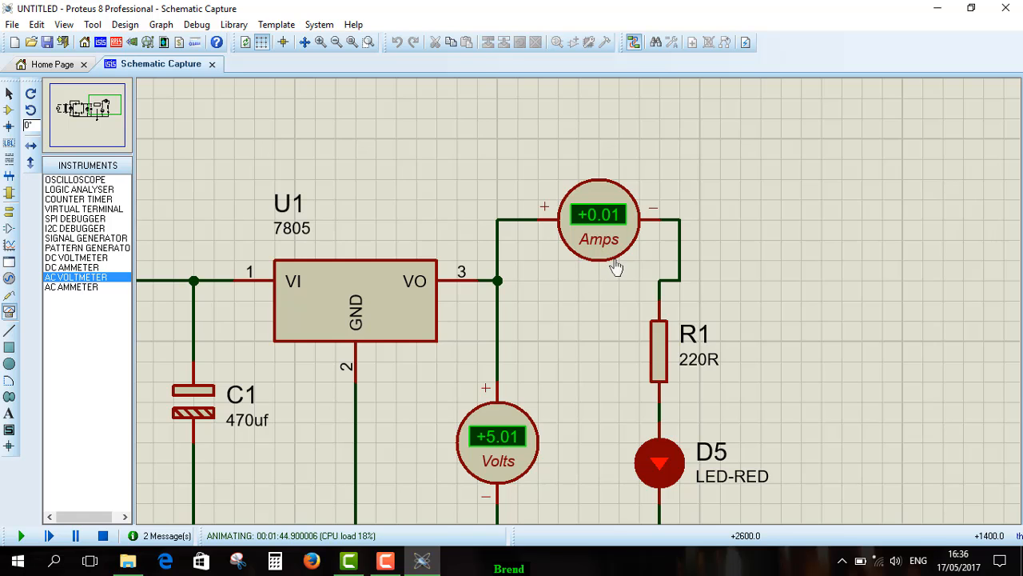
pyautogui.scroll(-2, 605, 268)
pyautogui.scroll(1, 336, 356)
pyautogui.scroll(-1, 620, 300)
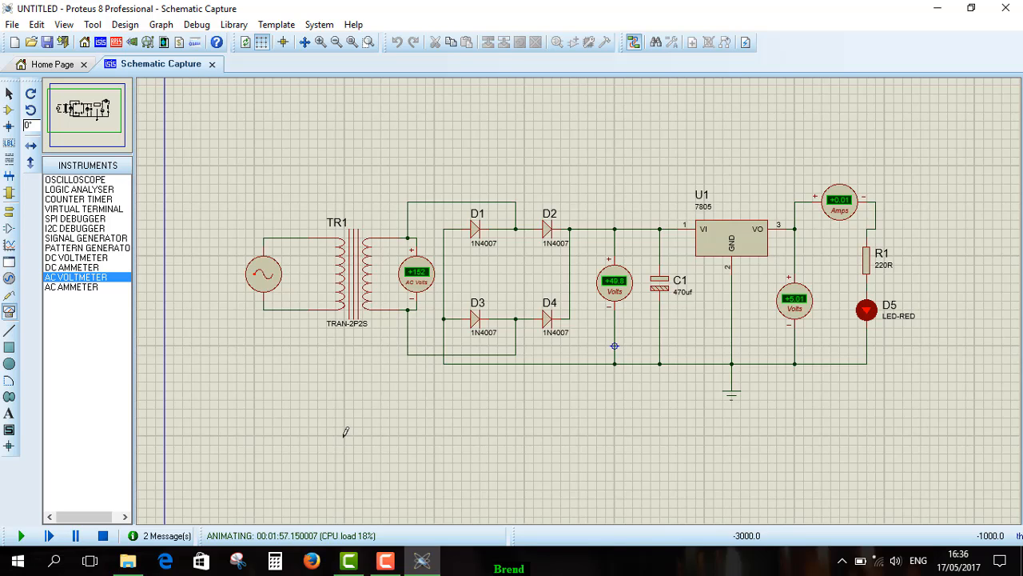
# - Stop the simulation and open the PCB layout in component placement mode
pyautogui.click(104, 536)
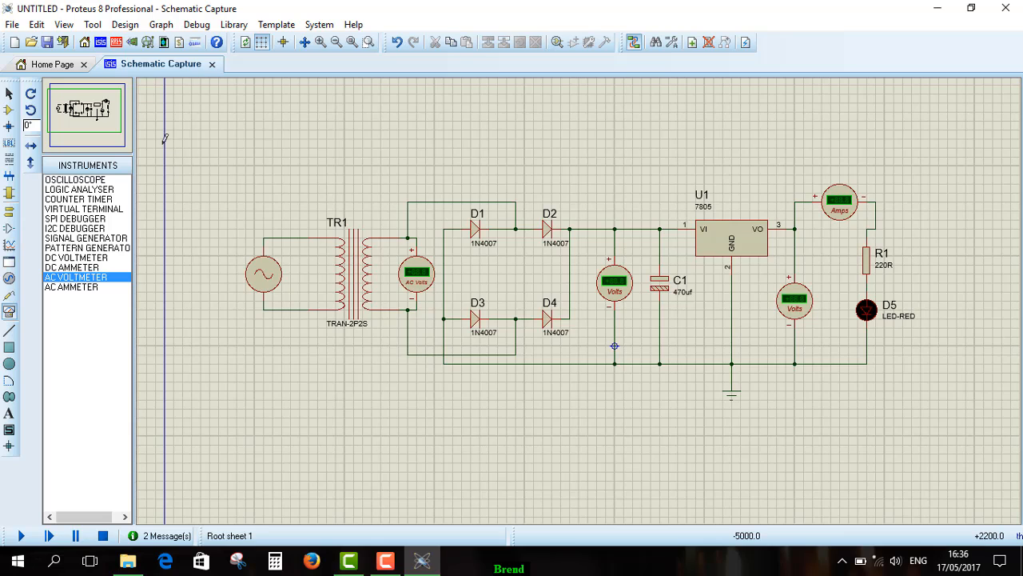
pyautogui.click(115, 45)
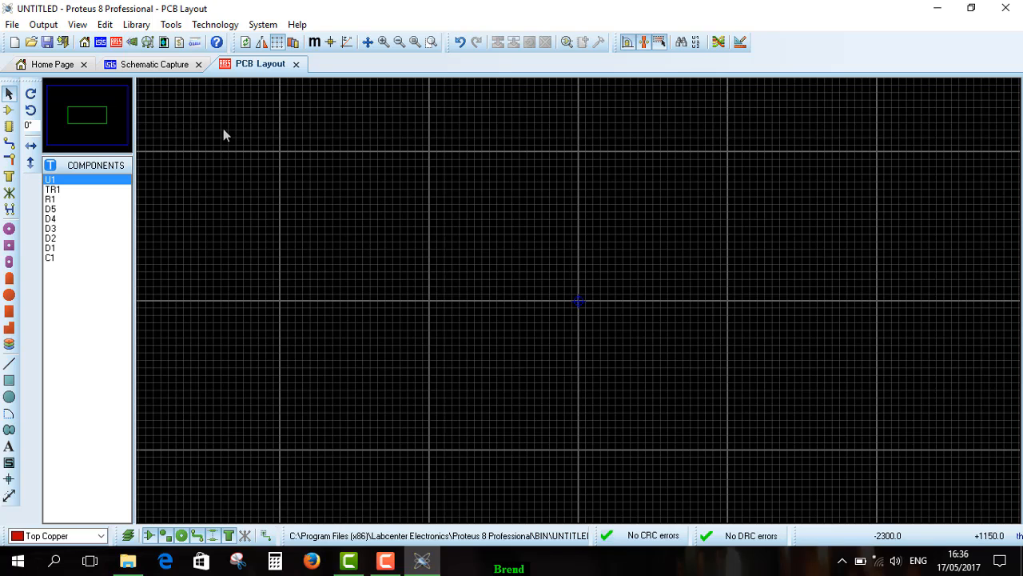
pyautogui.click(9, 112)
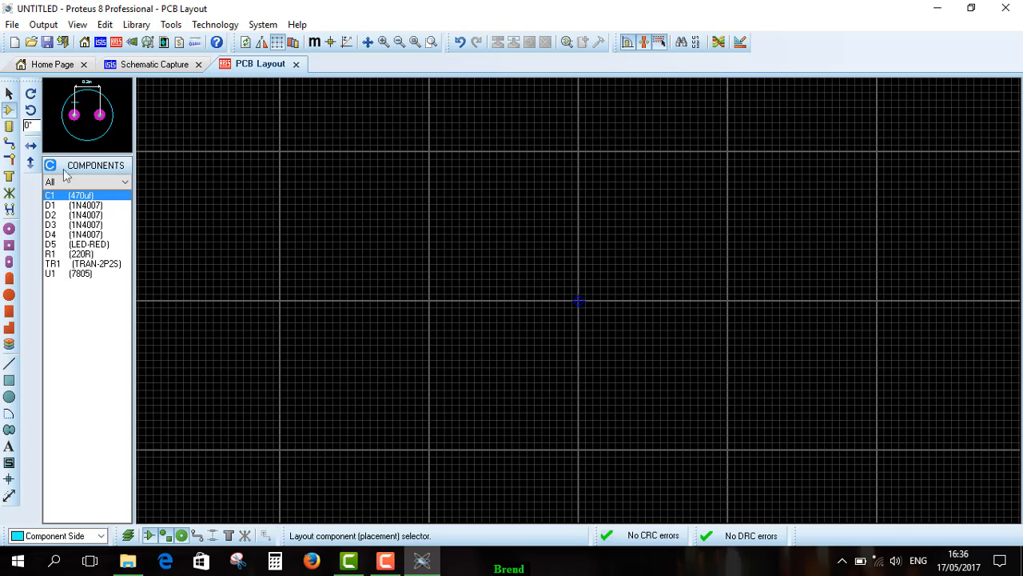
# - Preview the PCB footprints of D1 to D5, R1, TR1 and U1
pyautogui.click(78, 206)
pyautogui.click(78, 215)
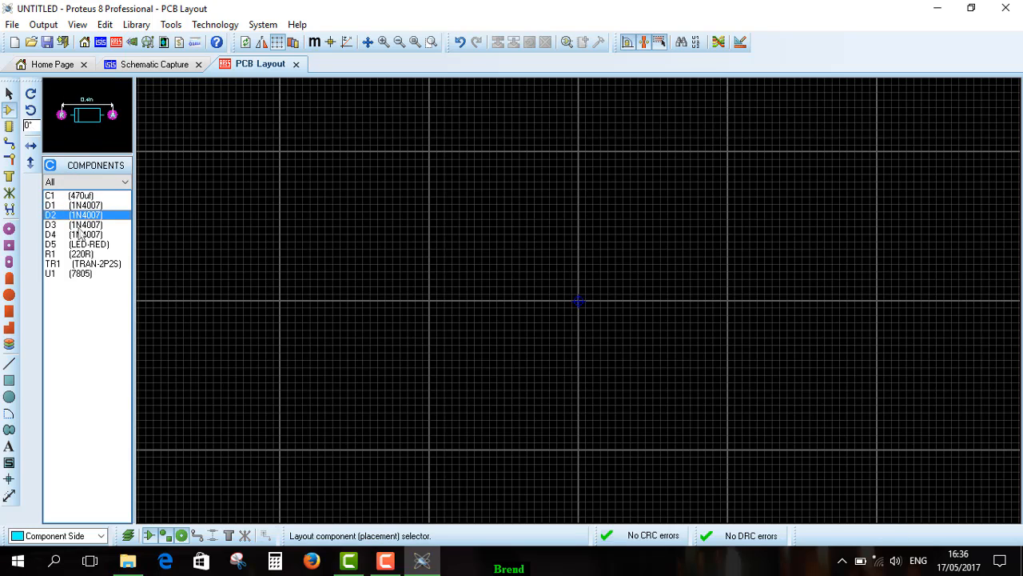
pyautogui.click(79, 224)
pyautogui.click(80, 234)
pyautogui.click(82, 244)
pyautogui.click(81, 254)
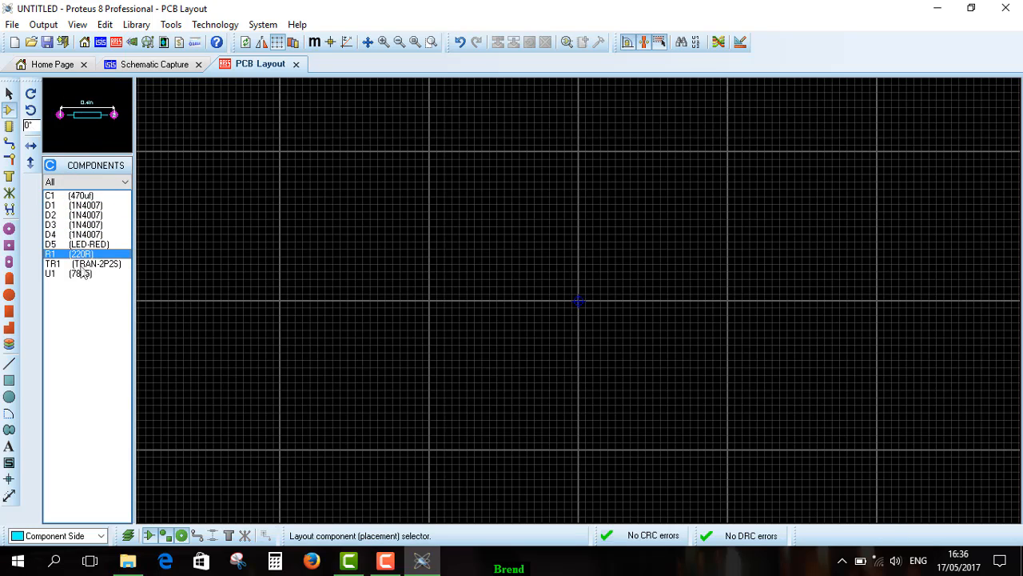
pyautogui.click(83, 263)
pyautogui.click(80, 274)
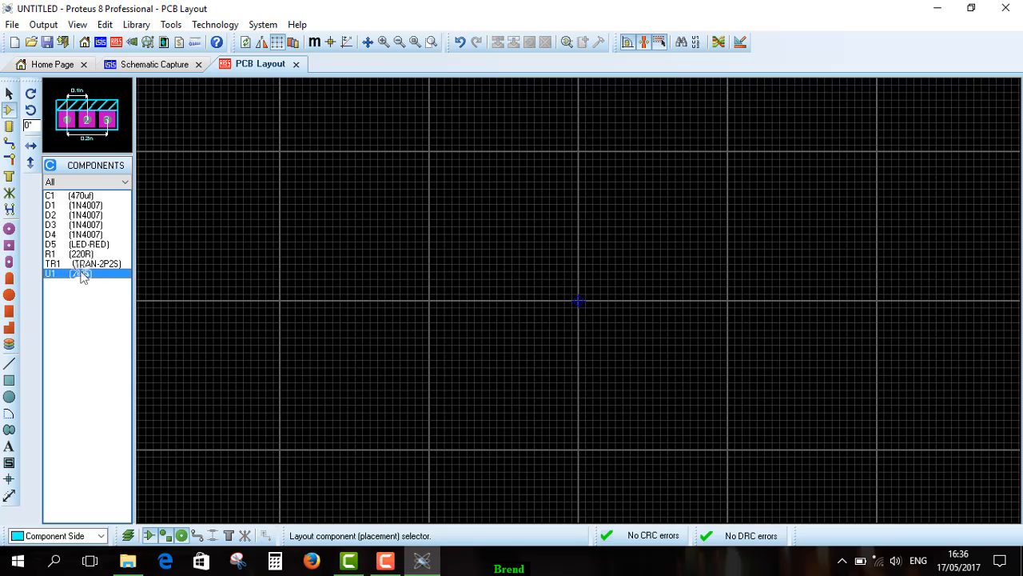
# - Compare the schematic's device list with the PCB component list and check whether TR1 has a package
pyautogui.click(156, 64)
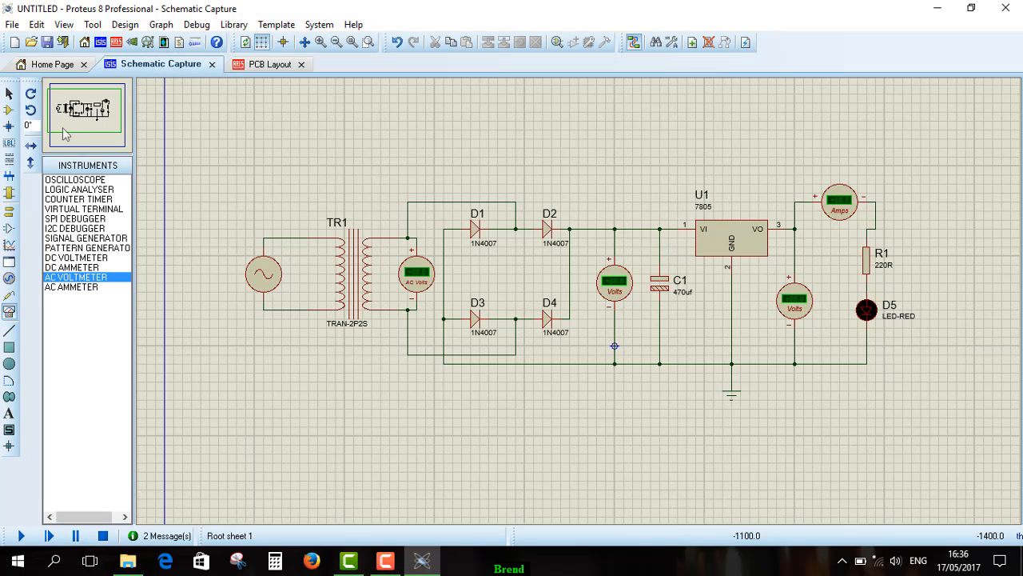
pyautogui.click(9, 111)
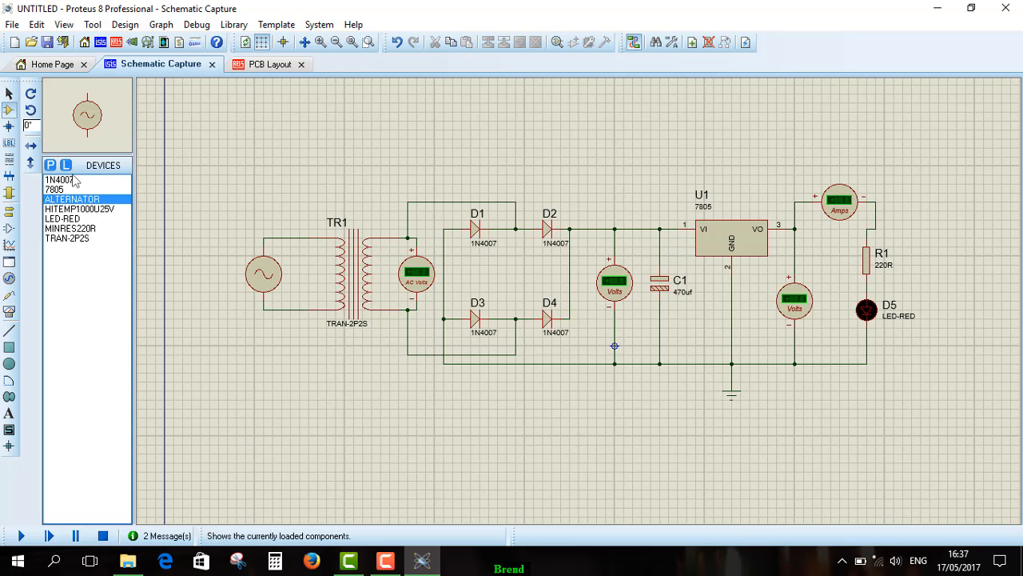
pyautogui.click(256, 65)
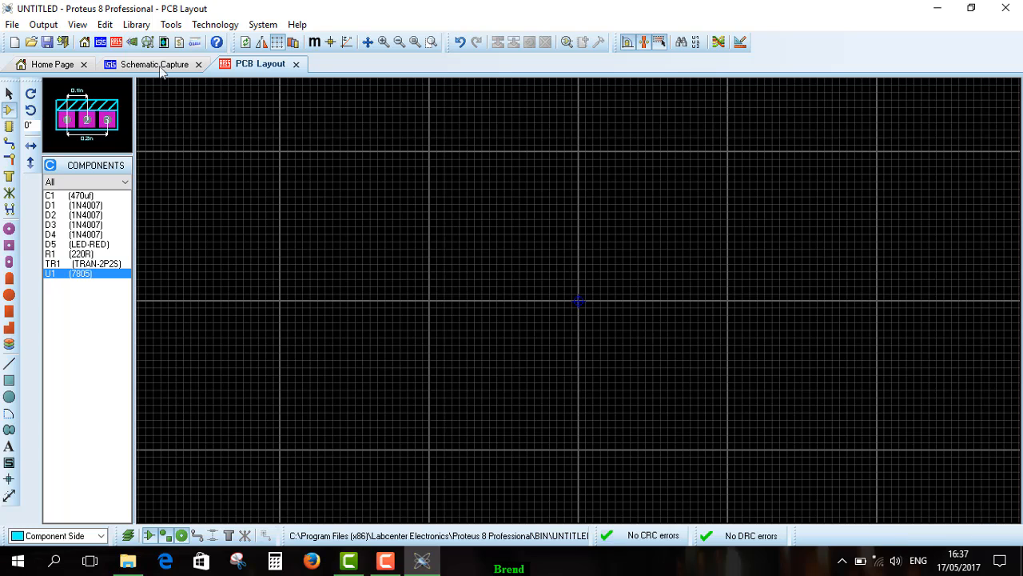
pyautogui.click(108, 265)
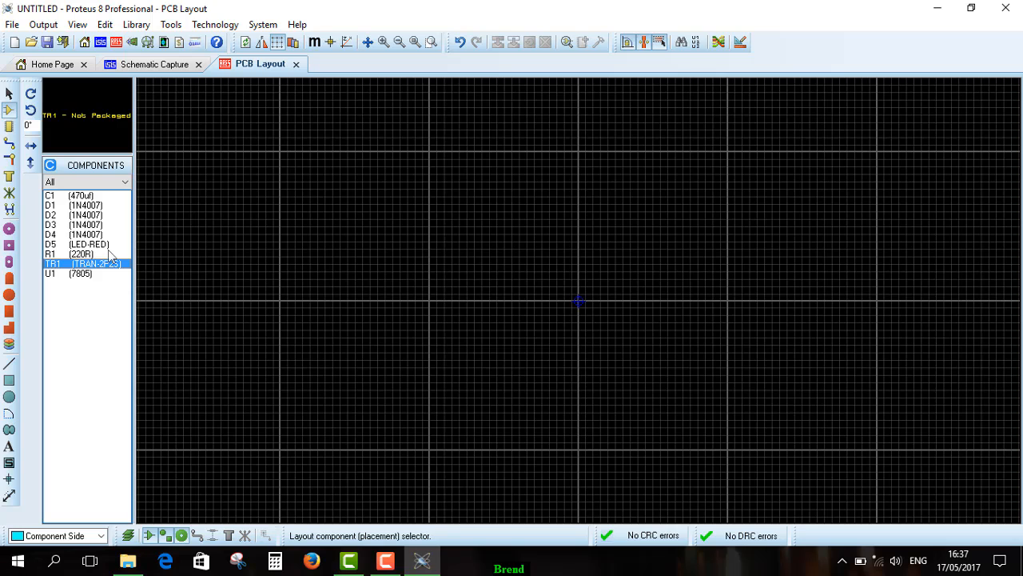
# - Place diode D1 on the board and diode D2 directly below it
pyautogui.click(88, 205)
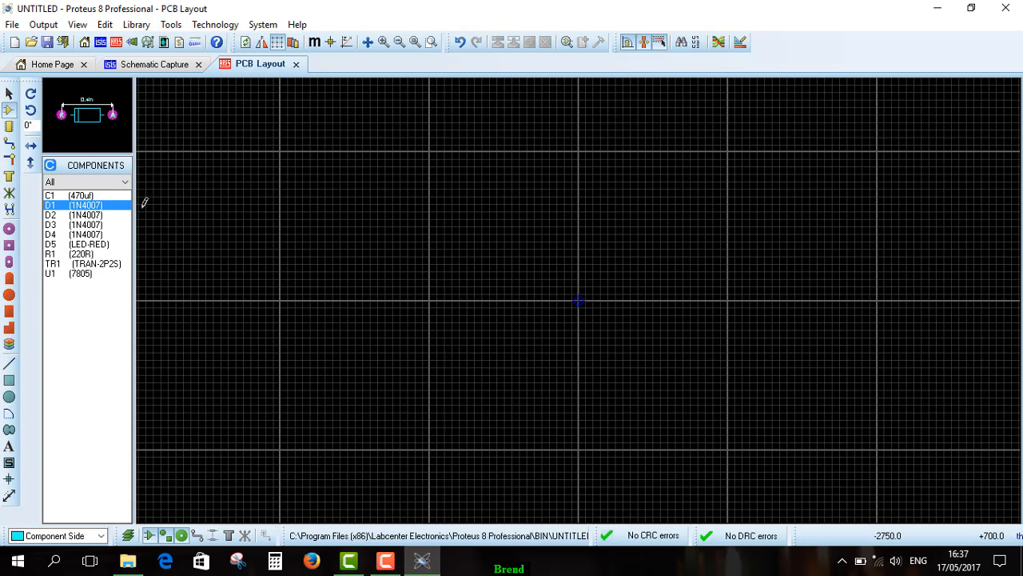
pyautogui.click(455, 221)
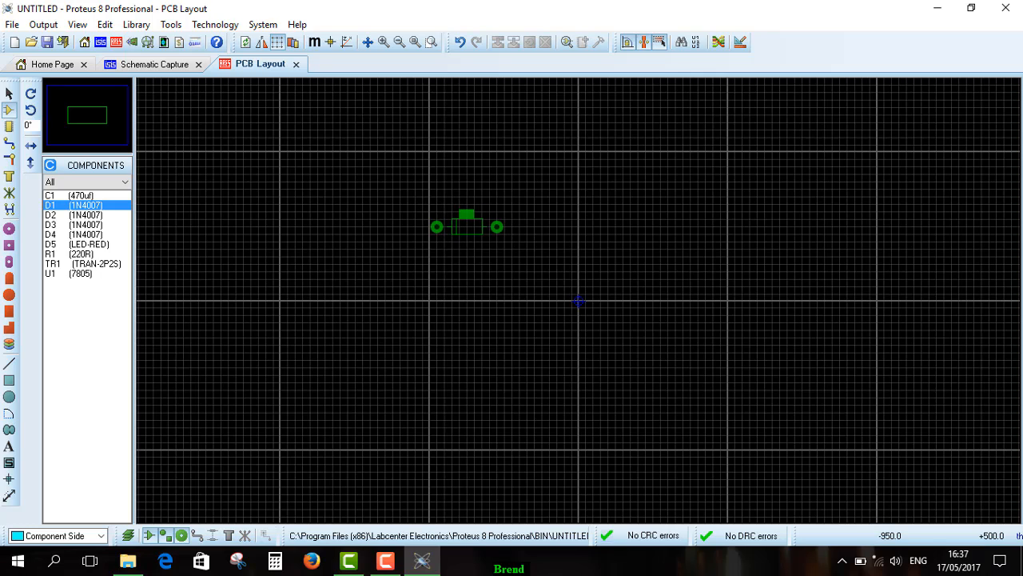
pyautogui.click(437, 227)
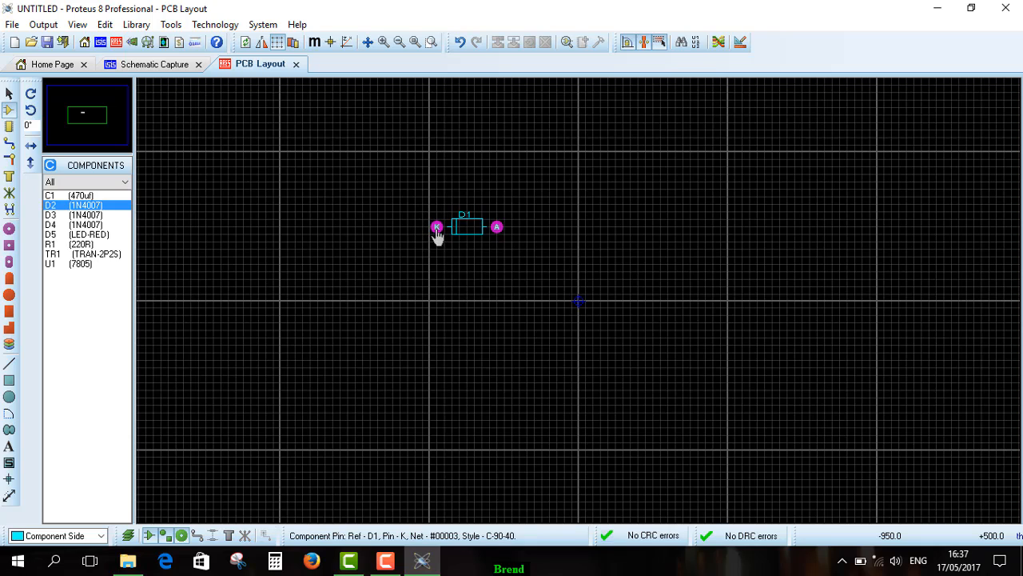
pyautogui.click(88, 206)
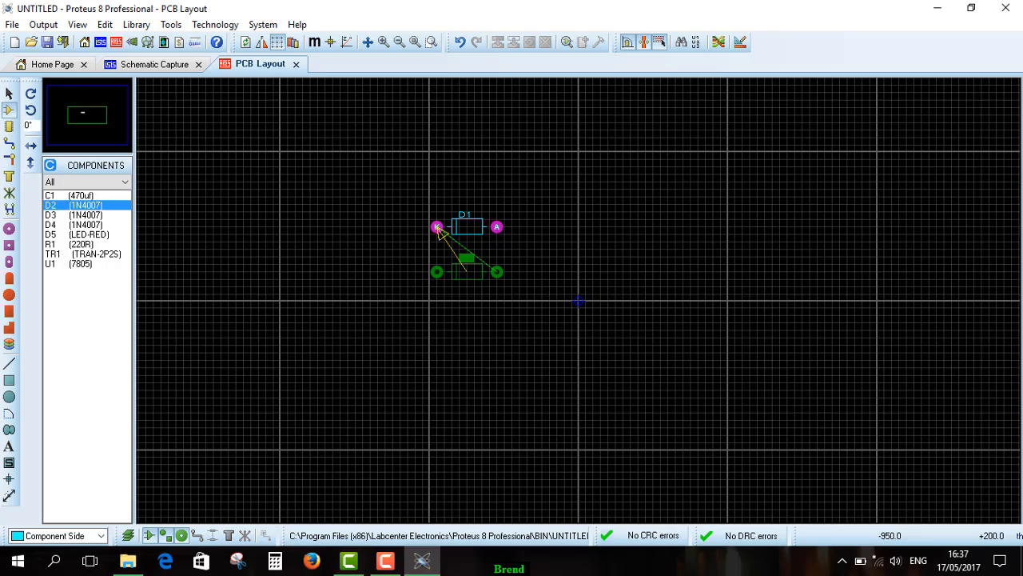
pyautogui.click(437, 265)
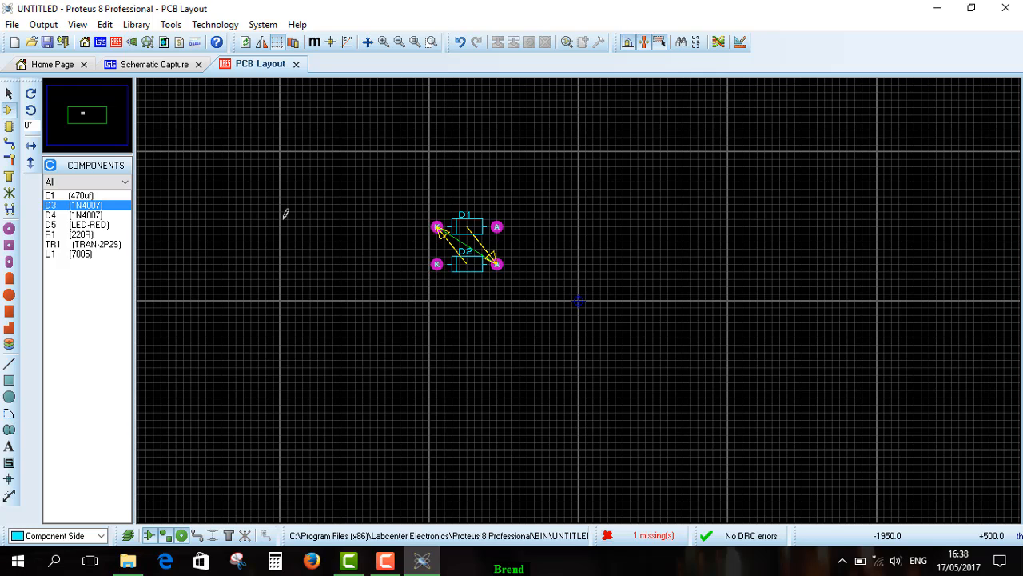
# - Check the diode connections in the schematic and rotate D2 by 180 degrees in the PCB layout
pyautogui.click(154, 64)
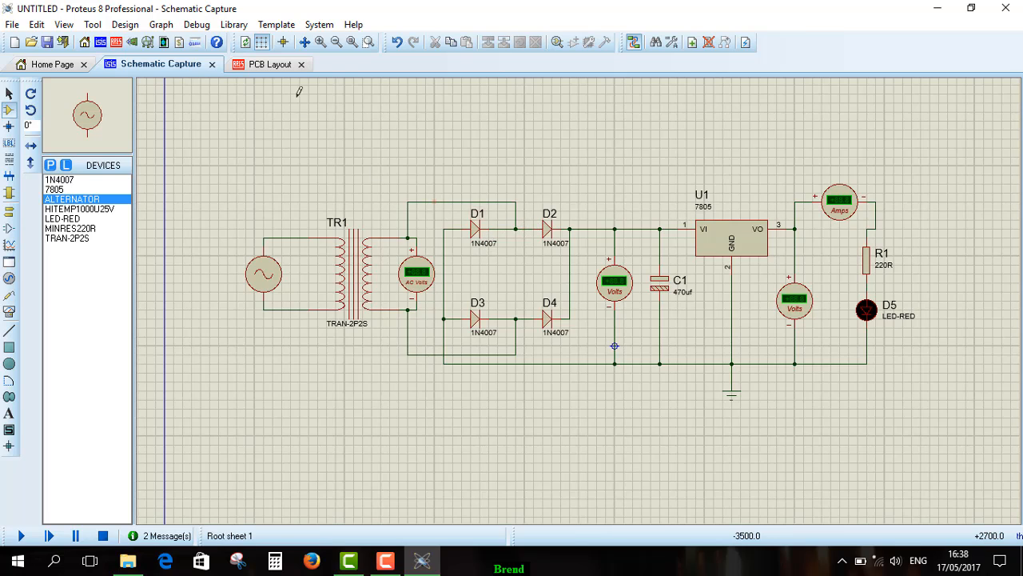
pyautogui.click(272, 64)
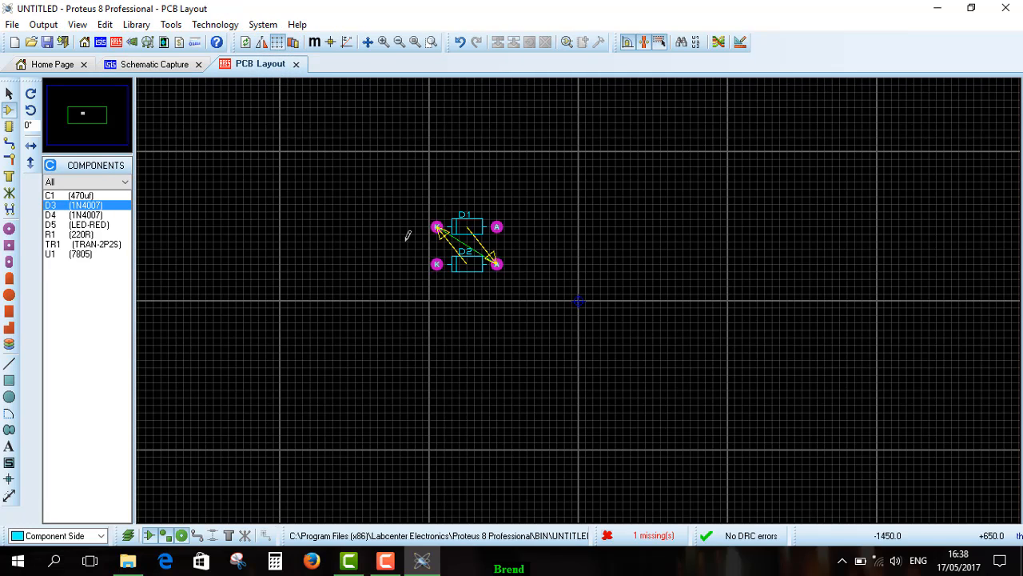
pyautogui.scroll(4, 406, 231)
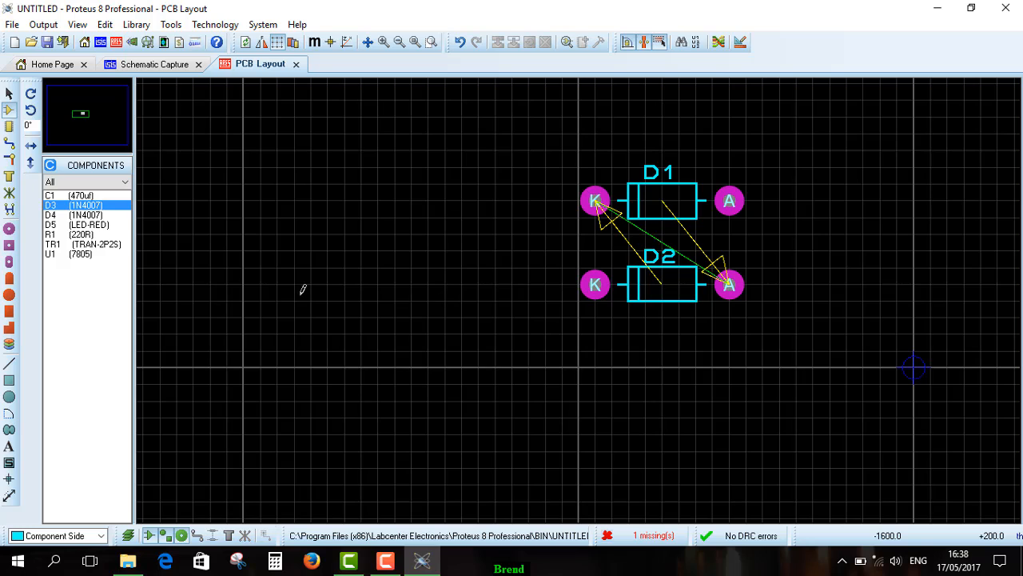
pyautogui.click(92, 205)
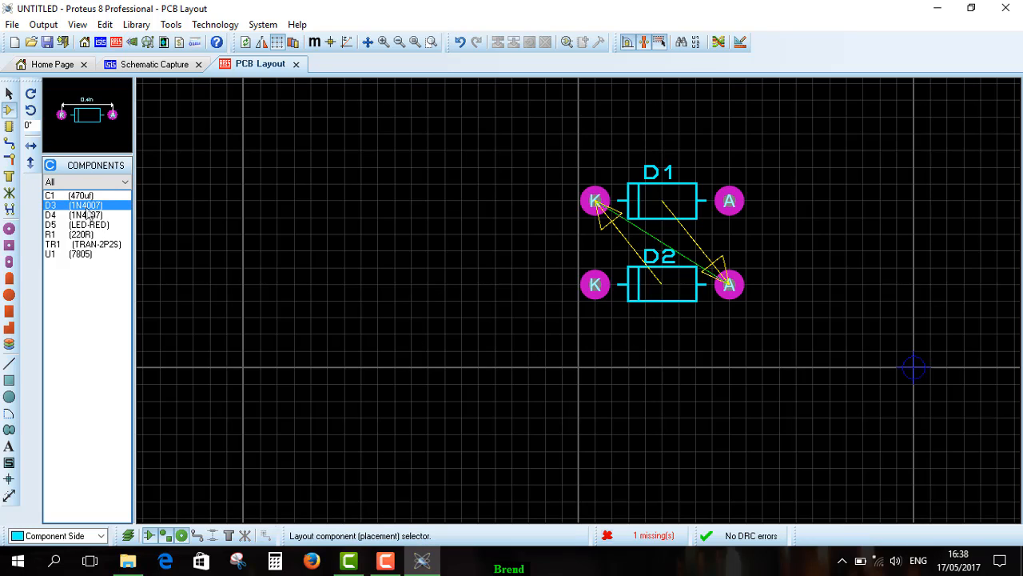
pyautogui.click(9, 94)
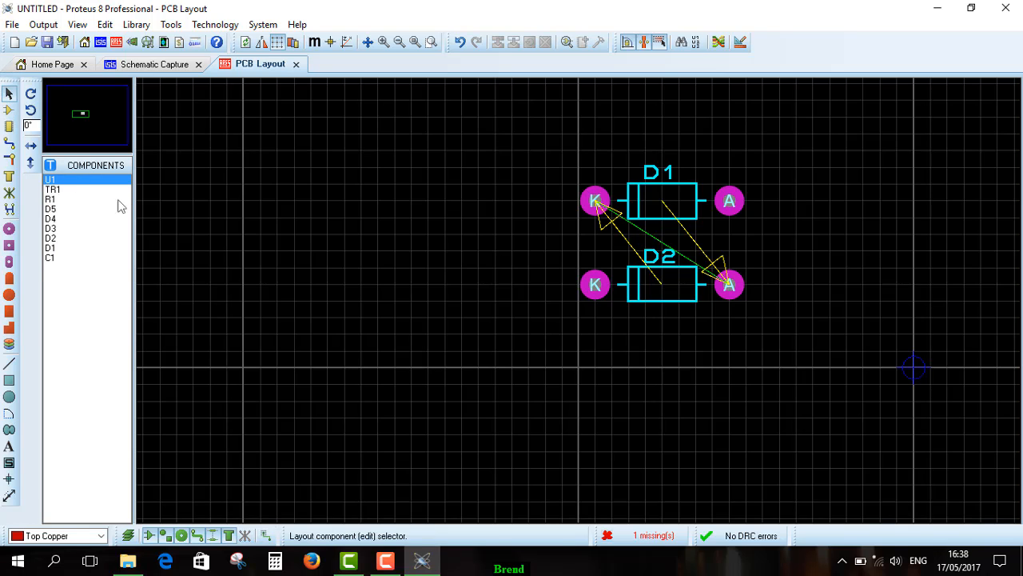
pyautogui.rightClick(670, 294)
pyautogui.click(667, 286)
pyautogui.click(676, 274)
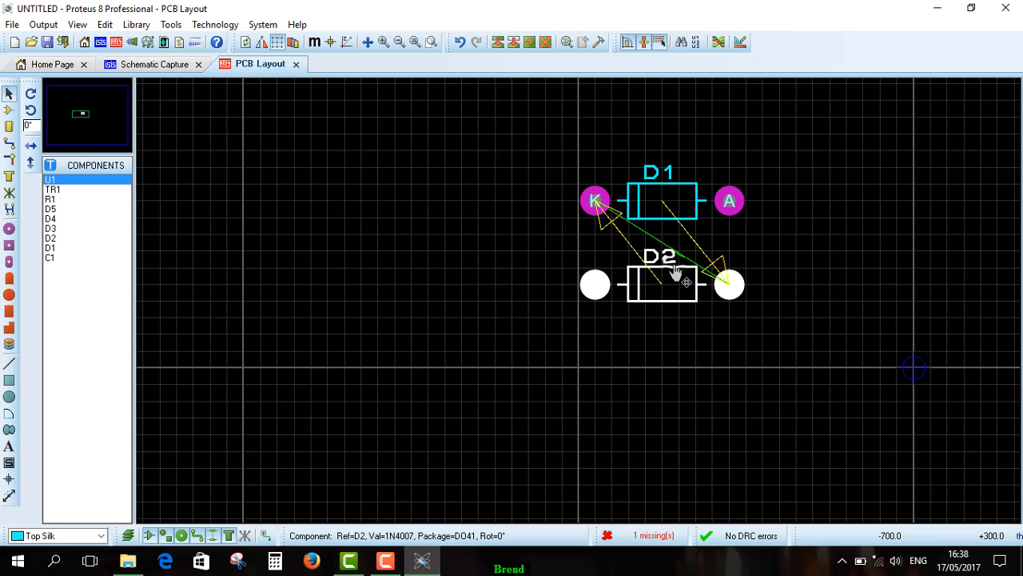
pyautogui.rightClick(675, 273)
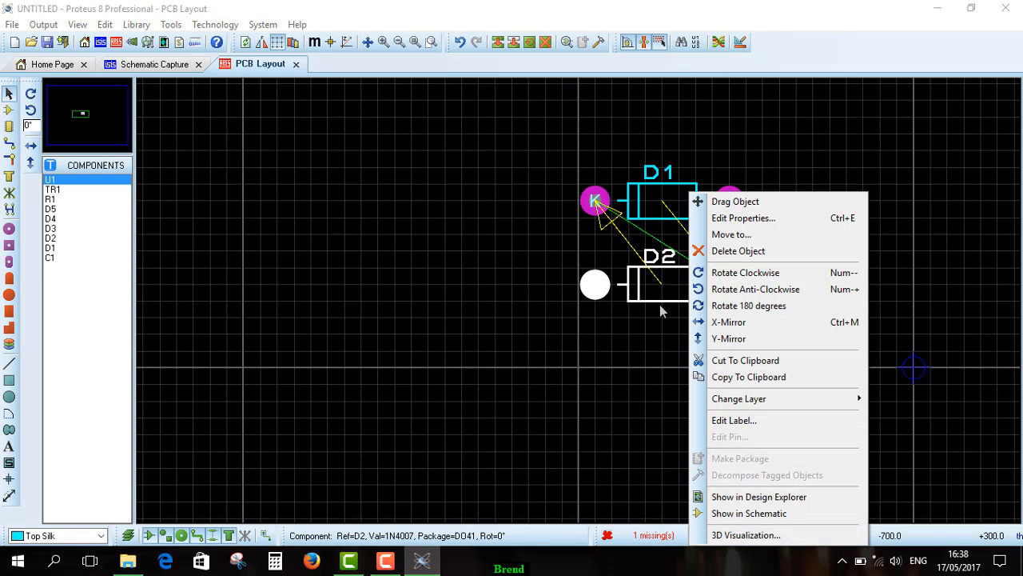
pyautogui.click(730, 308)
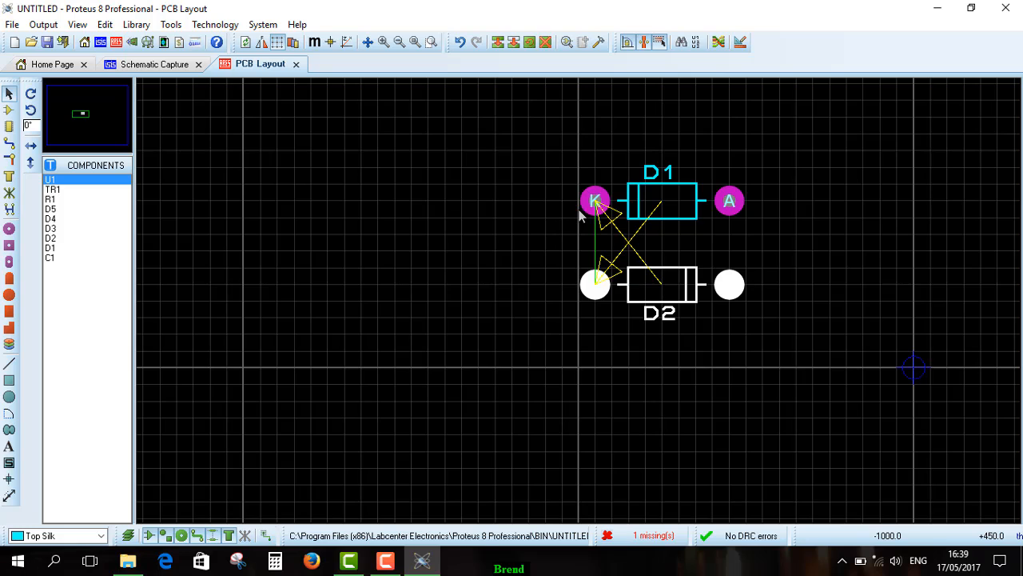
# - Set the width of the DEFAULT trace style to 20th
pyautogui.click(9, 147)
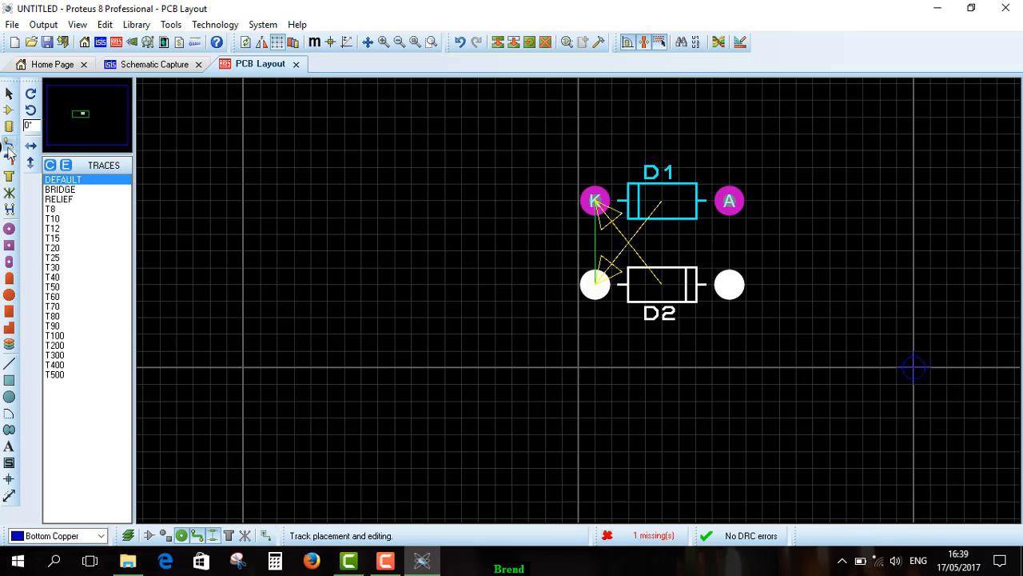
pyautogui.doubleClick(70, 182)
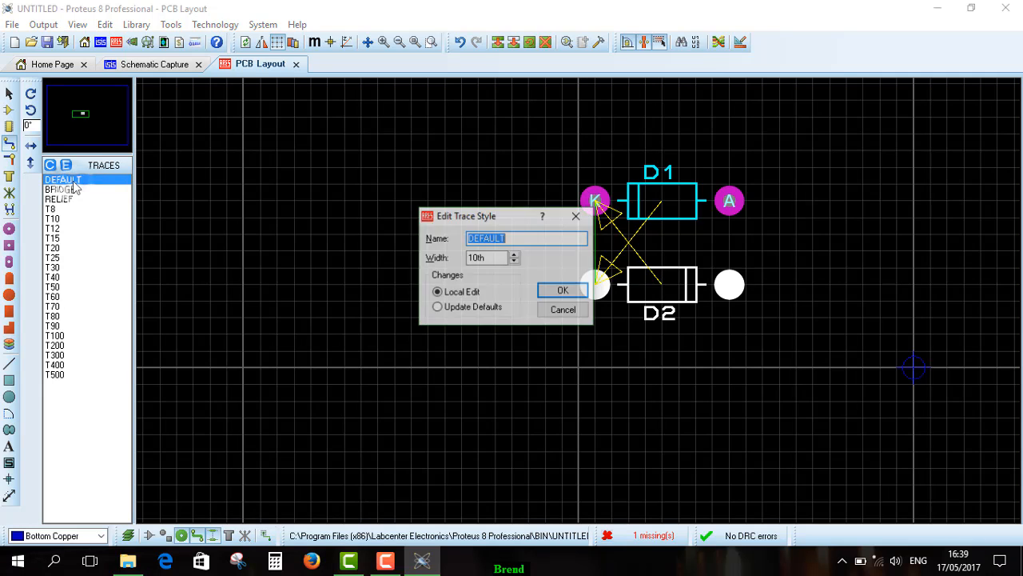
pyautogui.click(477, 258)
pyautogui.press('BackSpace')
pyautogui.press('BackSpace')
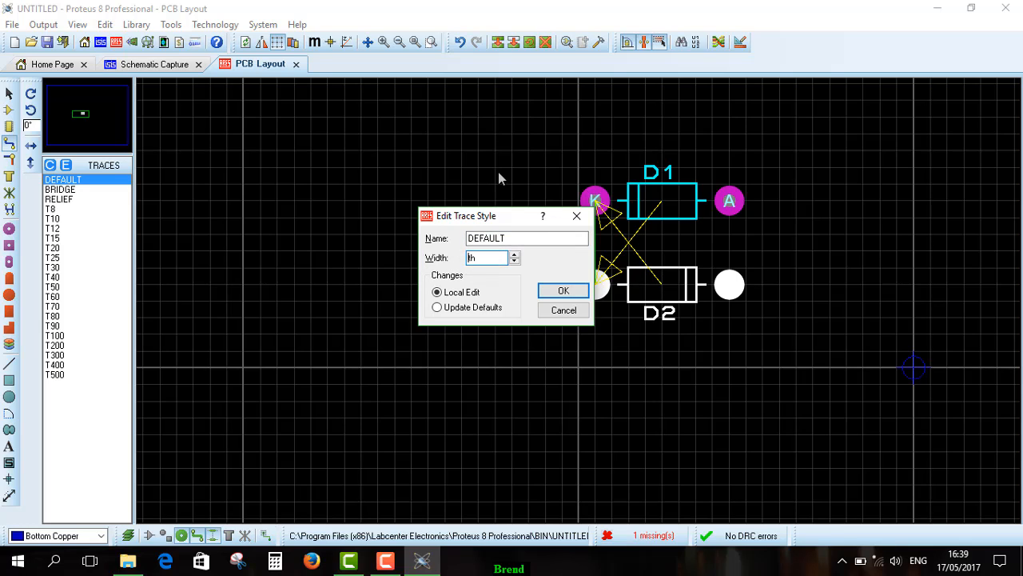
pyautogui.write('20')
pyautogui.click(561, 290)
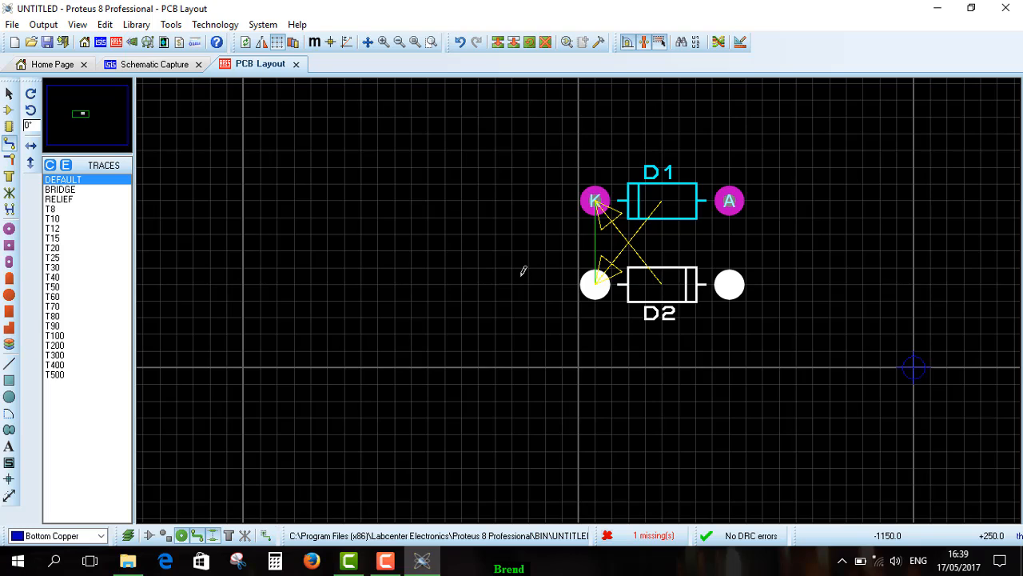
# - Route a straight bottom copper track from D2's anode to D1's cathode
pyautogui.click(527, 272)
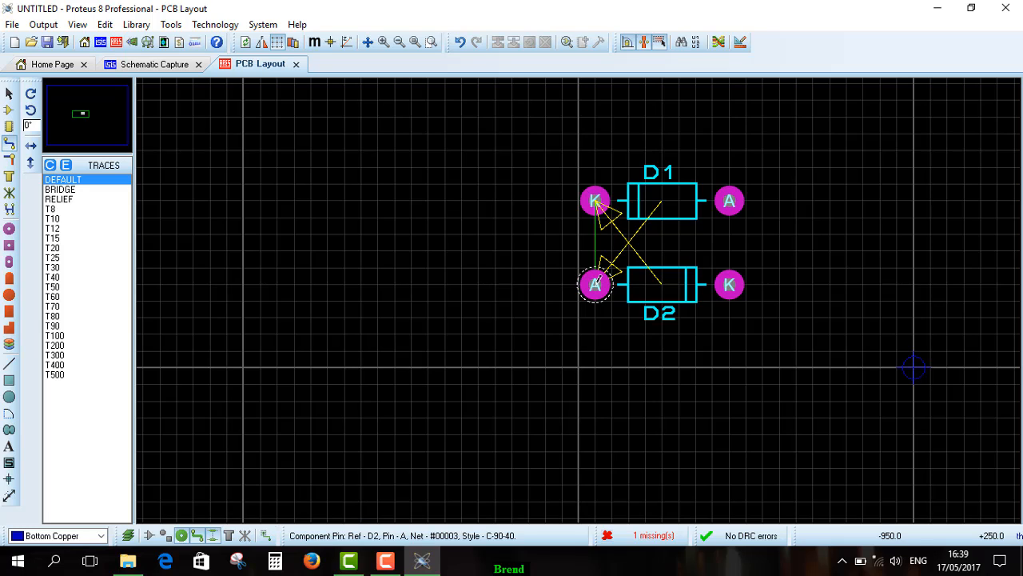
pyautogui.click(596, 284)
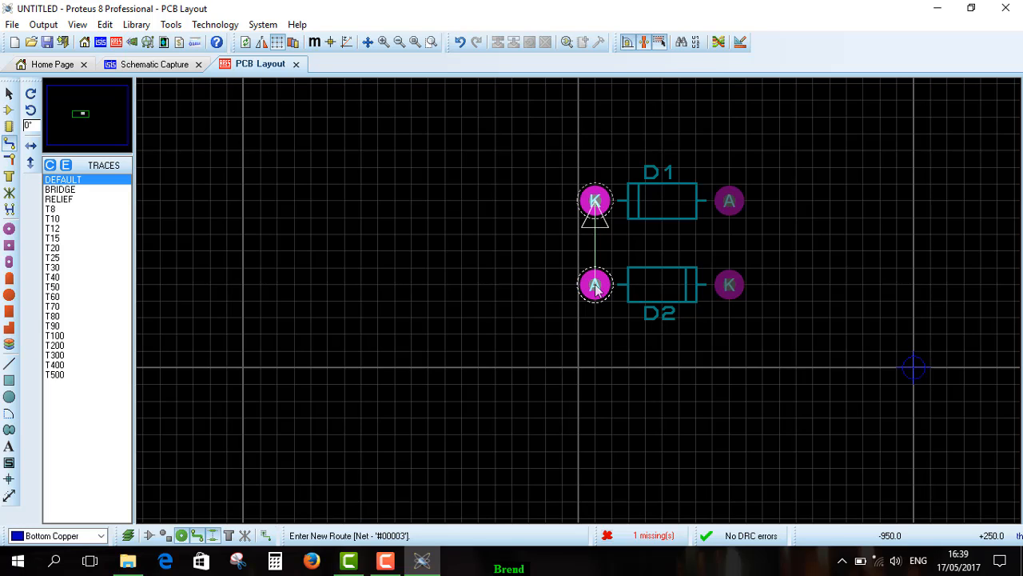
pyautogui.press('space')
pyautogui.press('space')
pyautogui.click(596, 203)
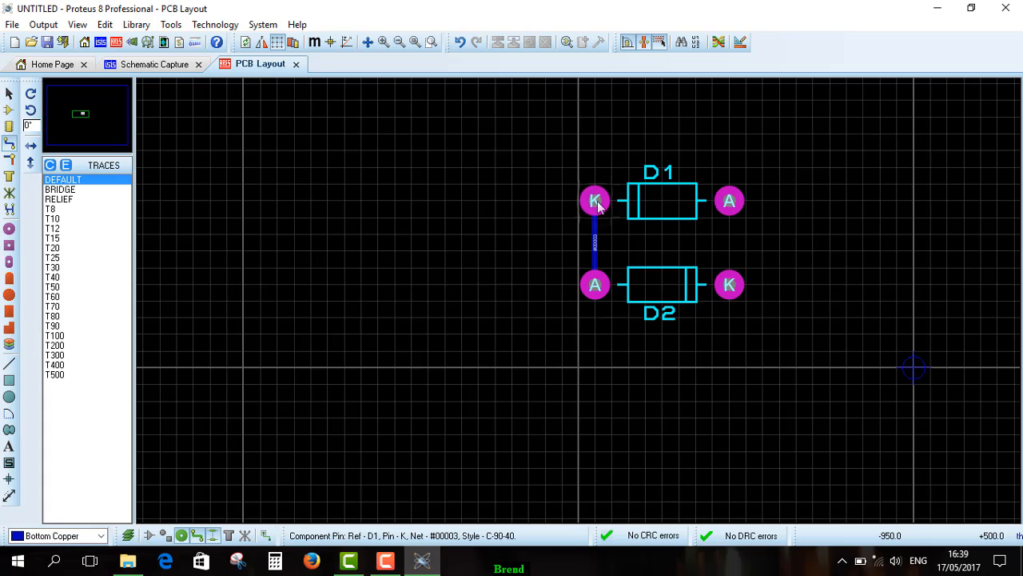
# - Place diode D3 below D2 and route a bottom copper track from its anode to D1's anode, bending around D2's cathode pad
pyautogui.click(12, 116)
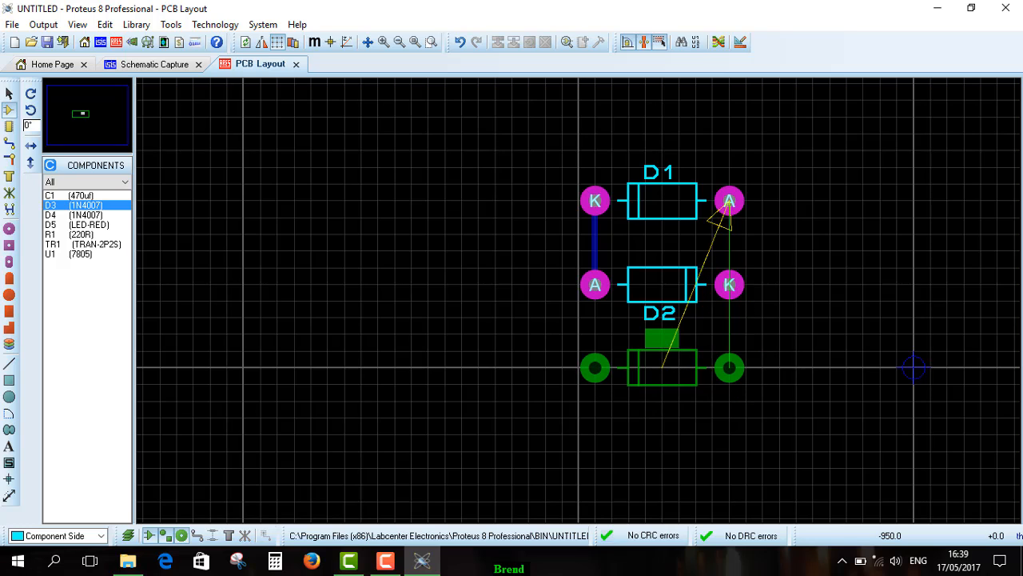
pyautogui.click(592, 384)
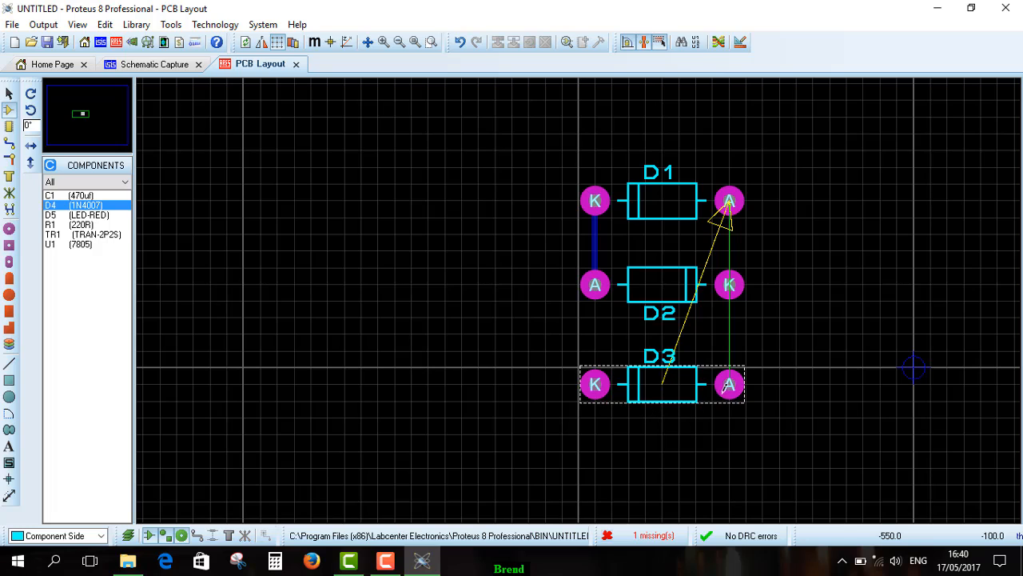
pyautogui.click(10, 144)
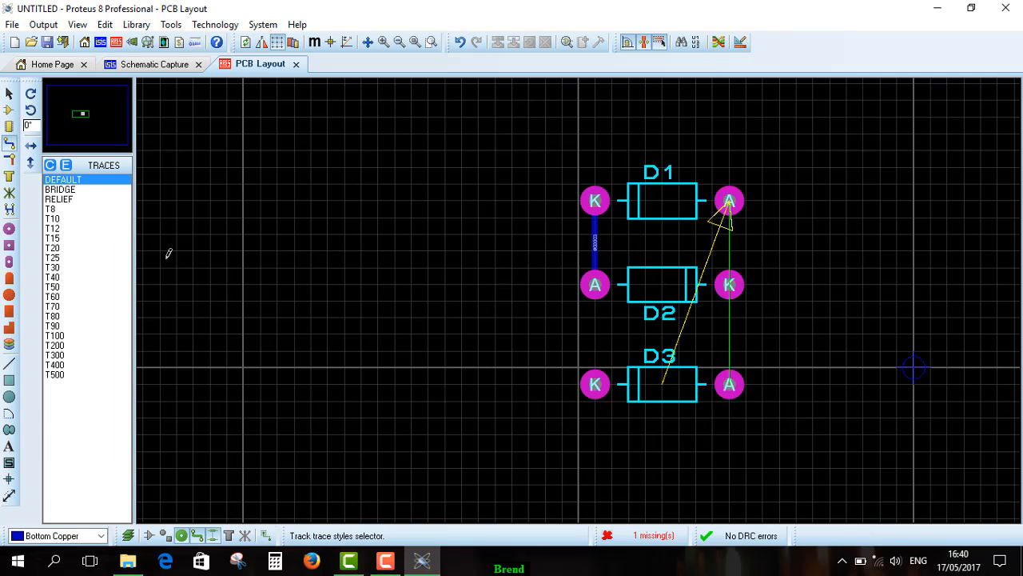
pyautogui.click(729, 384)
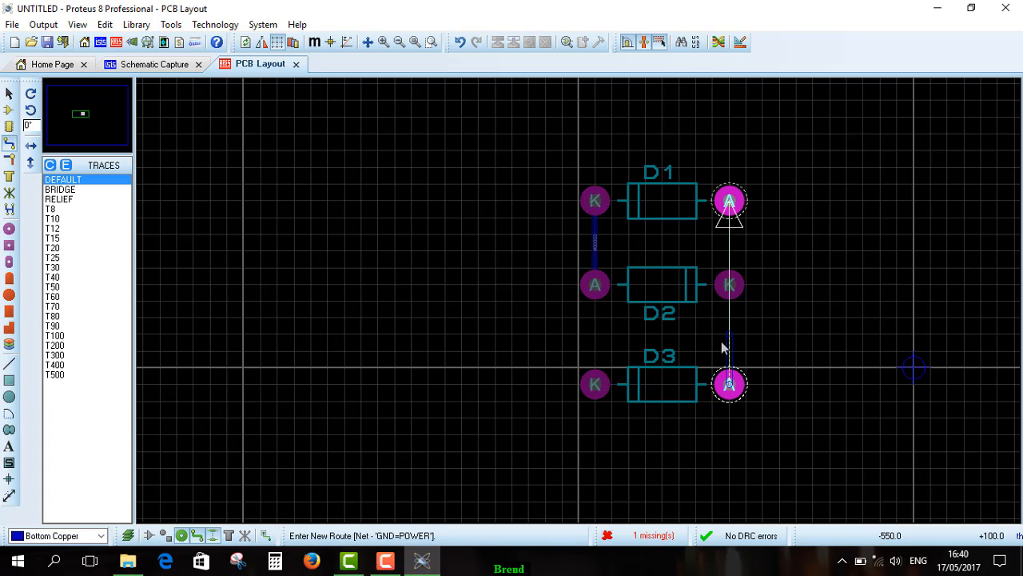
pyautogui.click(679, 318)
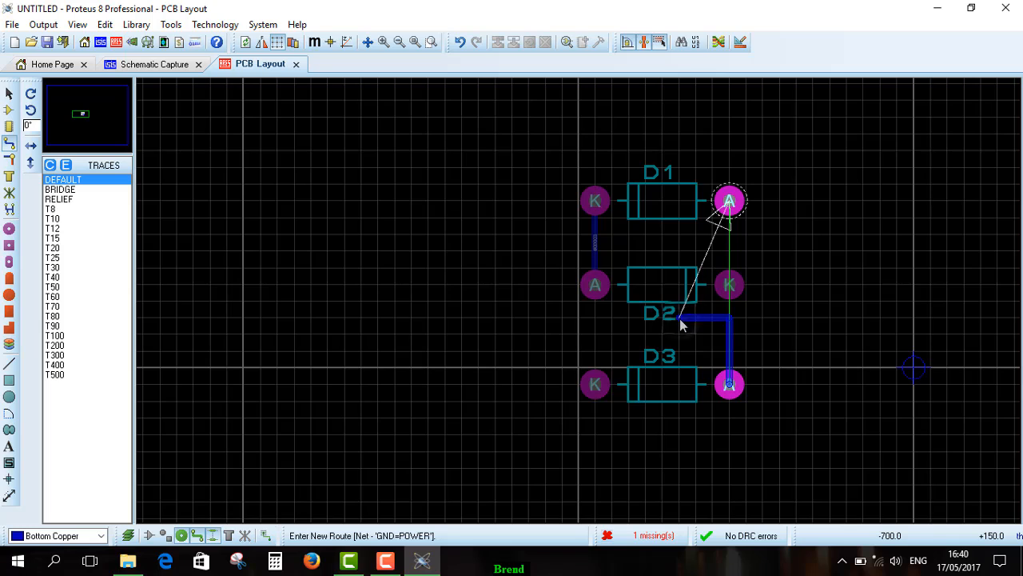
pyautogui.click(678, 235)
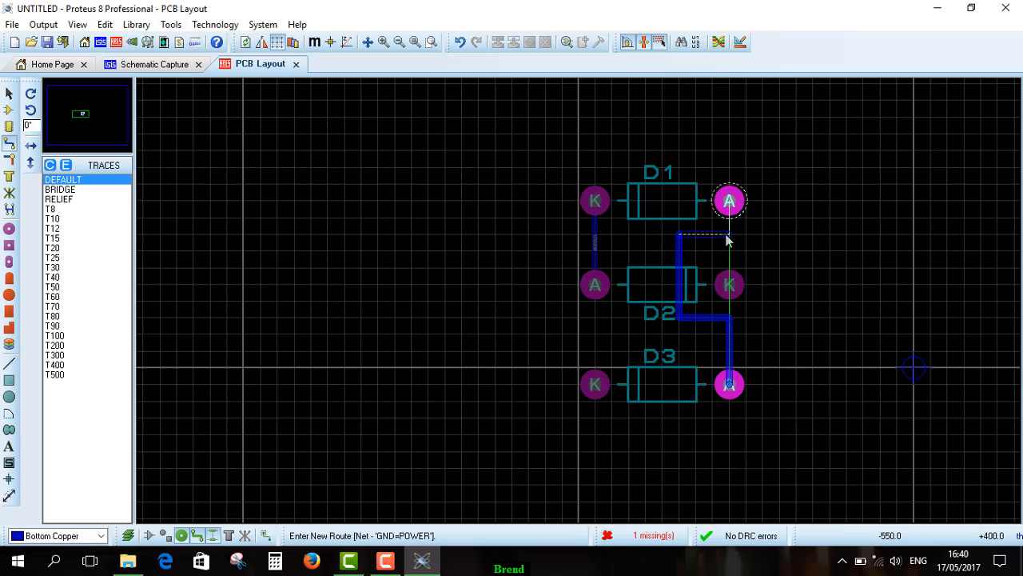
pyautogui.click(729, 206)
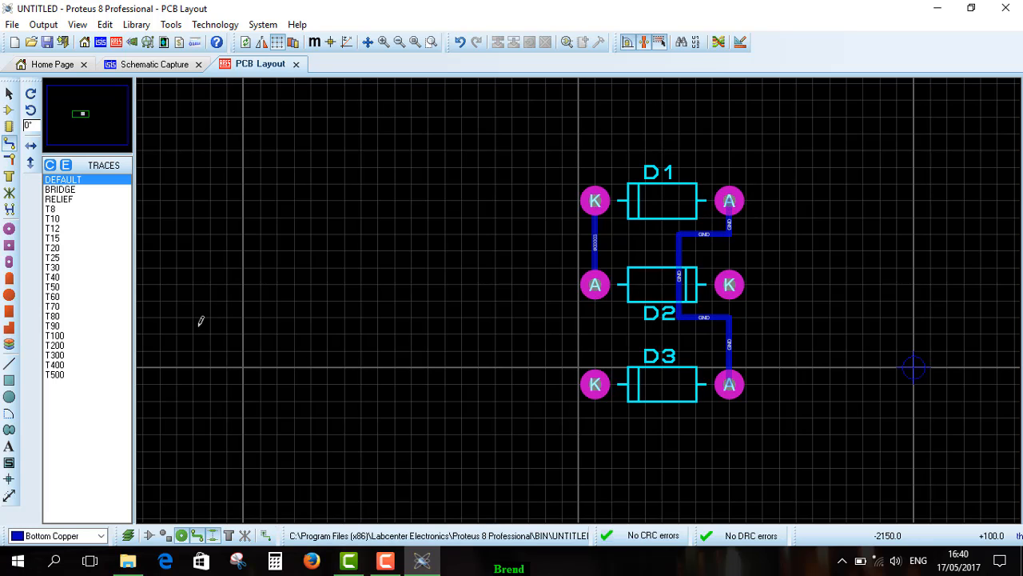
# - Place diode D4 below D3 and rotate it by 180 degrees
pyautogui.click(9, 109)
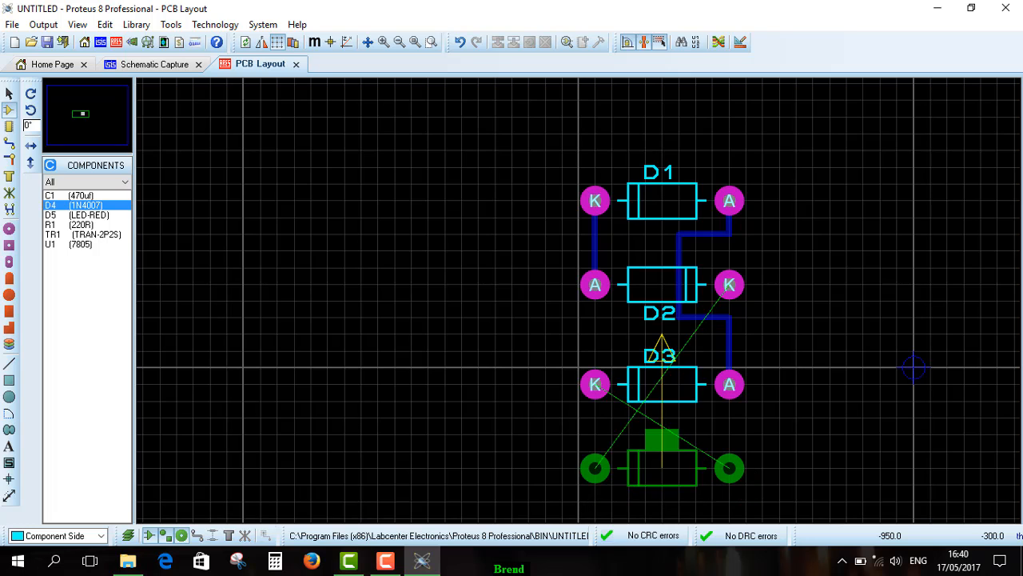
pyautogui.click(595, 484)
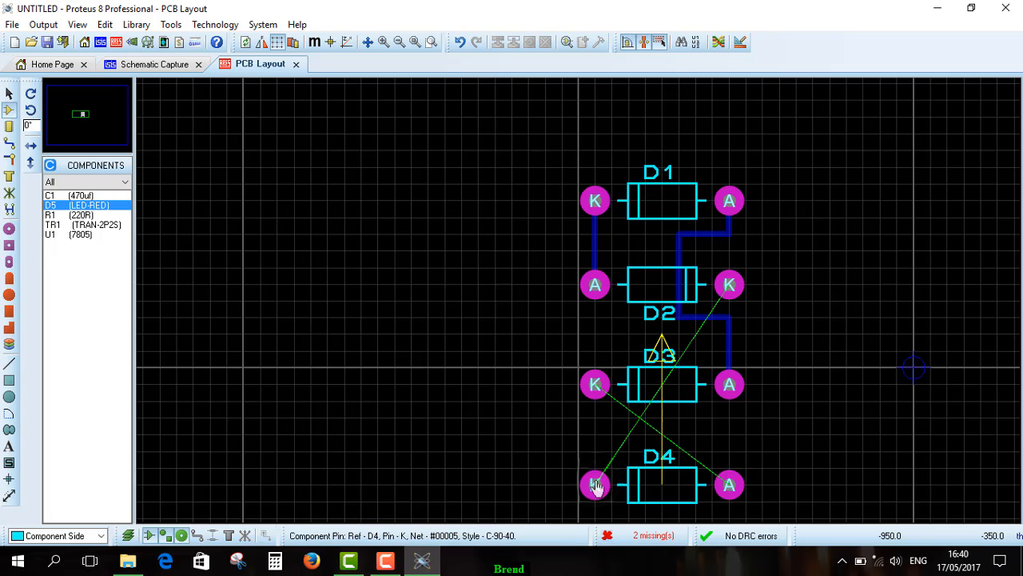
pyautogui.rightClick(658, 478)
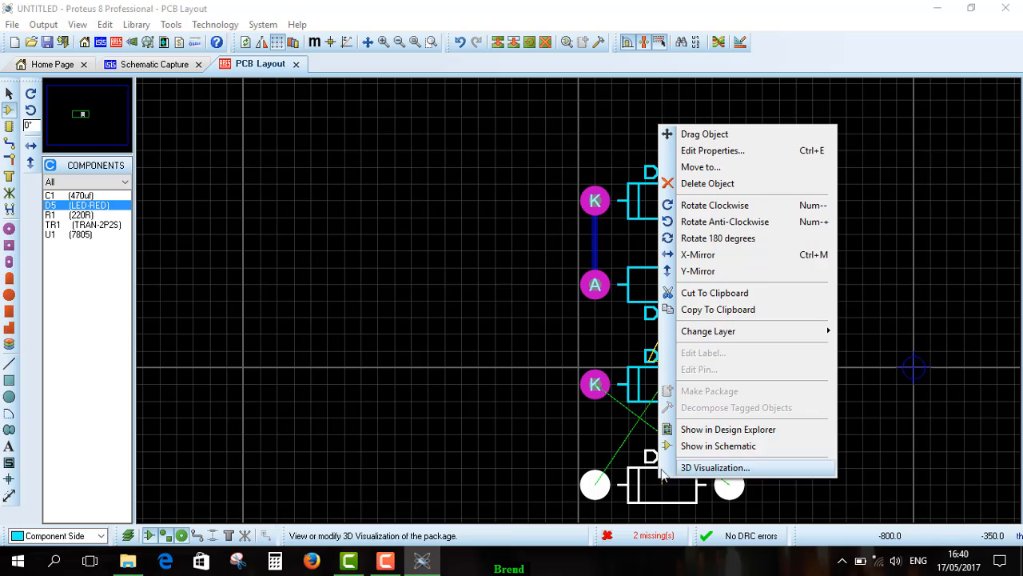
pyautogui.click(718, 238)
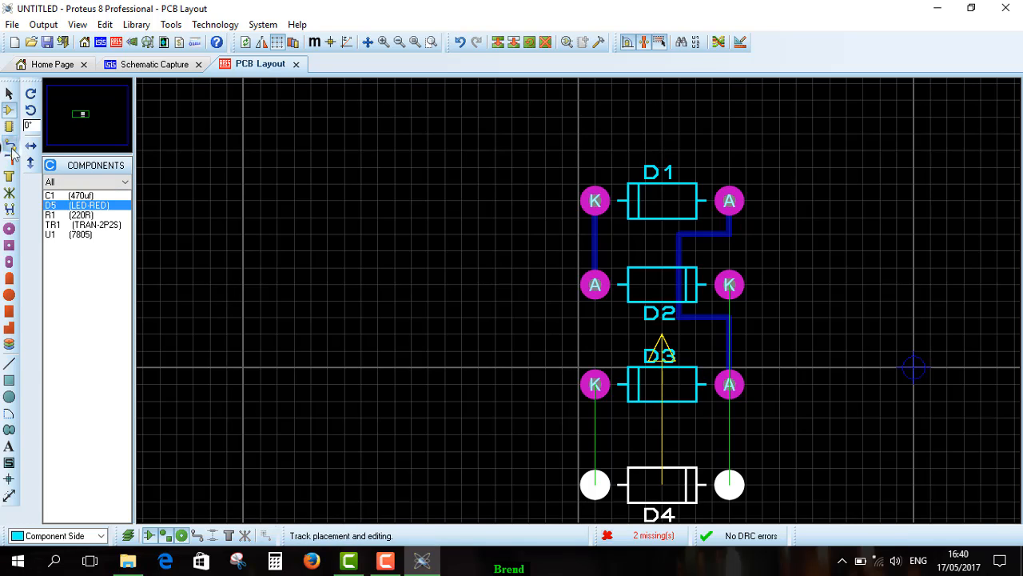
# - Route a straight bottom copper track from D4's anode to D3's cathode
pyautogui.click(8, 142)
pyautogui.click(581, 460)
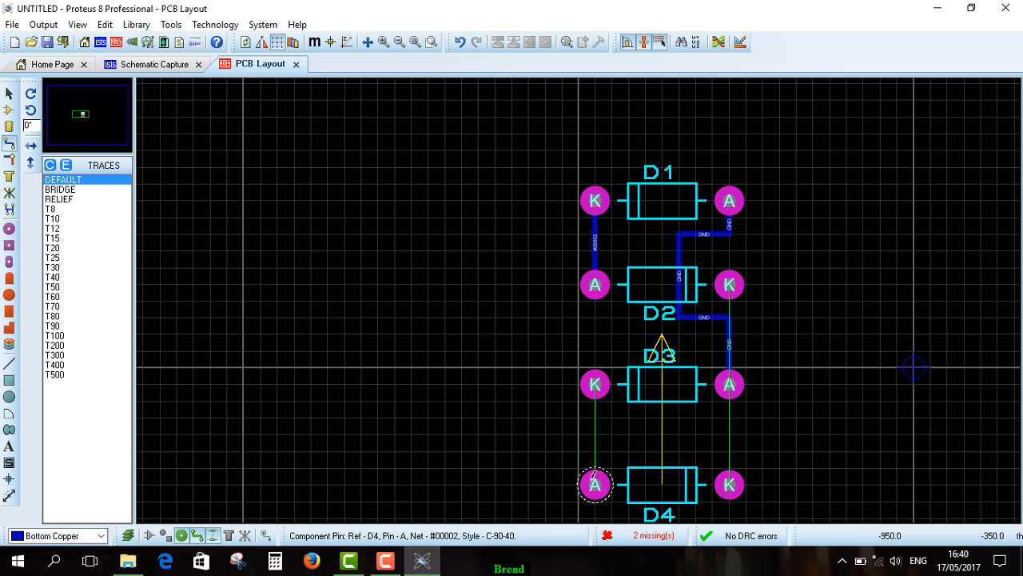
pyautogui.click(596, 484)
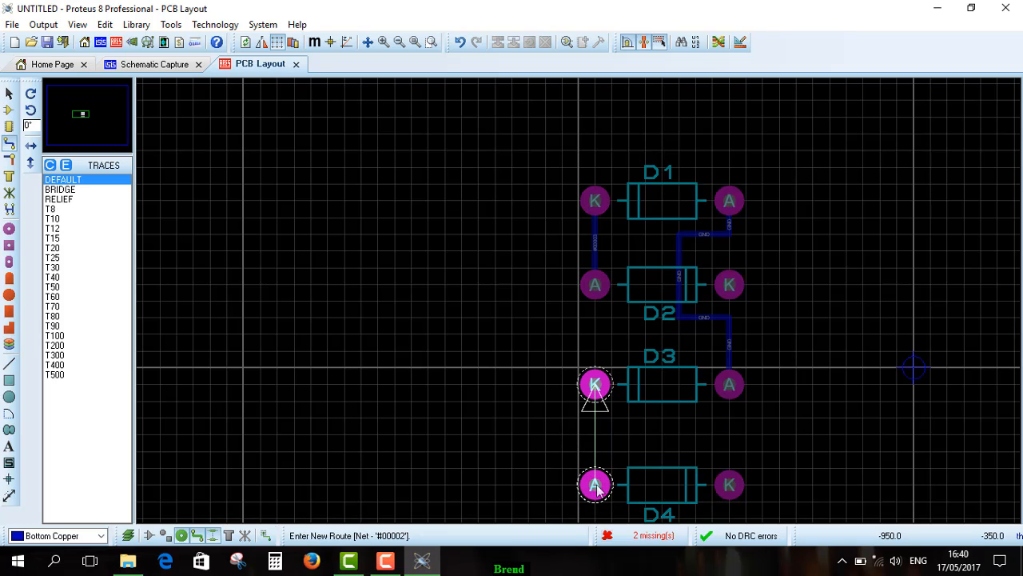
pyautogui.click(595, 386)
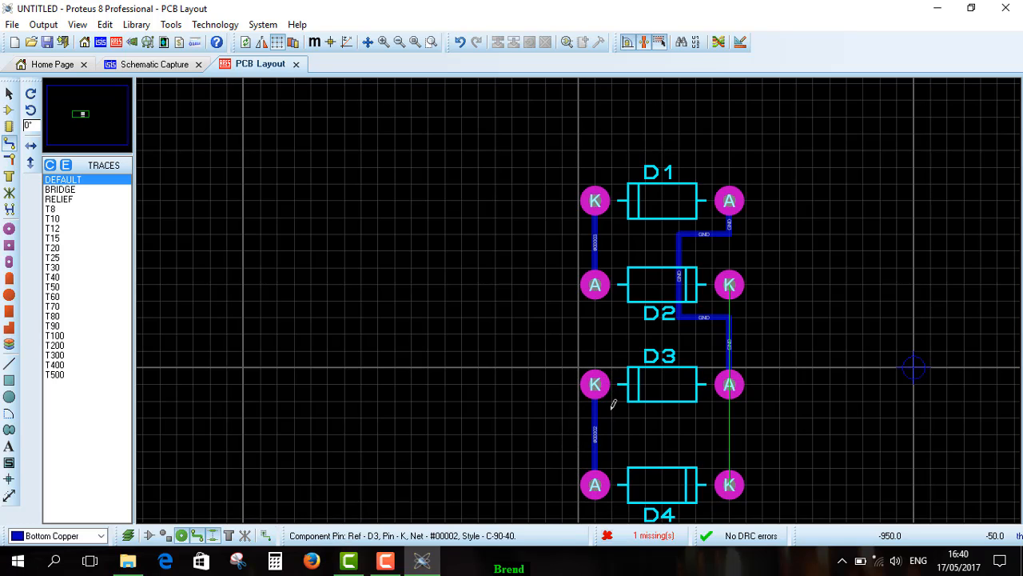
# - Try a straight track from D4's cathode to D2's cathode across D3's anode pad, and undo it
pyautogui.click(732, 481)
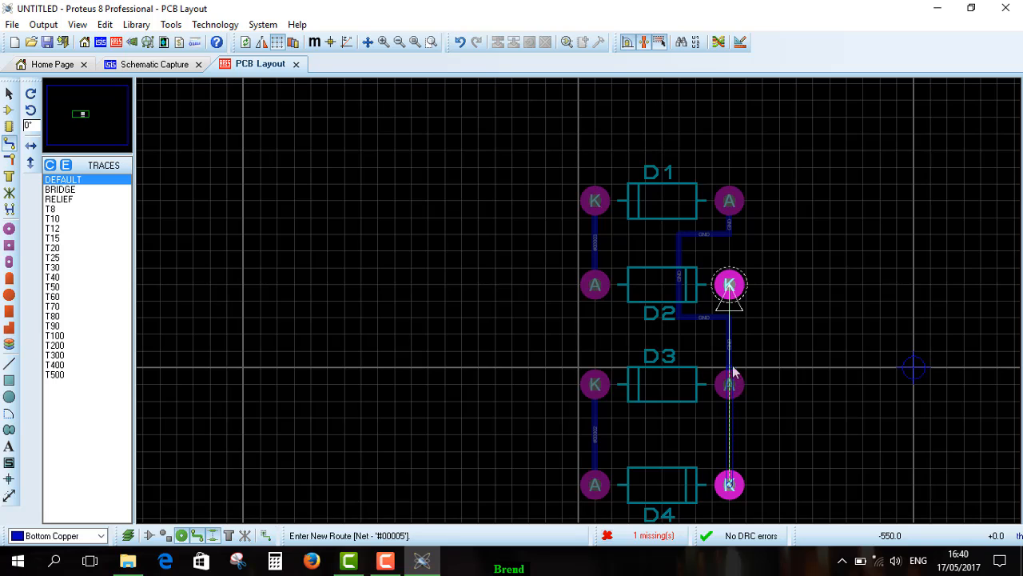
pyautogui.click(728, 291)
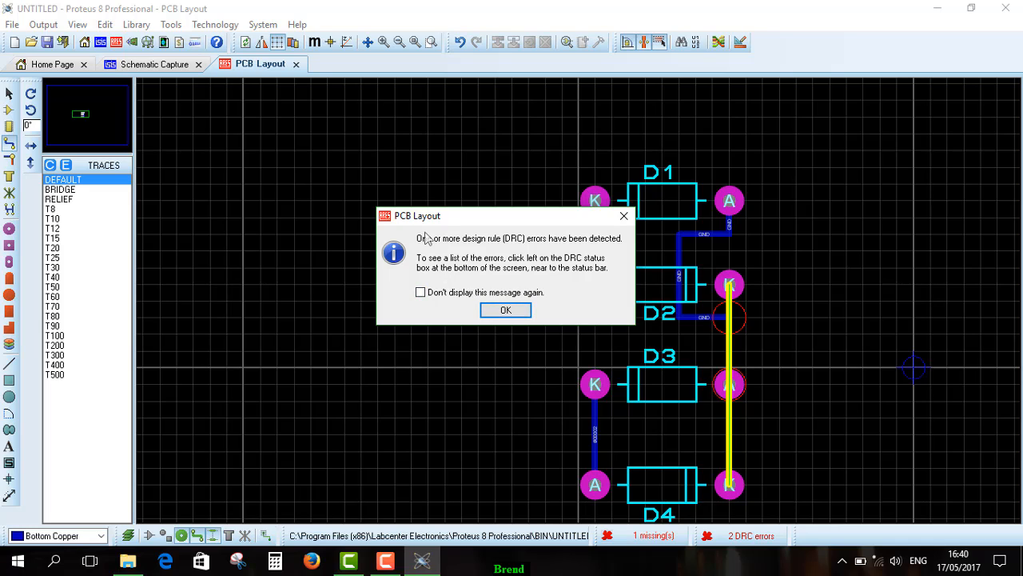
pyautogui.click(512, 311)
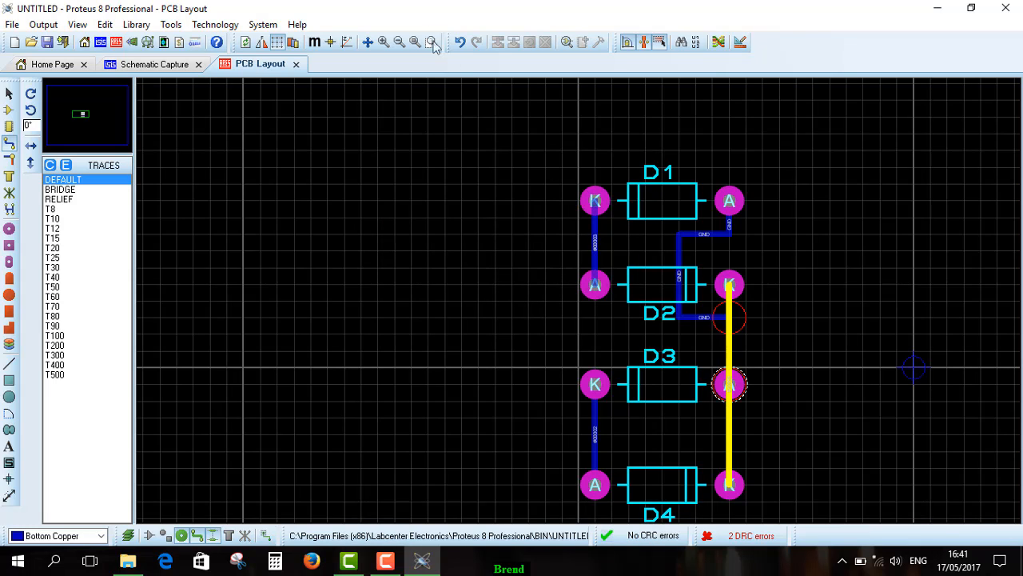
pyautogui.click(459, 43)
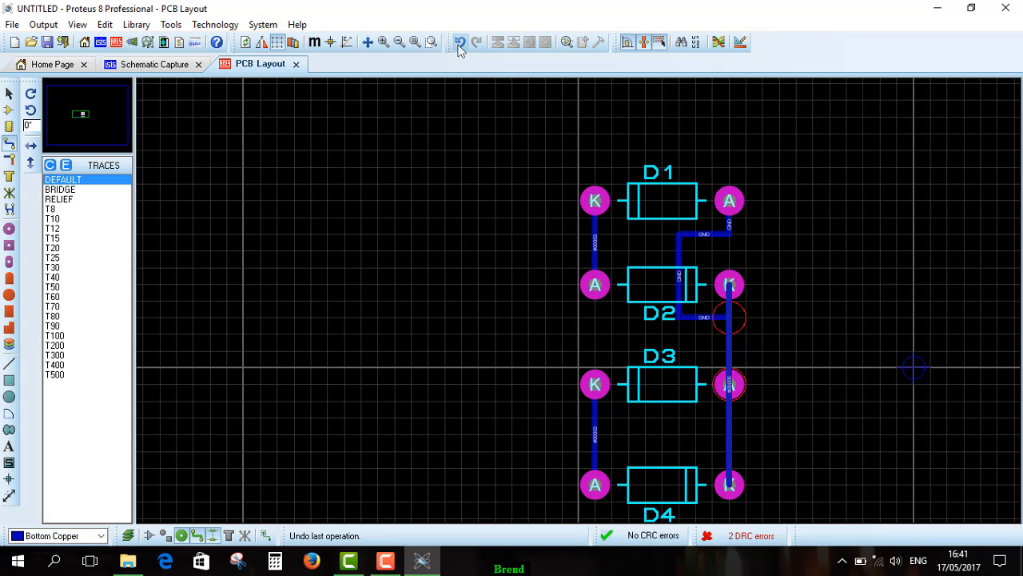
# - Route a bottom copper track from D4's cathode towards D2's cathode, bending outward around D3's anode pad
pyautogui.click(729, 485)
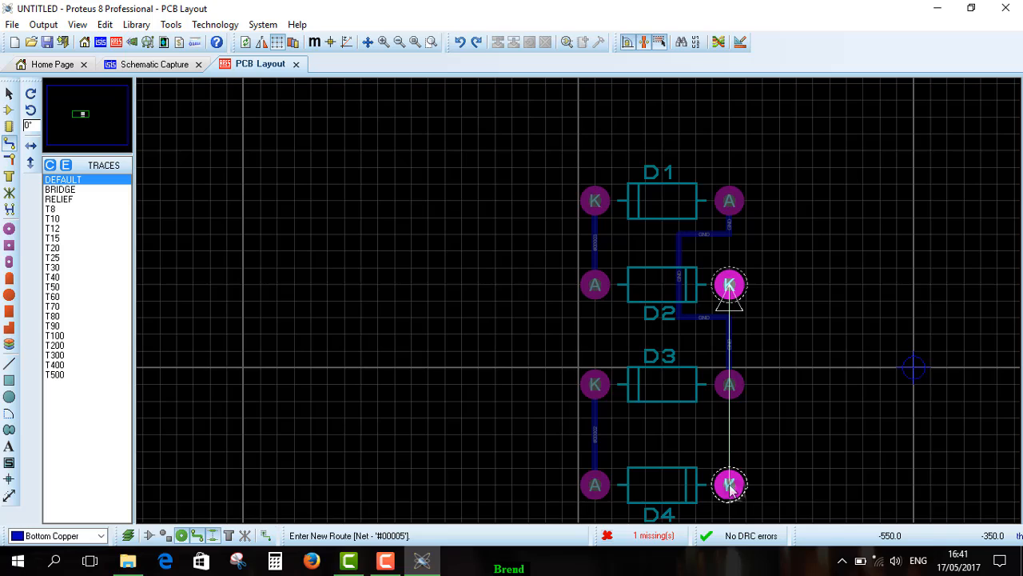
pyautogui.click(733, 417)
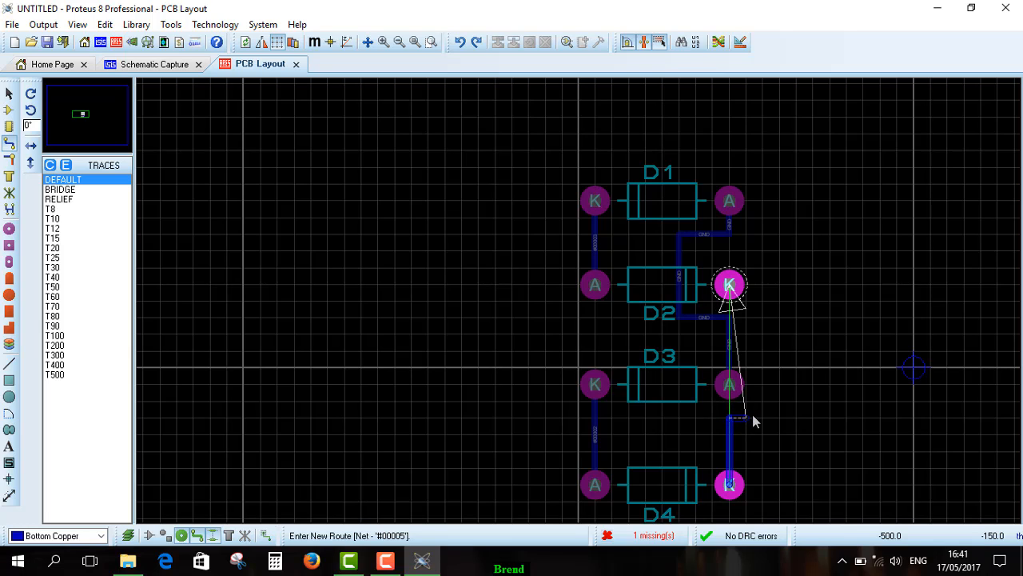
pyautogui.click(756, 416)
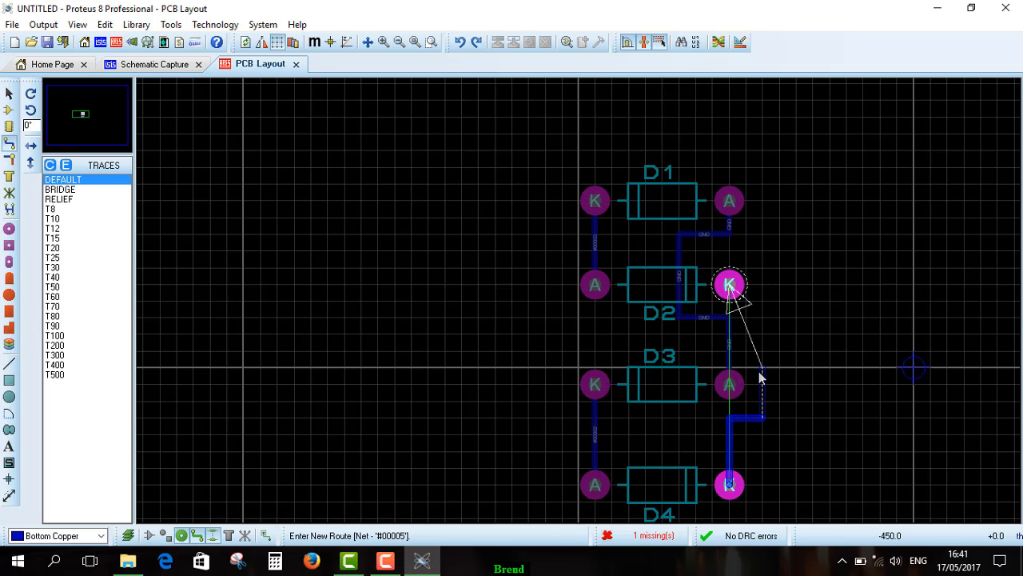
# - Try to finish the trace from D4's cathode at D2's cathode, and undo it
pyautogui.click(730, 285)
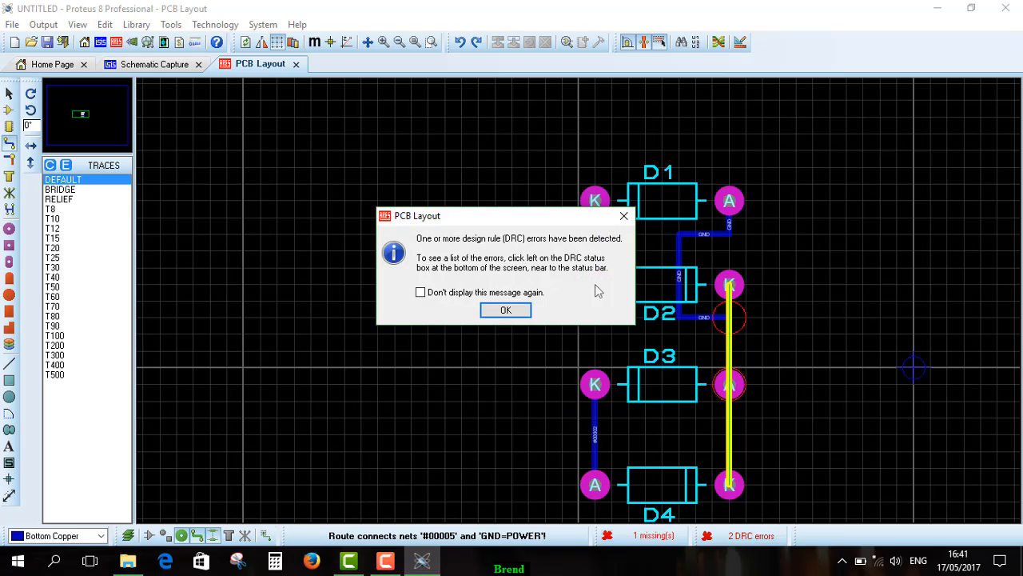
pyautogui.click(624, 216)
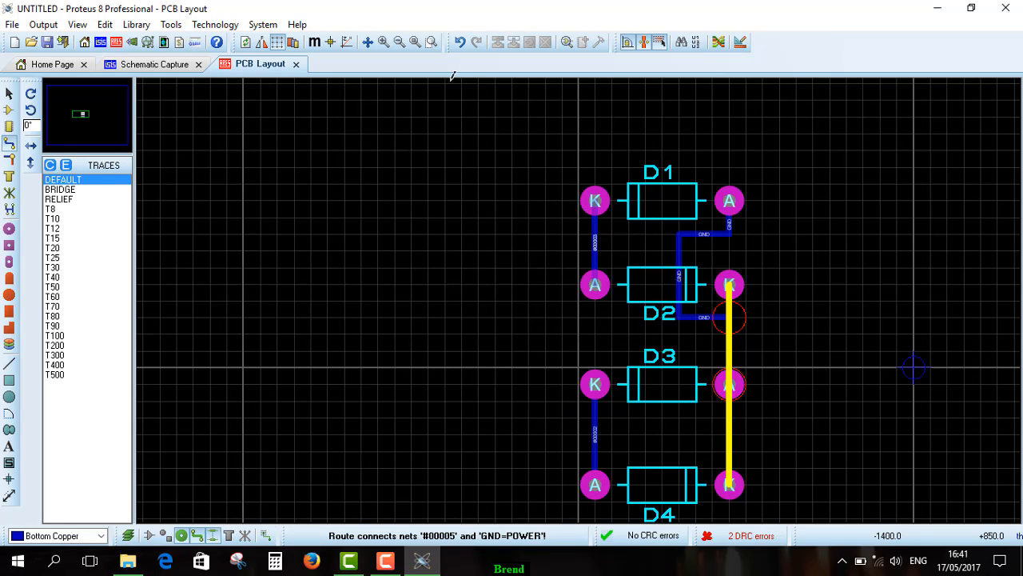
pyautogui.click(459, 41)
# - Route a Bottom Copper trace from D4's cathode to D2's cathode, bending it outward around D3's anode pad
pyautogui.click(730, 483)
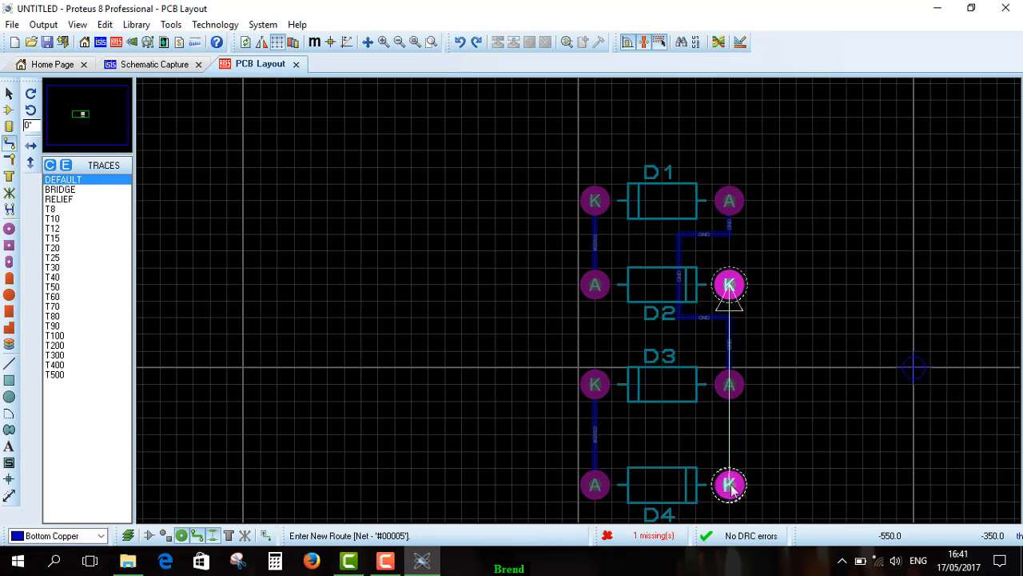
pyautogui.click(730, 417)
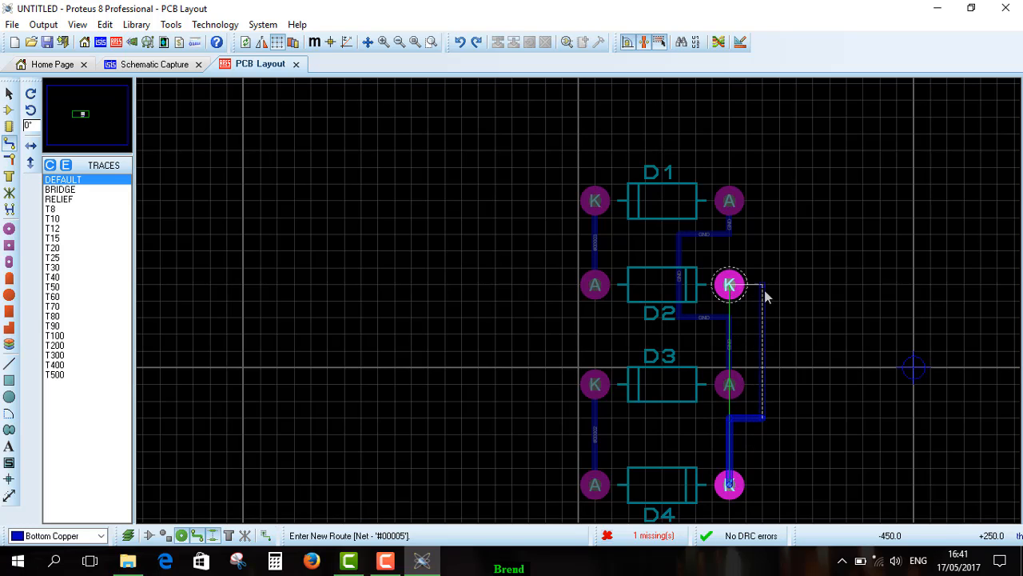
pyautogui.click(763, 287)
pyautogui.click(732, 284)
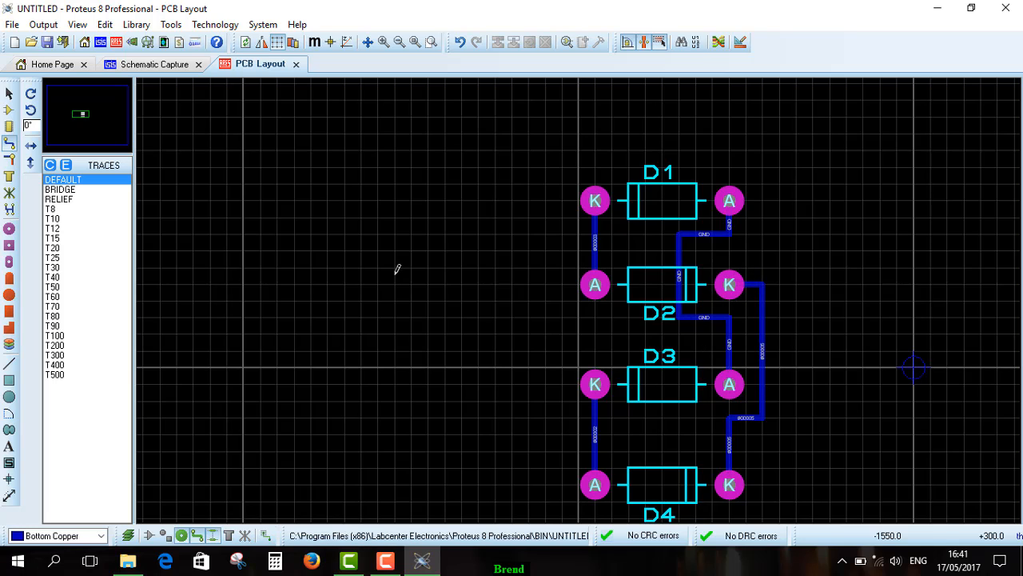
# - Place the 470uf capacitor C1 to the right of the diodes, level with the gap between D2 and D3
pyautogui.click(8, 112)
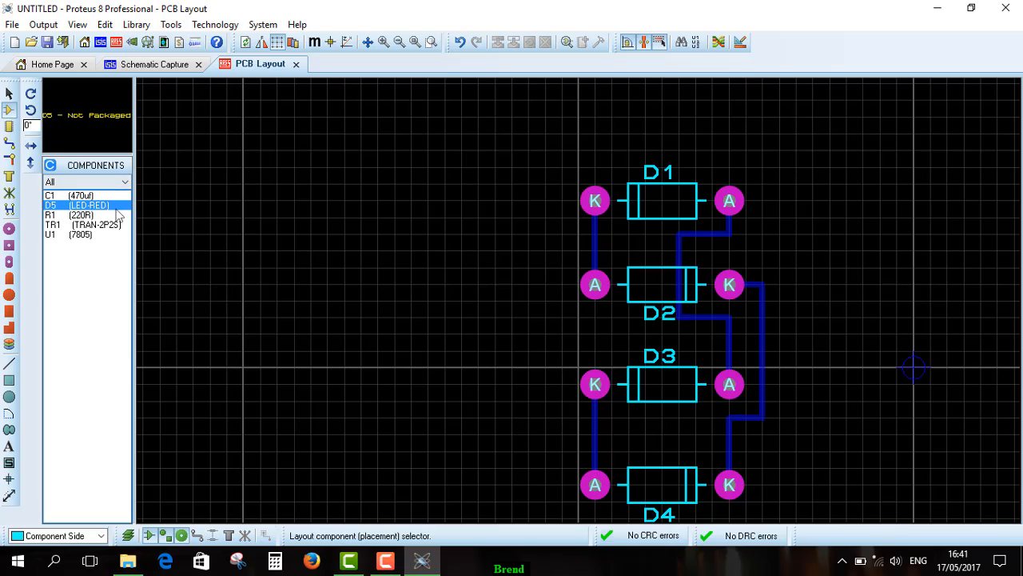
pyautogui.click(76, 197)
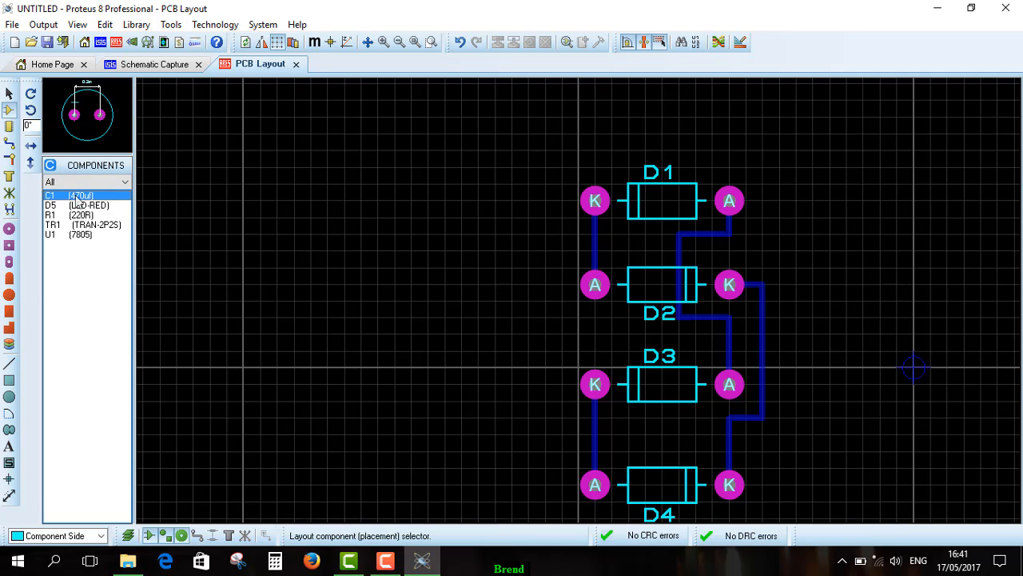
pyautogui.click(831, 304)
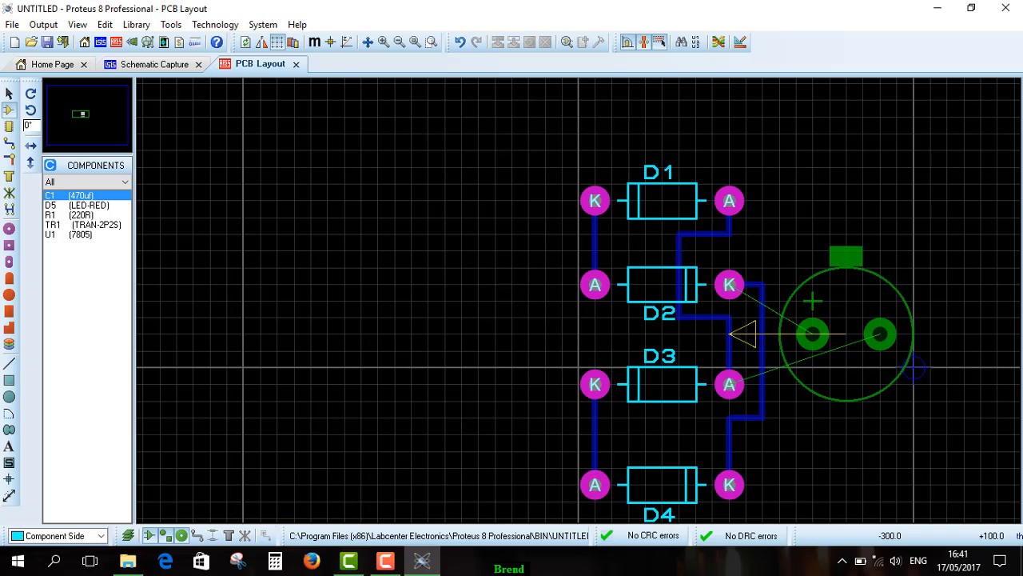
pyautogui.click(812, 334)
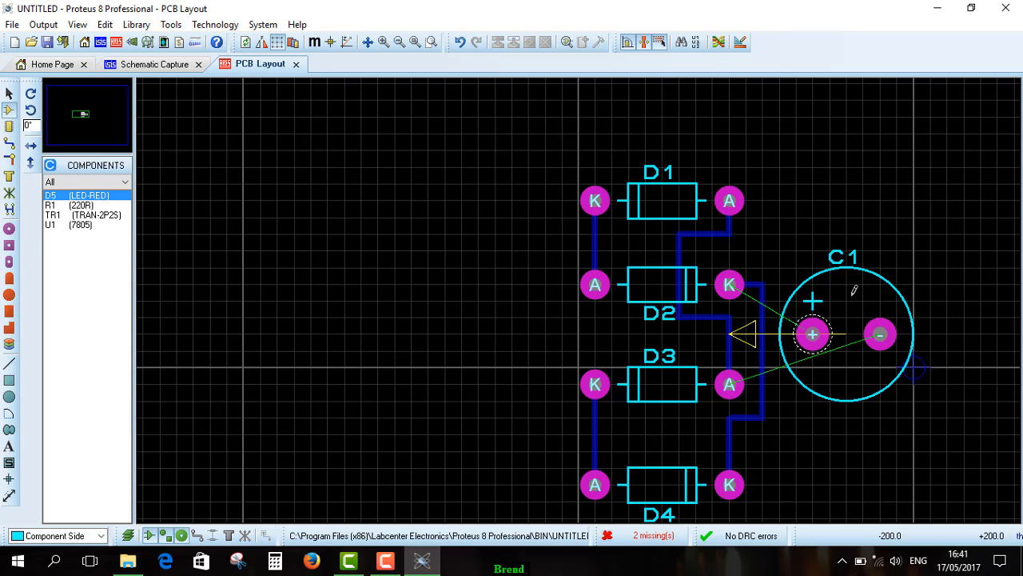
# - Rotate capacitor C1 90 degrees clockwise so its positive pad is above the negative pad
pyautogui.click(9, 94)
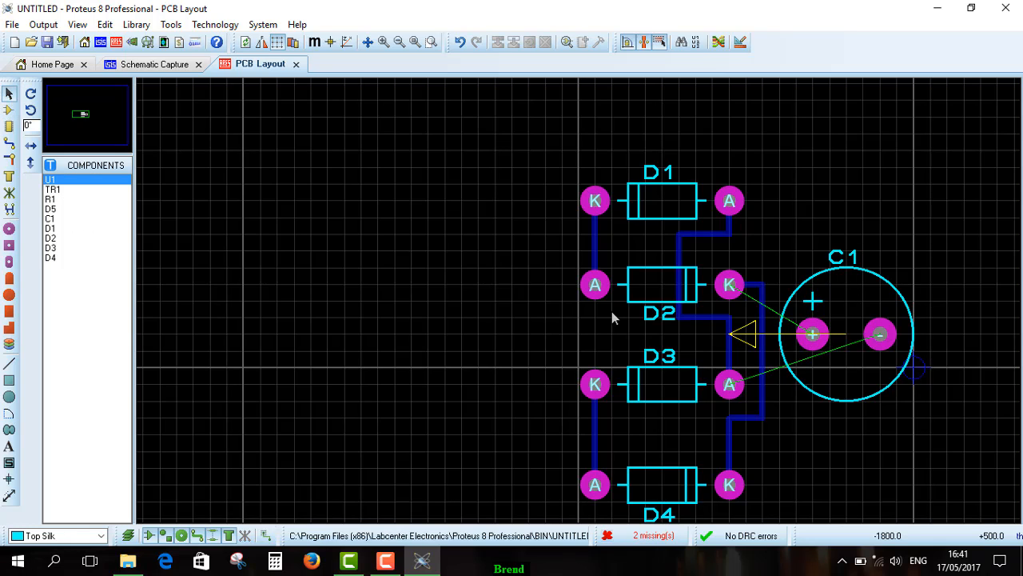
pyautogui.rightClick(838, 279)
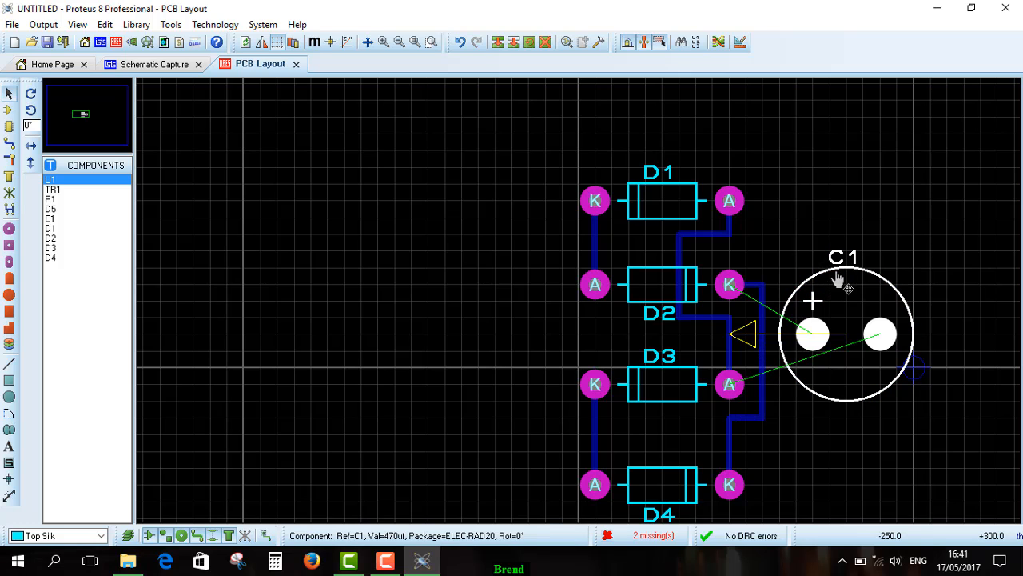
pyautogui.click(742, 275)
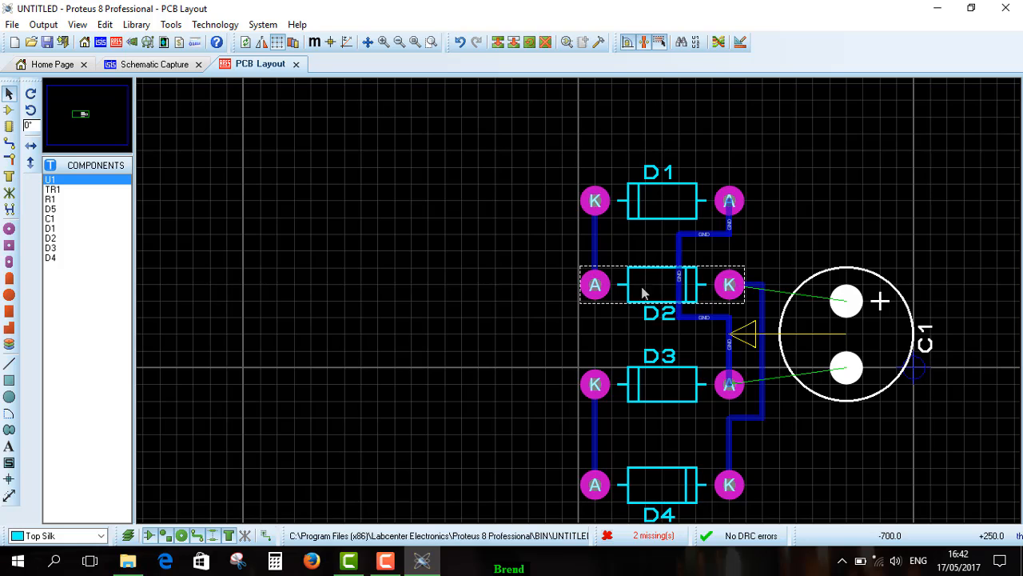
# - Route a DEFAULT Bottom Copper trace from C1's positive pad to the trace joining the cathodes of D2 and D4
pyautogui.click(8, 142)
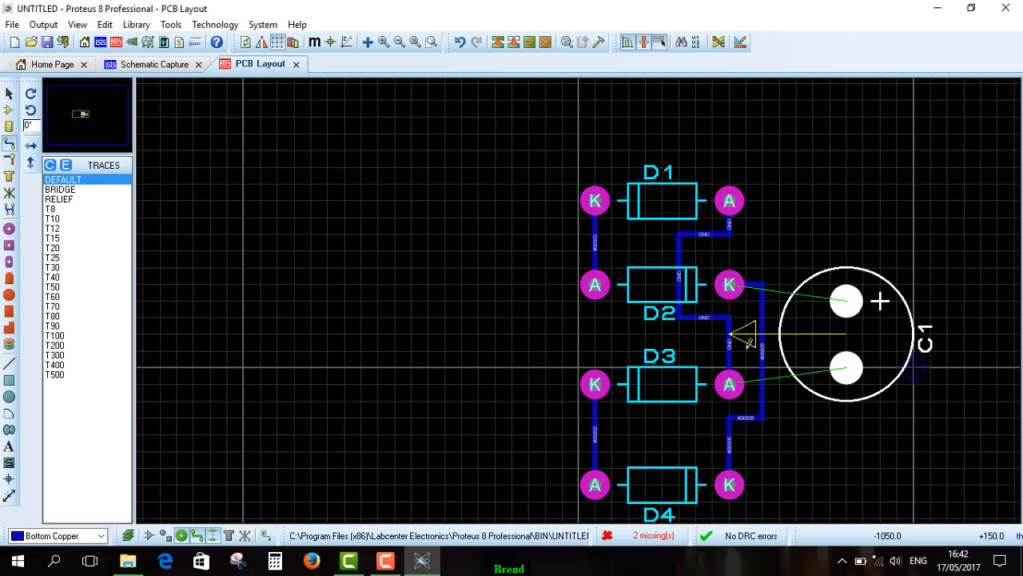
pyautogui.click(839, 235)
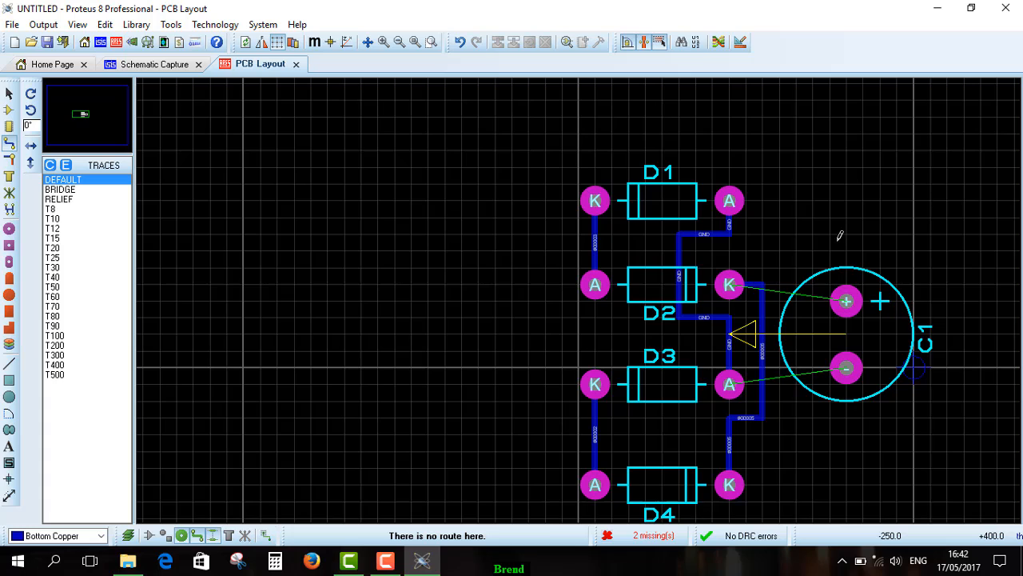
pyautogui.click(849, 293)
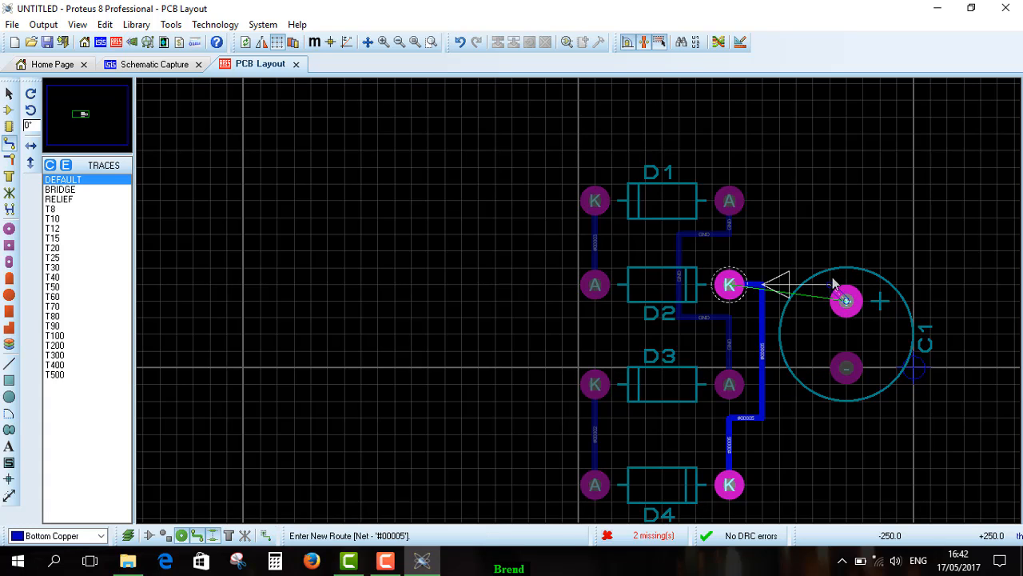
pyautogui.click(766, 298)
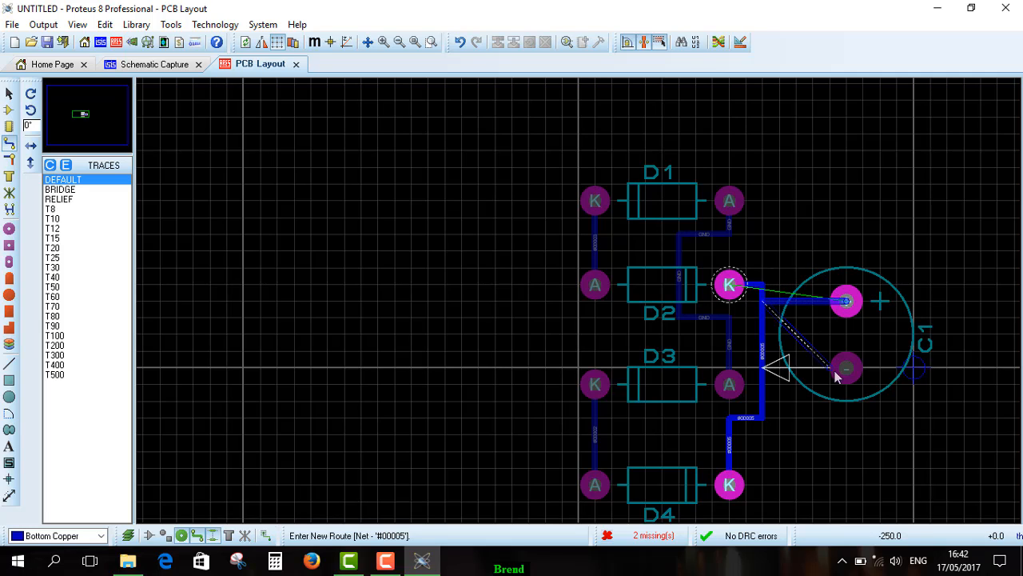
pyautogui.click(729, 284)
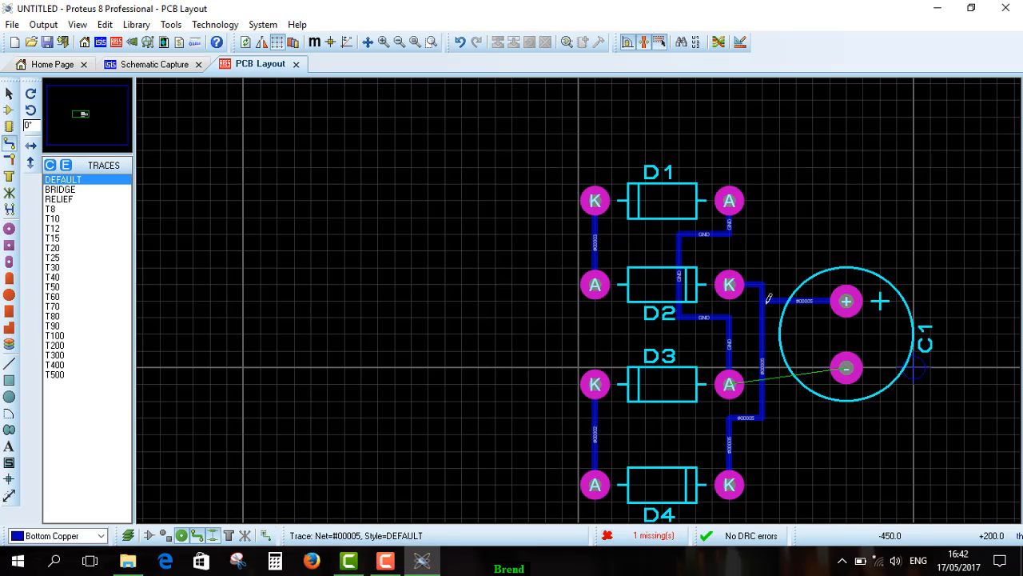
# - Route the ground trace from C1's negative pad below D4's cathode and up through D4's body to D3's anode
pyautogui.click(847, 370)
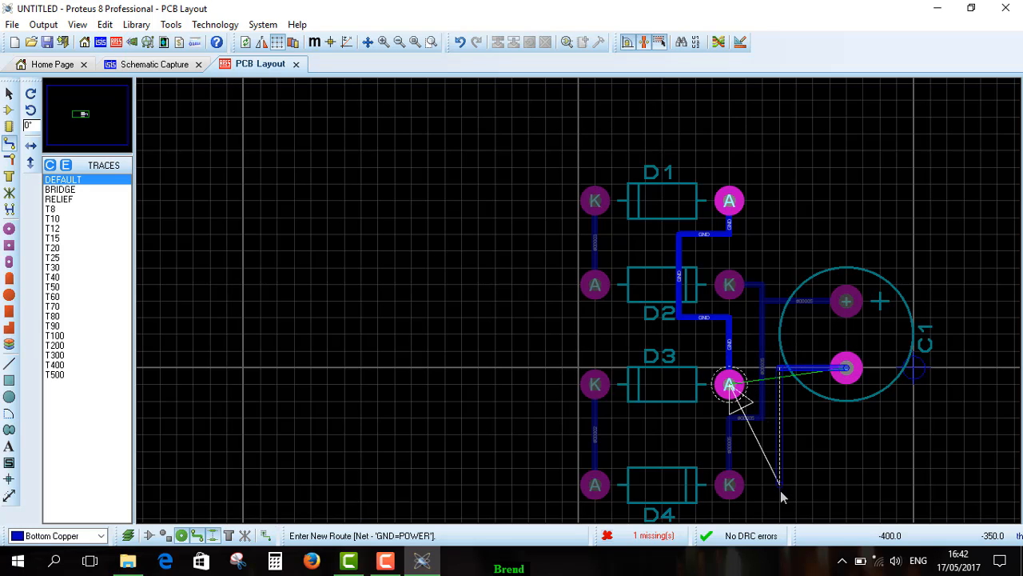
pyautogui.click(779, 518)
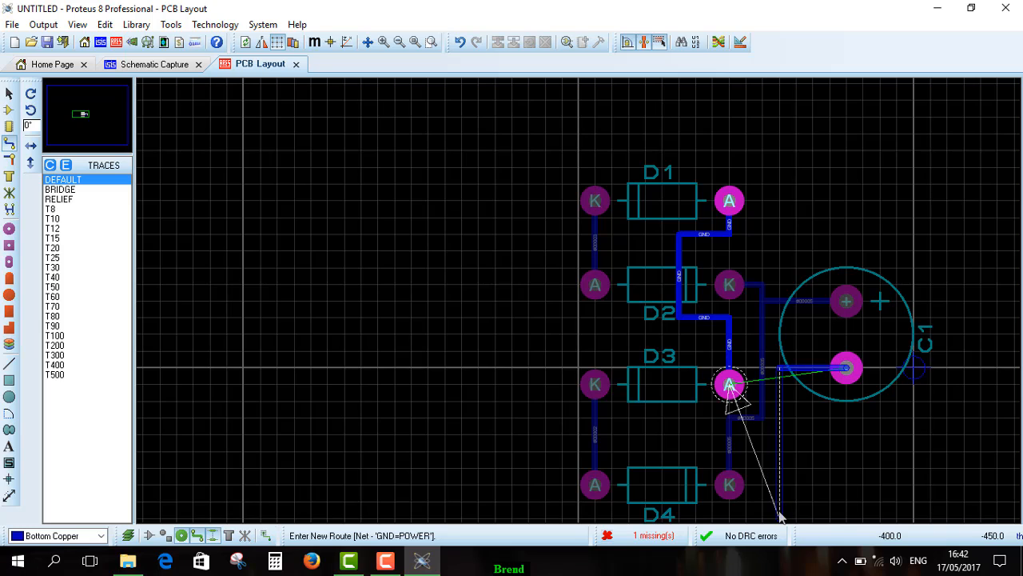
pyautogui.click(679, 518)
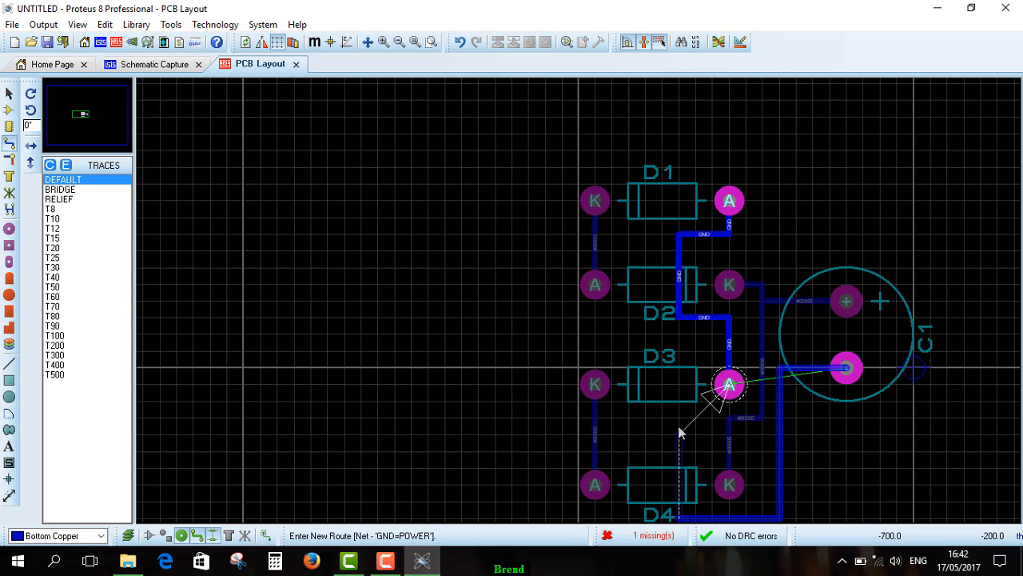
pyautogui.click(679, 385)
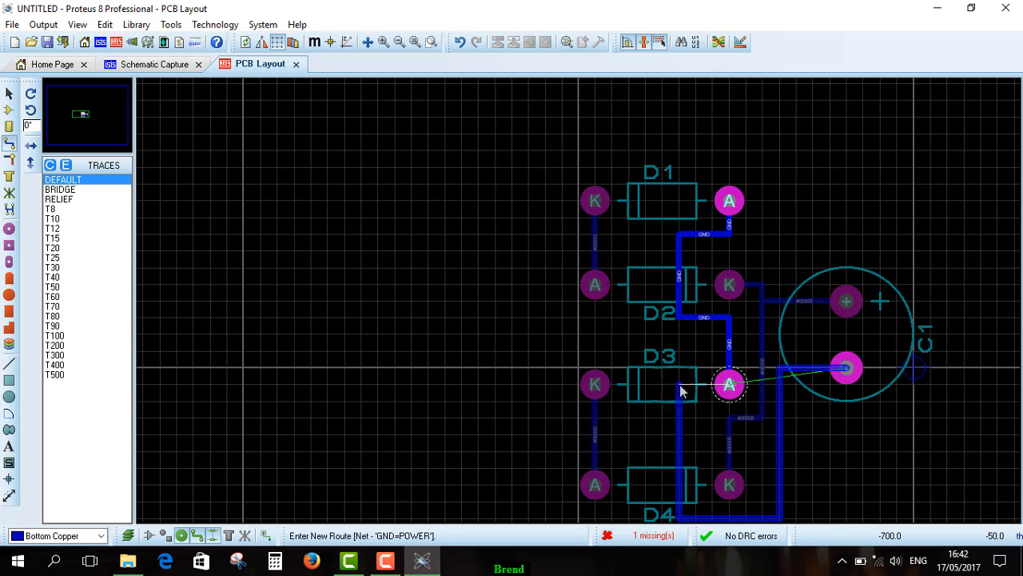
pyautogui.click(726, 383)
# - Place the 7805 regulator U1 directly below C1, with its pin 2 aligned under the capacitor's pads
pyautogui.scroll(-1, 726, 376)
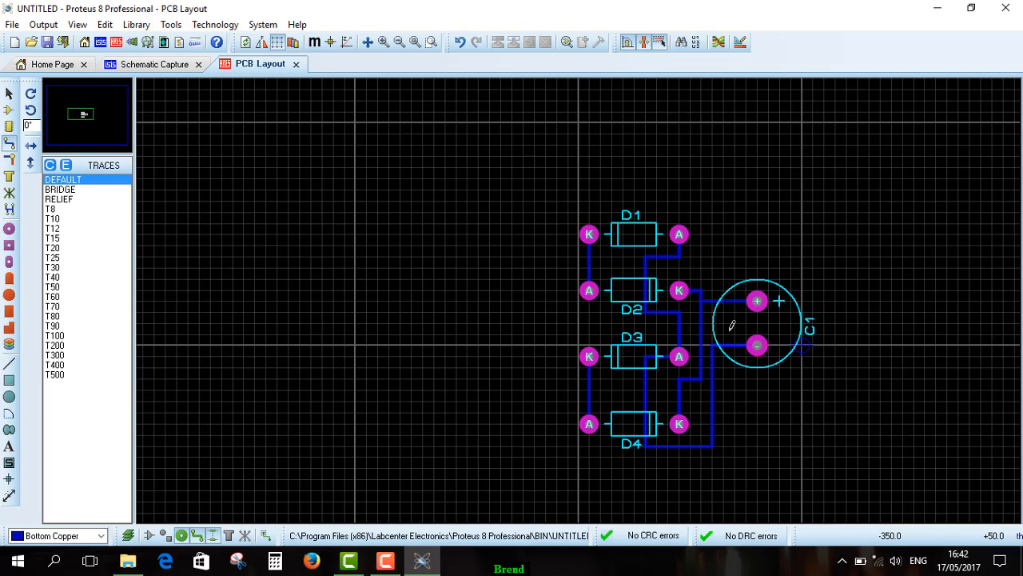
pyautogui.scroll(1, 731, 339)
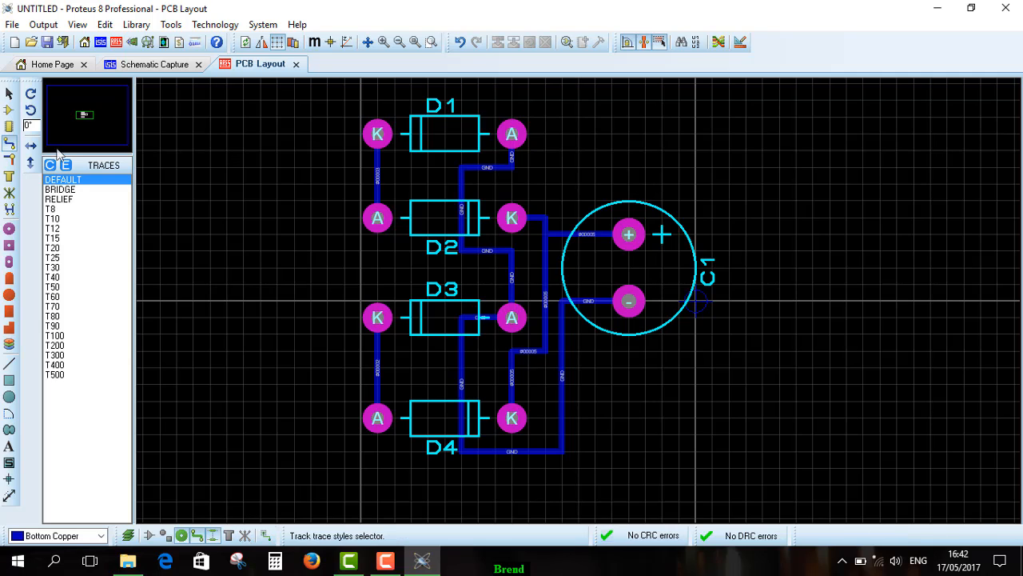
pyautogui.click(9, 112)
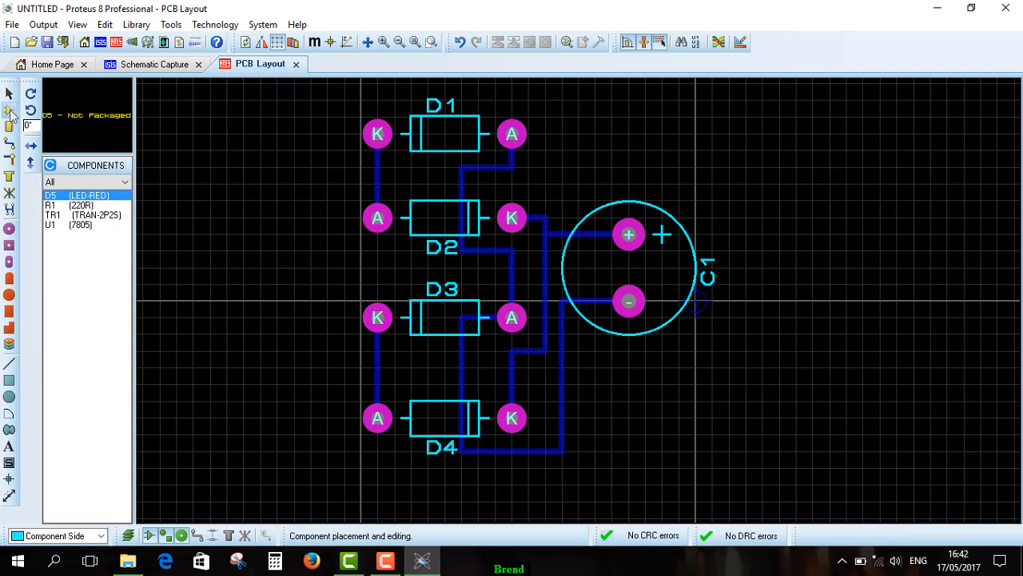
pyautogui.click(56, 225)
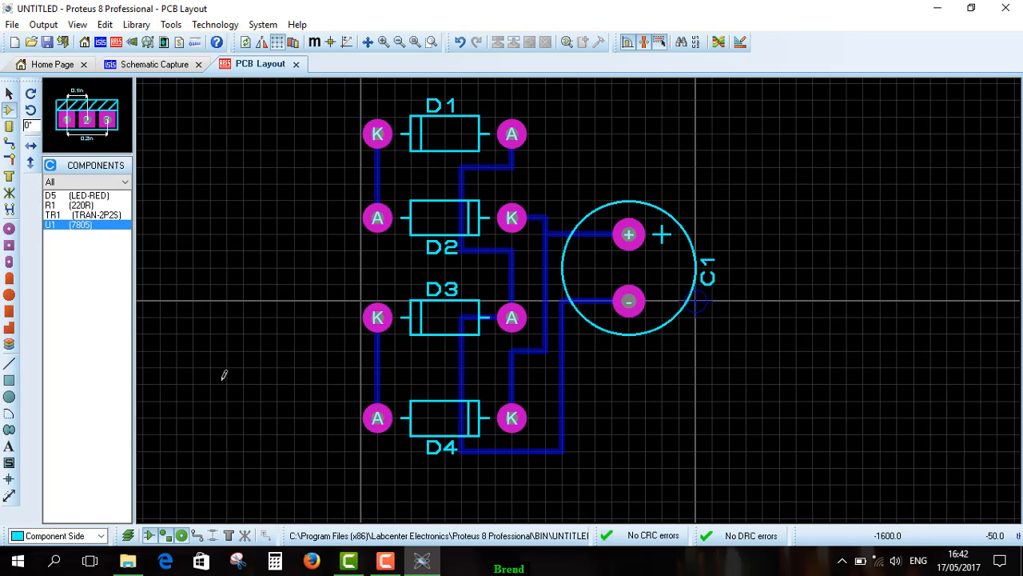
pyautogui.click(740, 133)
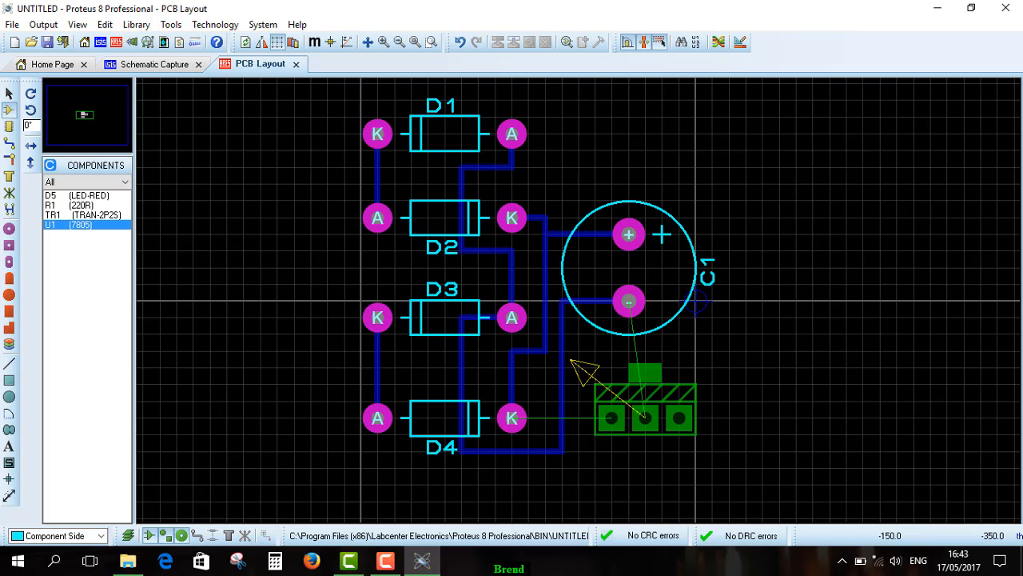
pyautogui.click(628, 417)
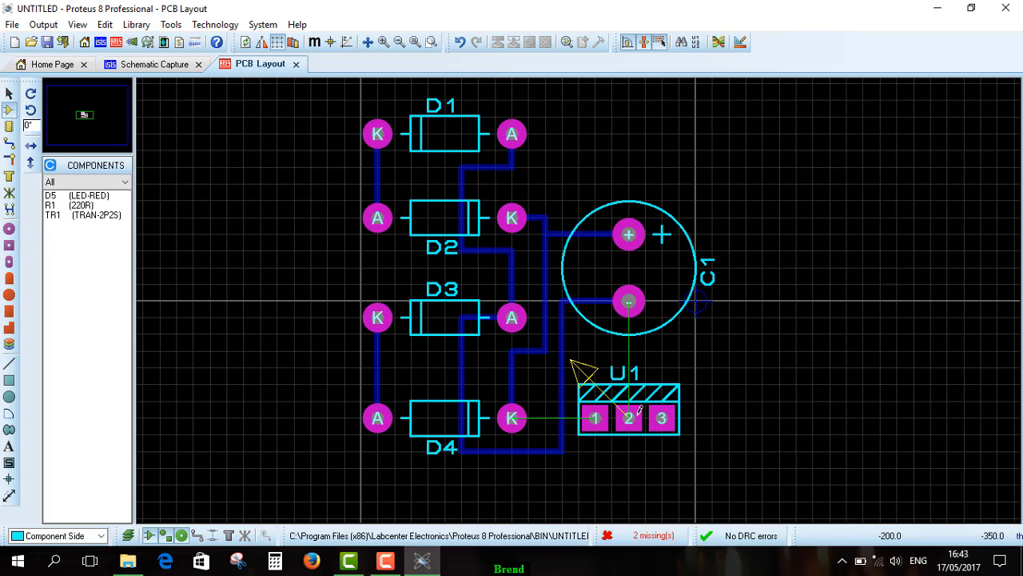
# - Try a straight trace from U1's pin 1 to D4's cathode, and undo it
pyautogui.click(10, 144)
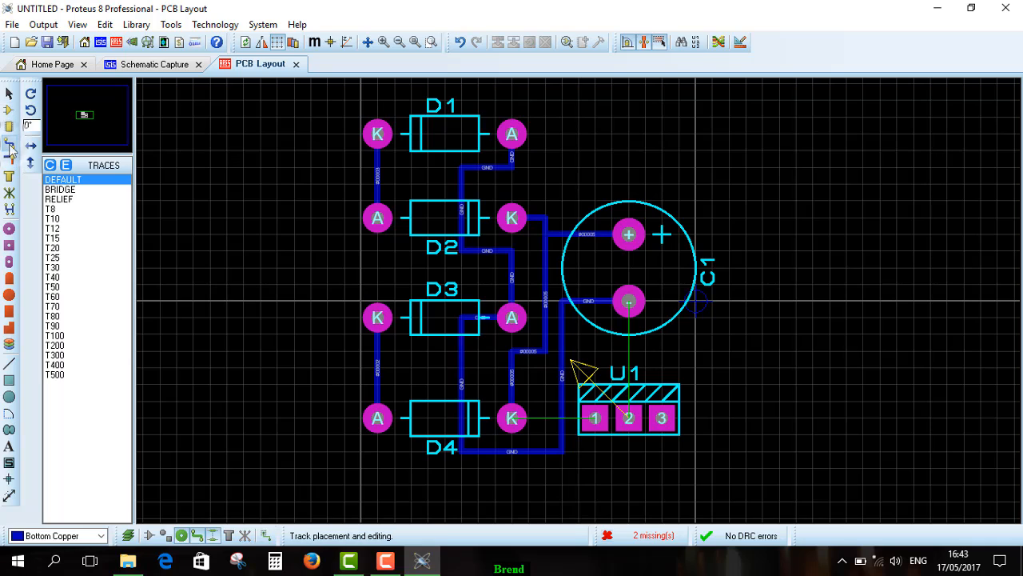
pyautogui.click(595, 415)
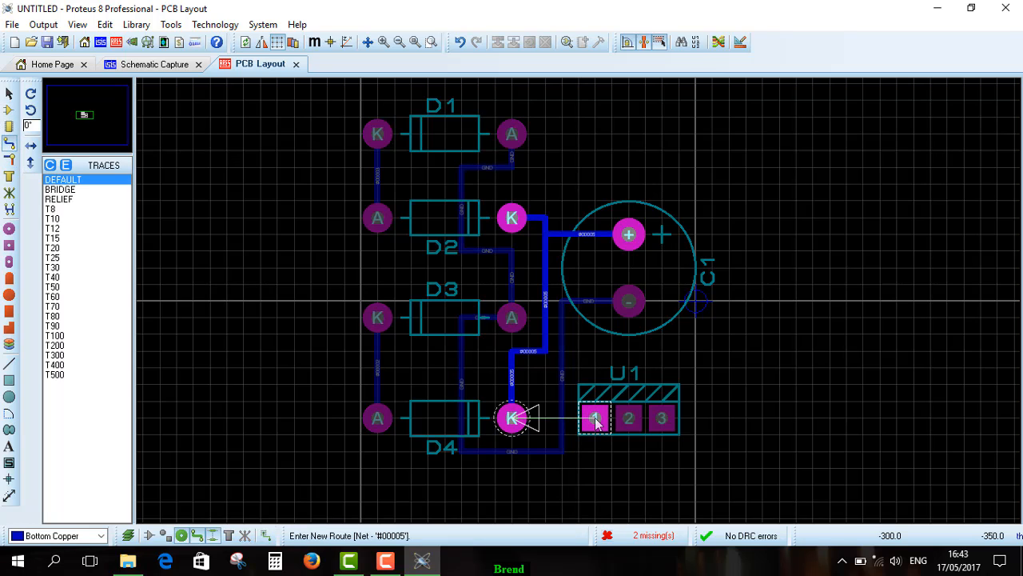
pyautogui.click(515, 417)
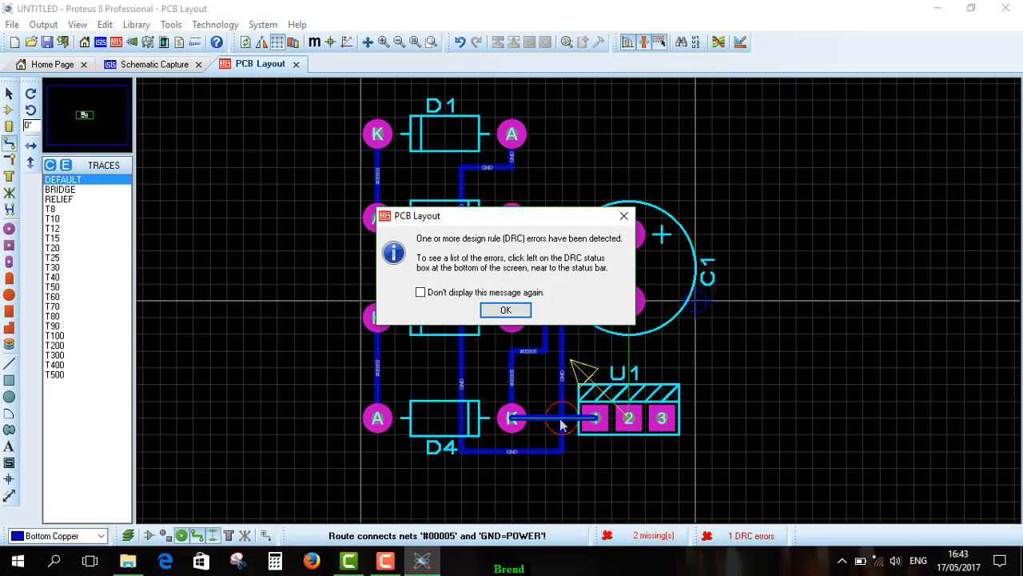
pyautogui.click(623, 216)
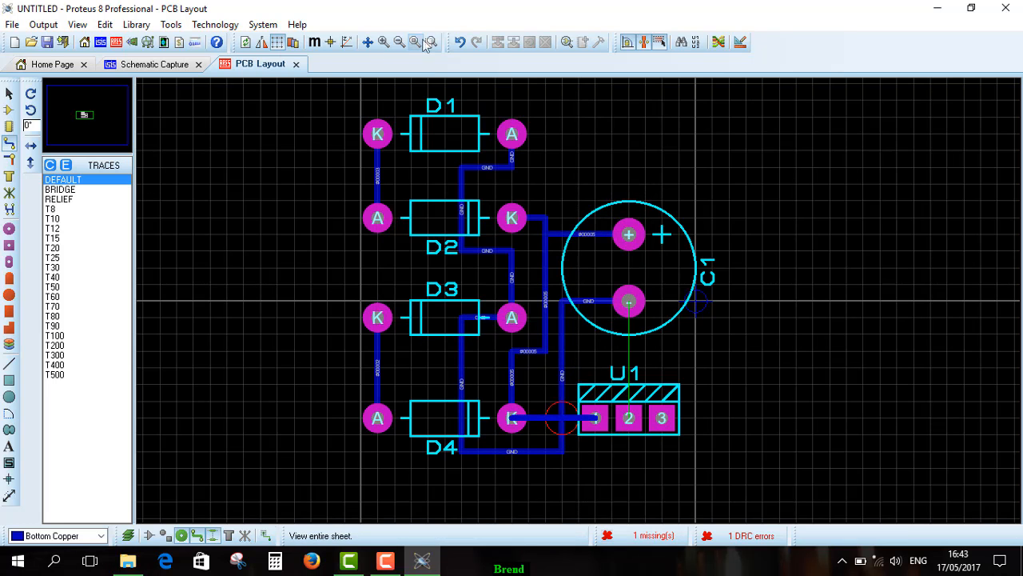
pyautogui.click(460, 41)
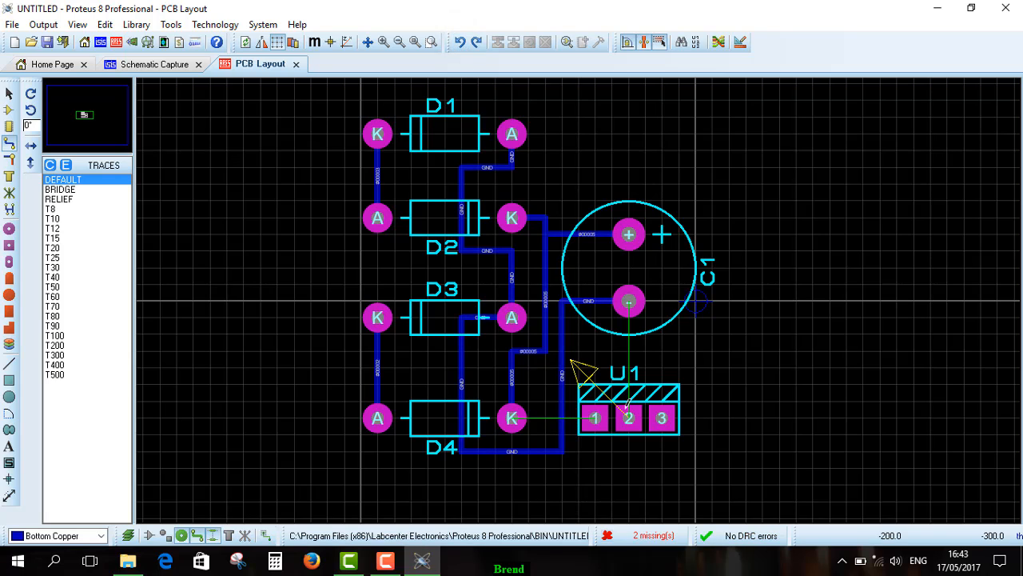
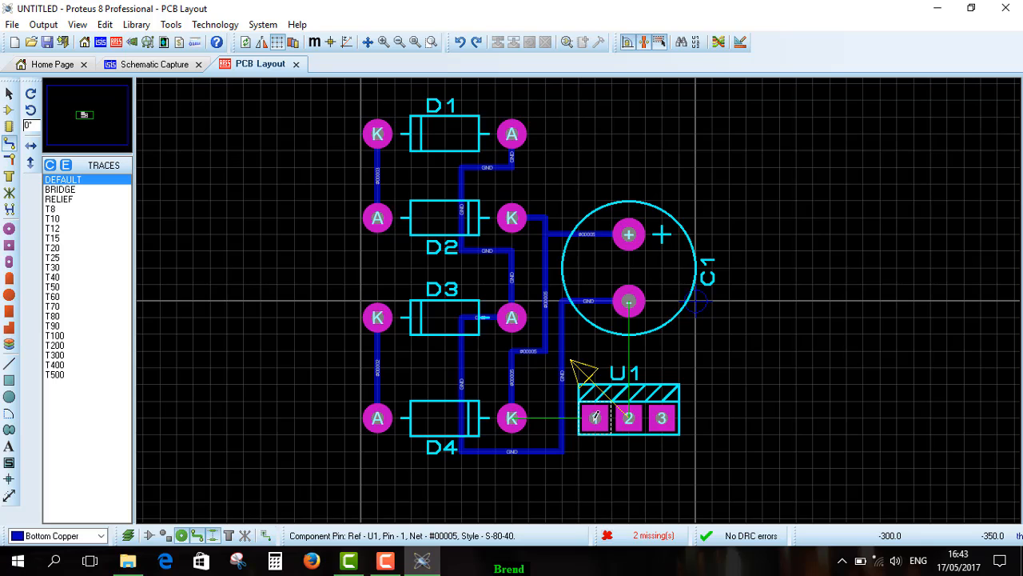
# - Route a DEFAULT Bottom Copper trace from U1's pin 1 below the regulator and around its pin 3 side up to C1's positive pad
pyautogui.click(596, 416)
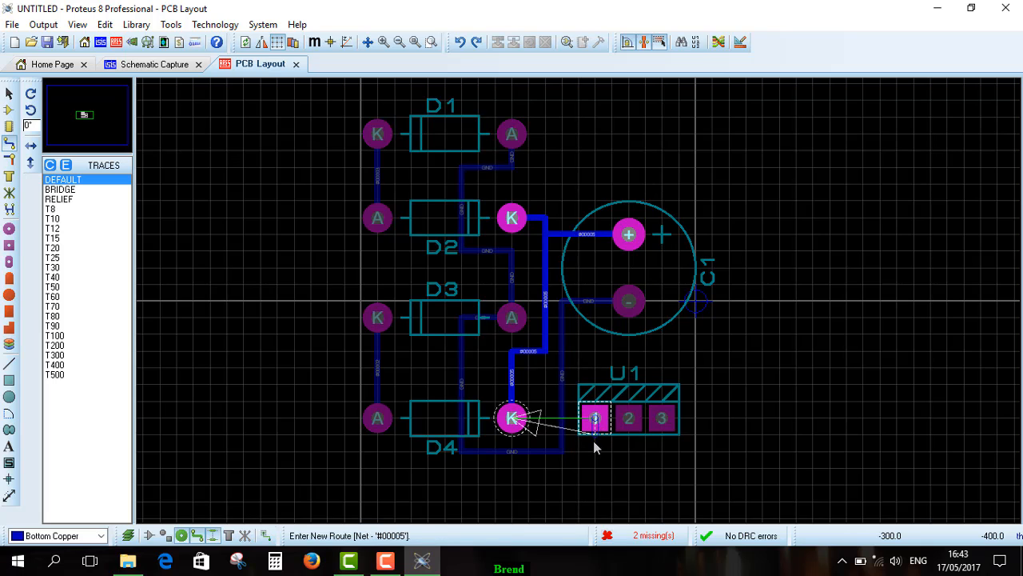
pyautogui.click(596, 453)
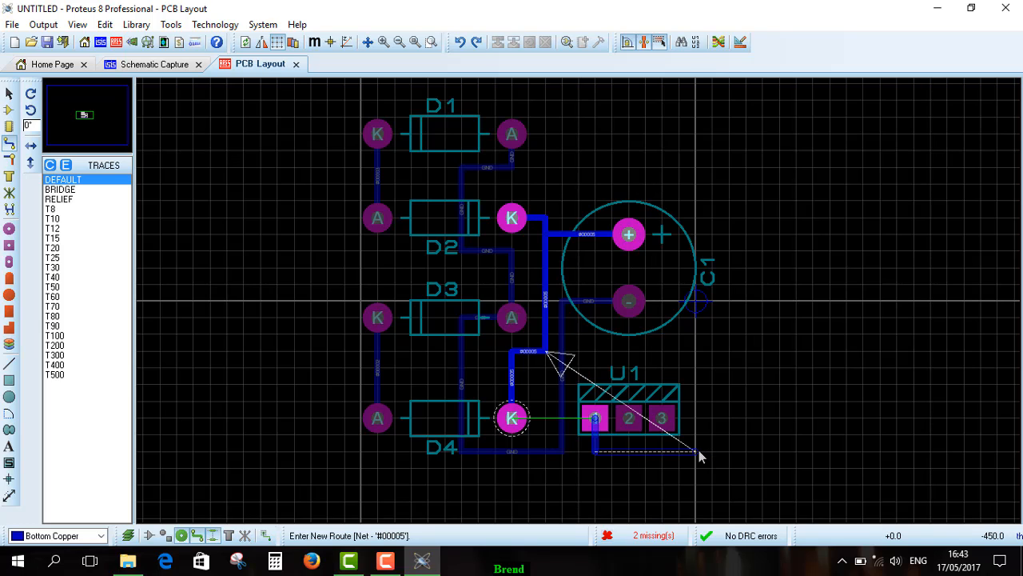
pyautogui.click(696, 452)
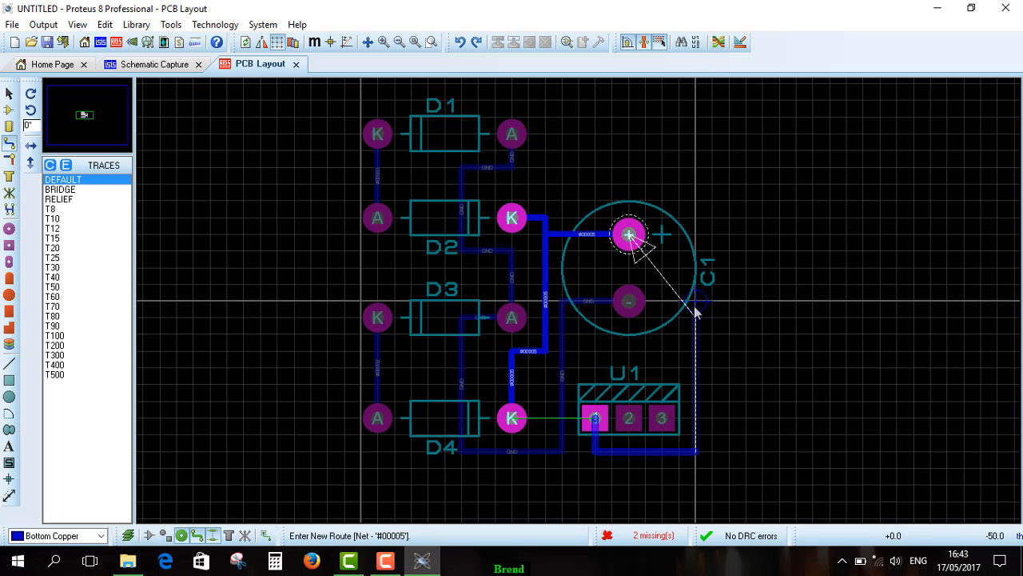
pyautogui.click(696, 235)
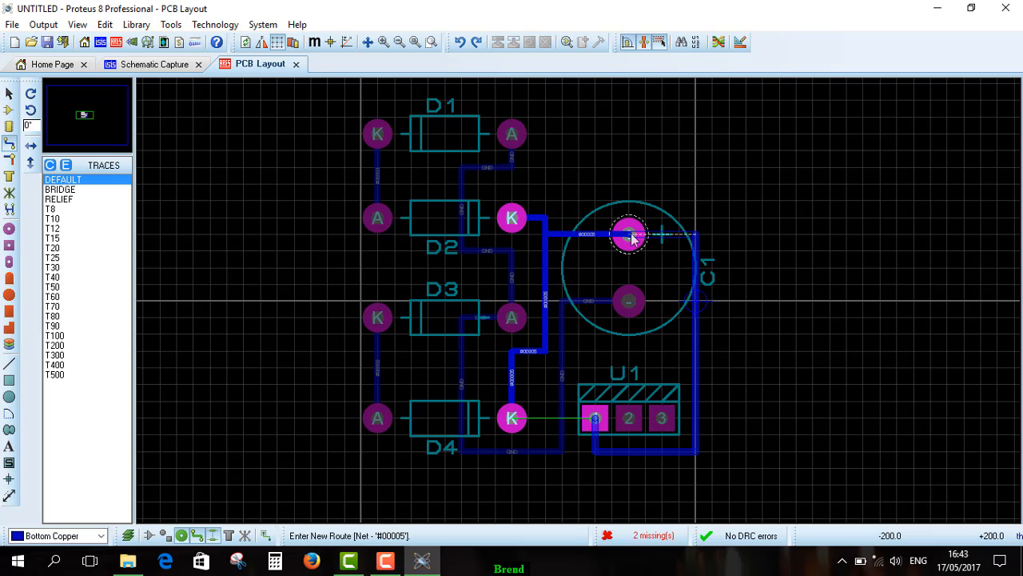
pyautogui.click(630, 235)
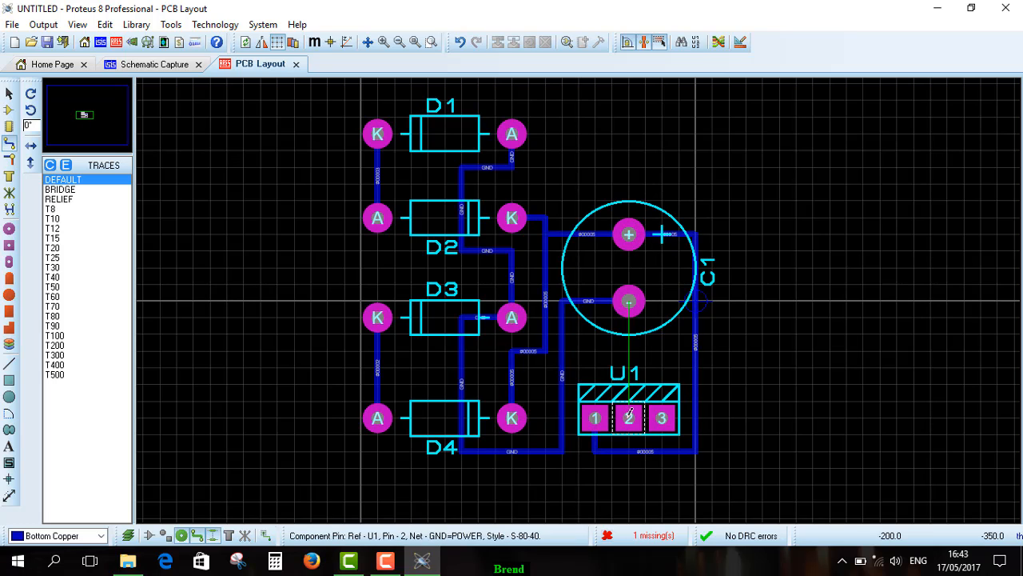
# - Route a straight ground trace between U1's pin 2 and C1's negative pad
pyautogui.click(629, 300)
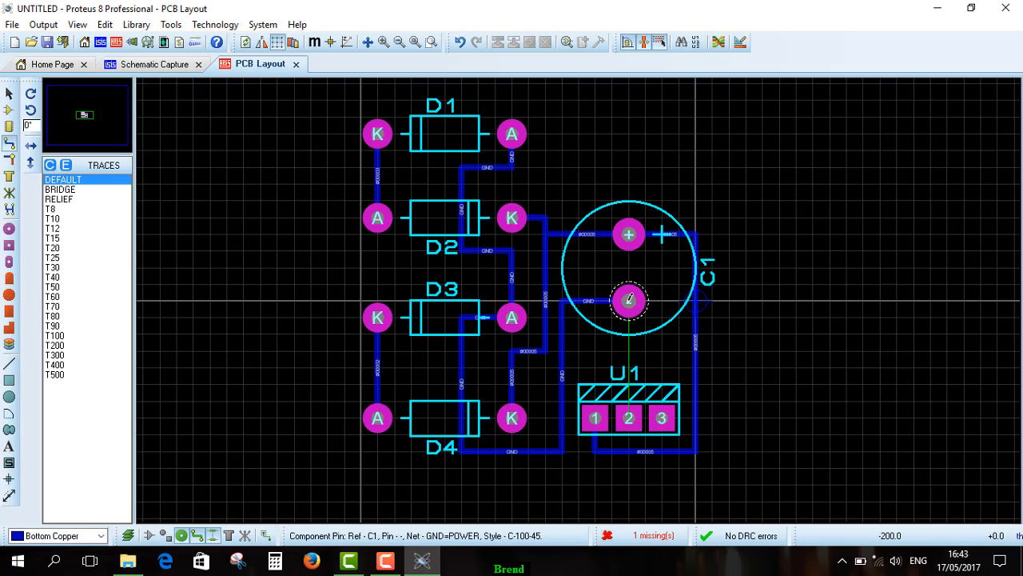
pyautogui.click(628, 411)
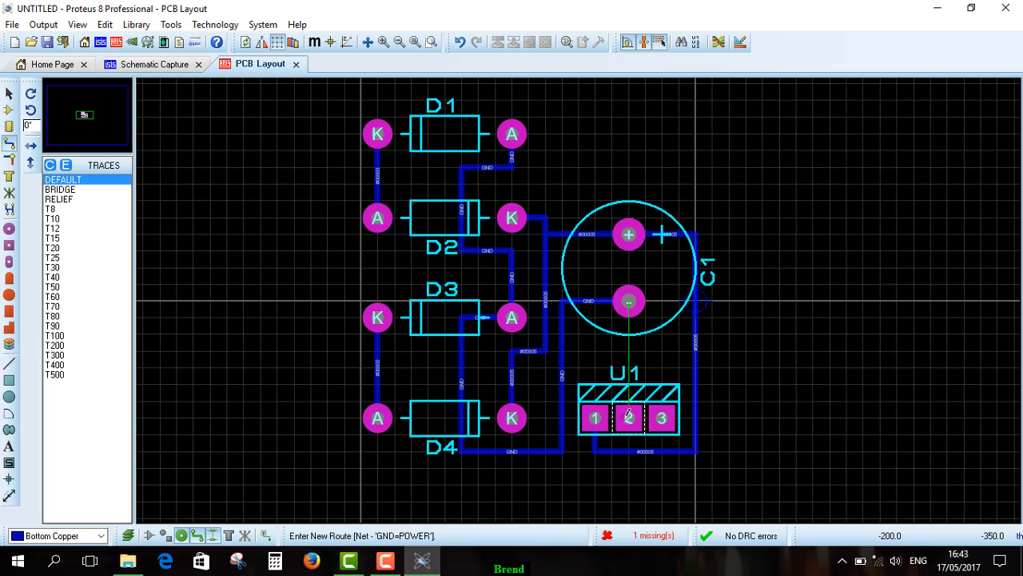
pyautogui.click(630, 301)
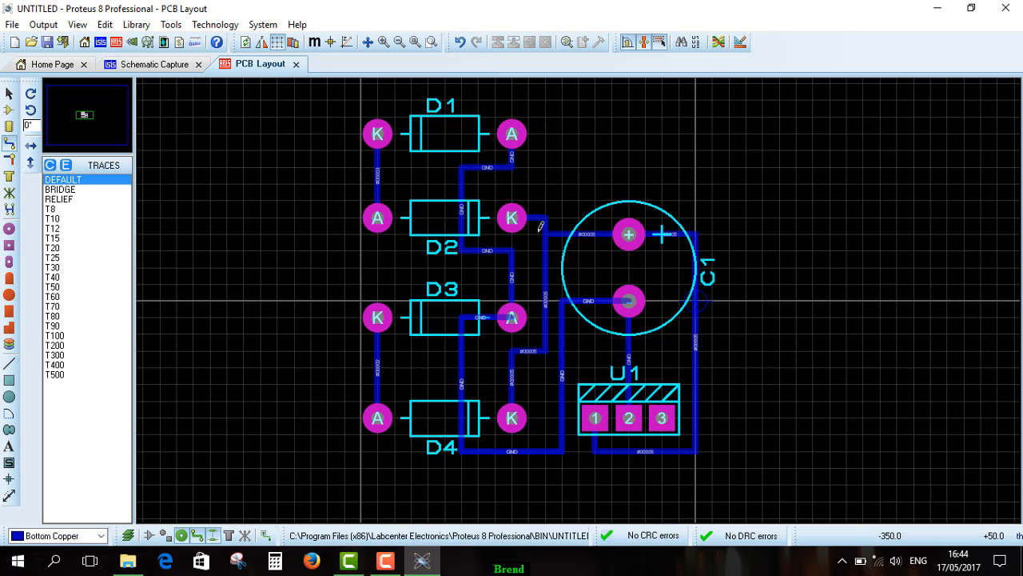
pyautogui.click(9, 110)
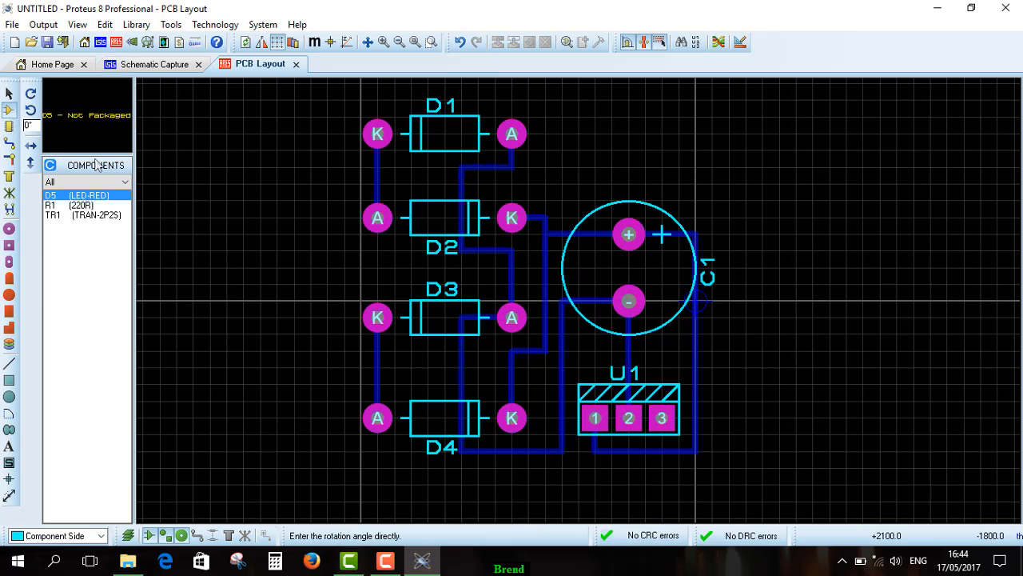
pyautogui.click(93, 196)
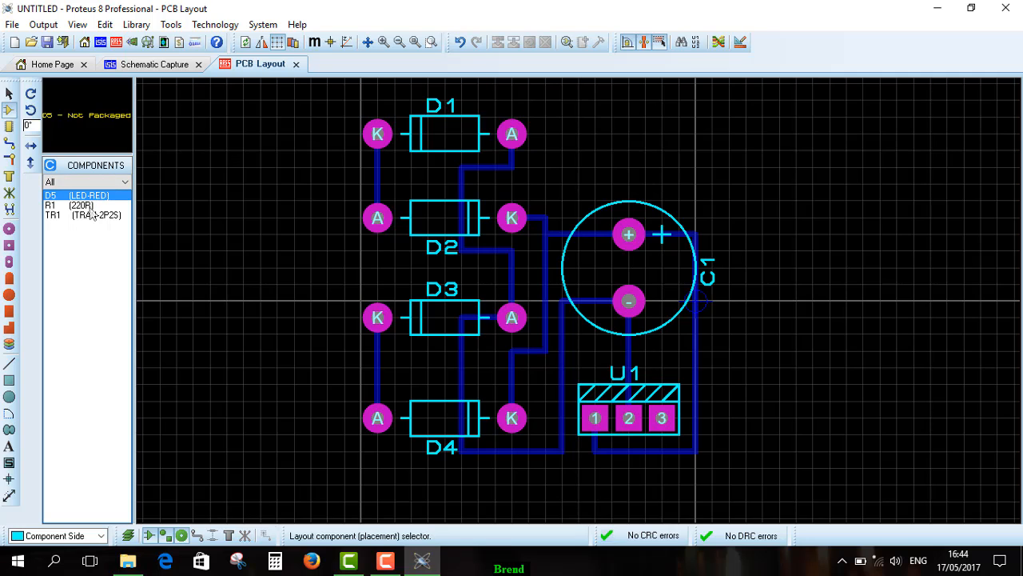
pyautogui.click(88, 206)
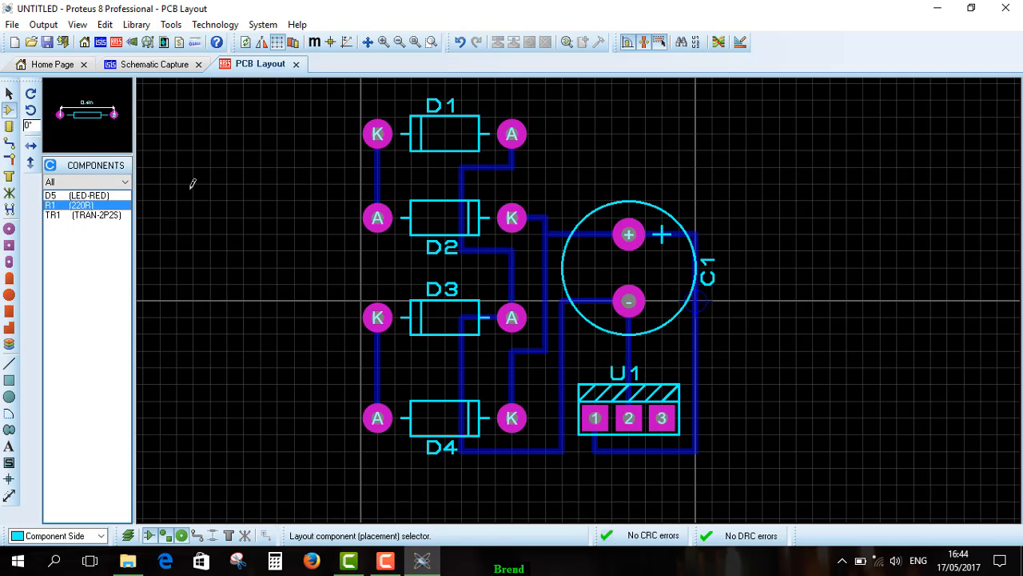
pyautogui.click(668, 161)
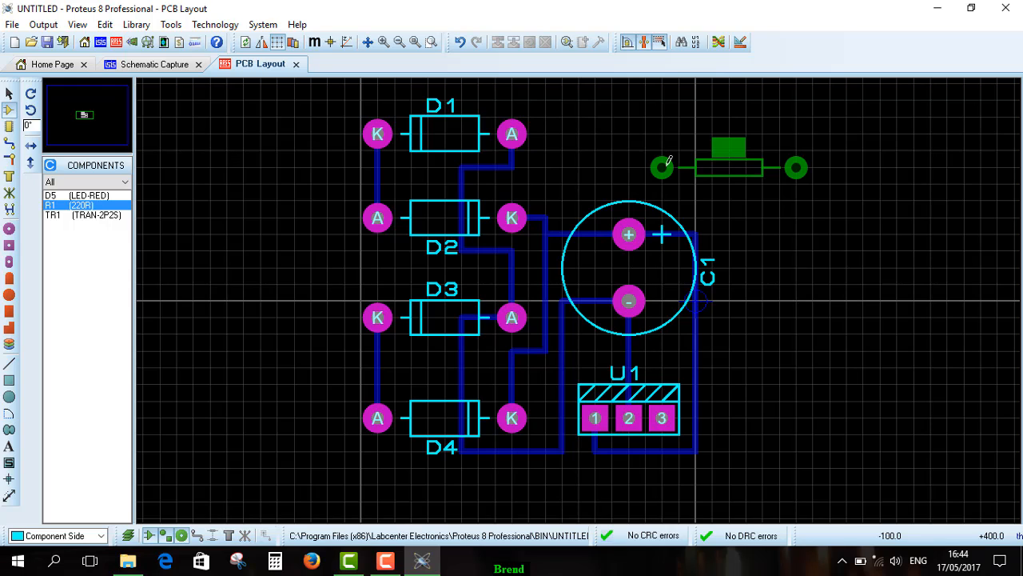
pyautogui.rightClick(668, 161)
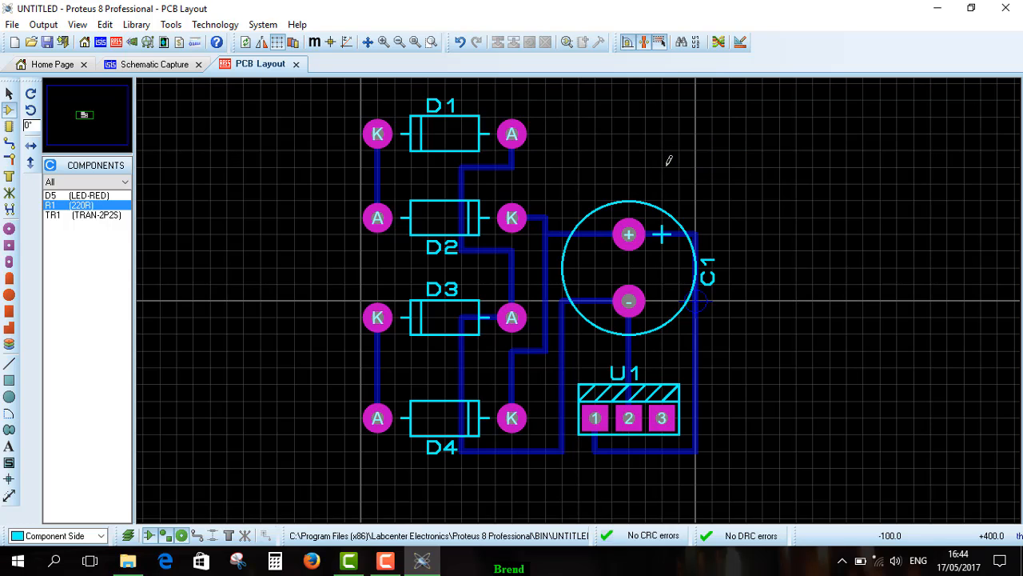
# - In the schematic, delete the ammeter, both DC voltmeters and the AC voltmeter at the transformer's secondary
pyautogui.click(166, 70)
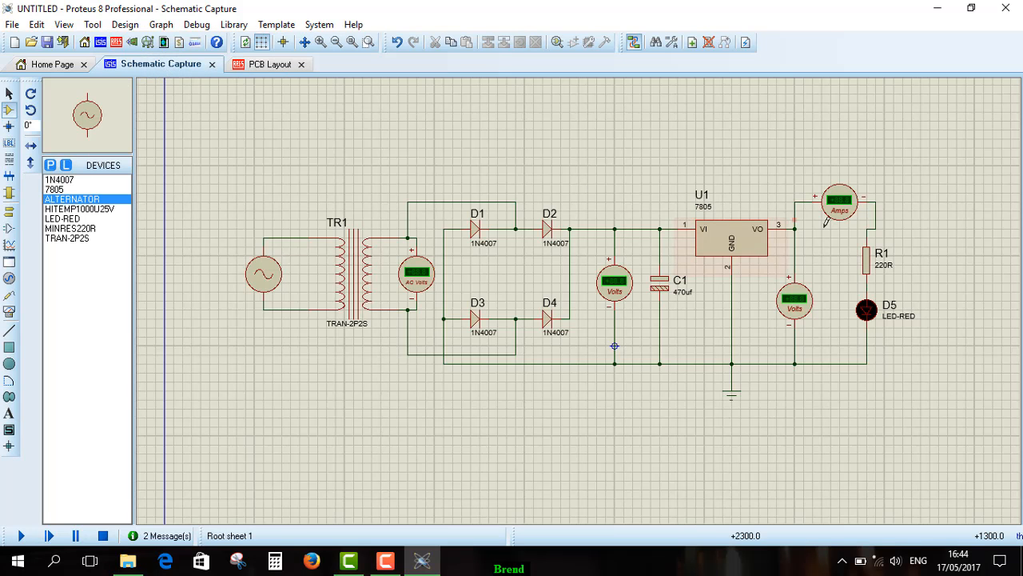
pyautogui.rightClick(838, 205)
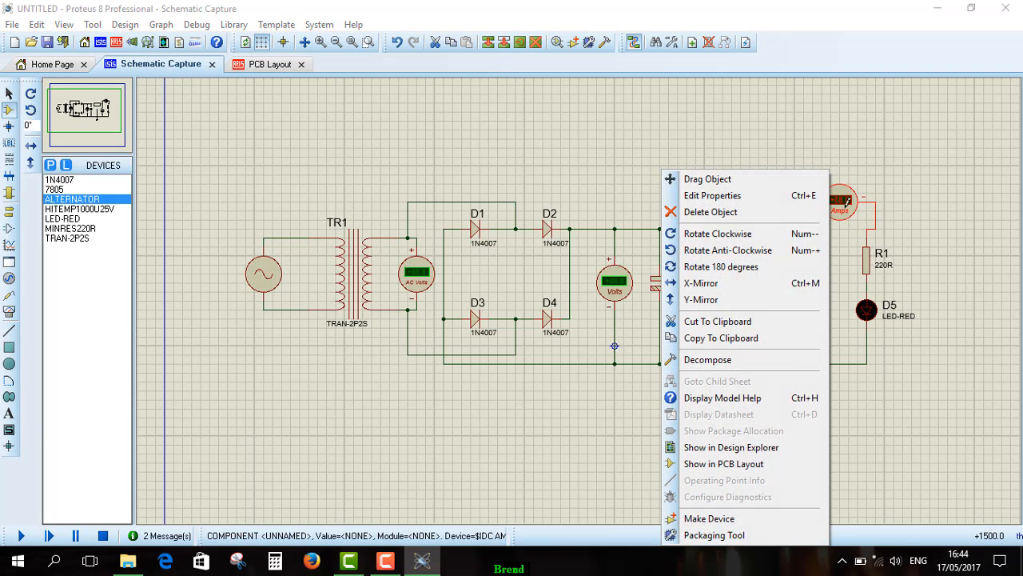
pyautogui.click(772, 212)
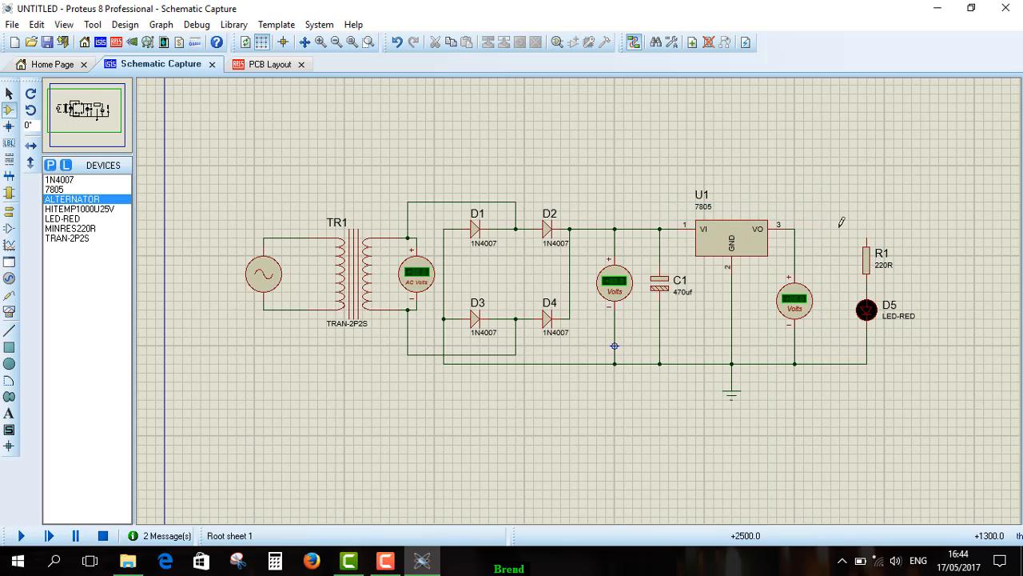
pyautogui.rightClick(809, 276)
pyautogui.click(871, 212)
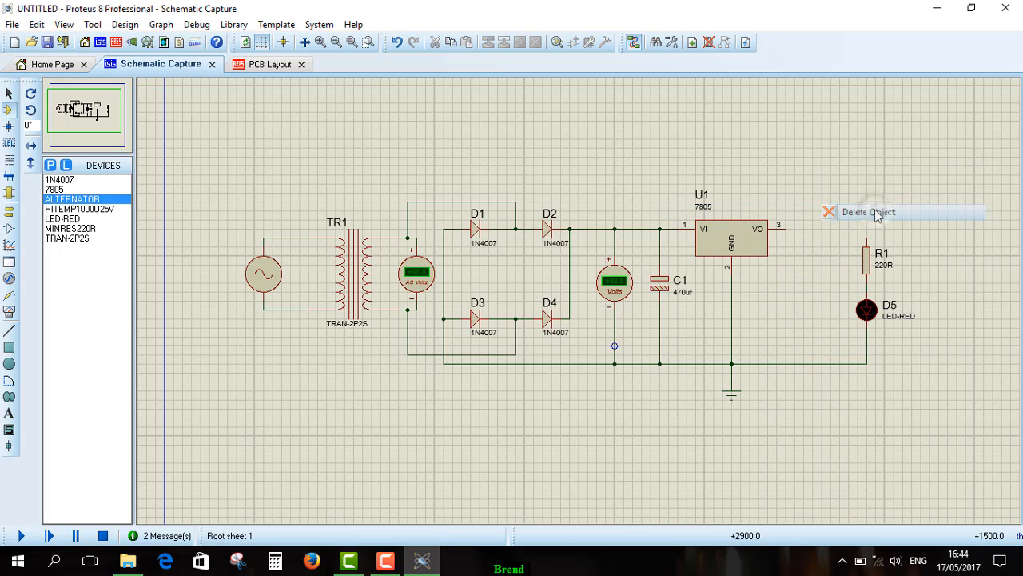
pyautogui.rightClick(614, 278)
pyautogui.click(680, 211)
pyautogui.rightClick(446, 262)
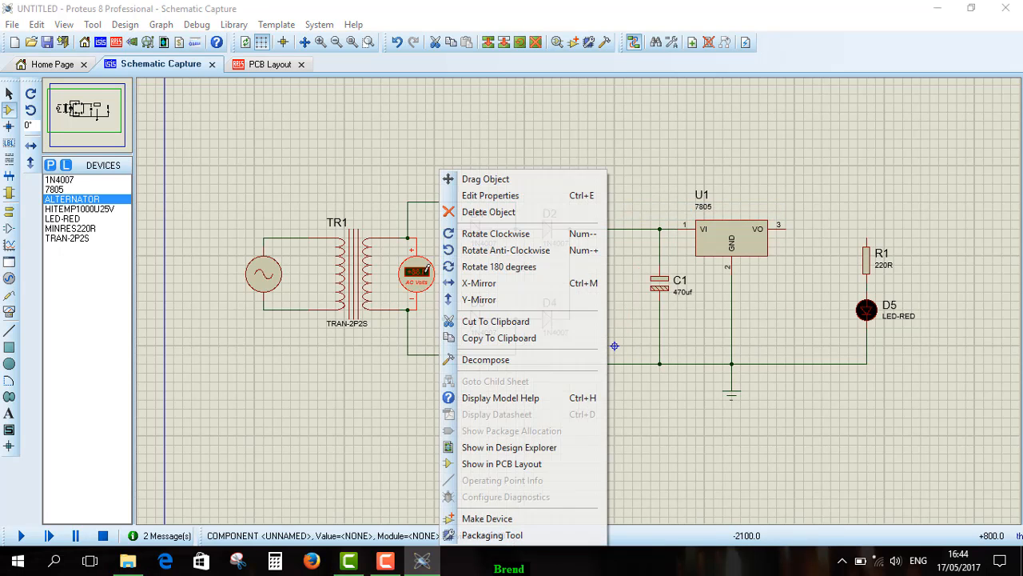
pyautogui.click(502, 213)
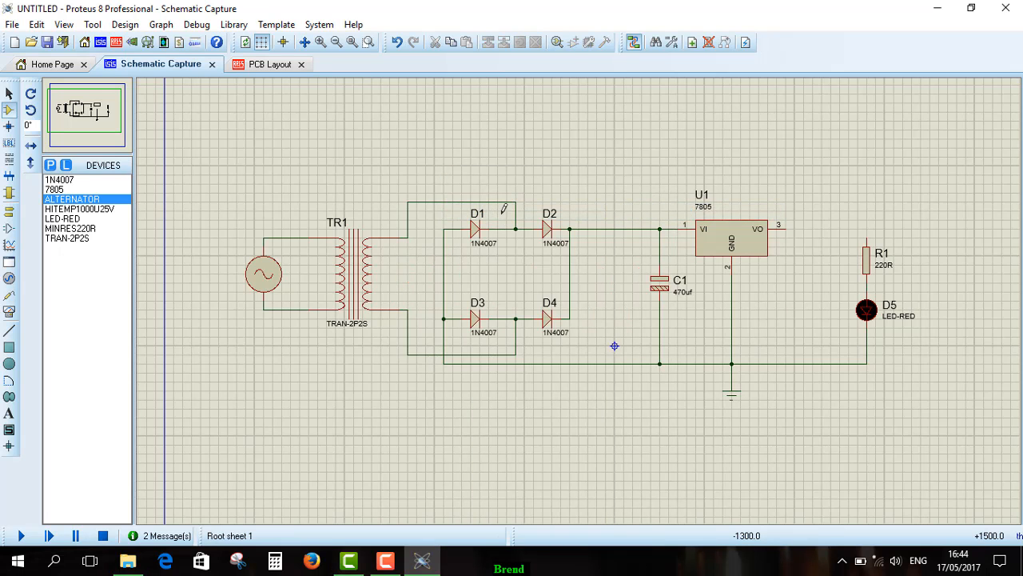
# - Wire the 7805's VO output (pin 3) directly to the upper end of R1
pyautogui.click(785, 226)
pyautogui.click(867, 236)
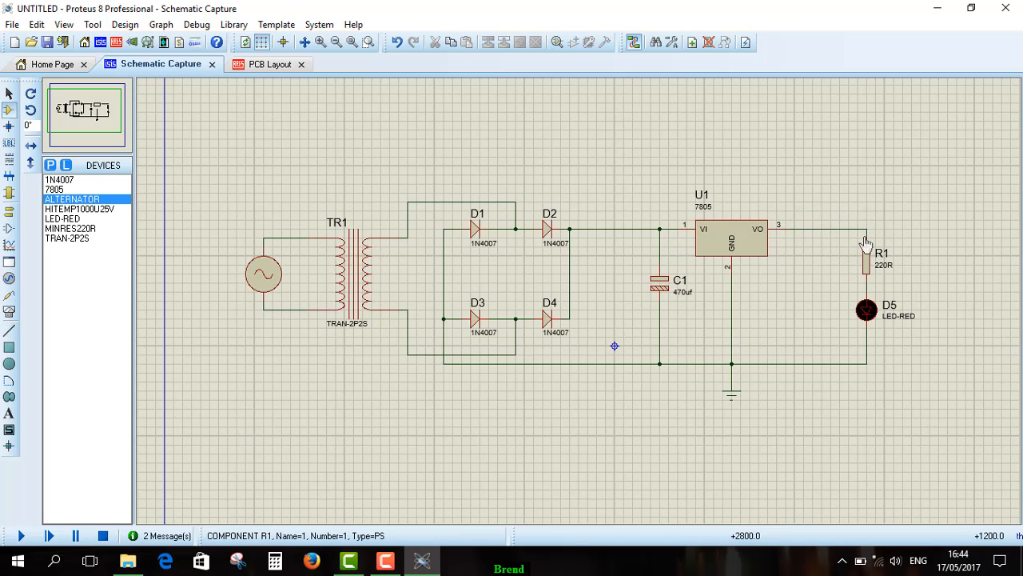
# - In the PCB layout, place the 220R resistor R1 horizontally above C1, in line with D1
pyautogui.click(236, 68)
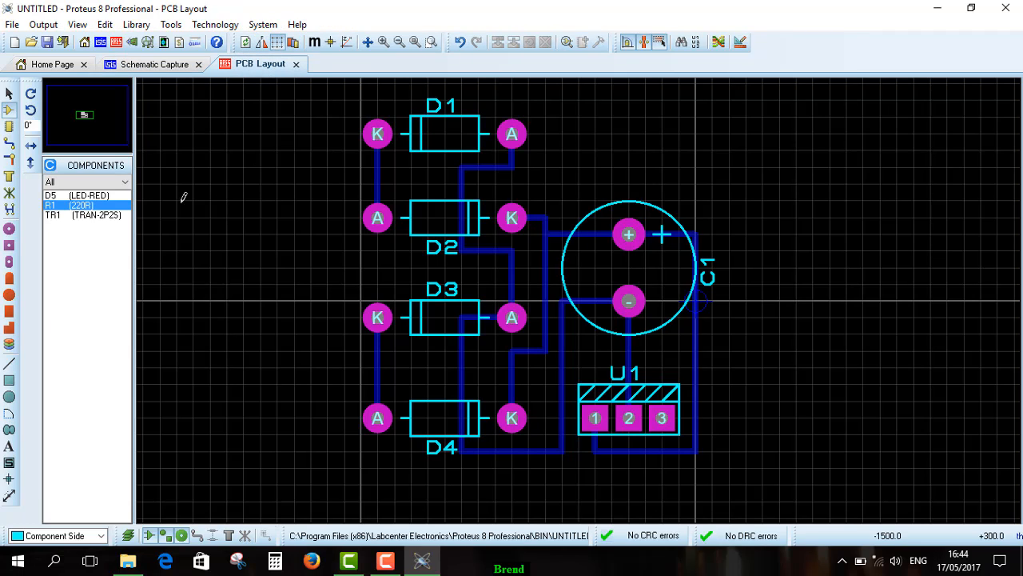
pyautogui.click(84, 206)
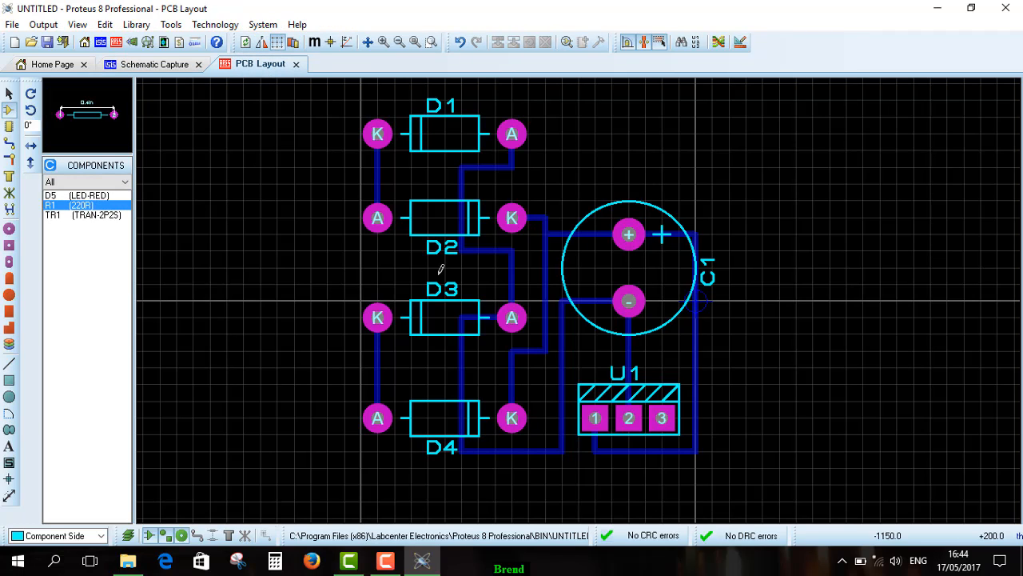
pyautogui.click(697, 149)
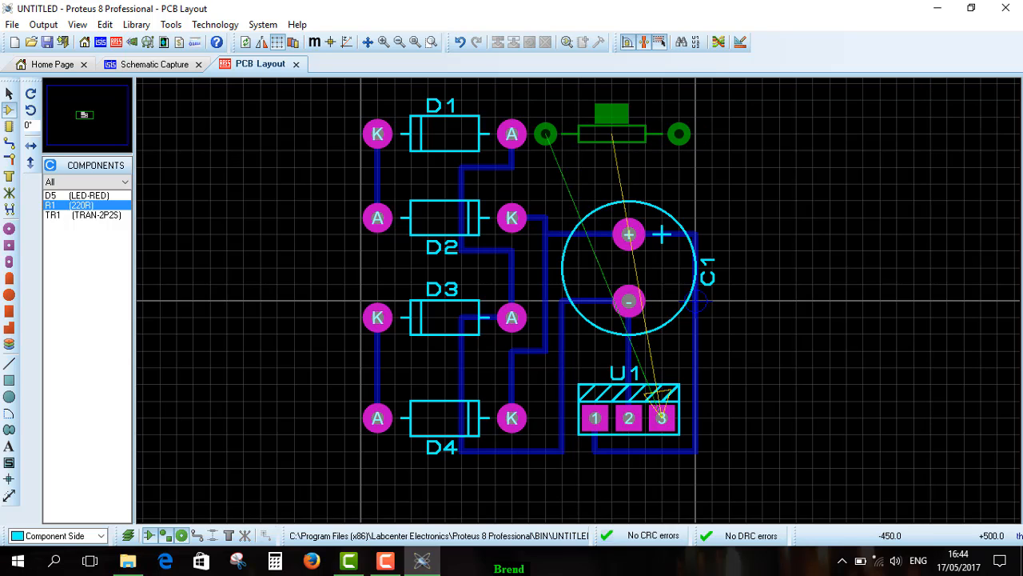
pyautogui.click(629, 134)
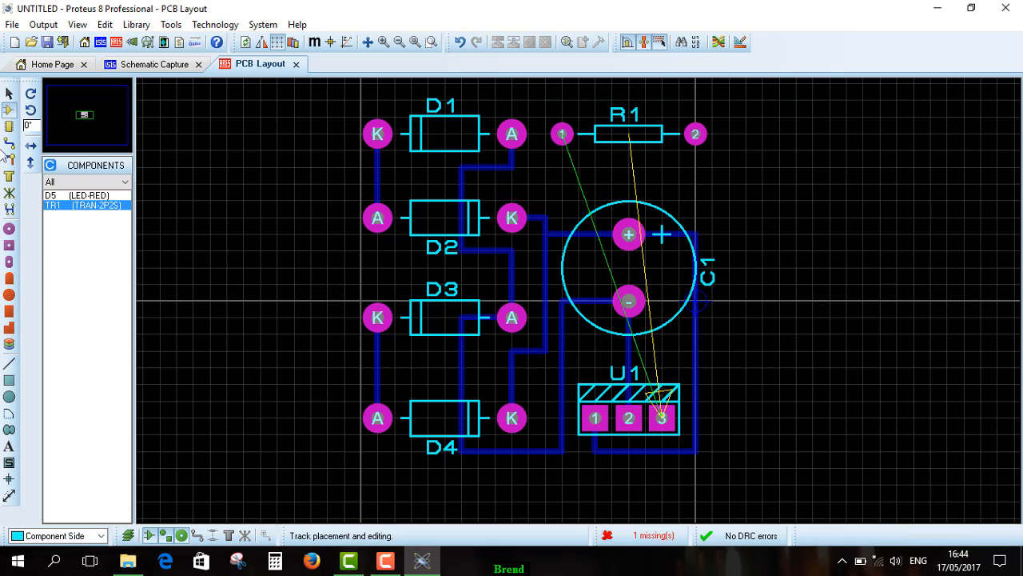
# - Try routing a DEFAULT Bottom Copper trace from R1's pin 1 down and across C1's upper edge, ending beyond the capacitor
pyautogui.click(9, 144)
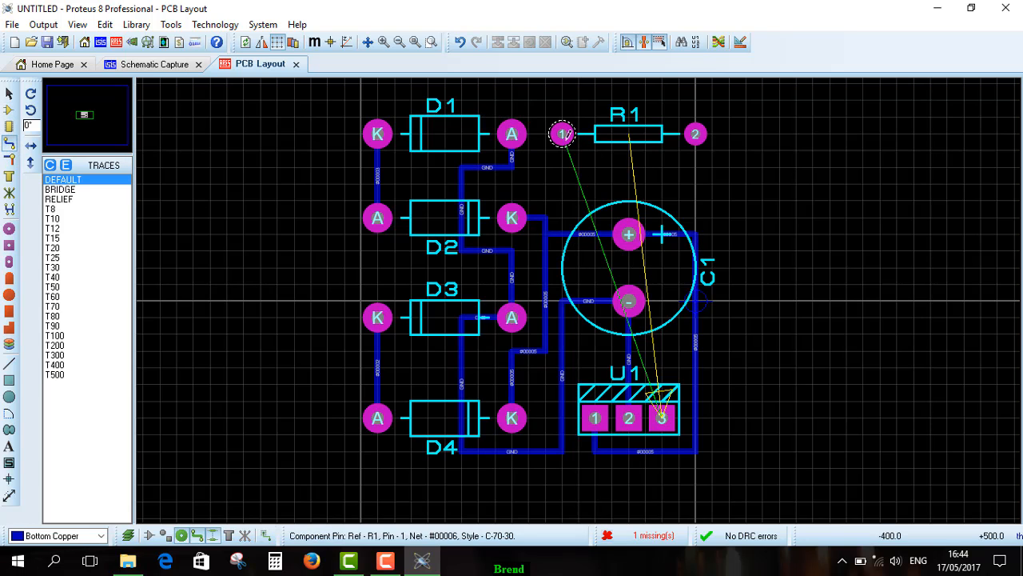
pyautogui.click(563, 134)
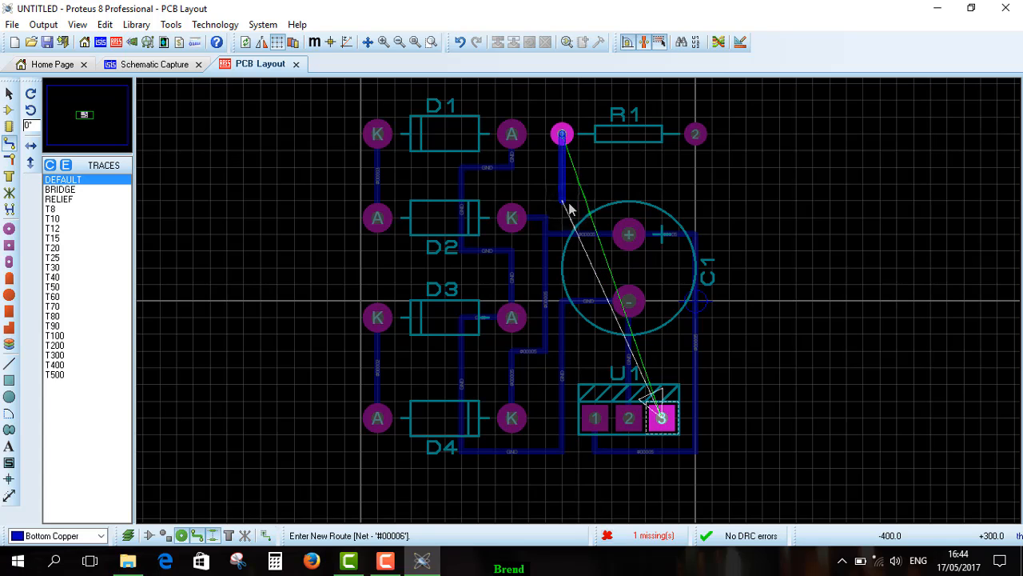
pyautogui.click(567, 202)
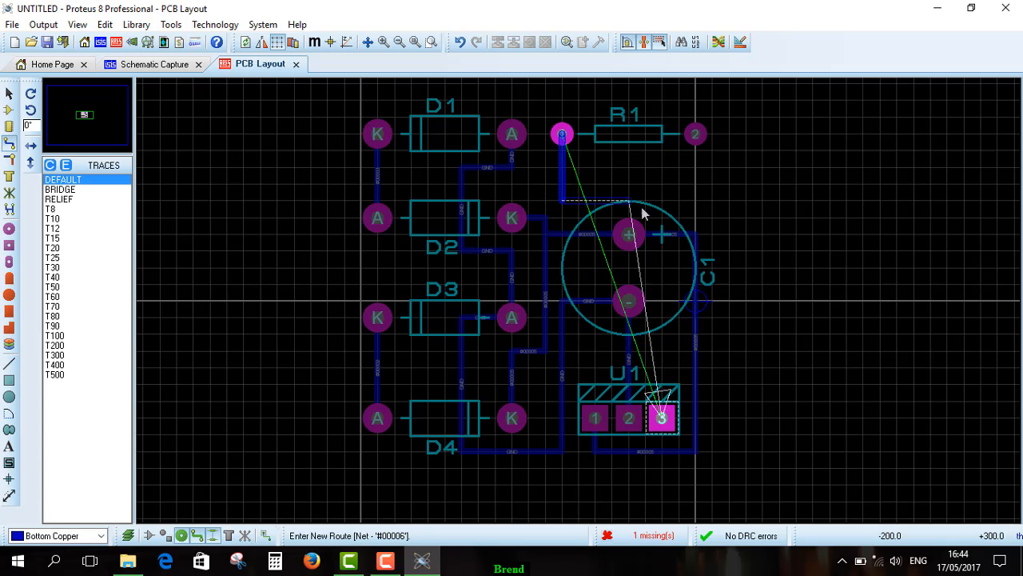
pyautogui.click(728, 209)
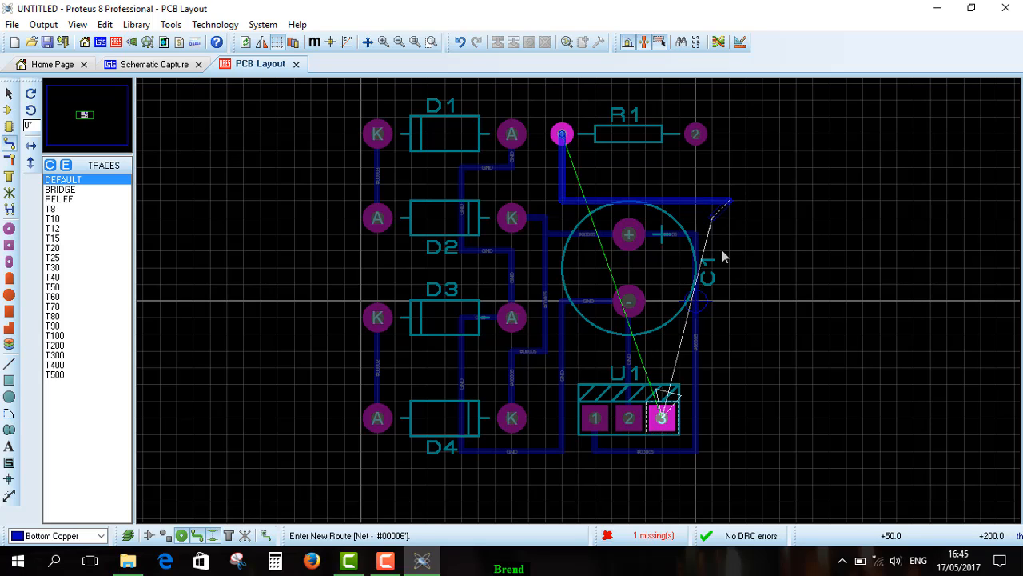
pyautogui.rightClick(727, 396)
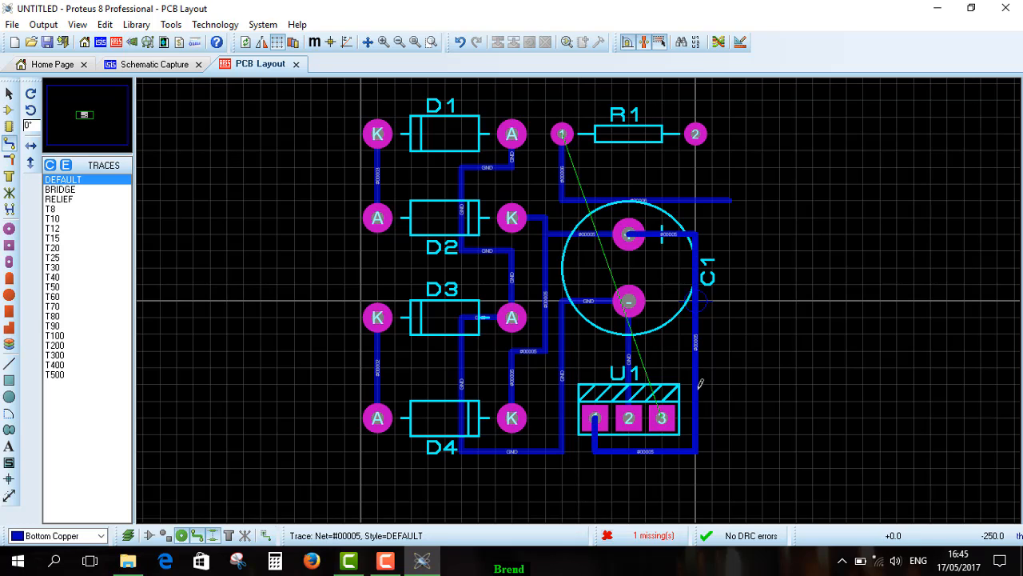
# - Delete the trace from U1's pin 1 to C1's positive pad and the unfinished trace from R1's pin 1
pyautogui.click(8, 93)
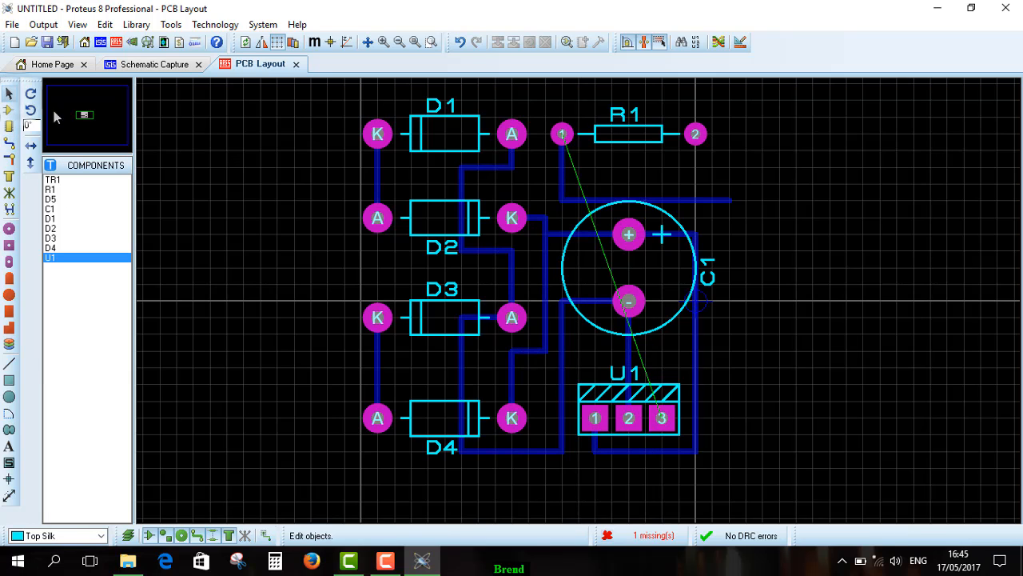
pyautogui.click(696, 359)
pyautogui.rightClick(696, 359)
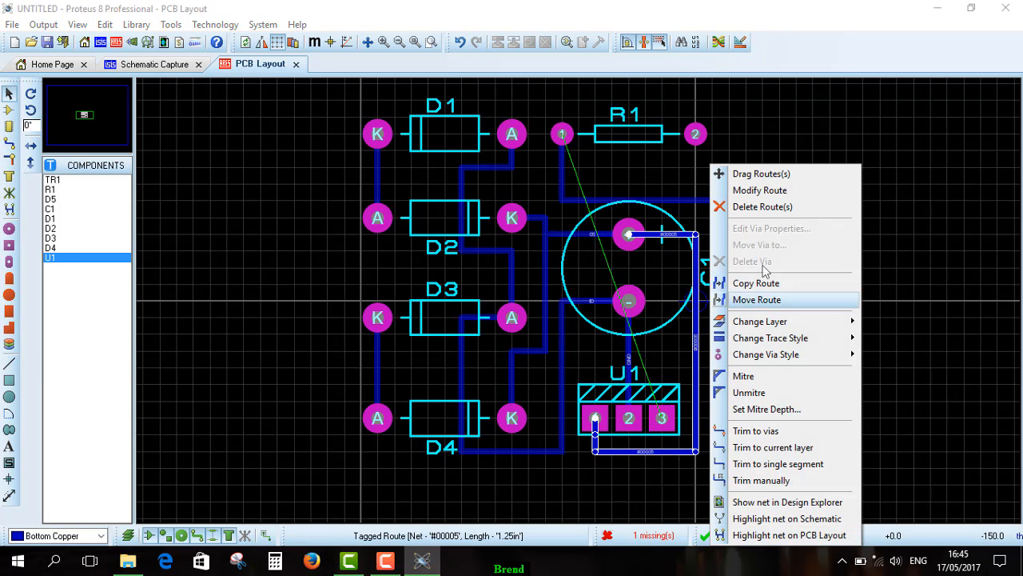
pyautogui.click(767, 210)
pyautogui.rightClick(708, 201)
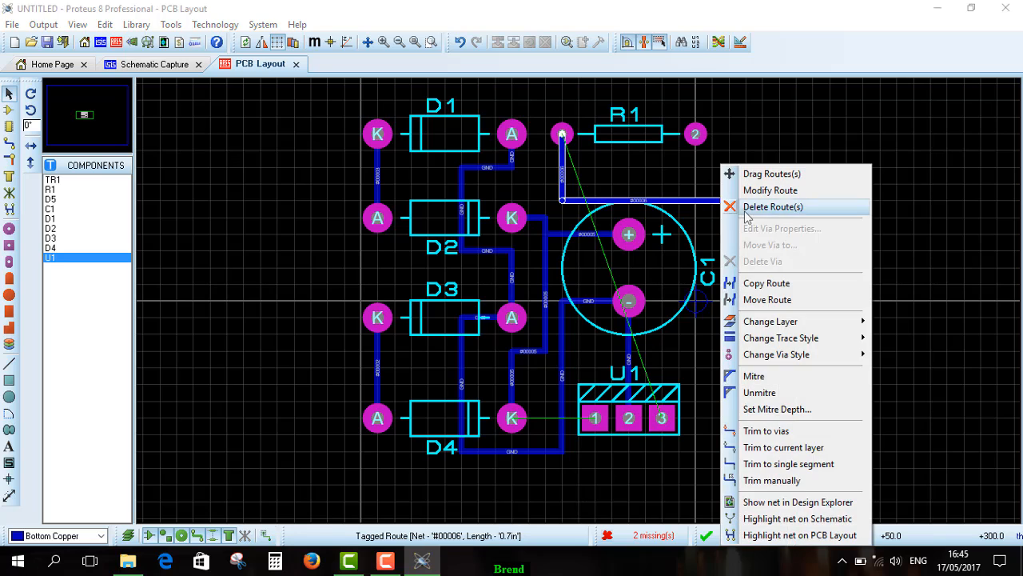
pyautogui.click(748, 207)
pyautogui.click(562, 133)
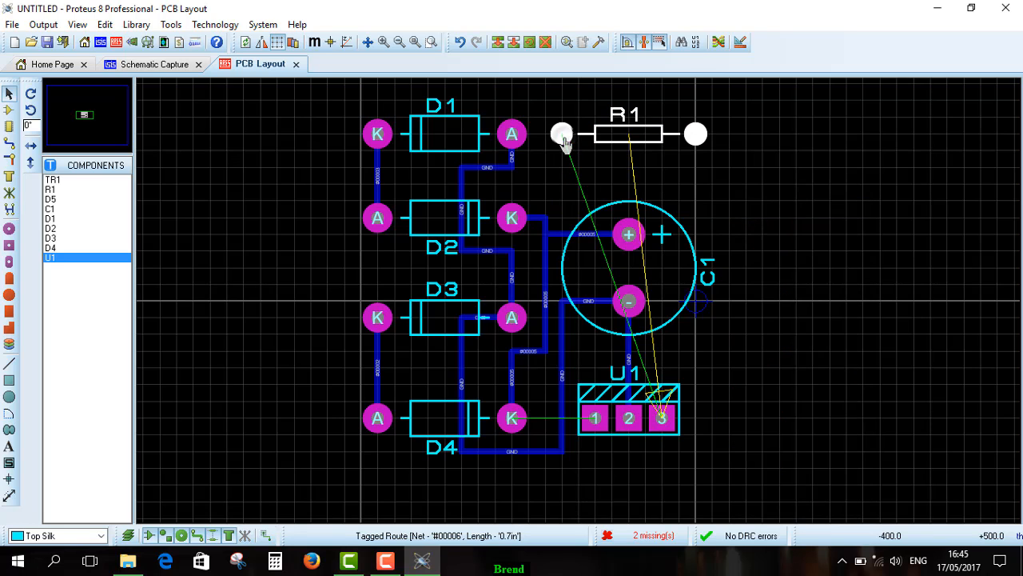
pyautogui.click(555, 164)
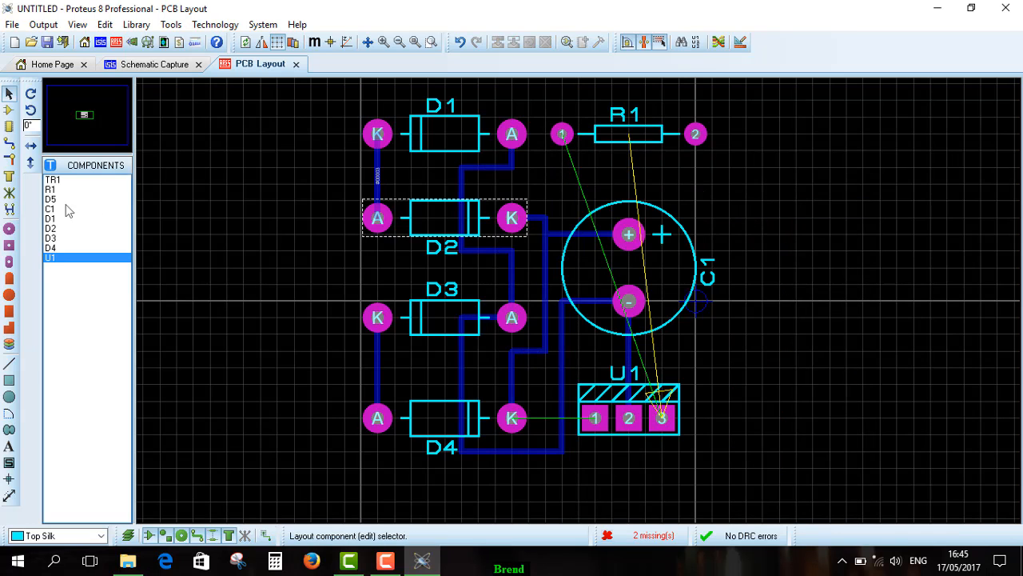
# - Route a DEFAULT Bottom Copper trace from R1's pin 1 down, across C1's upper edge and down to U1's pin 3
pyautogui.click(8, 142)
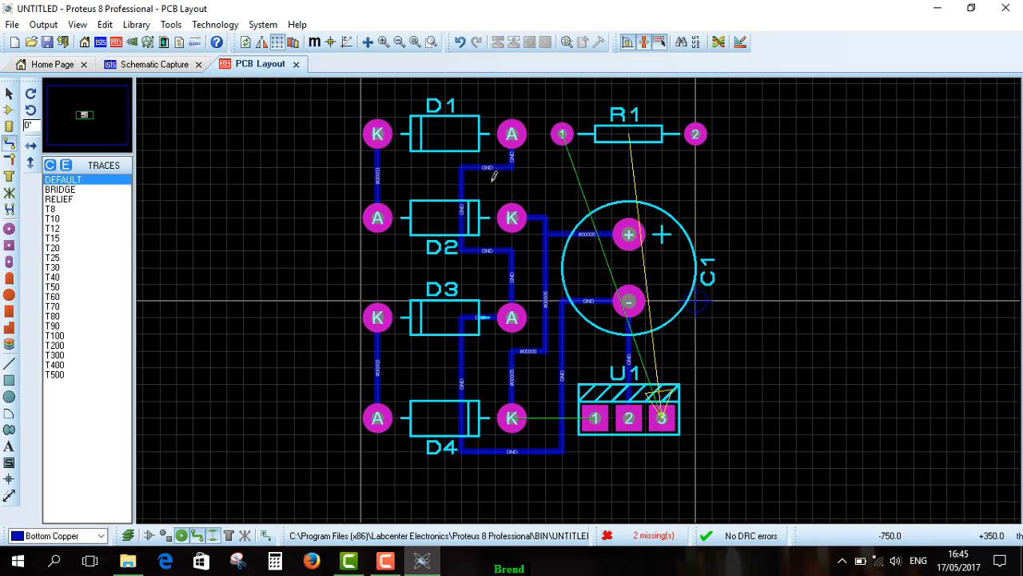
pyautogui.click(562, 133)
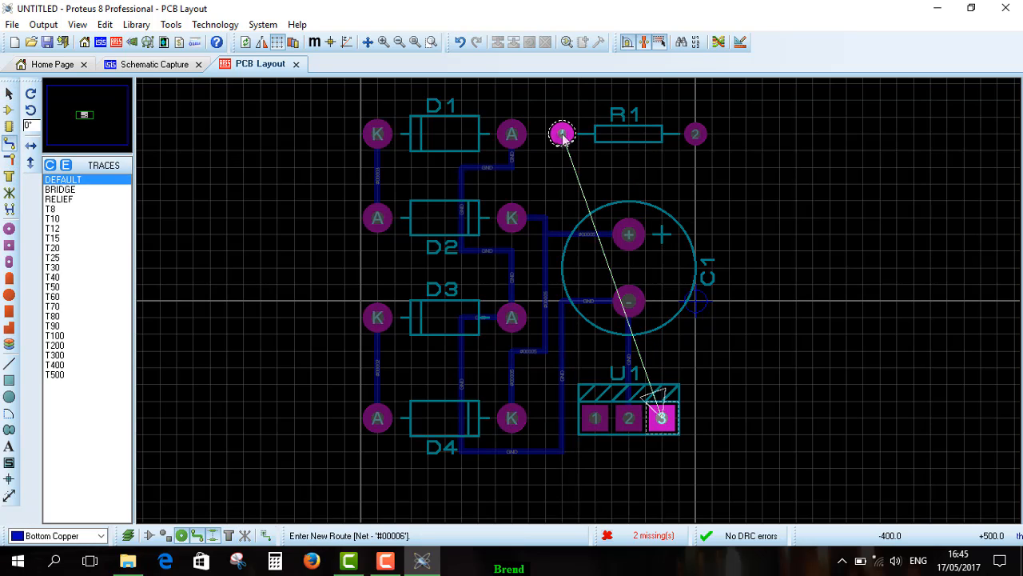
pyautogui.click(571, 200)
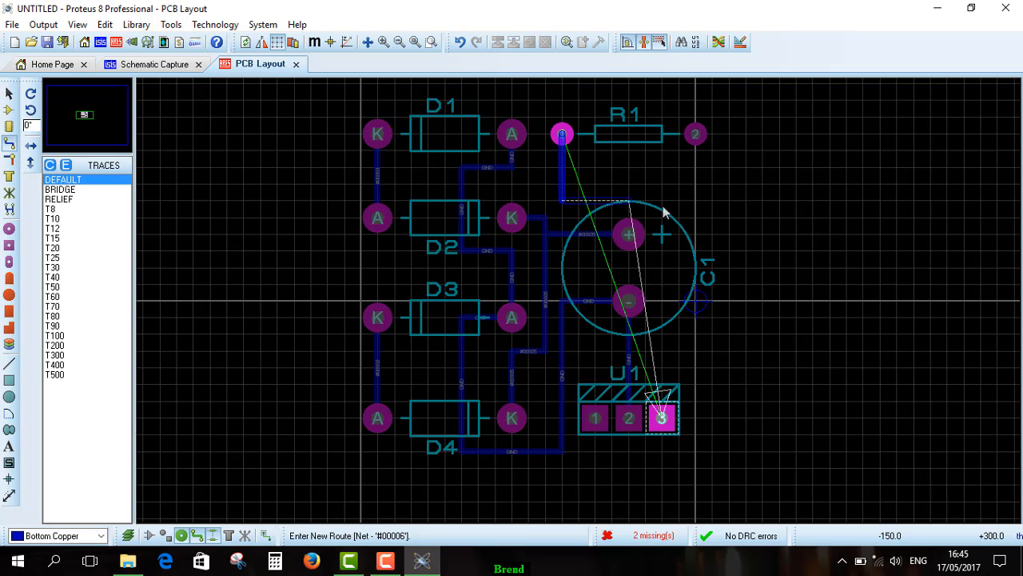
pyautogui.click(728, 206)
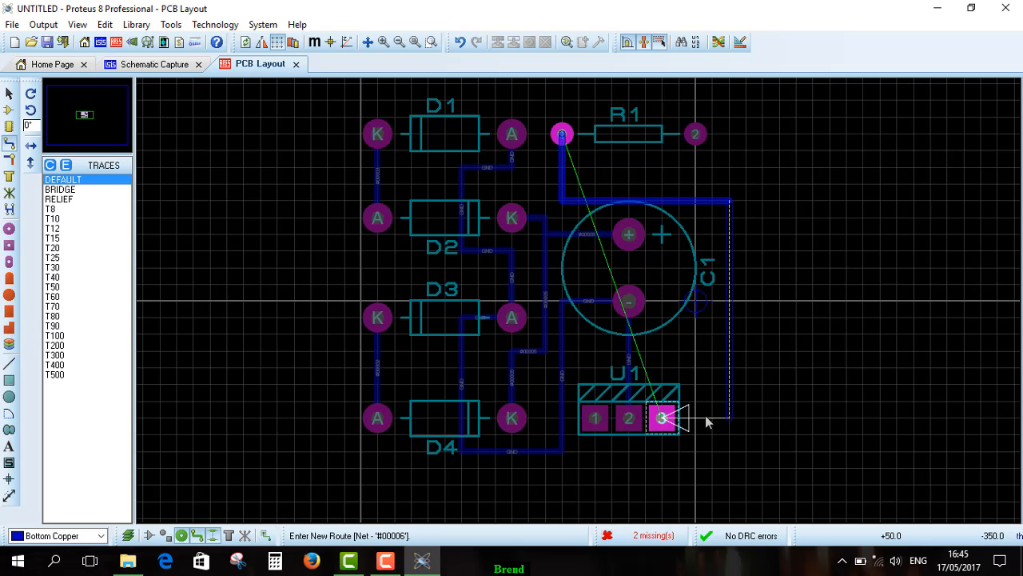
pyautogui.click(663, 417)
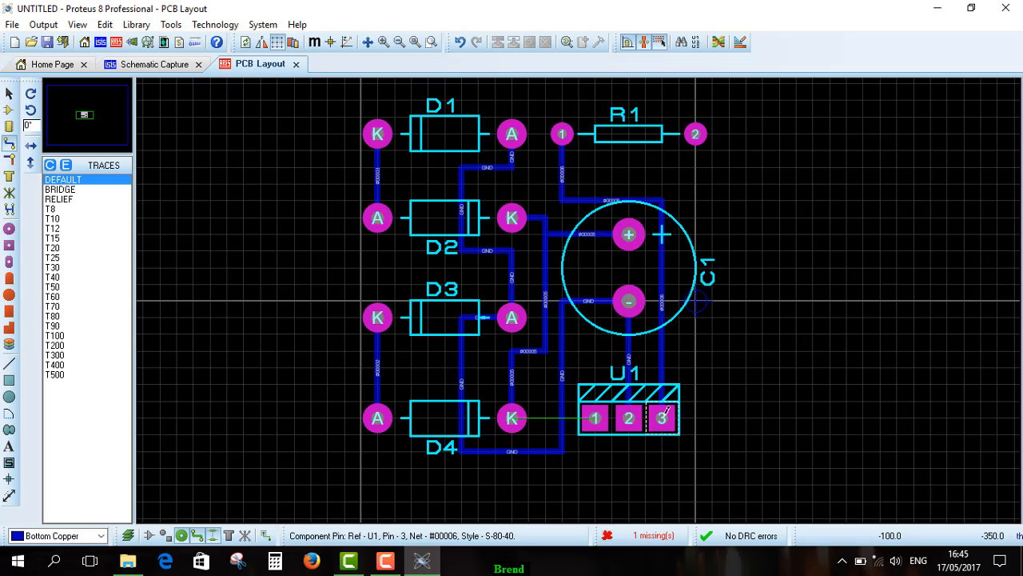
# - Try routing U1's pin 1 under U1, up C1's outer side, between R1's pads and past D1's A pad to D2's K pad
pyautogui.click(598, 417)
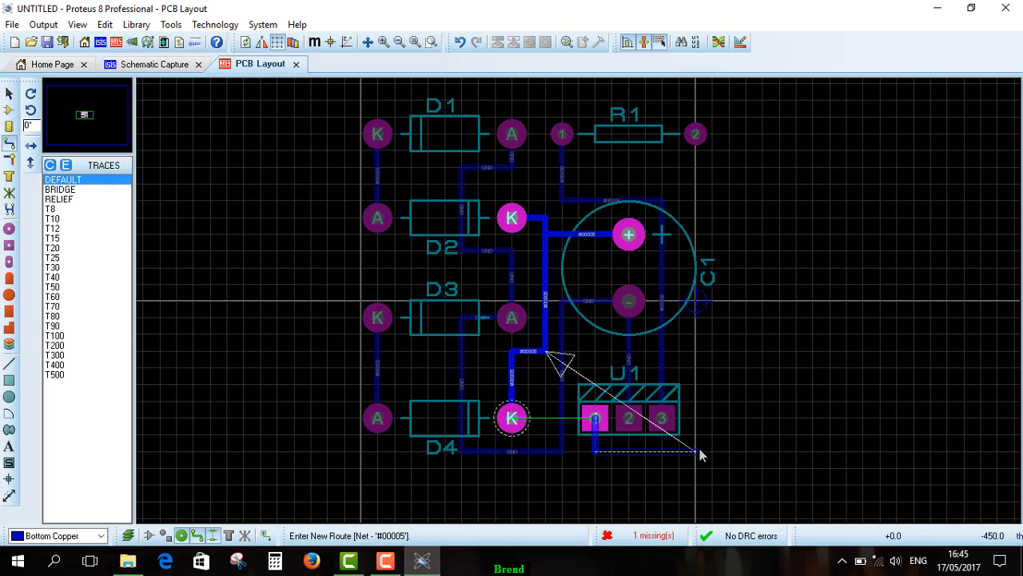
pyautogui.click(702, 453)
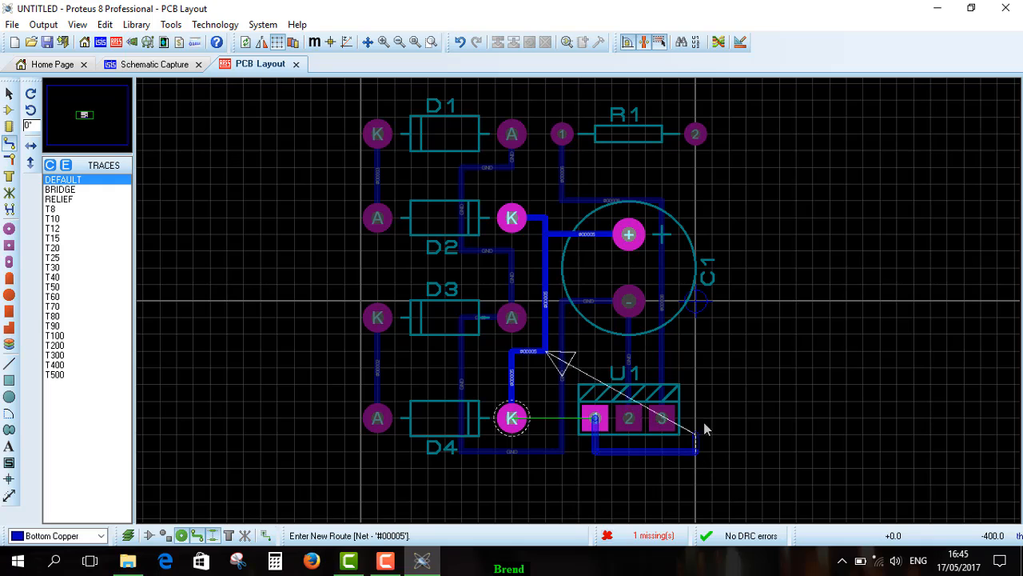
pyautogui.click(696, 171)
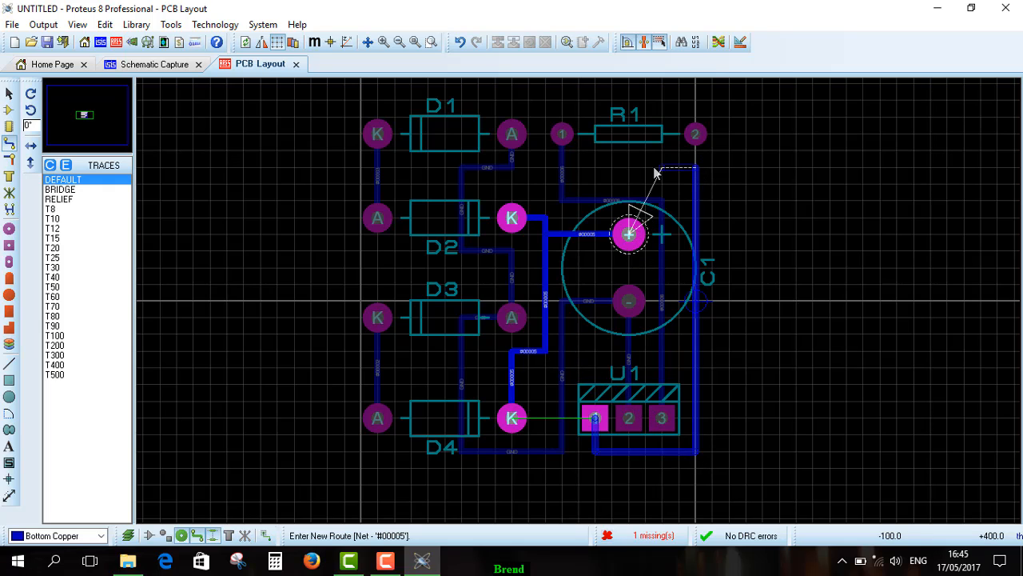
pyautogui.click(623, 169)
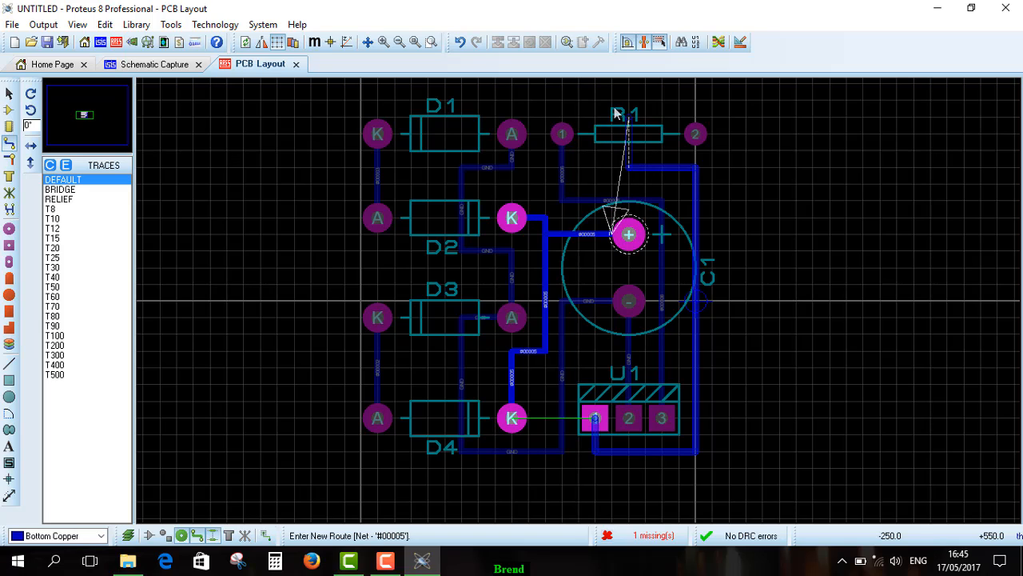
pyautogui.click(627, 101)
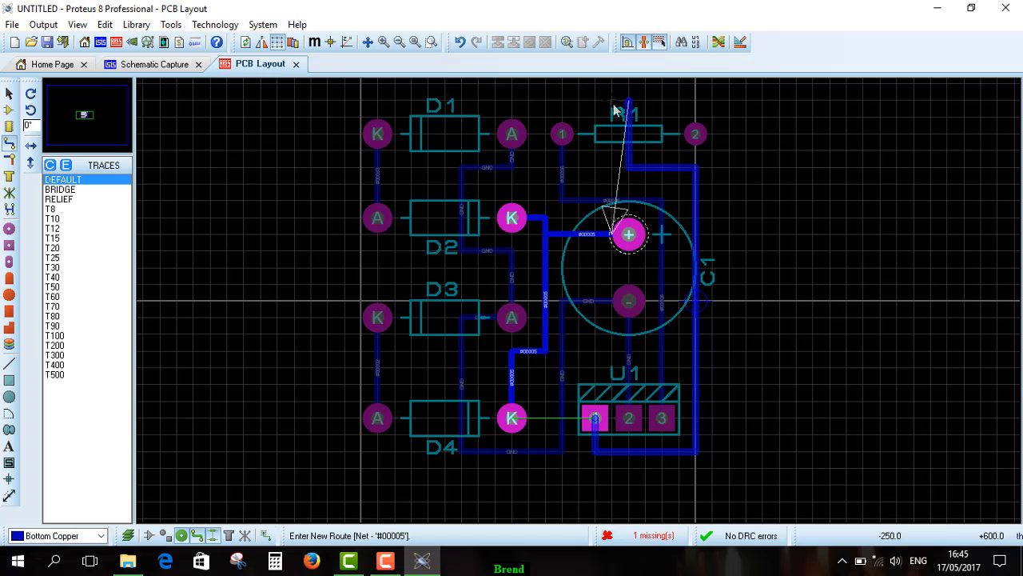
pyautogui.click(542, 102)
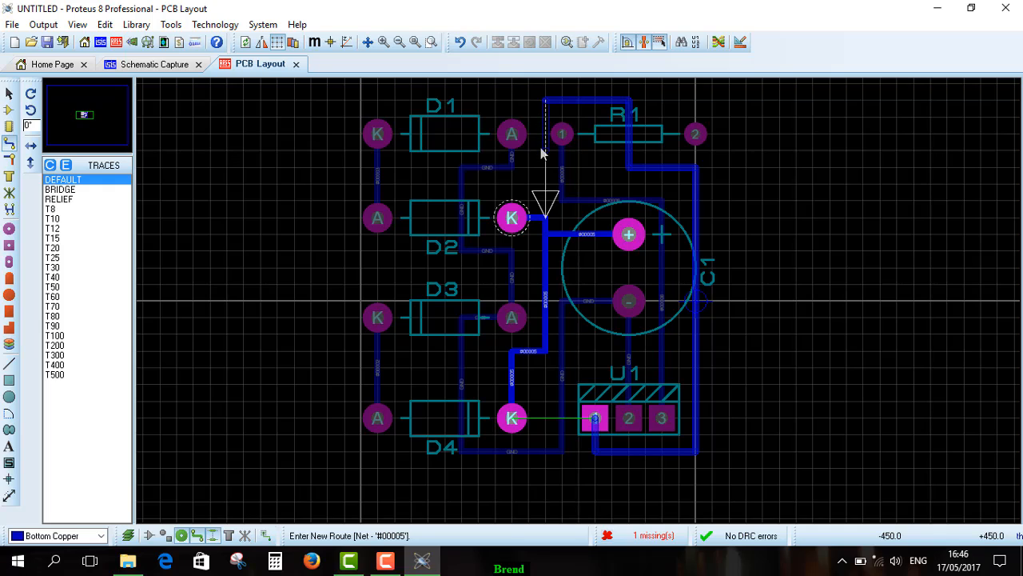
pyautogui.doubleClick(541, 102)
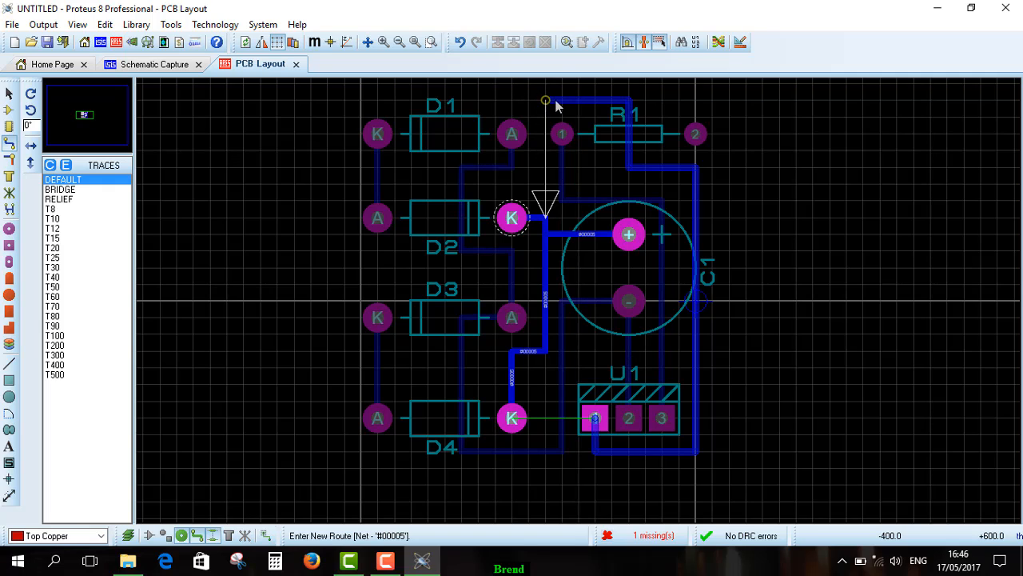
pyautogui.press('space')
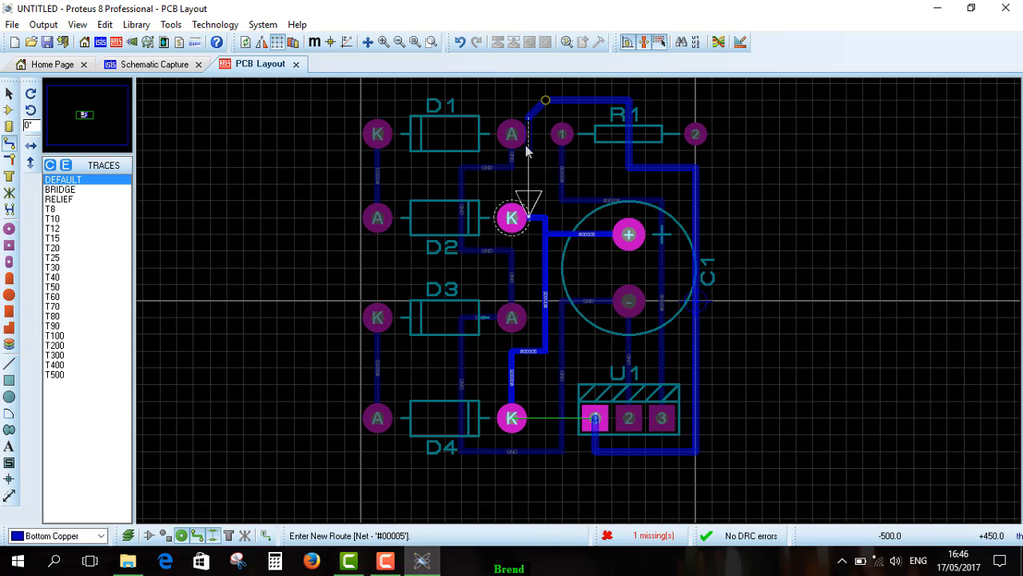
pyautogui.click(528, 221)
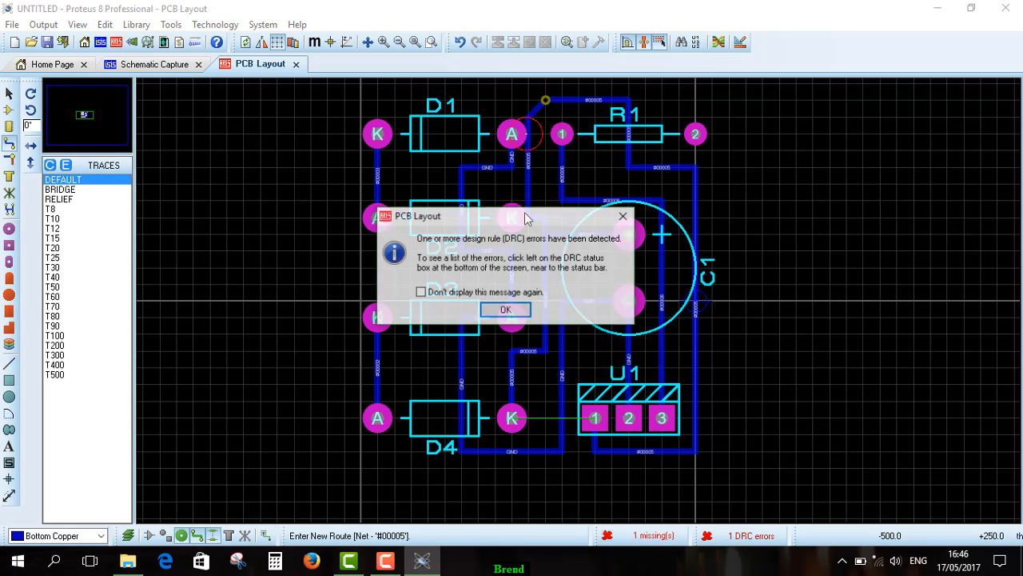
pyautogui.click(505, 309)
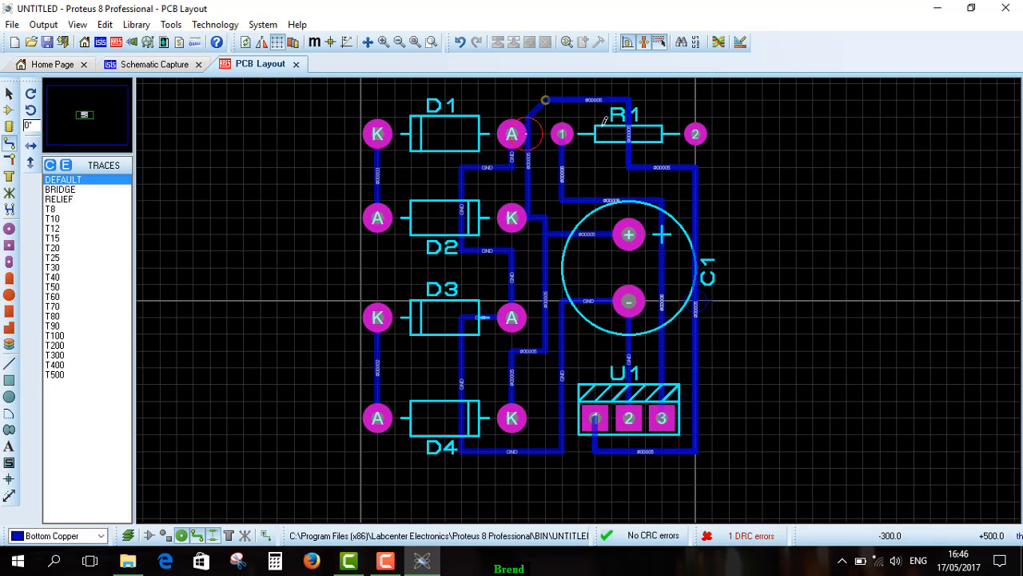
# - Delete the trace from U1's pin 1 to D2's K pad
pyautogui.click(8, 93)
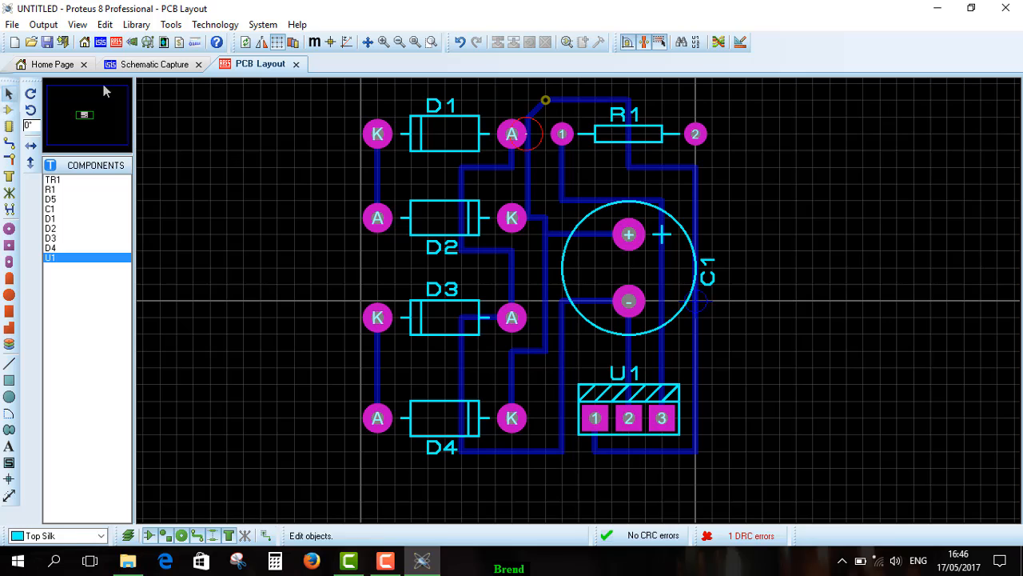
pyautogui.rightClick(609, 96)
pyautogui.click(649, 135)
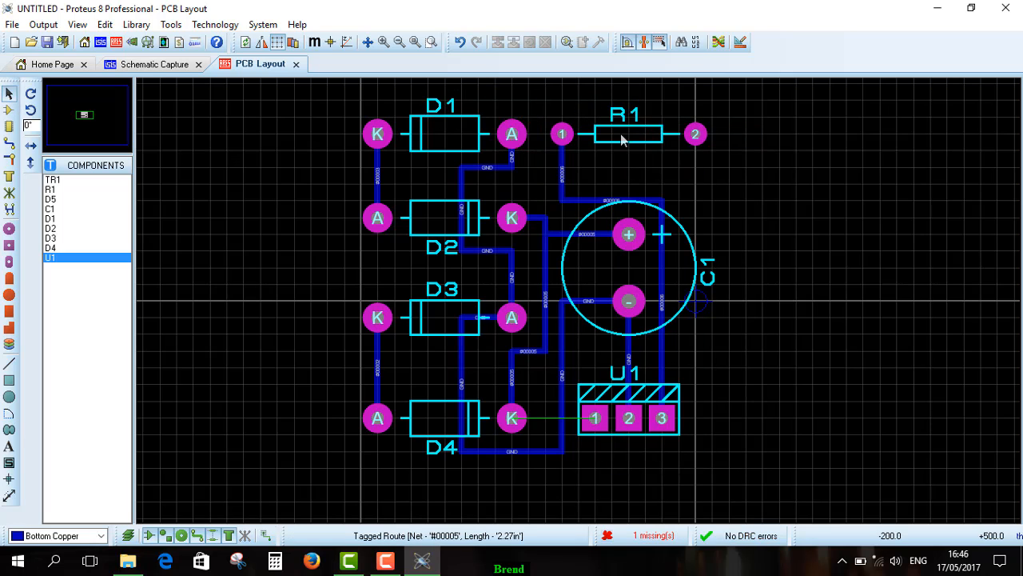
pyautogui.rightClick(621, 137)
pyautogui.press('Escape')
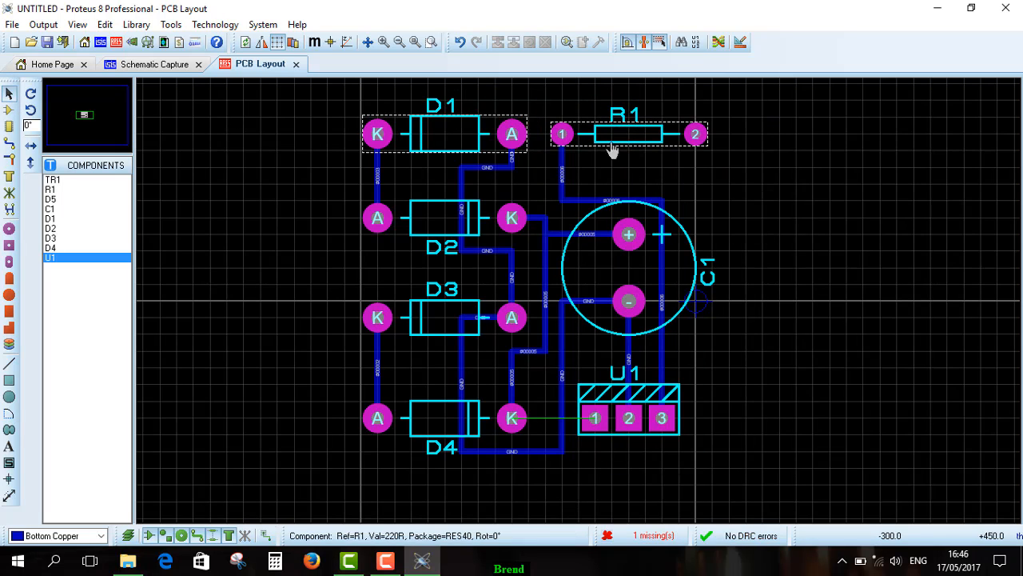
# - Shift R1's label about 50 th to the right, and move R1 itself about 50 th right with its trace attached
pyautogui.click(629, 136)
pyautogui.moveTo(623, 124); pyautogui.dragTo(642, 121)
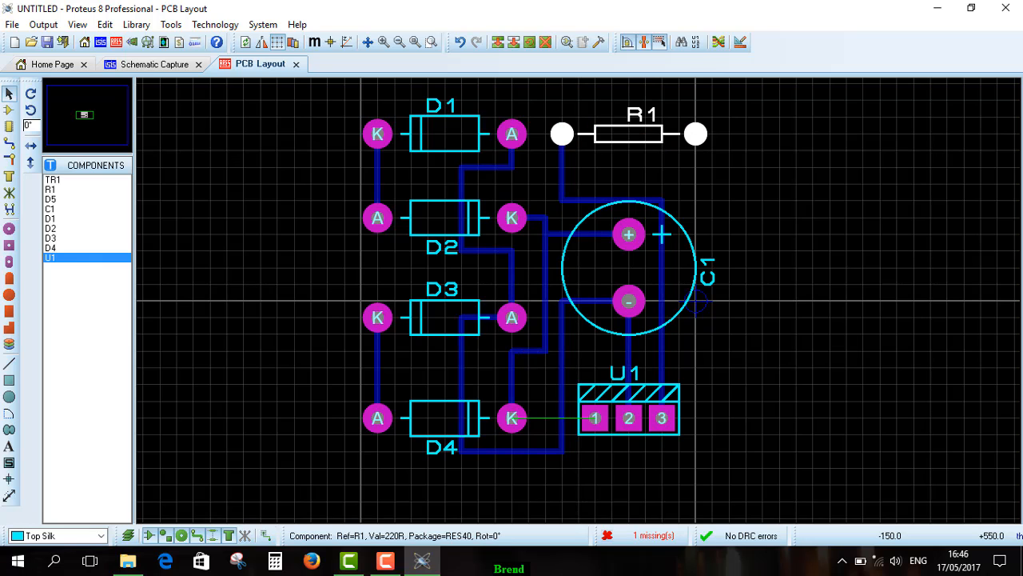
pyautogui.doubleClick(646, 141)
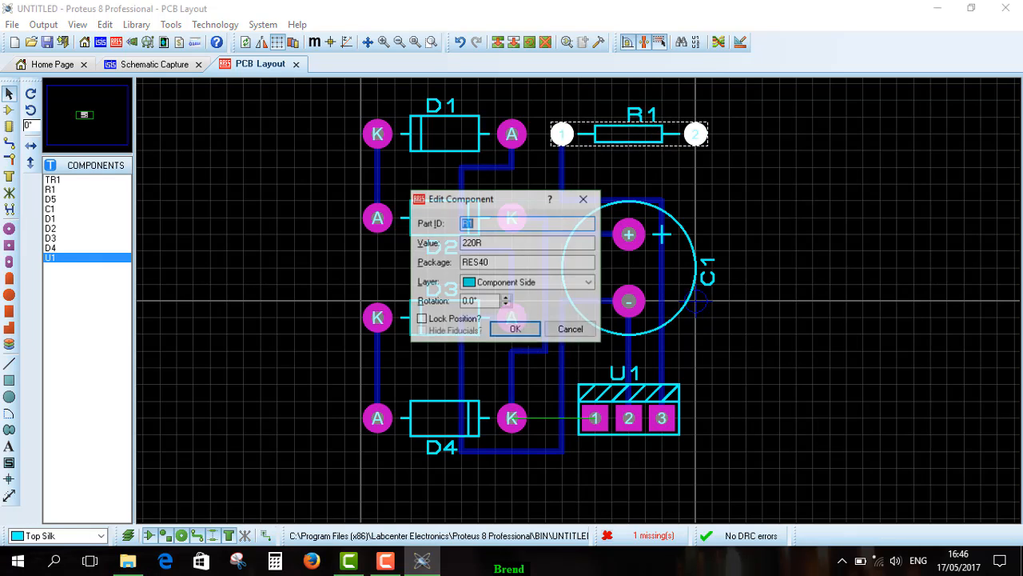
pyautogui.click(569, 334)
pyautogui.doubleClick(644, 142)
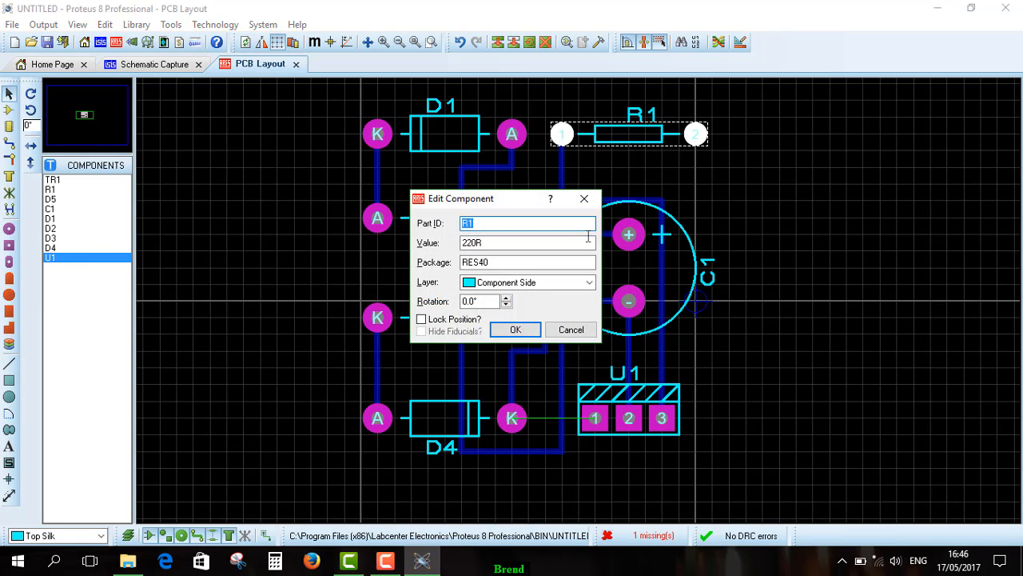
pyautogui.click(570, 328)
pyautogui.moveTo(658, 137); pyautogui.dragTo(675, 137)
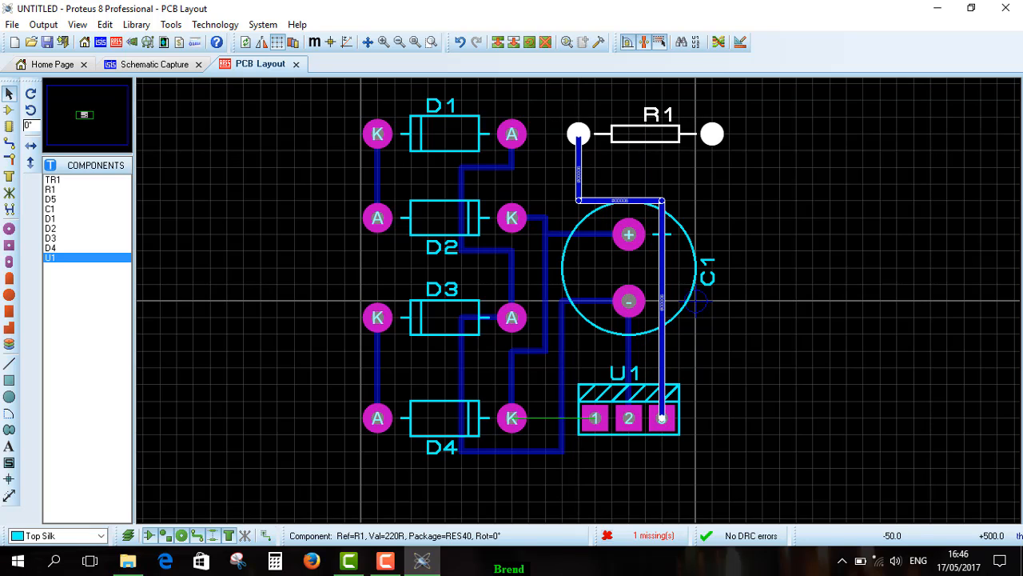
pyautogui.click(700, 172)
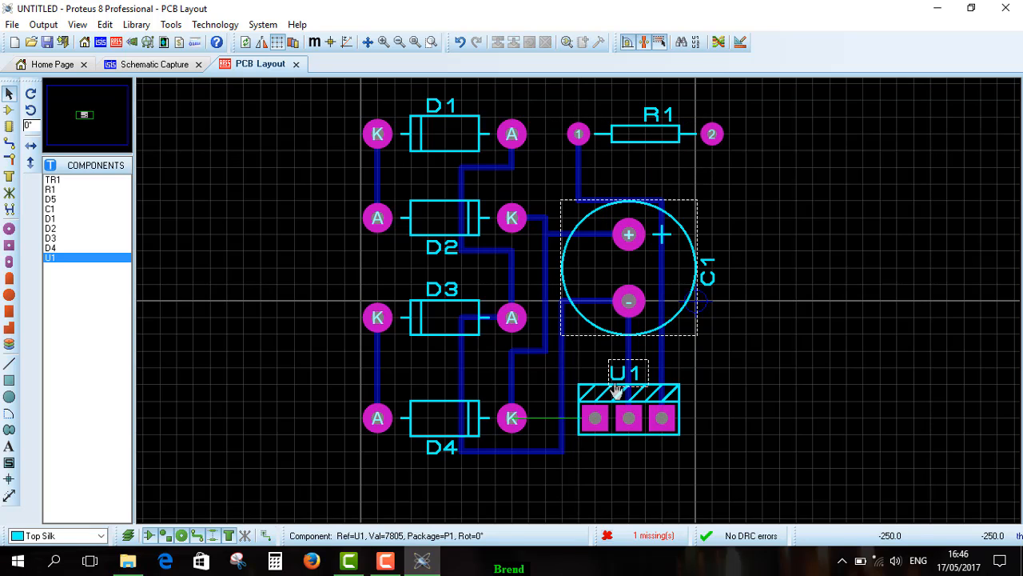
# - Route Bottom Copper from U1's pin 1 under U1, up outside C1, between R1's pads, over pin 1 and down to the trace at D2's K pad
pyautogui.click(10, 144)
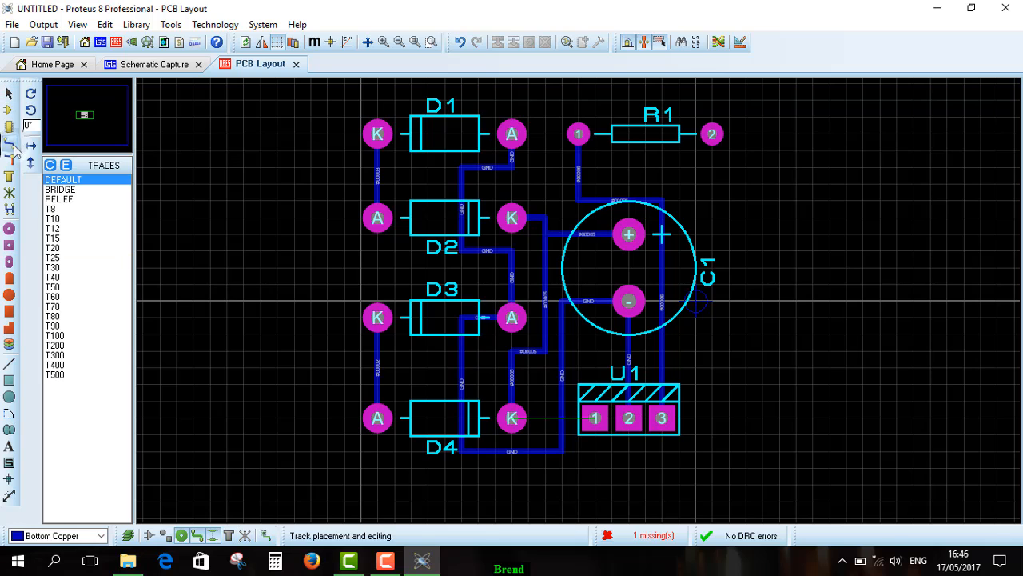
pyautogui.click(512, 417)
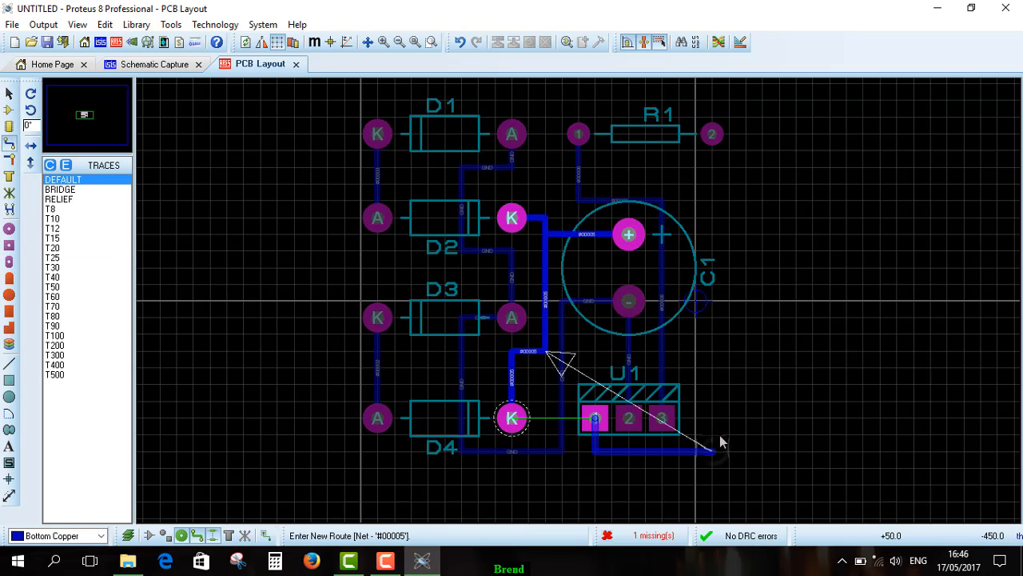
pyautogui.click(718, 445)
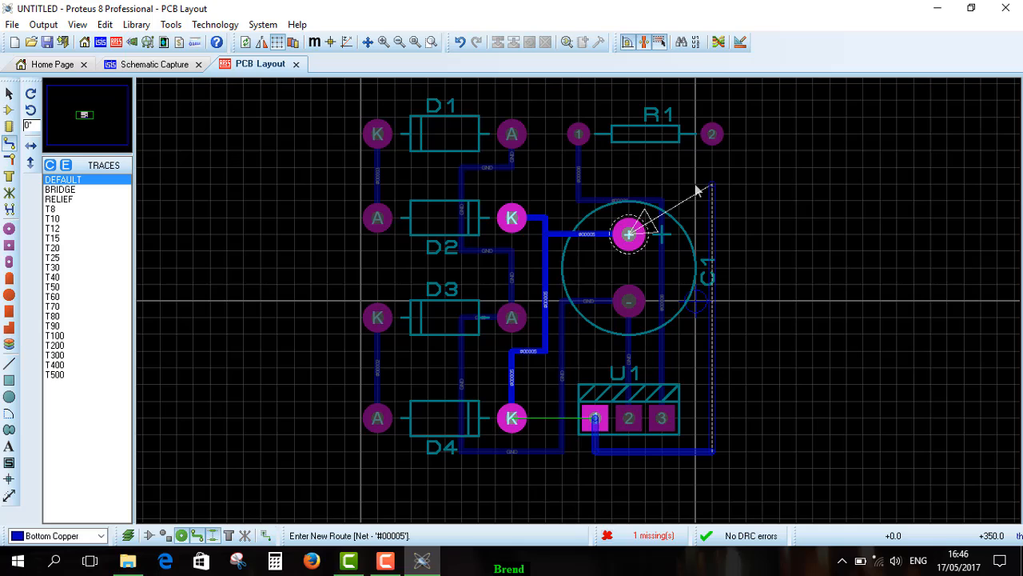
pyautogui.click(645, 168)
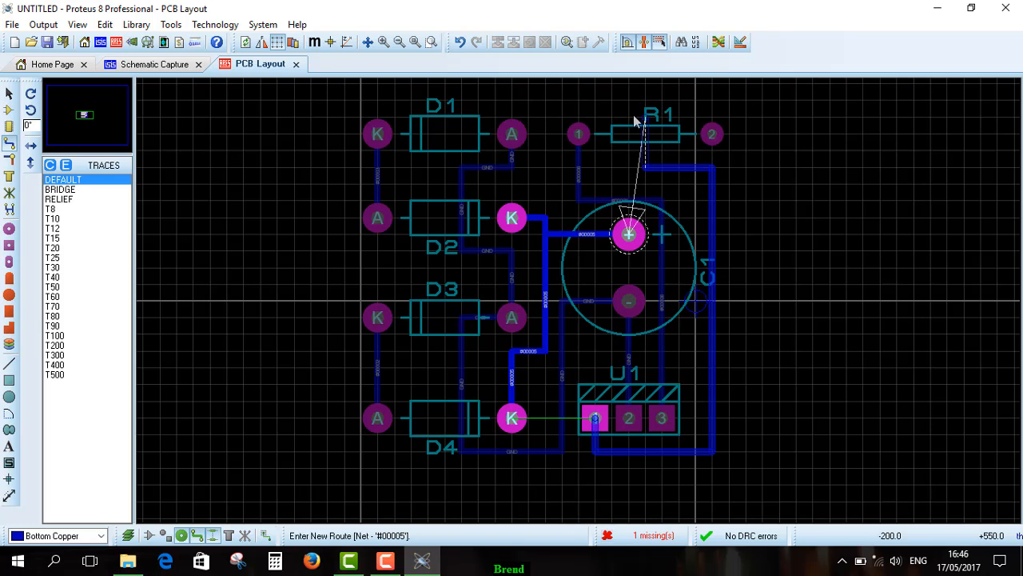
pyautogui.click(632, 110)
pyautogui.click(547, 106)
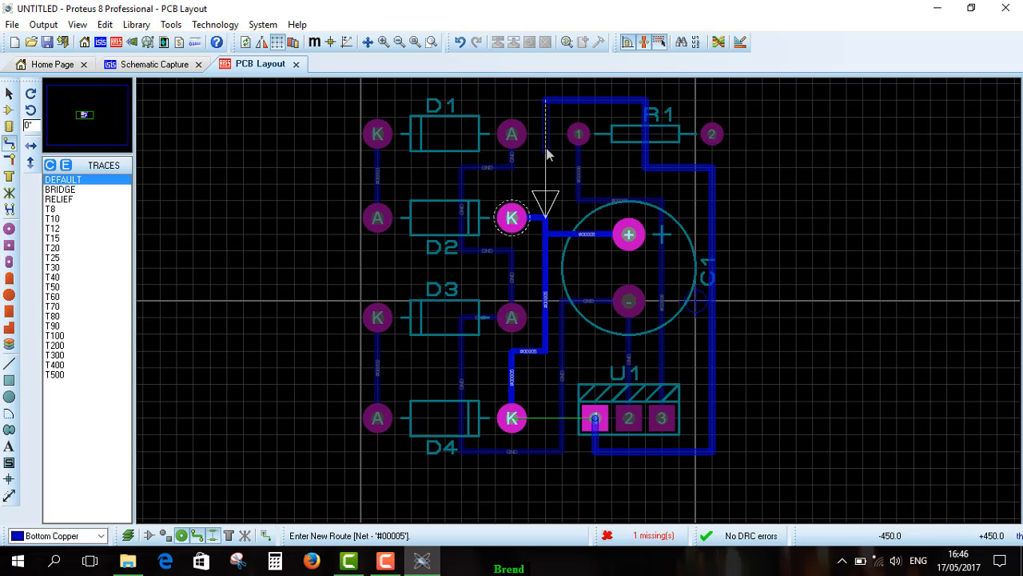
pyautogui.click(546, 218)
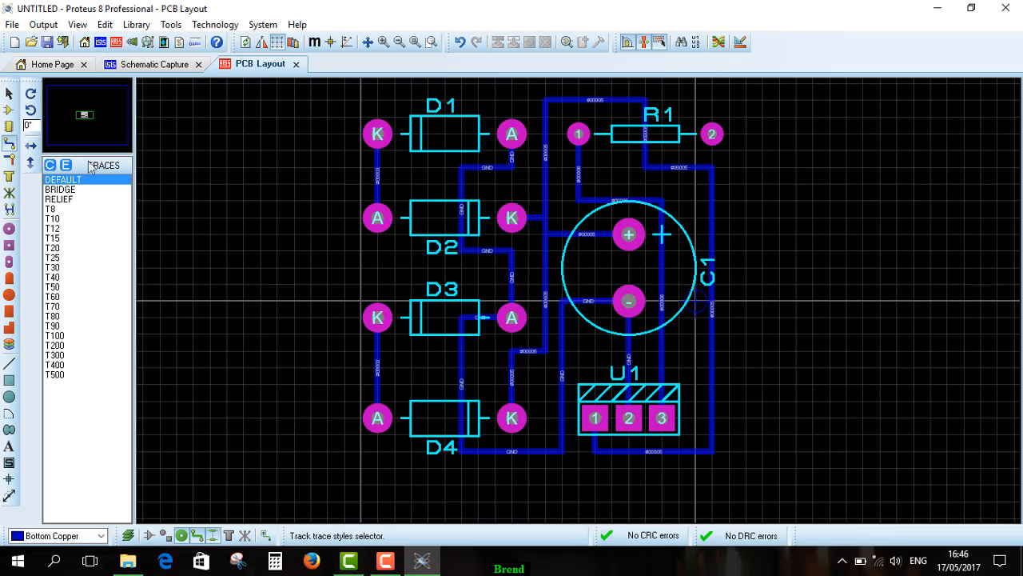
# - In Schematic Capture, assign D5 the PCB package LED (light emitting diode, 100th pitch, A-K pinout), found with the keyword led
pyautogui.click(9, 110)
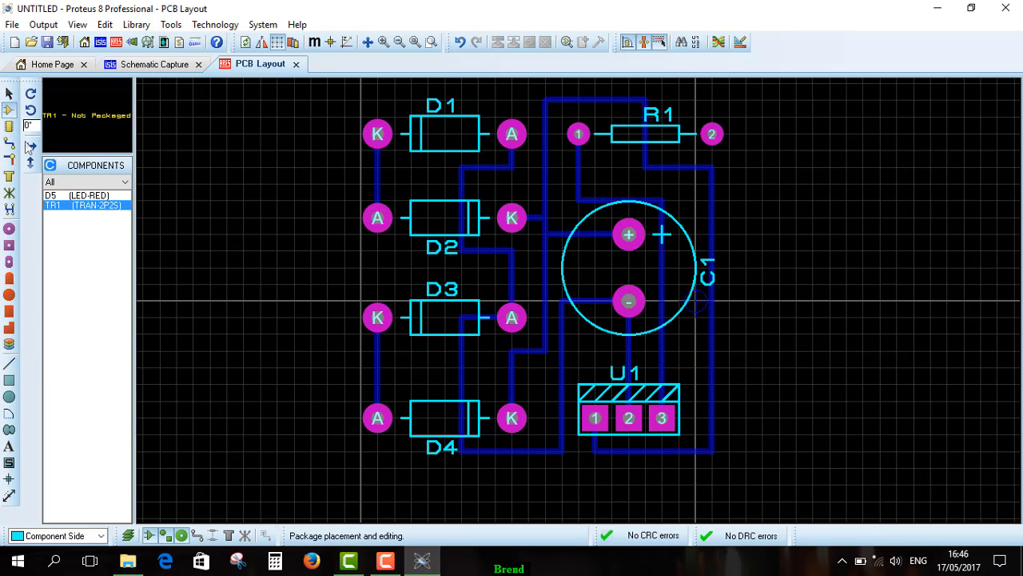
pyautogui.click(63, 195)
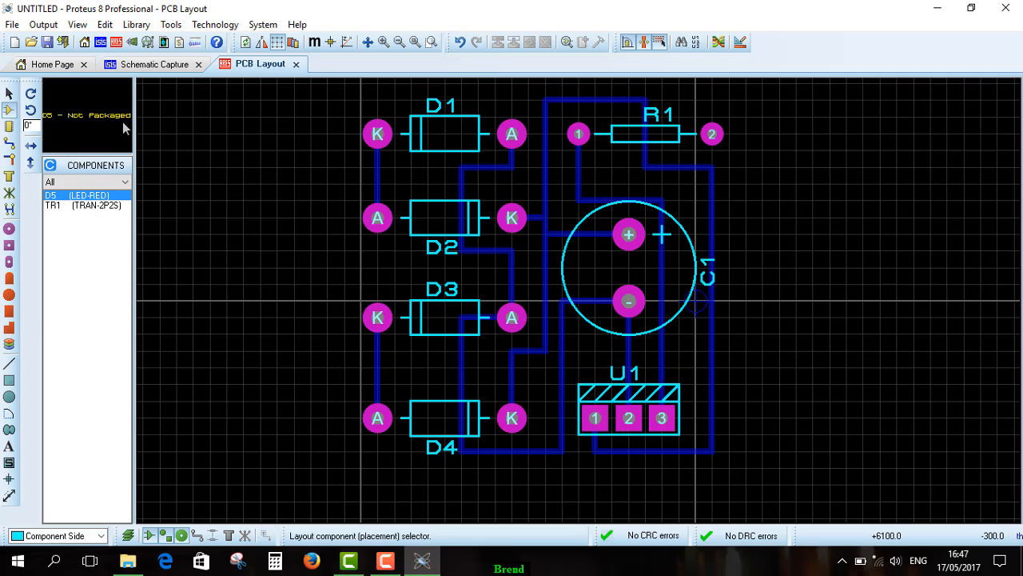
pyautogui.click(91, 207)
pyautogui.click(80, 196)
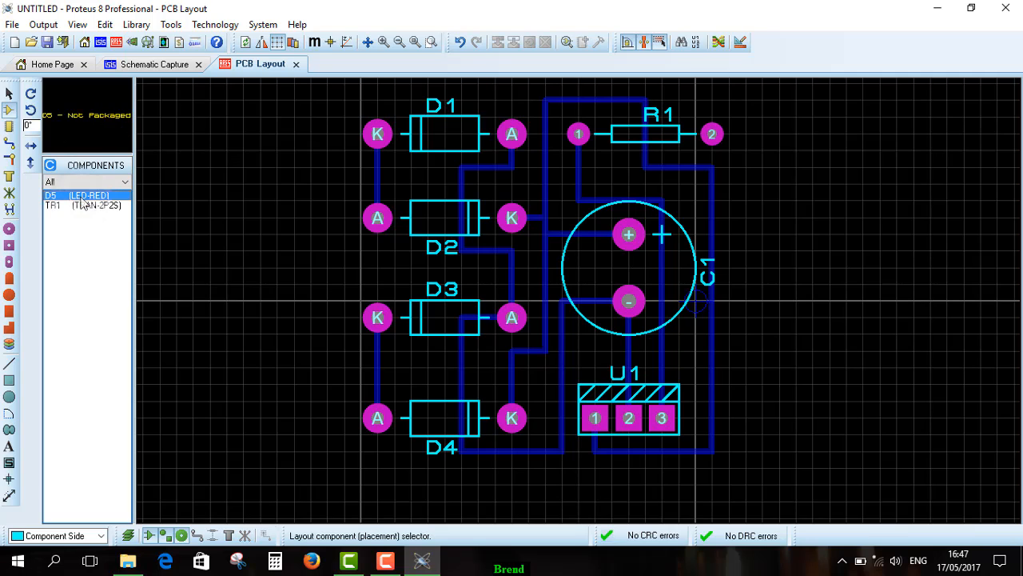
pyautogui.click(154, 68)
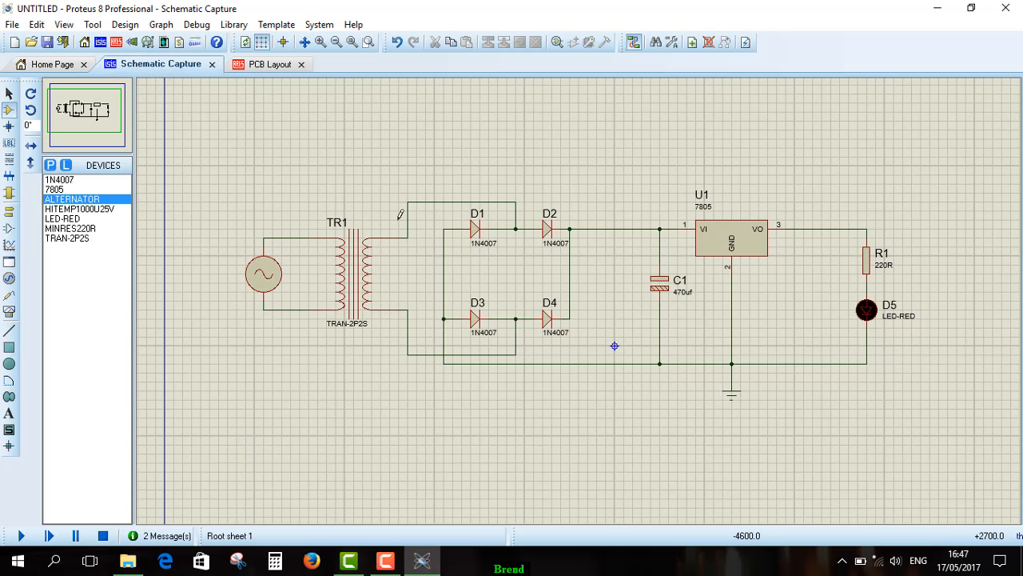
pyautogui.doubleClick(869, 314)
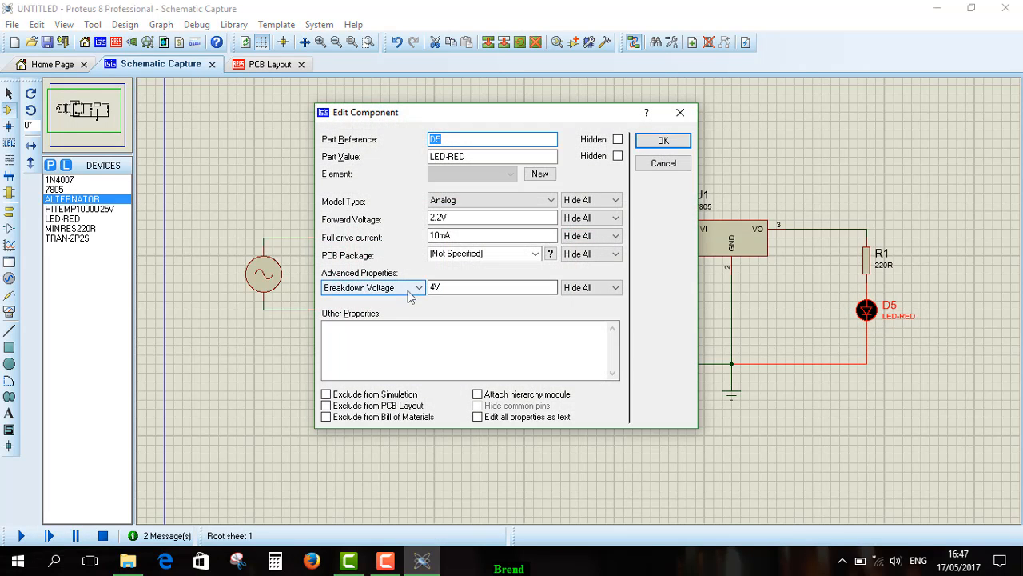
pyautogui.click(551, 254)
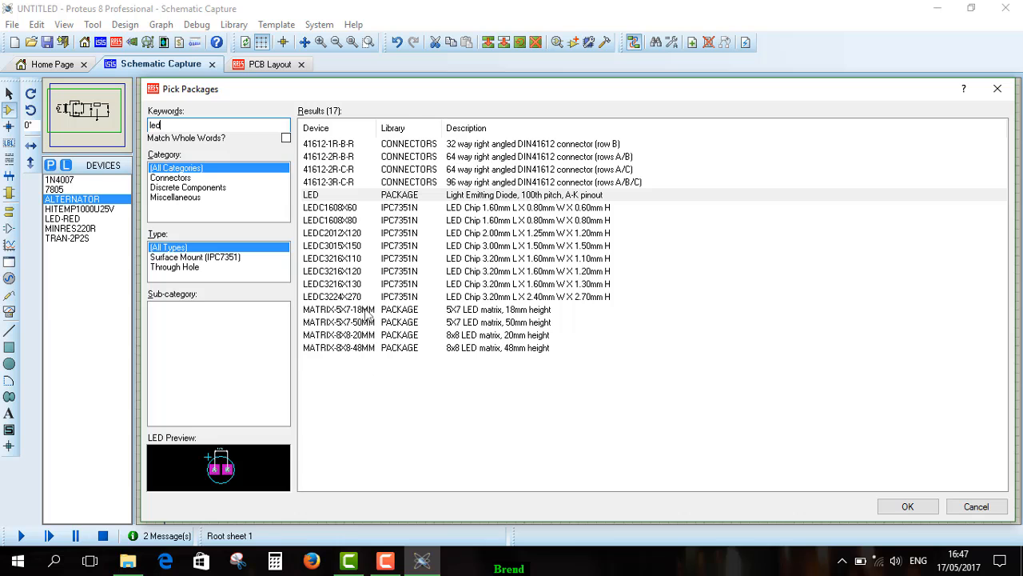
pyautogui.click(312, 196)
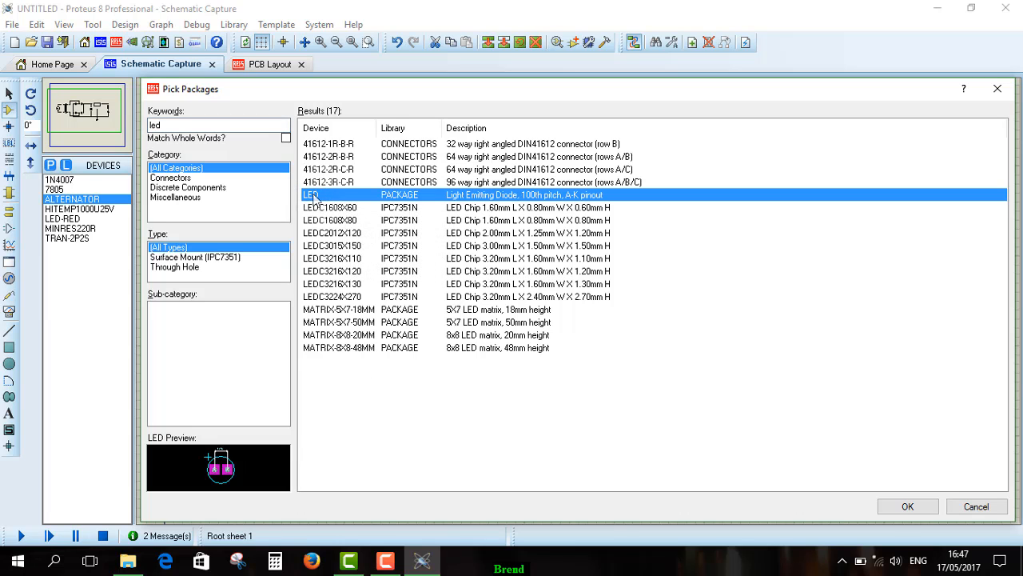
pyautogui.click(922, 504)
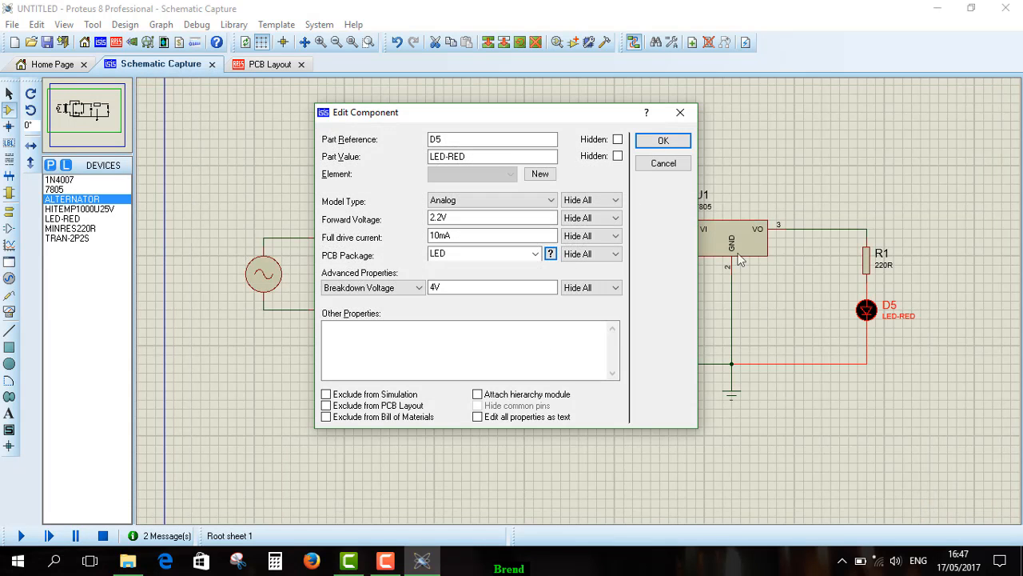
pyautogui.click(663, 141)
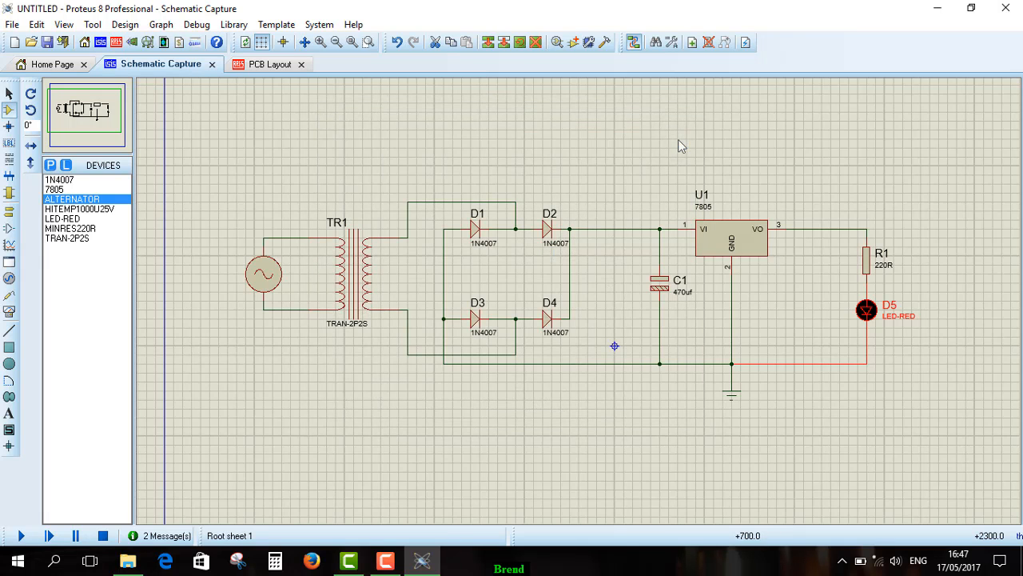
# - Place D5 in the PCB layout on the Component Side, just left of D1's K pad
pyautogui.click(260, 64)
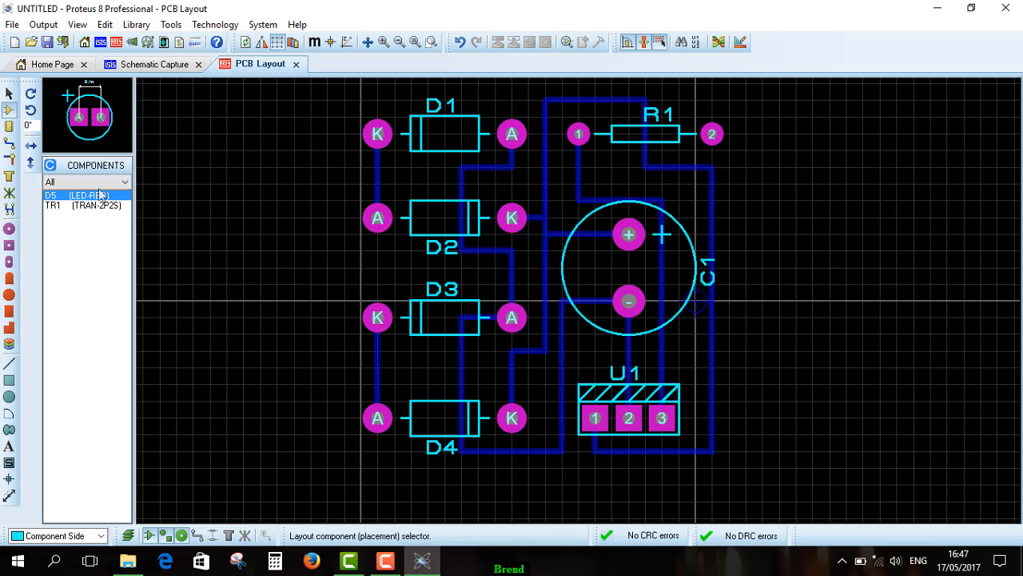
pyautogui.click(769, 227)
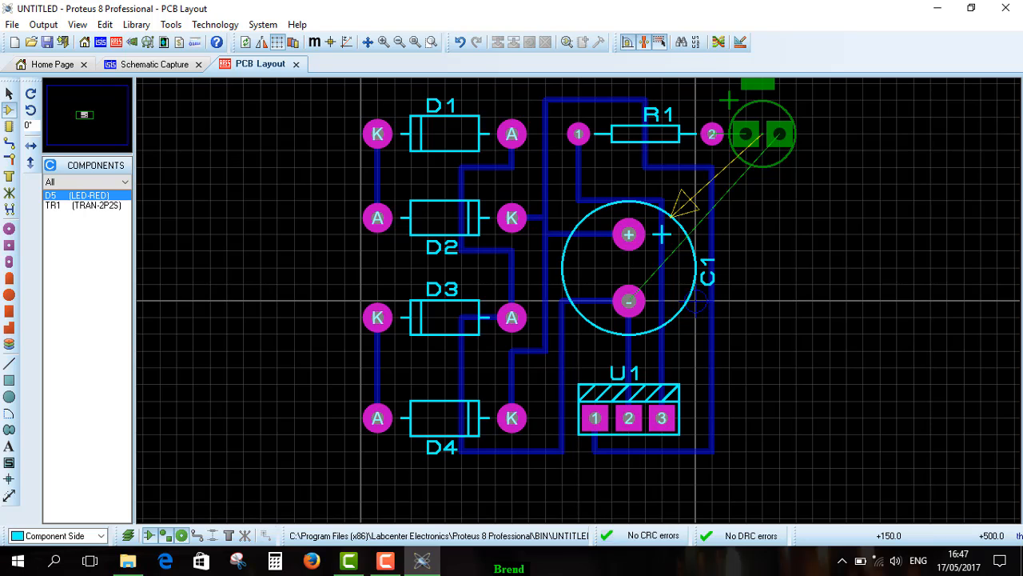
pyautogui.scroll(-1, 763, 133)
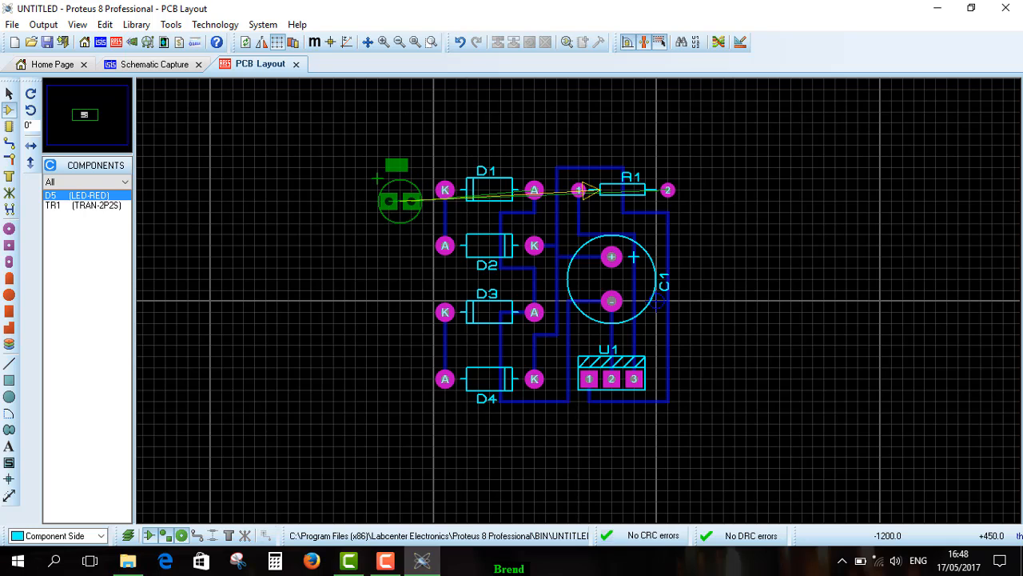
pyautogui.click(399, 200)
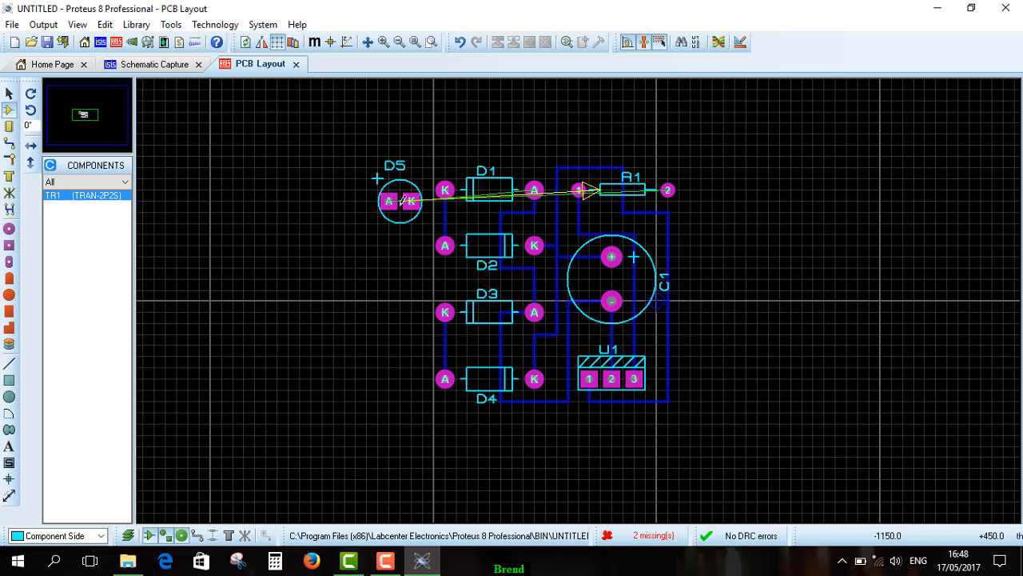
# - Rotate D5 anti-clockwise once so its K and A pads stack vertically, and deselect it
pyautogui.click(8, 94)
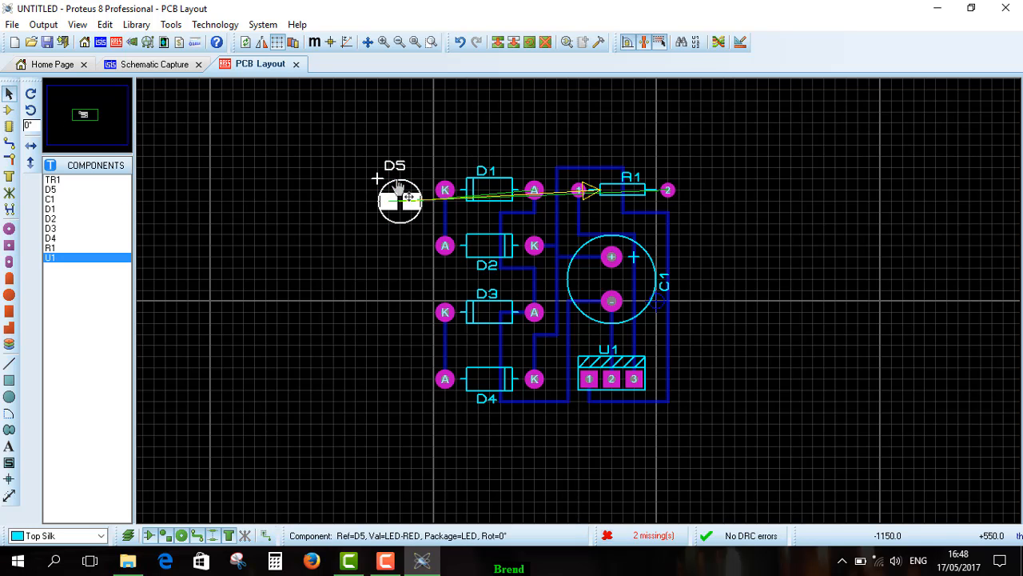
pyautogui.rightClick(405, 195)
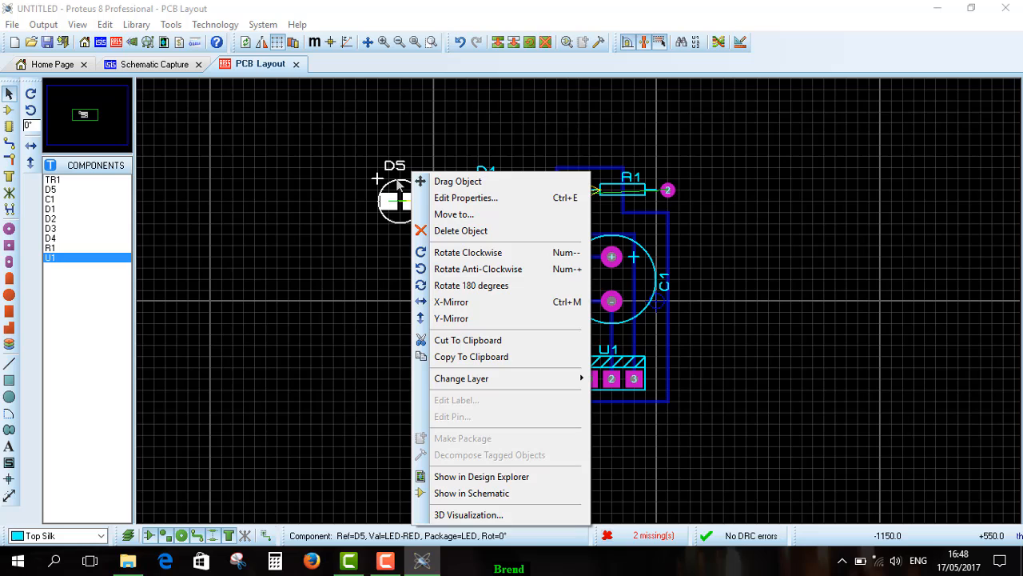
pyautogui.click(443, 272)
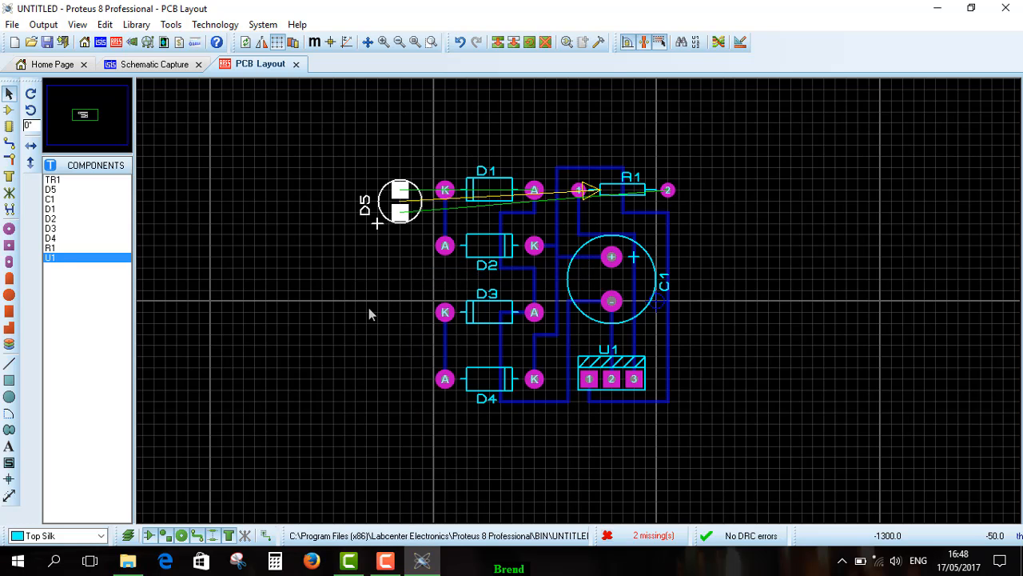
pyautogui.scroll(1, 579, 303)
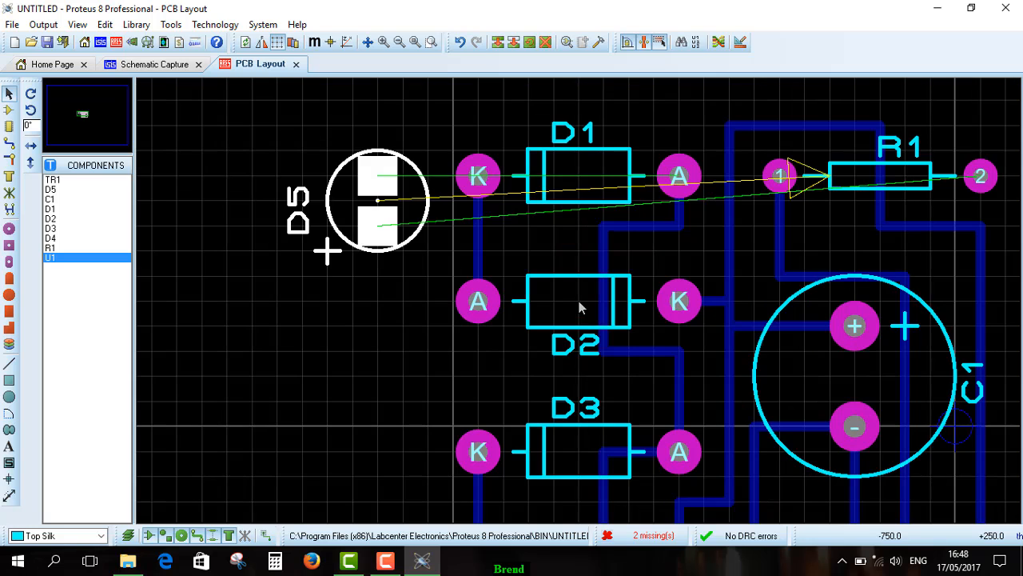
pyautogui.scroll(-1, 581, 308)
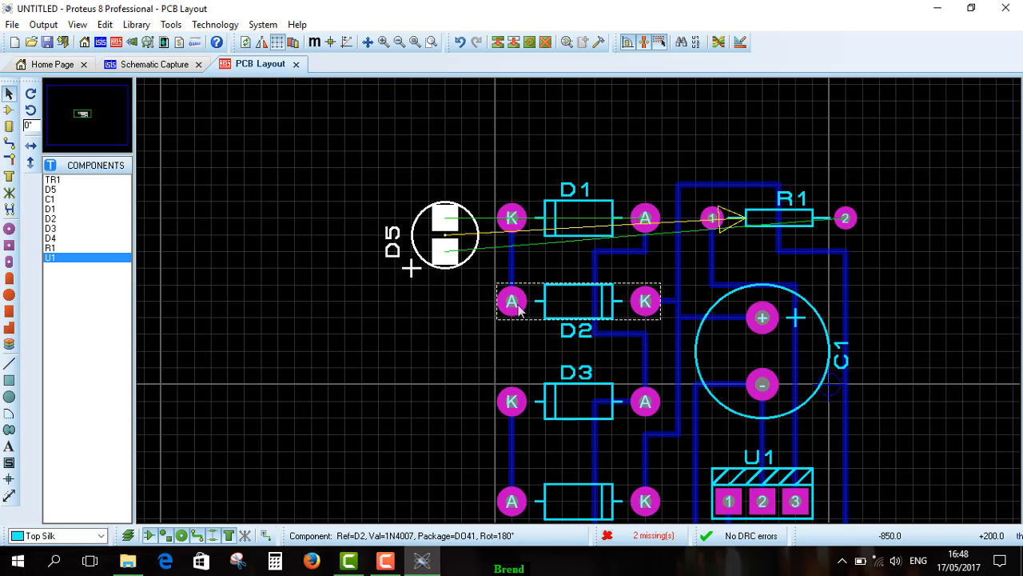
pyautogui.click(166, 291)
# - Route a DEFAULT Bottom Copper trace from D5's A pad out past its label, up and across above D1 and R1, and down to R1's pin 2
pyautogui.click(9, 143)
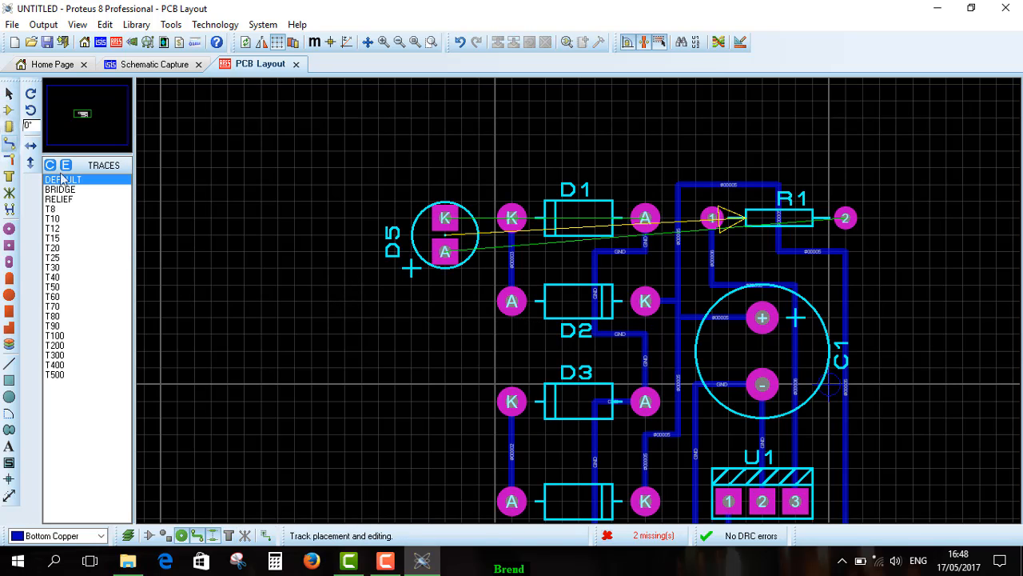
pyautogui.click(446, 251)
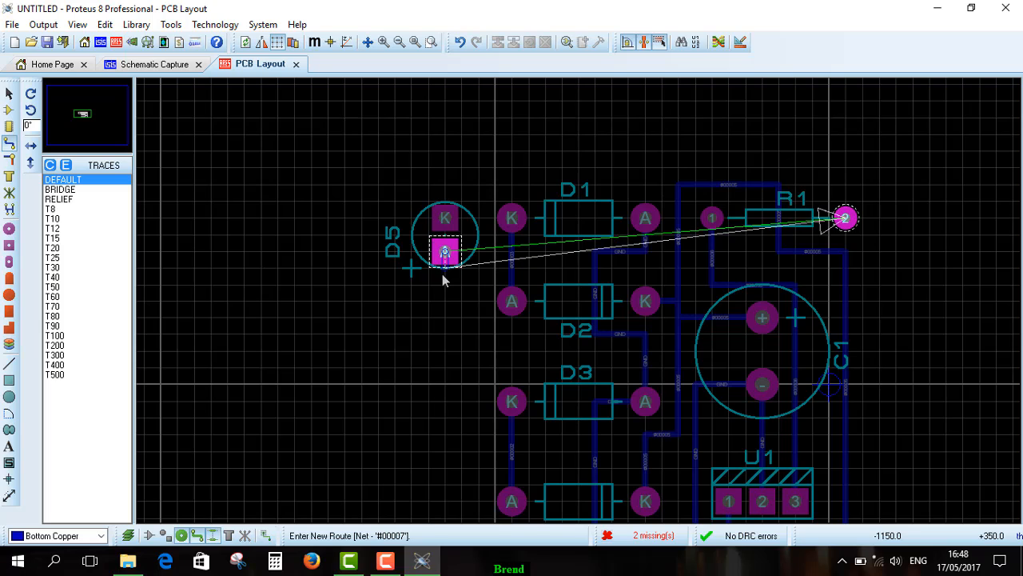
pyautogui.click(391, 251)
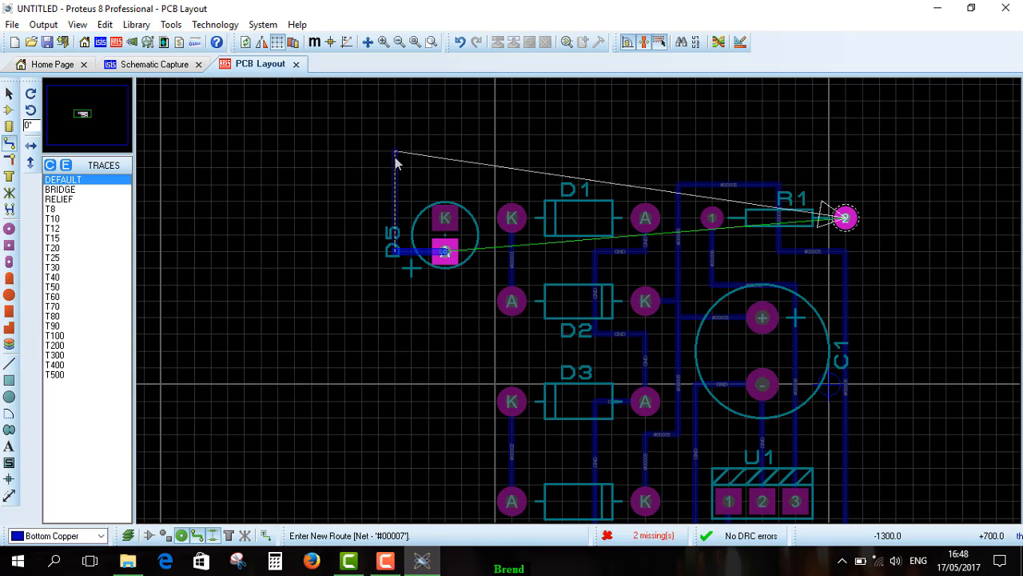
pyautogui.click(395, 158)
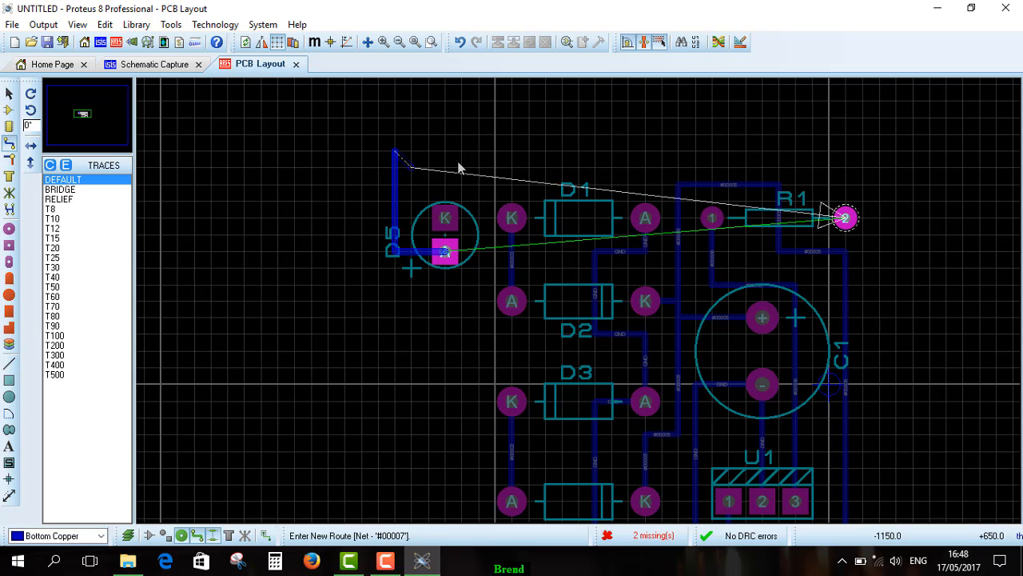
pyautogui.click(847, 160)
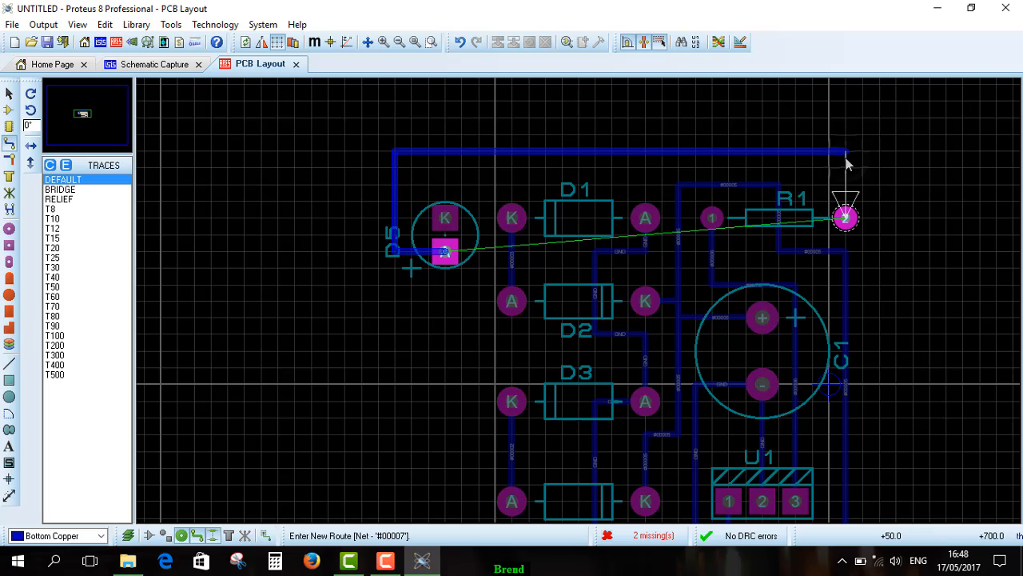
pyautogui.click(847, 214)
pyautogui.click(845, 217)
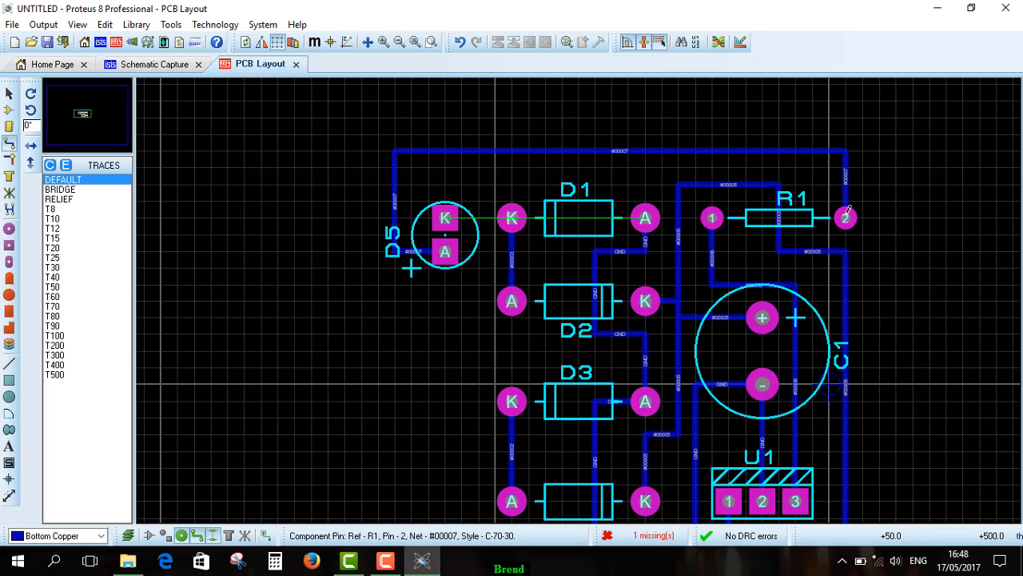
# - Route Bottom Copper from D5's K pad up, across above D1 inside the outer trace, and down to D1's A pad
pyautogui.click(445, 220)
pyautogui.click(445, 168)
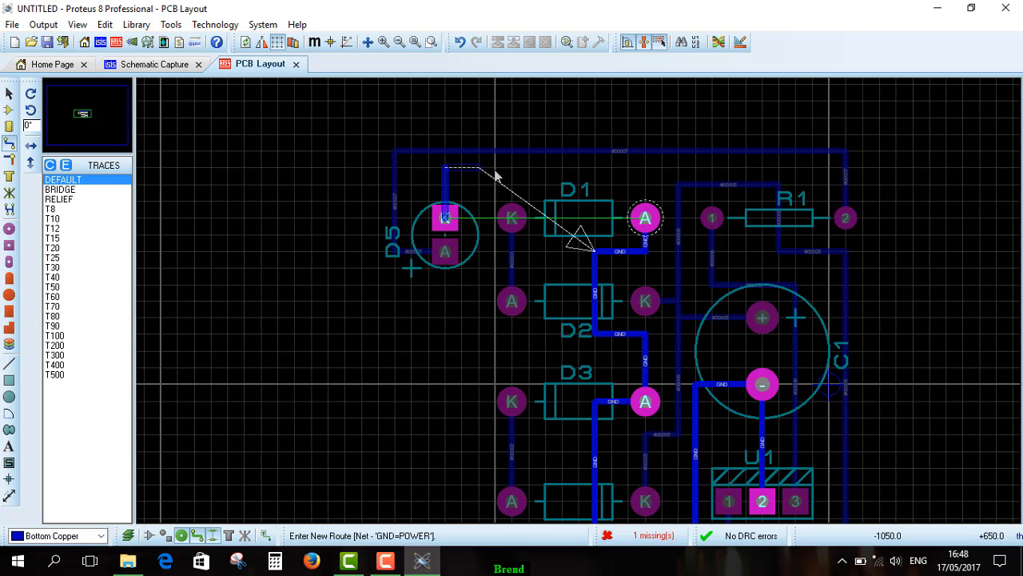
pyautogui.click(646, 169)
pyautogui.click(645, 217)
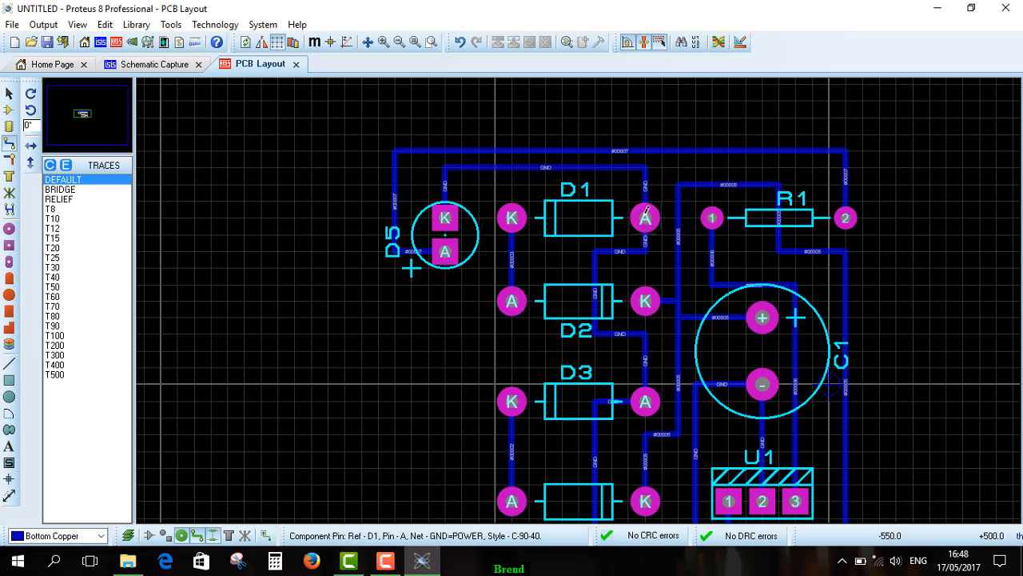
# - Place four S-80-40 square through-hole pads left of D3 and D4, two in an outer column about 350 th apart and two about 200 th beside them
pyautogui.scroll(-1, 647, 211)
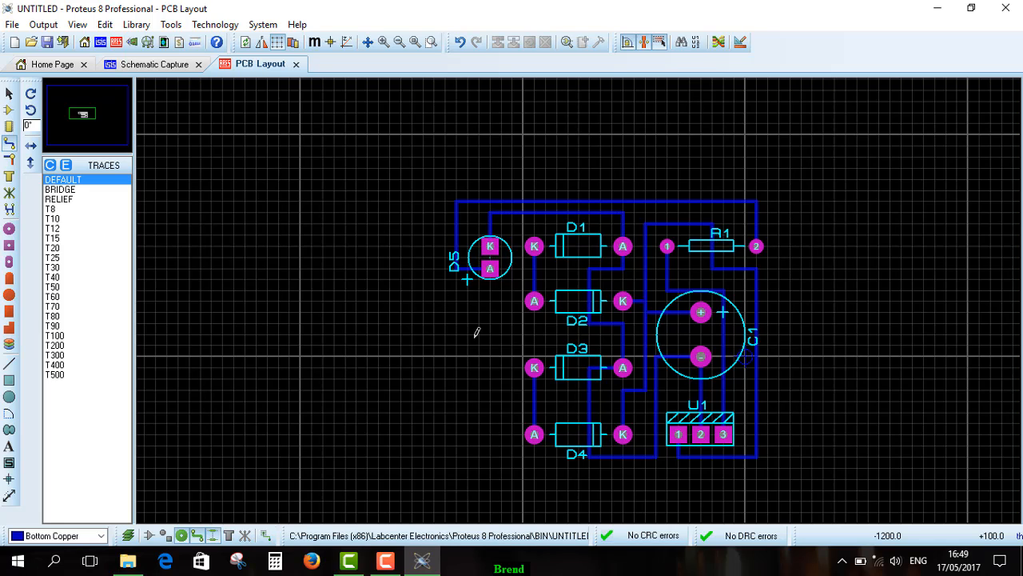
pyautogui.click(8, 109)
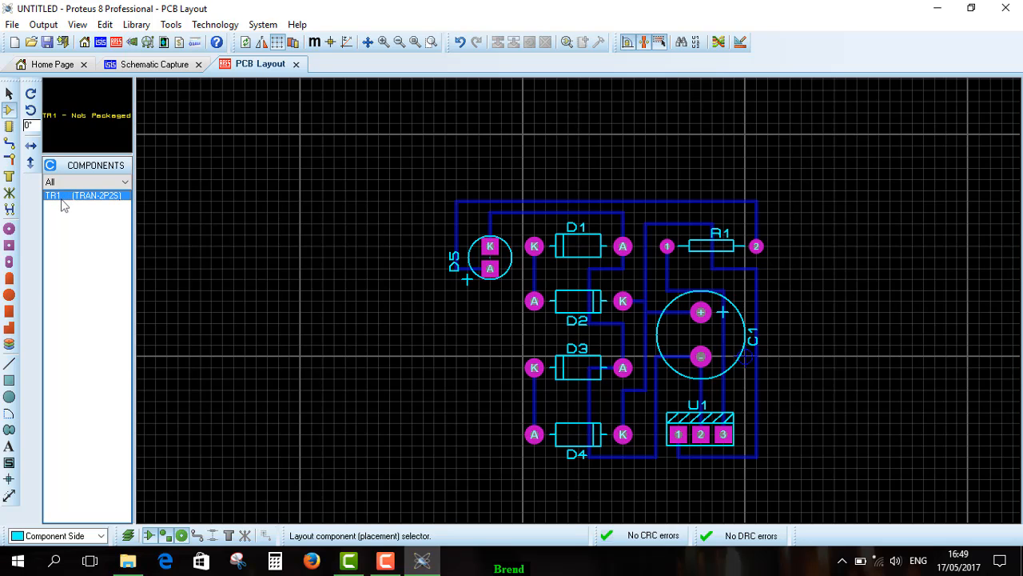
pyautogui.click(9, 247)
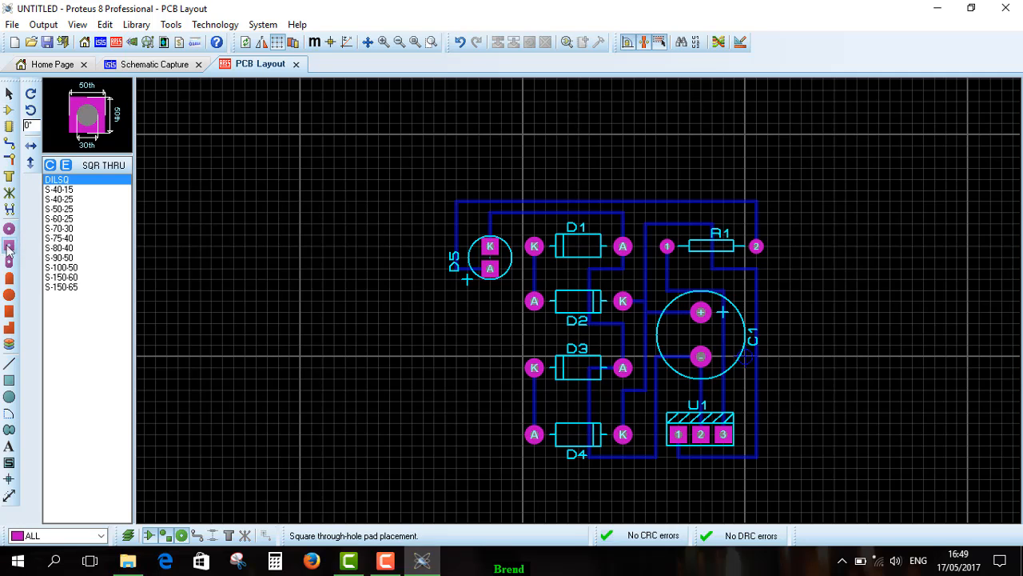
pyautogui.click(61, 248)
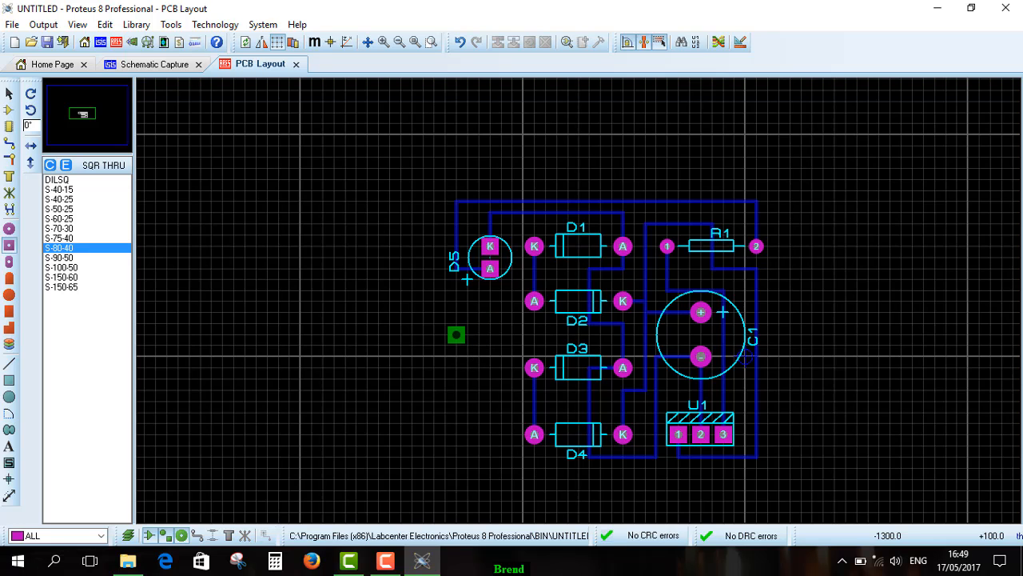
pyautogui.click(456, 334)
pyautogui.click(456, 413)
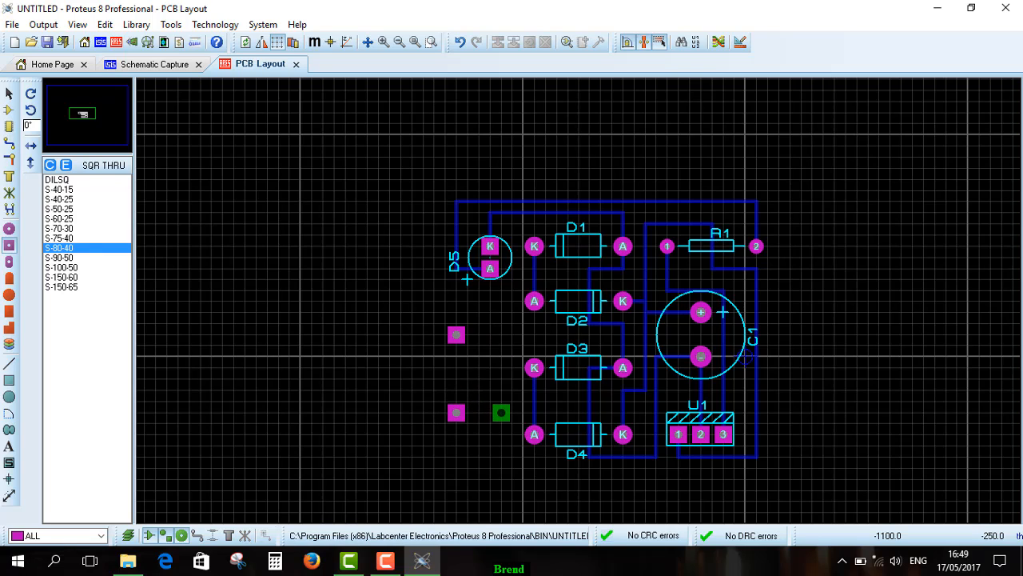
pyautogui.click(501, 413)
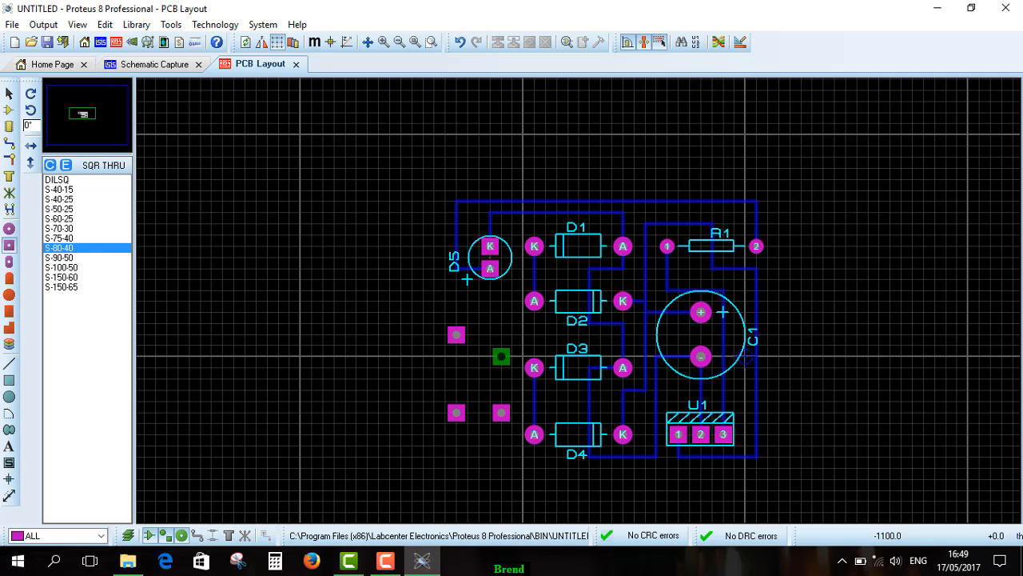
pyautogui.click(501, 356)
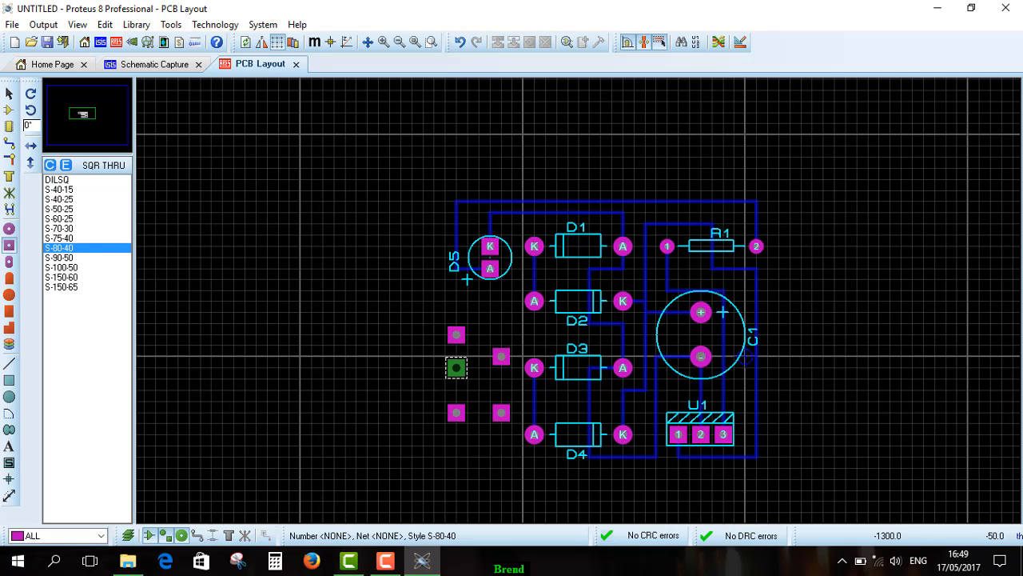
pyautogui.click(457, 368)
pyautogui.click(11, 94)
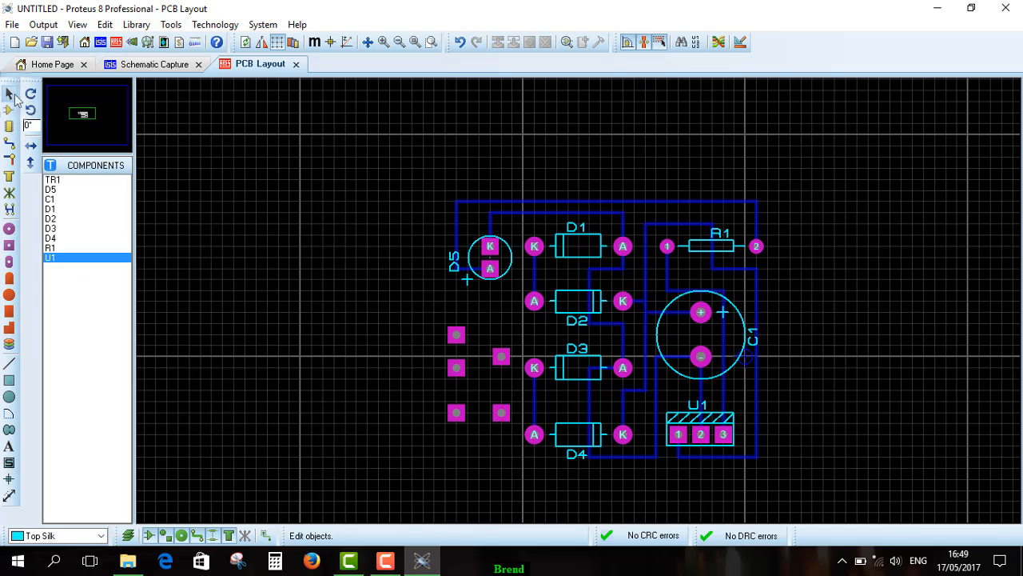
pyautogui.click(456, 368)
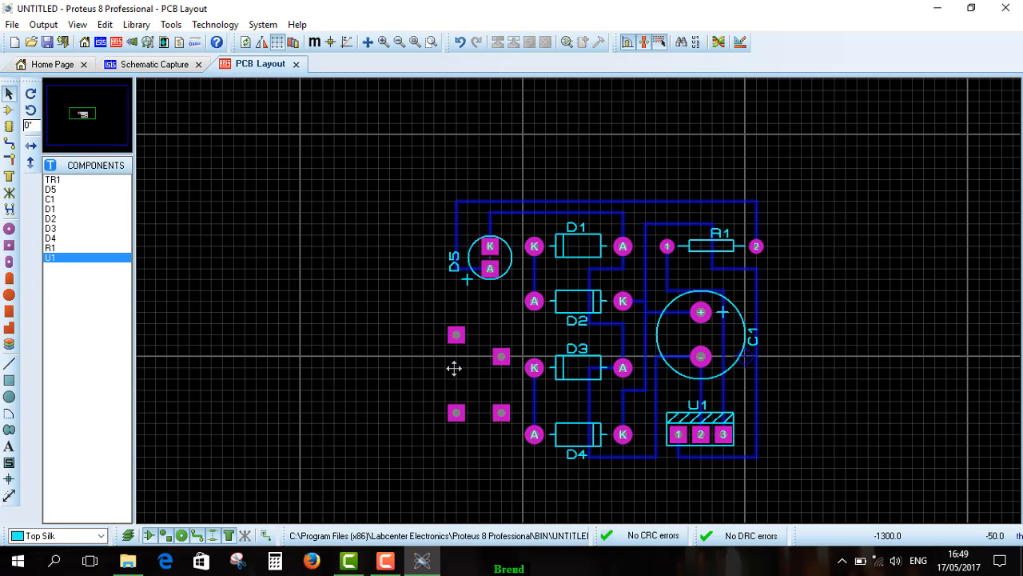
# - Move the outer upper square pad about 100 th down so it lines up with the pad beside D3, and deselect it
pyautogui.click(458, 337)
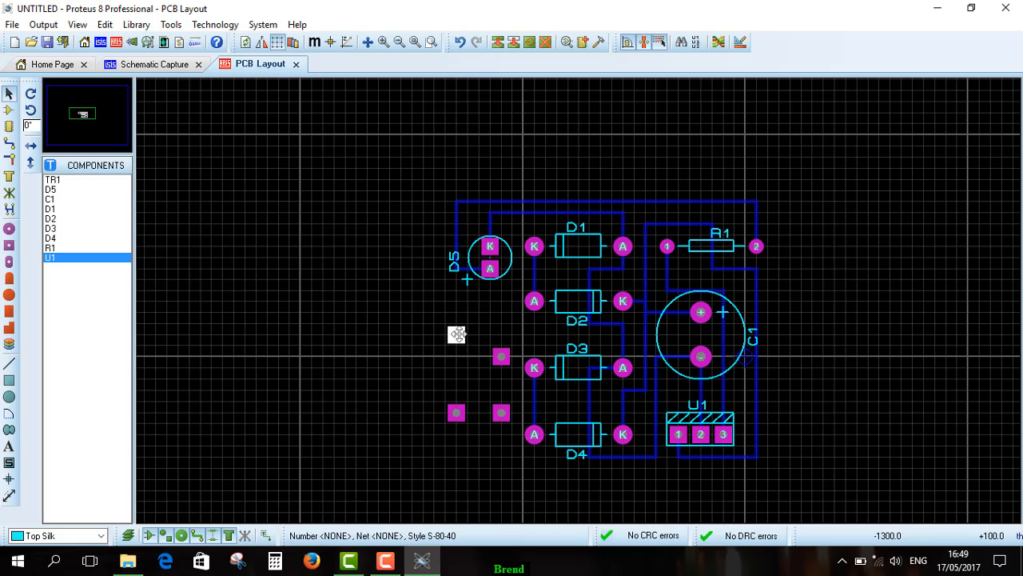
pyautogui.moveTo(458, 336); pyautogui.dragTo(458, 359)
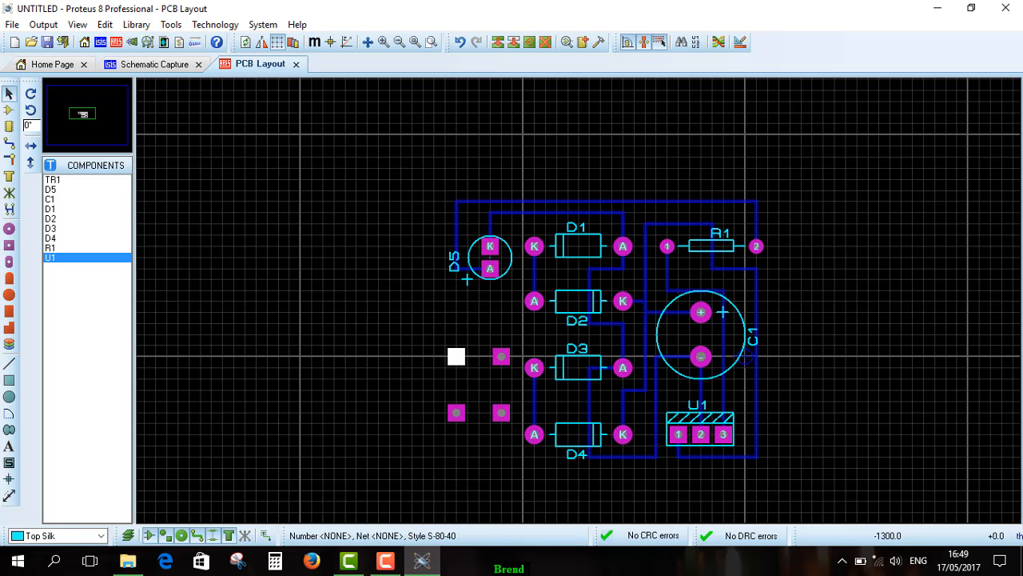
pyautogui.click(435, 387)
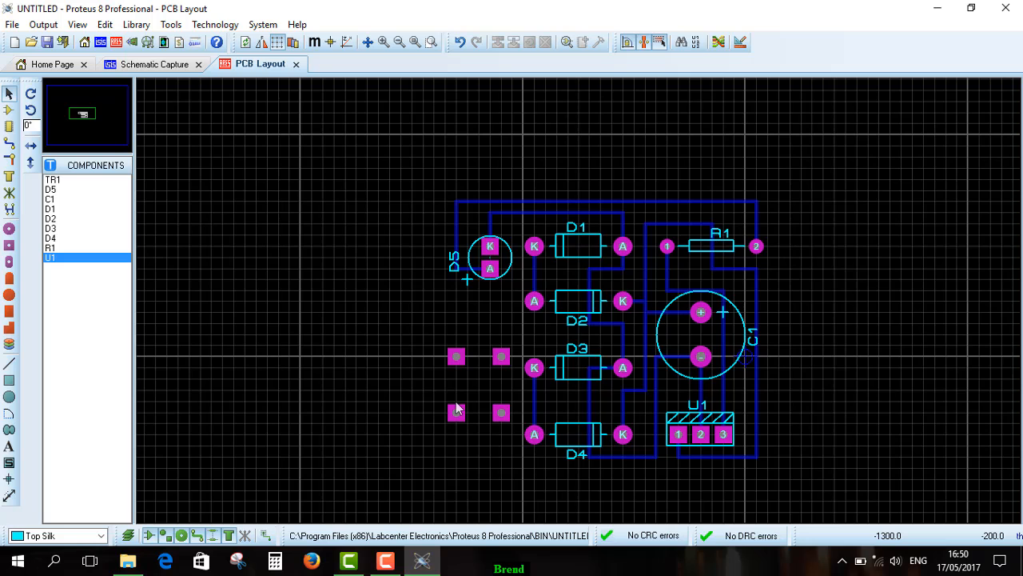
# - Check the D1–D2 junction in the schematic and inspect the outer lower pad's properties in the PCB layout
pyautogui.click(164, 65)
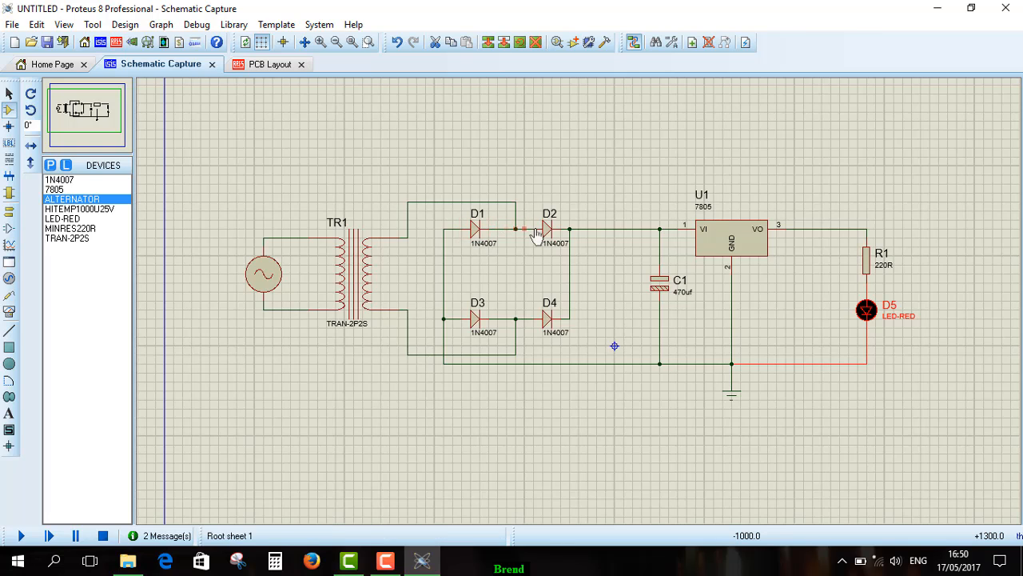
pyautogui.click(269, 64)
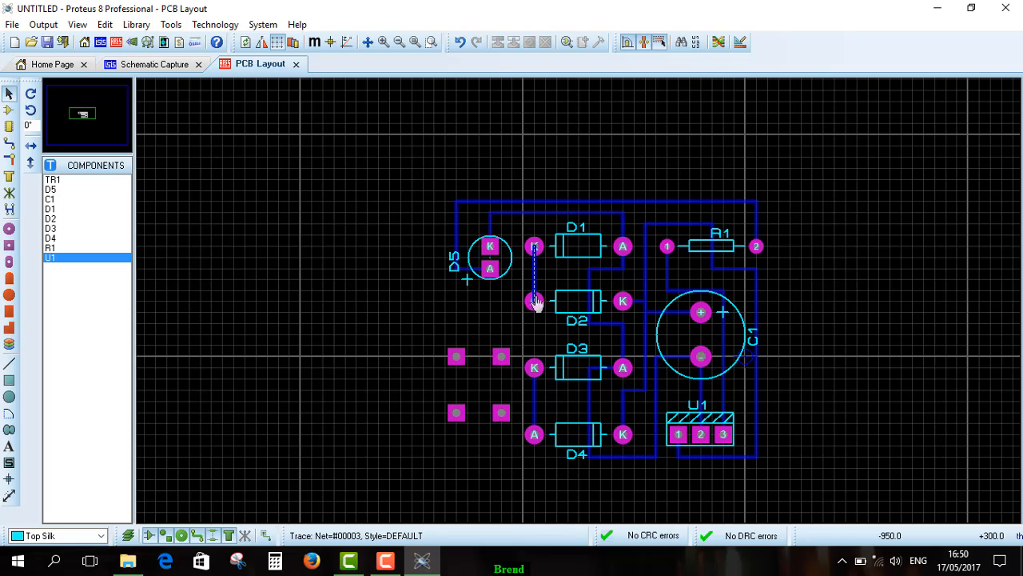
pyautogui.click(456, 414)
pyautogui.click(456, 413)
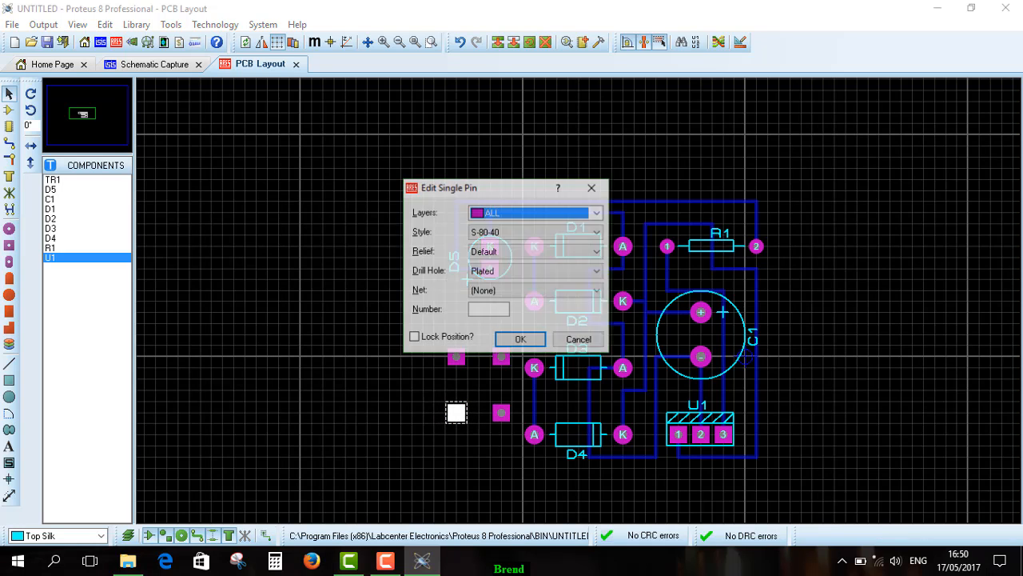
pyautogui.click(580, 340)
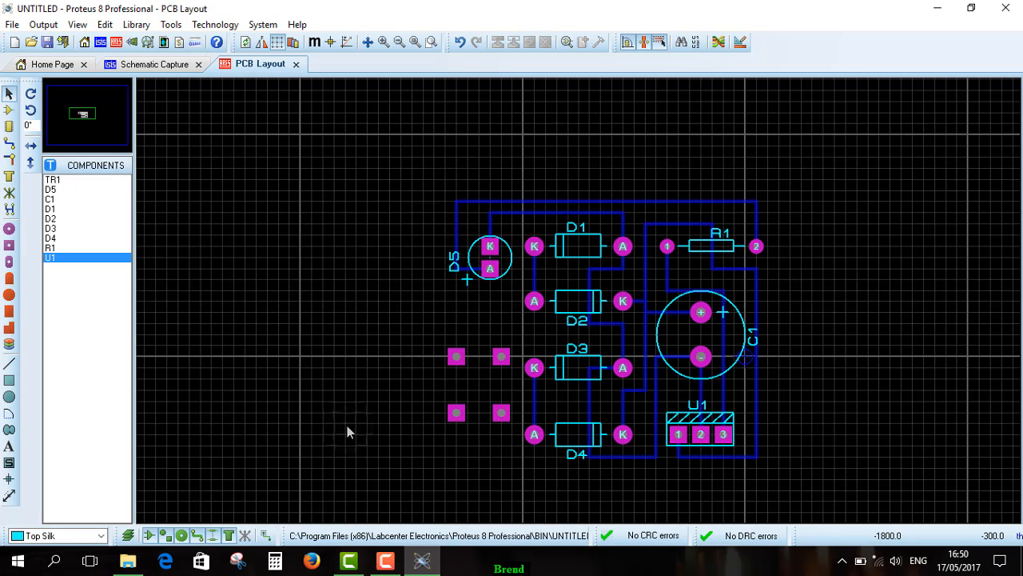
# - Route a DEFAULT Bottom Copper trace from the outer lower pad, up between the pad columns, to D2's A pad
pyautogui.click(8, 143)
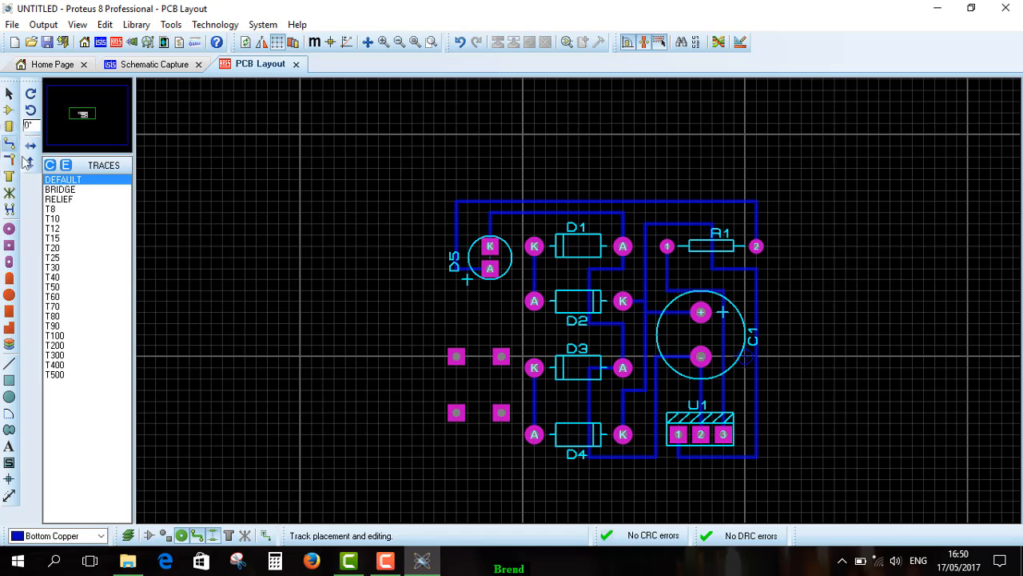
pyautogui.click(454, 409)
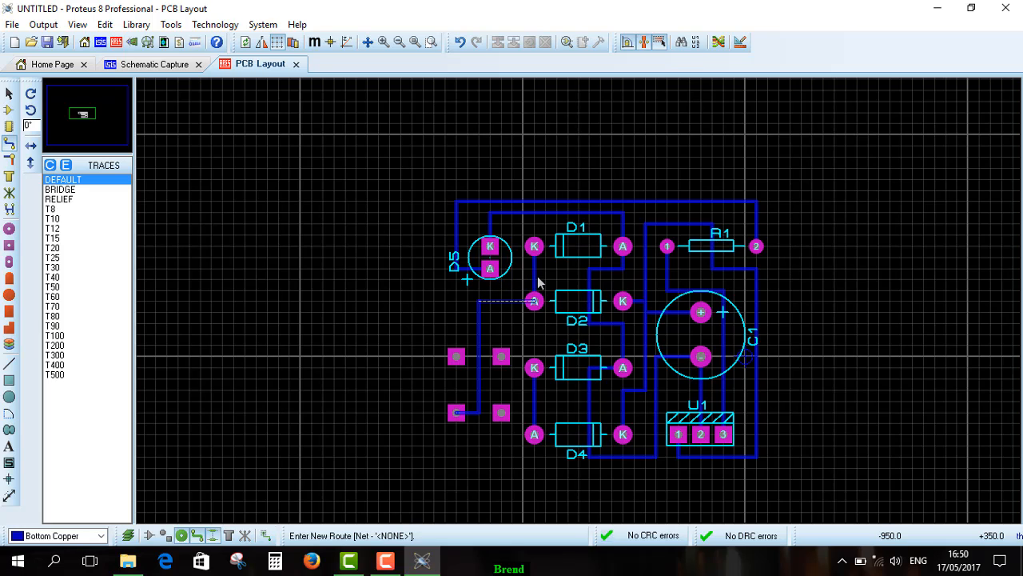
pyautogui.click(532, 301)
pyautogui.rightClick(531, 333)
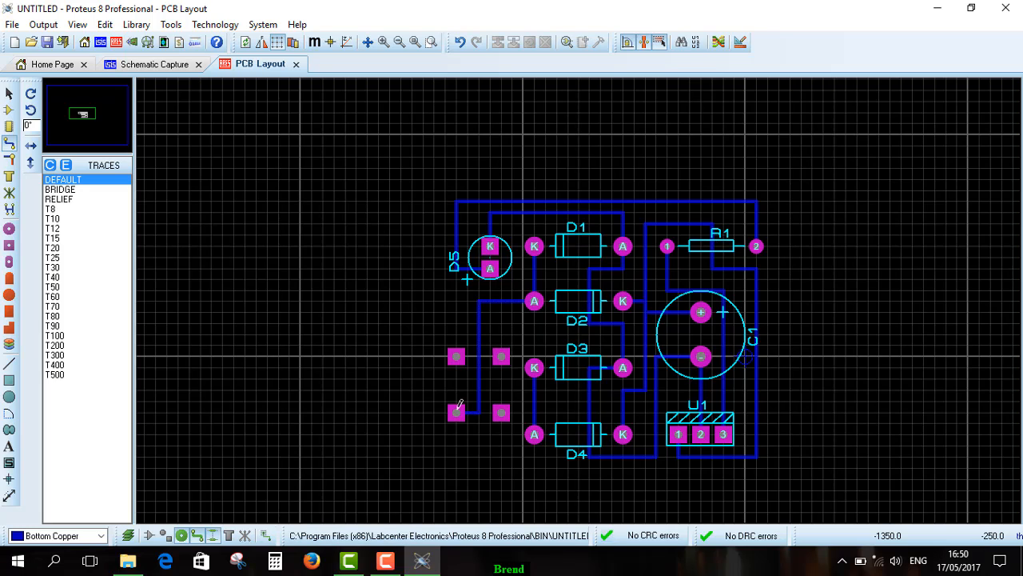
# - Check the D3–D4 junction in the schematic and route Bottom Copper from the inner lower pad to the trace joining D3's K and D4's A
pyautogui.click(170, 64)
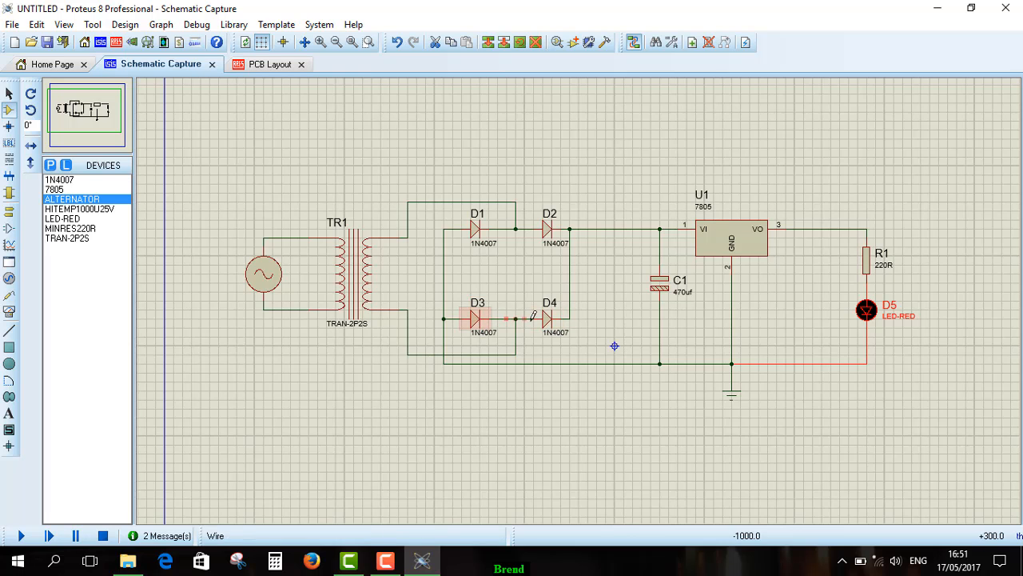
pyautogui.click(268, 64)
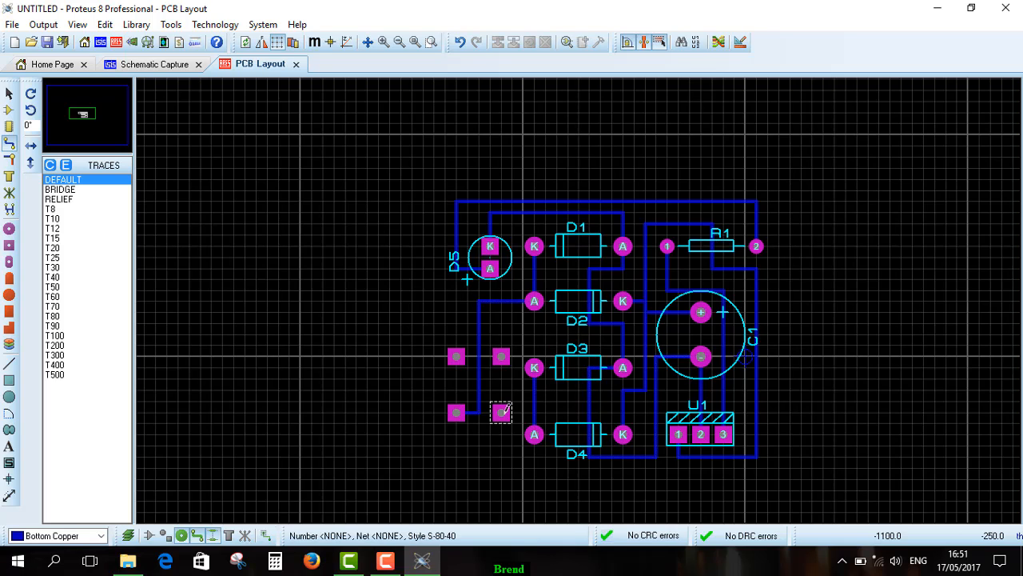
pyautogui.click(502, 413)
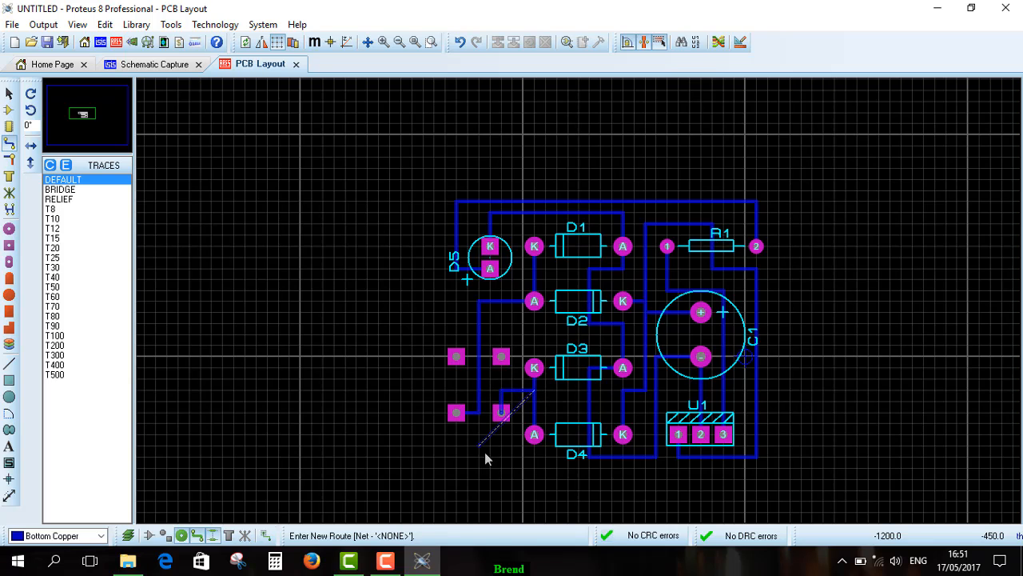
pyautogui.rightClick(545, 397)
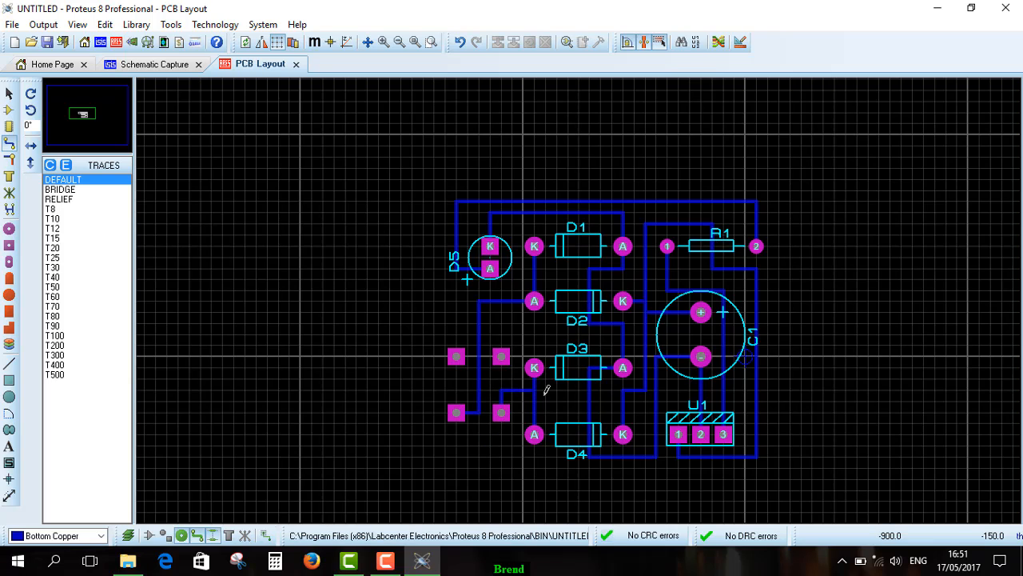
# - Place an S-80-40 square through-hole pad in the outer column, about 200 th above the existing upper pad
pyautogui.scroll(1, 488, 374)
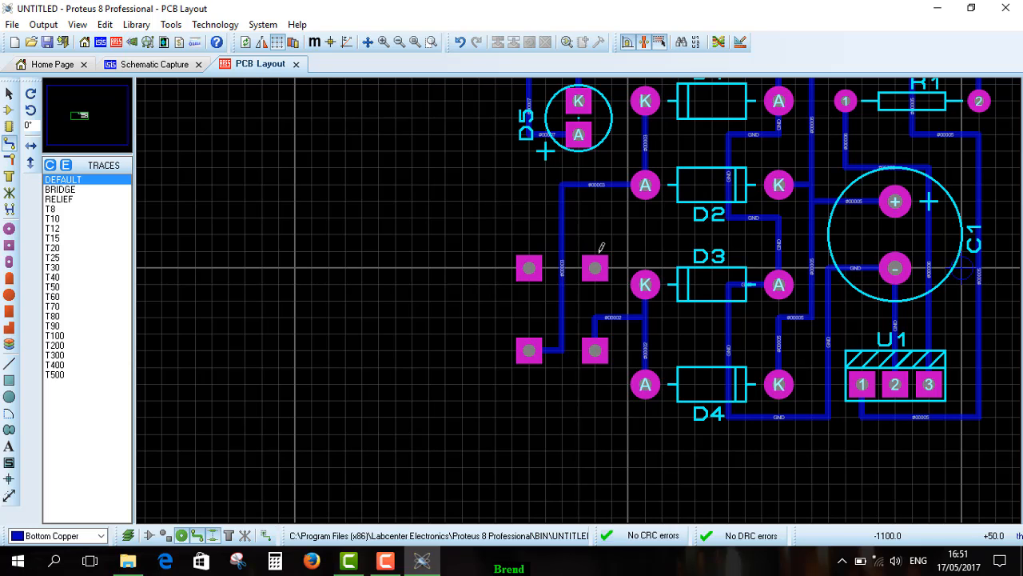
pyautogui.click(8, 247)
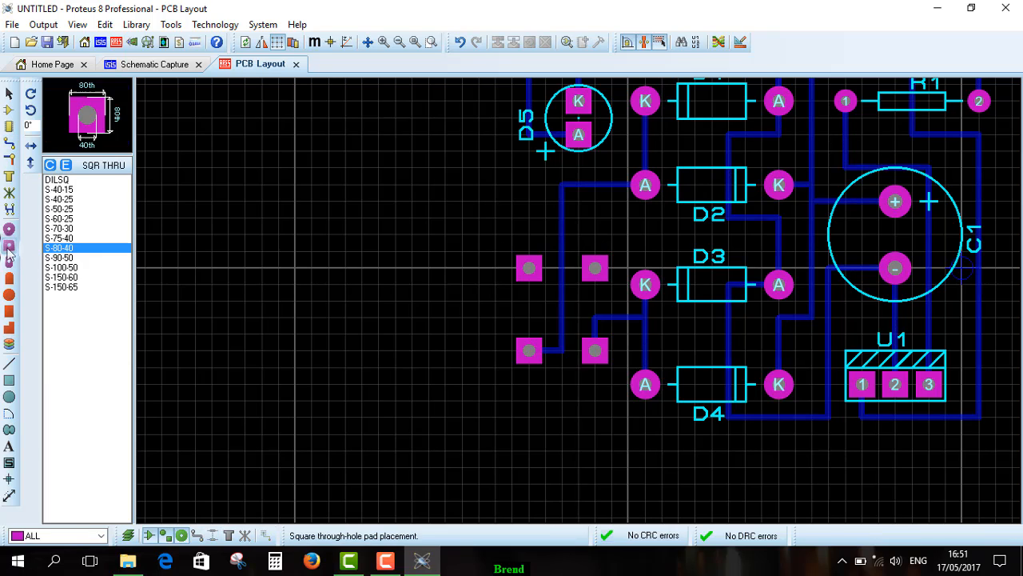
pyautogui.click(527, 201)
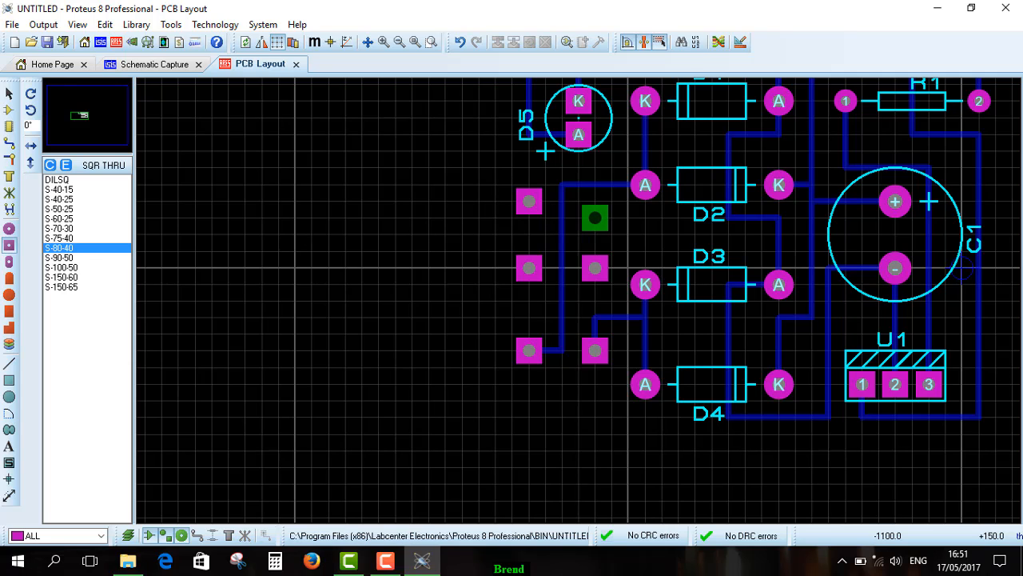
pyautogui.click(612, 201)
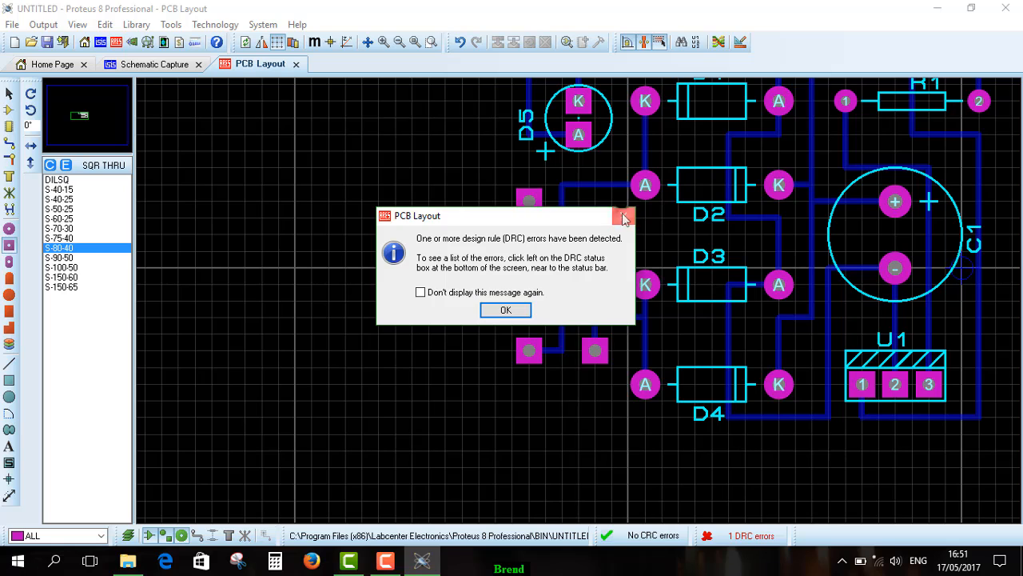
pyautogui.press('Return')
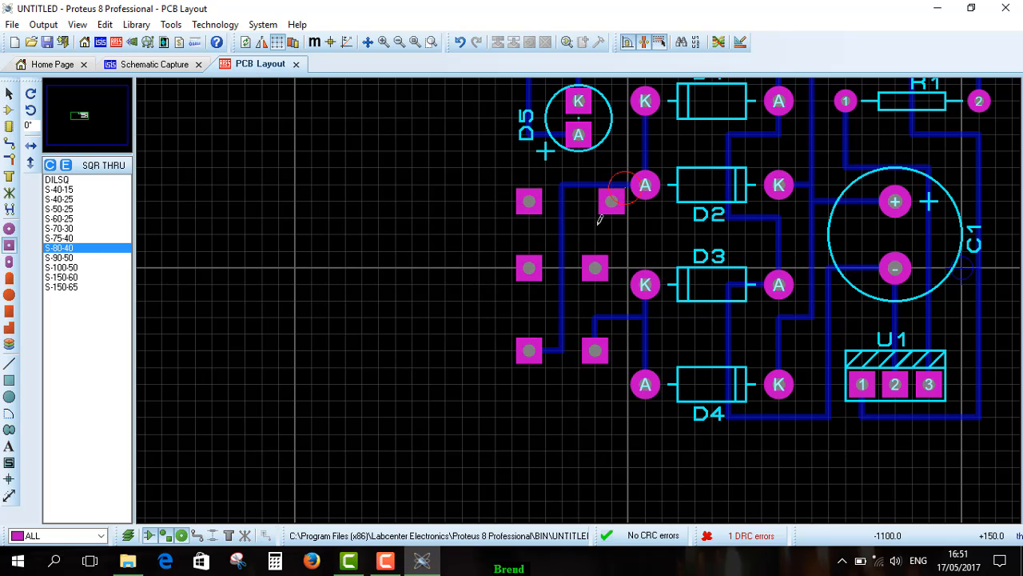
pyautogui.click(460, 42)
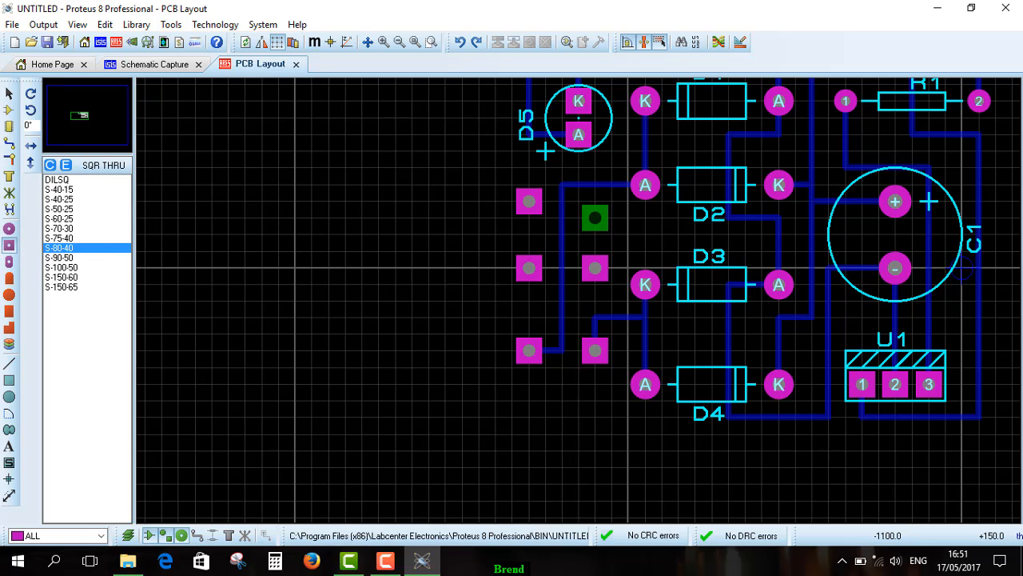
# - Place an S-80-40 pad about 150 th above the inner upper pad and move the new outer pad about 50 th down level with it
pyautogui.click(595, 218)
pyautogui.rightClick(489, 201)
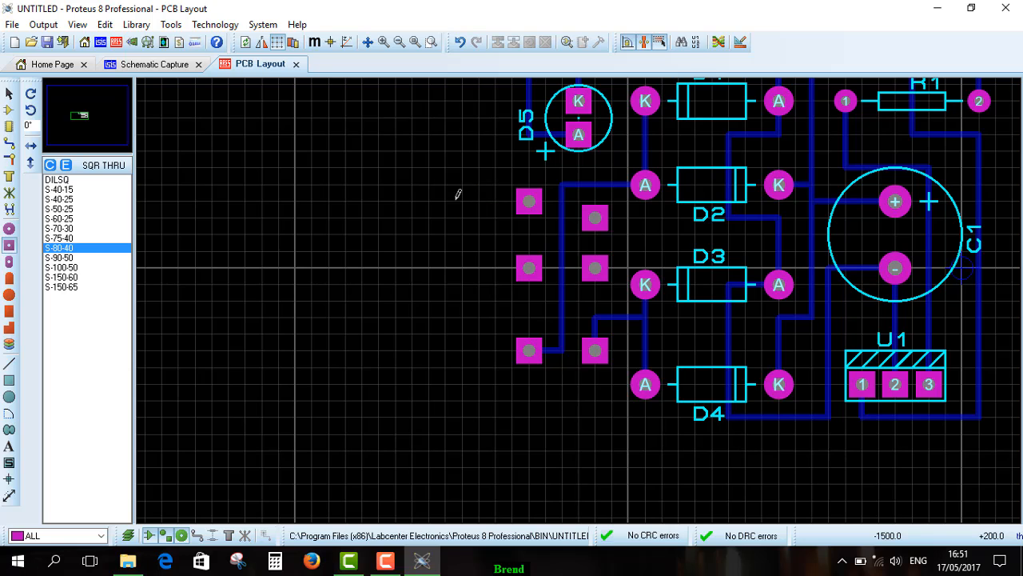
pyautogui.click(10, 93)
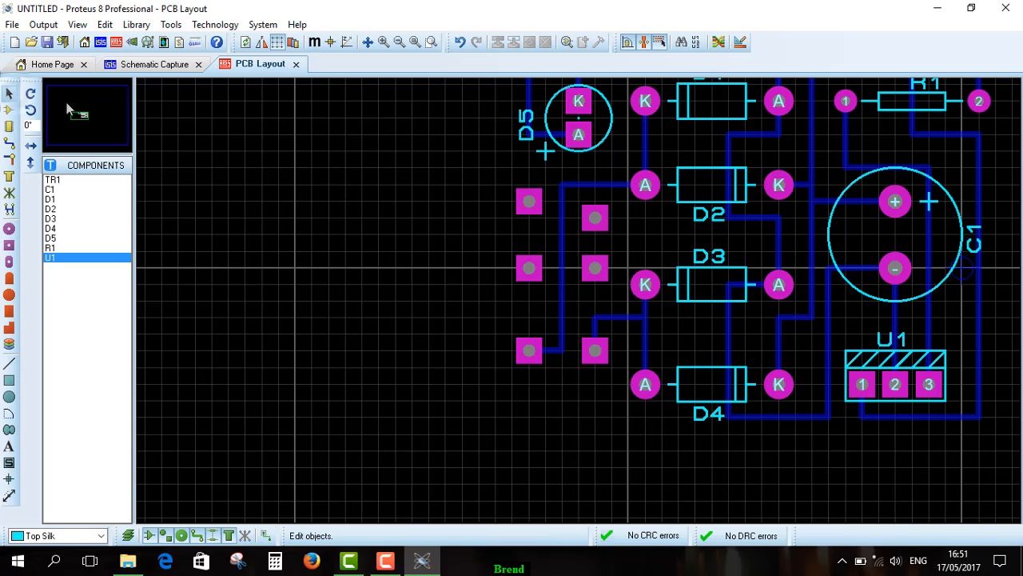
pyautogui.click(530, 201)
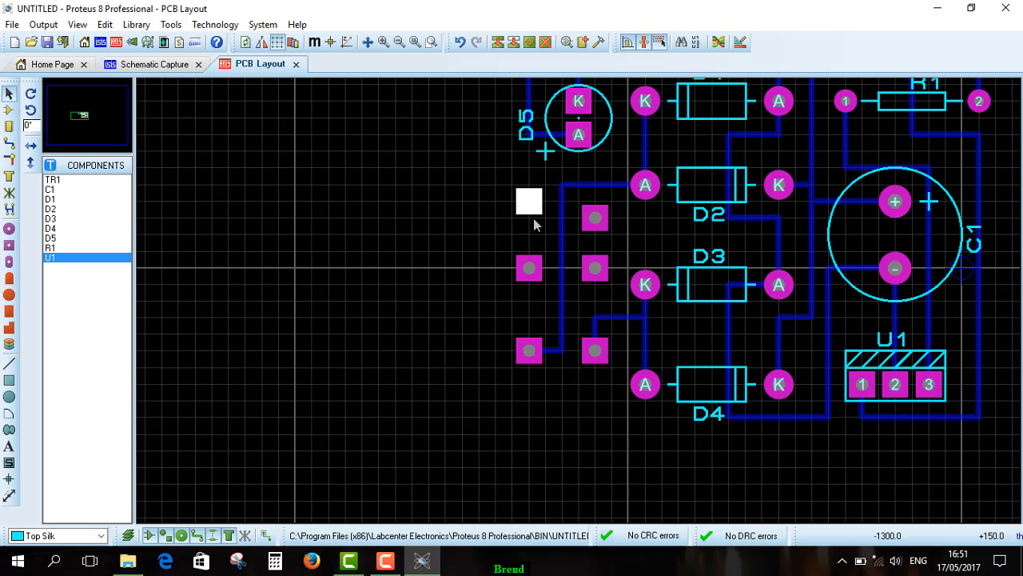
pyautogui.moveTo(529, 201); pyautogui.dragTo(529, 218)
pyautogui.click(498, 215)
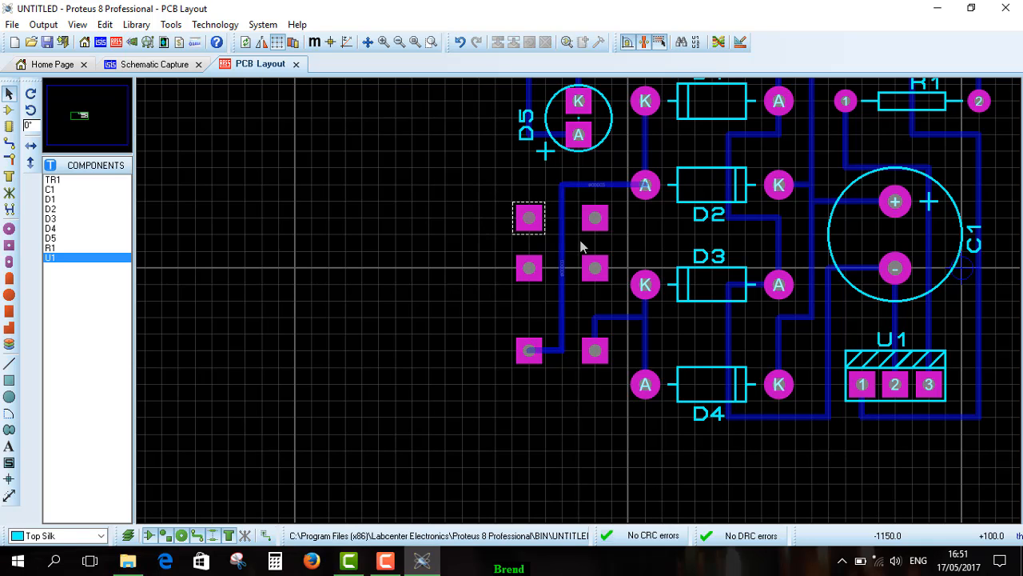
# - Route DEFAULT Bottom Copper traces straight down from each of the two new pads to the pad directly below it
pyautogui.click(11, 148)
pyautogui.click(529, 217)
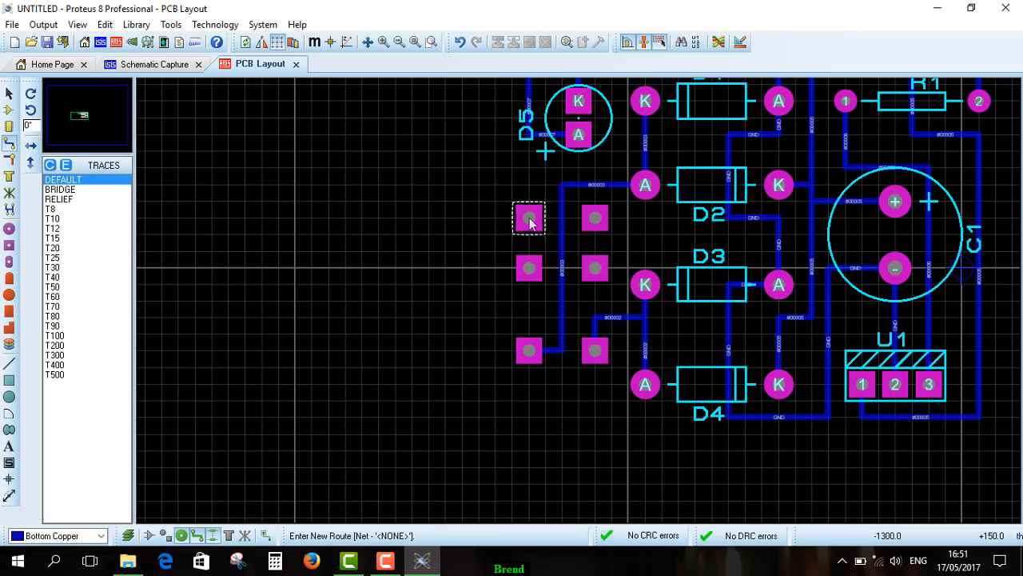
pyautogui.click(529, 267)
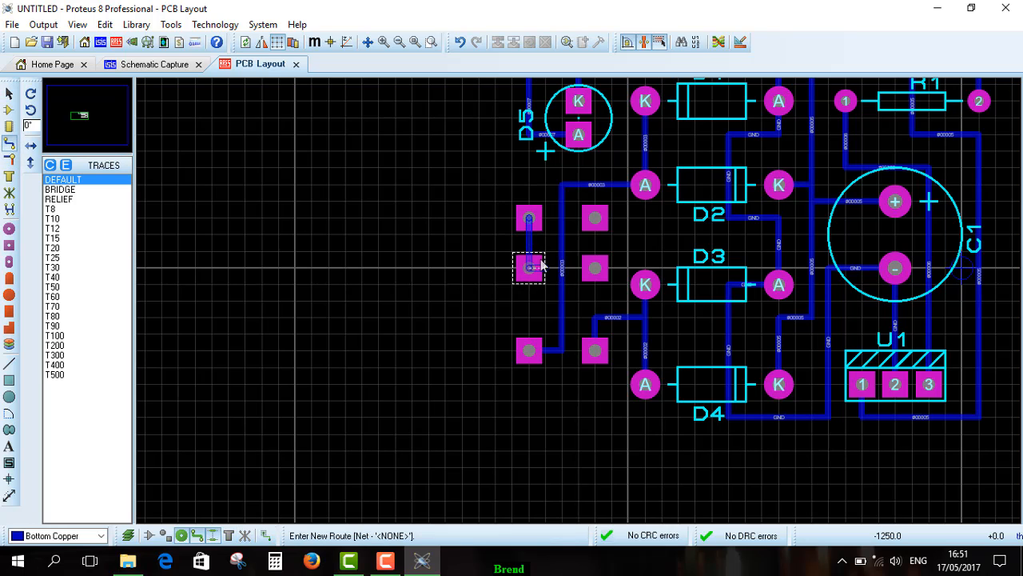
pyautogui.click(594, 218)
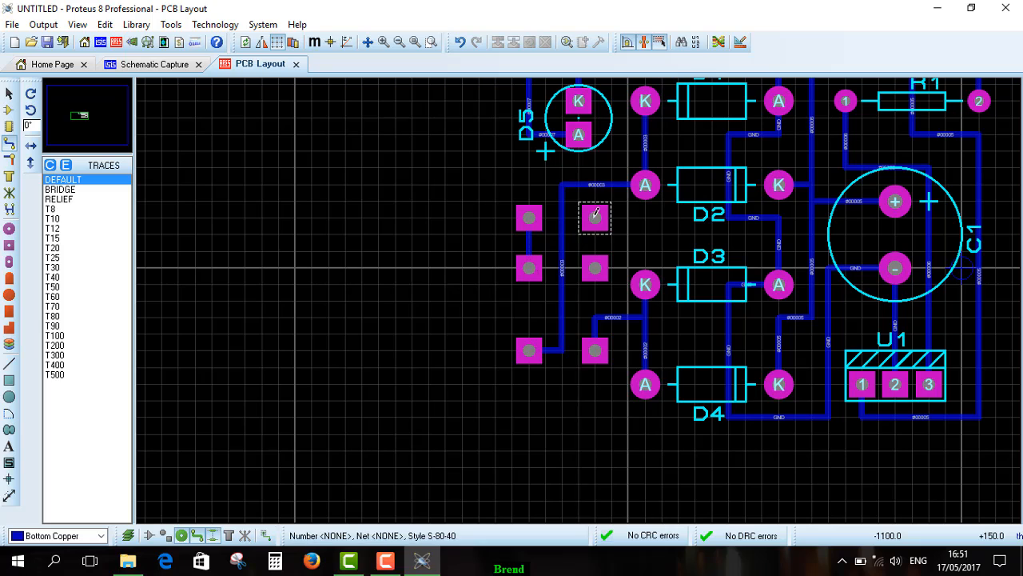
pyautogui.click(595, 269)
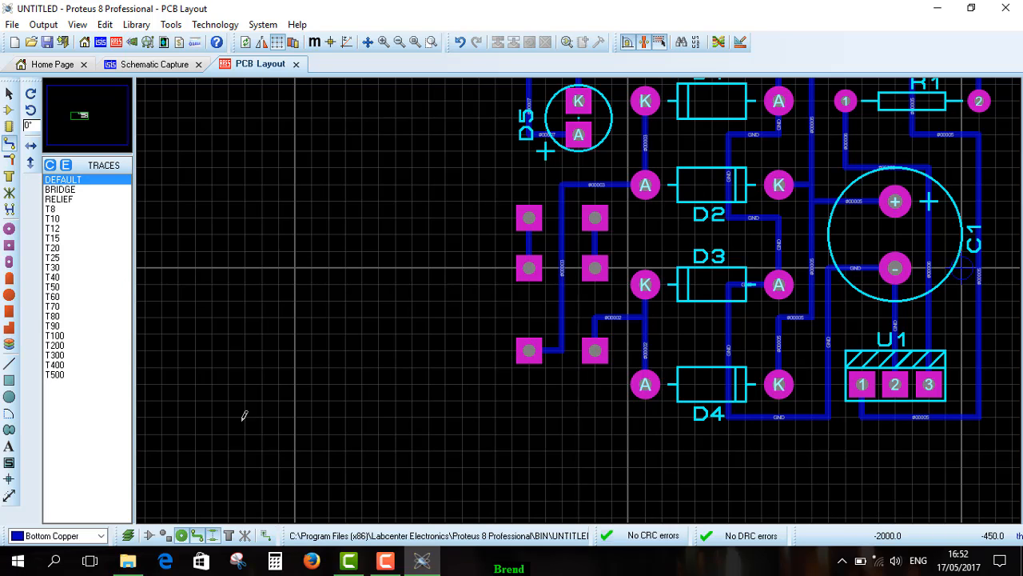
# - Start a 2D graphics text on the Board Edge layer just below the two lower pads, with the string Trafo
pyautogui.click(10, 450)
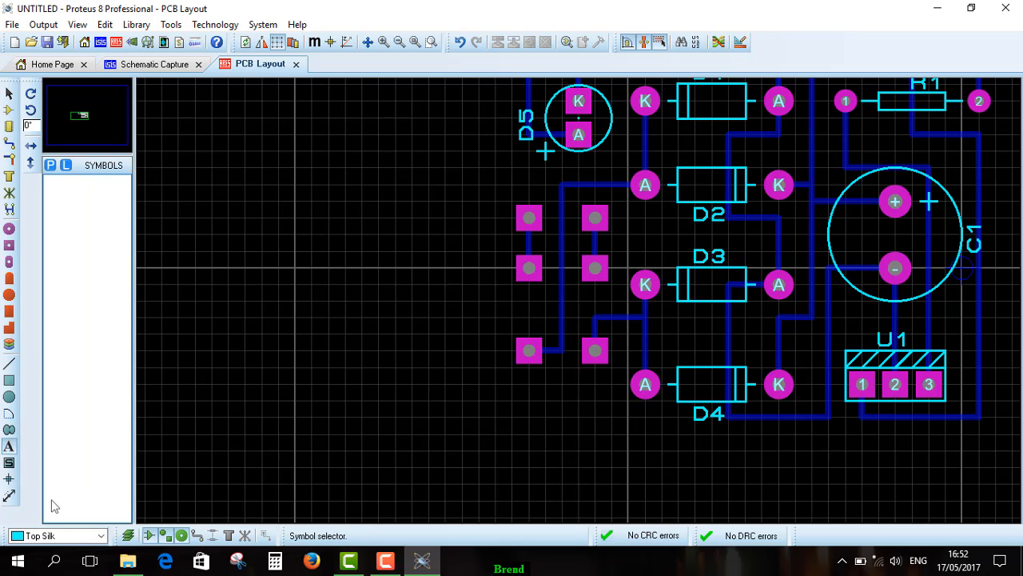
pyautogui.click(101, 535)
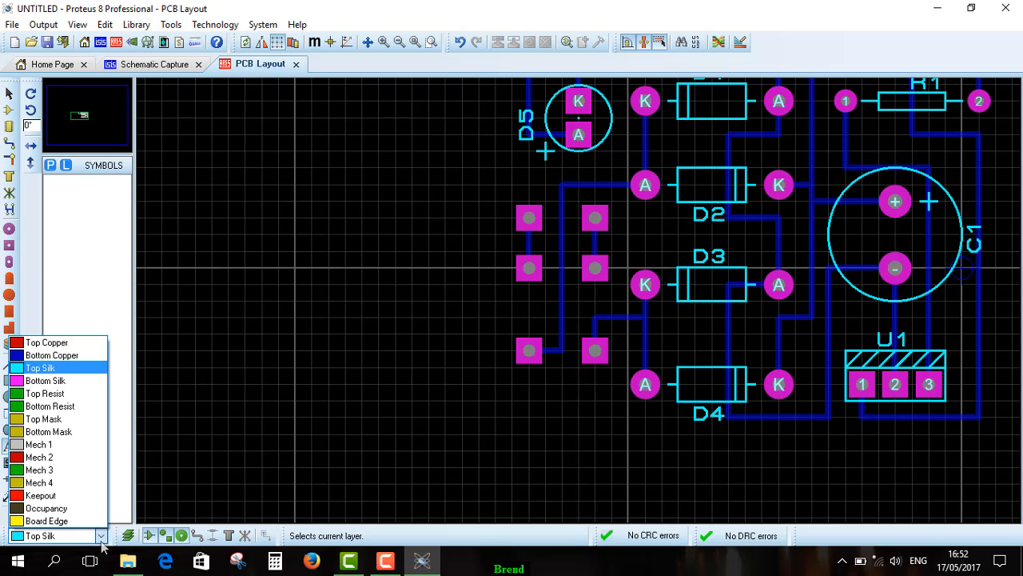
pyautogui.click(59, 521)
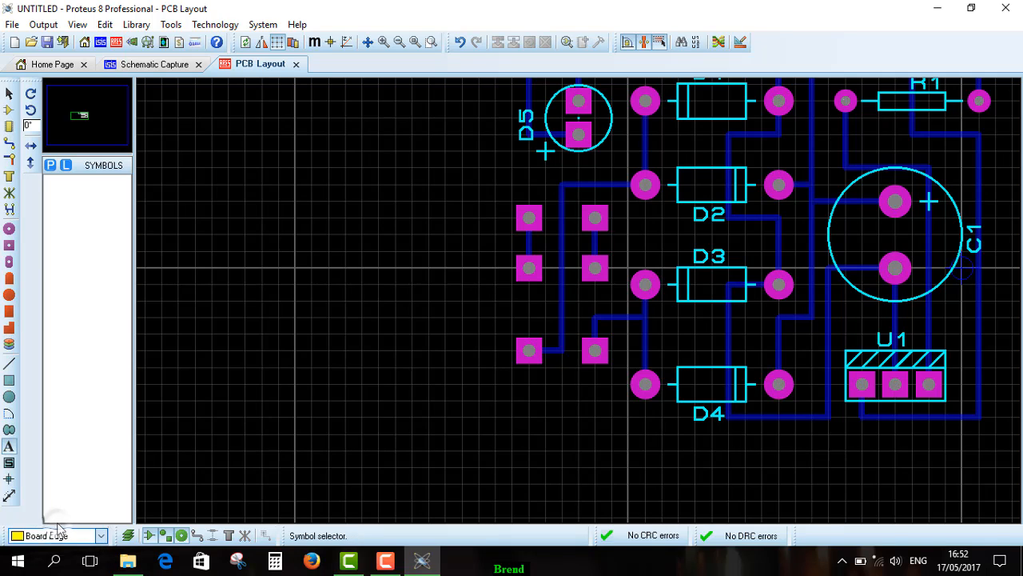
pyautogui.click(542, 385)
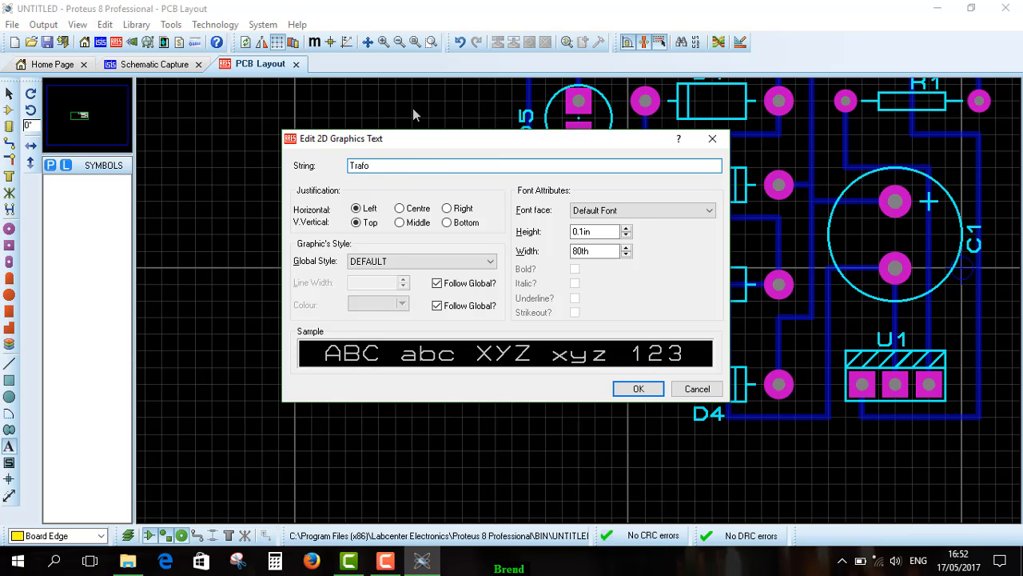
pyautogui.click(710, 211)
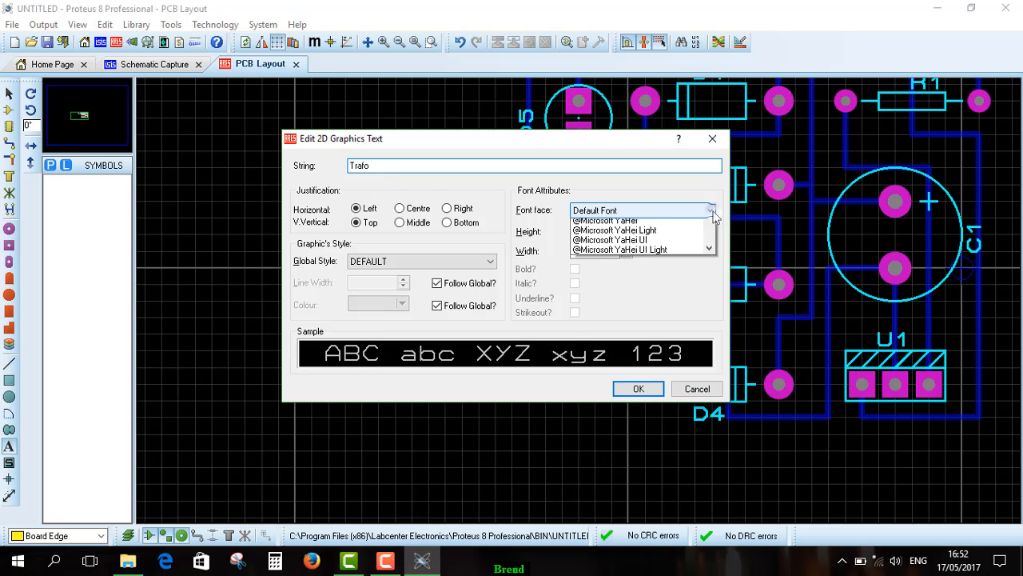
pyautogui.click(678, 272)
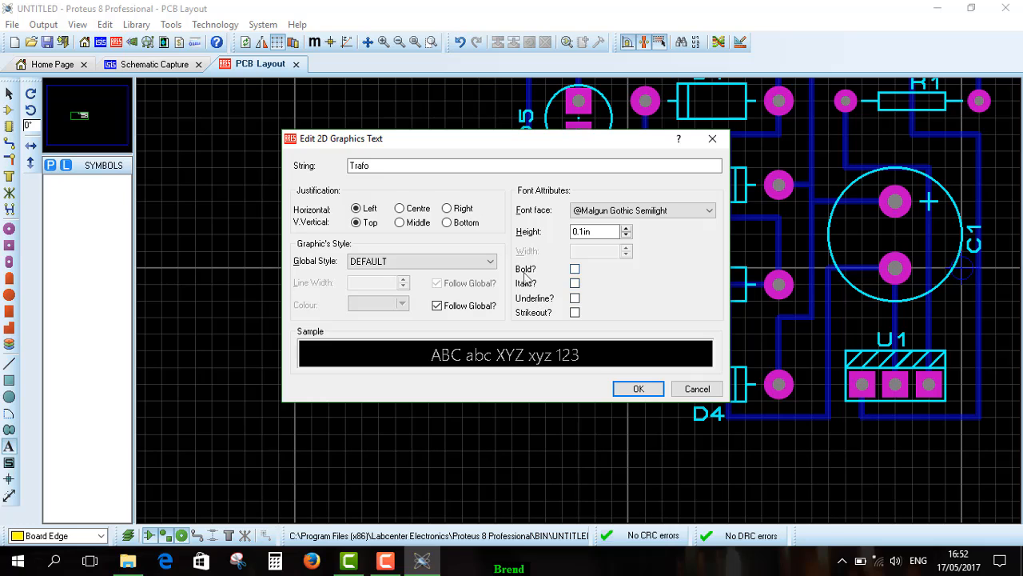
pyautogui.click(577, 271)
pyautogui.click(575, 285)
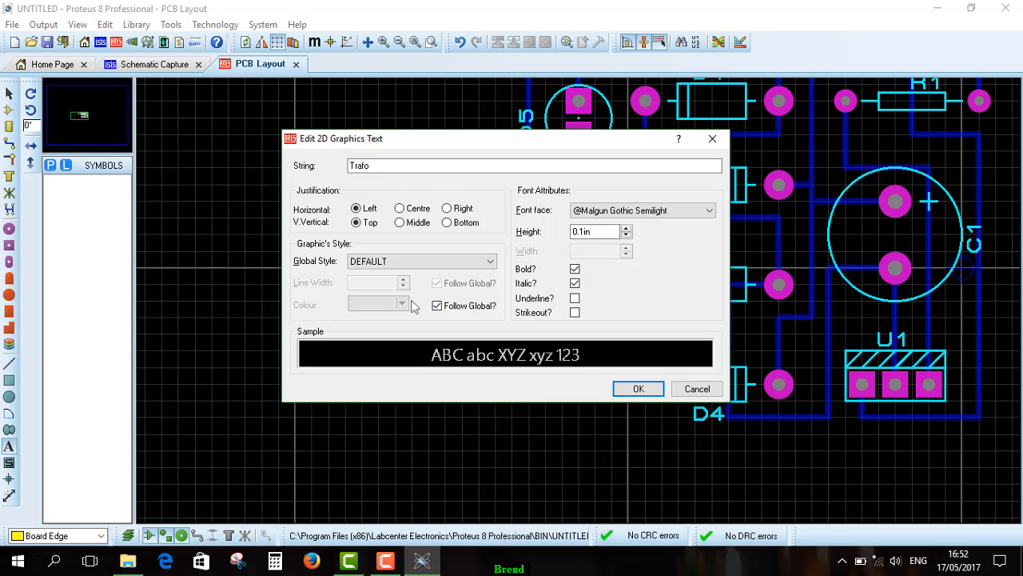
pyautogui.click(636, 389)
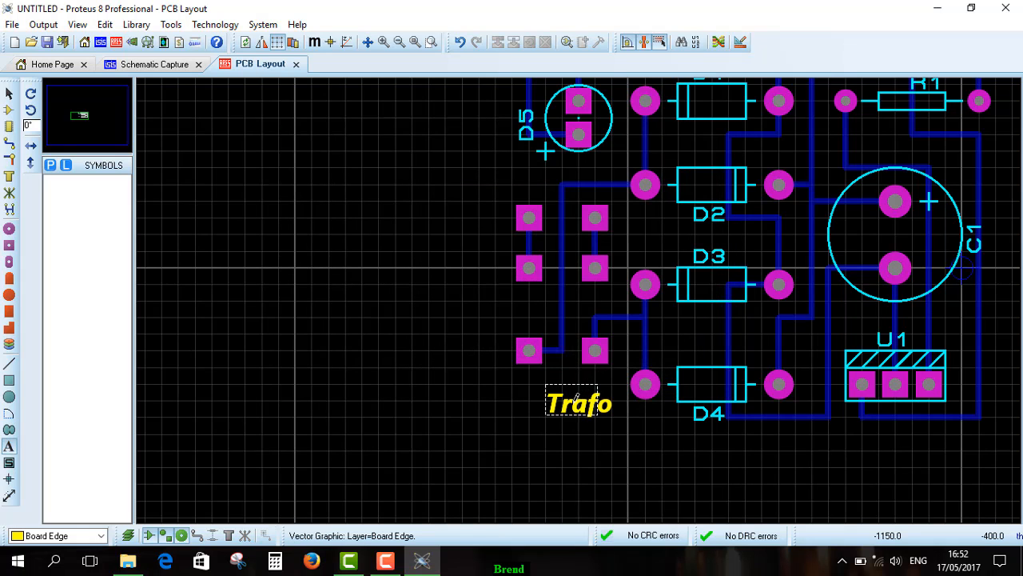
# - Set the height of the placed Trafo text to 30 th
pyautogui.click(9, 94)
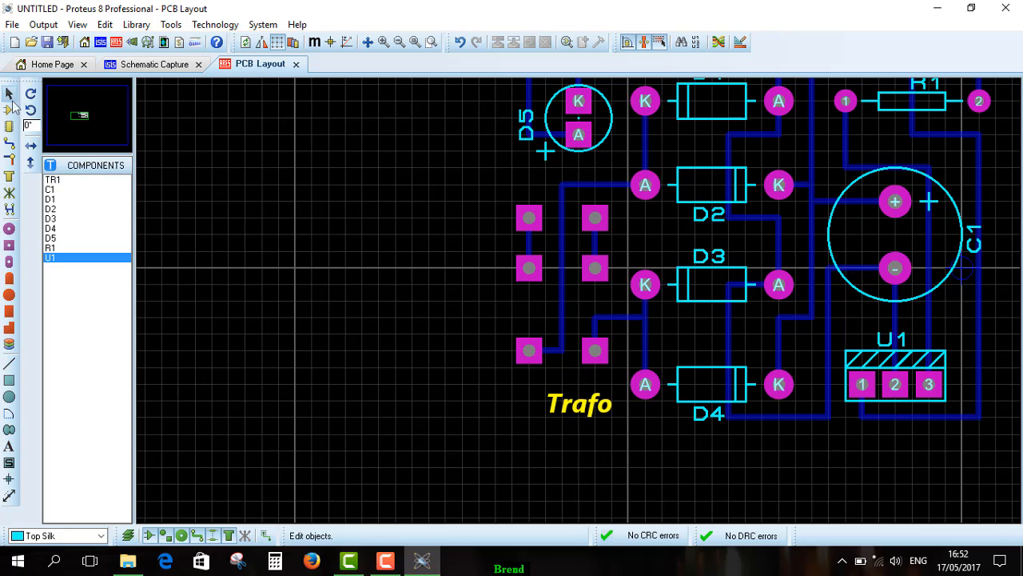
pyautogui.doubleClick(583, 404)
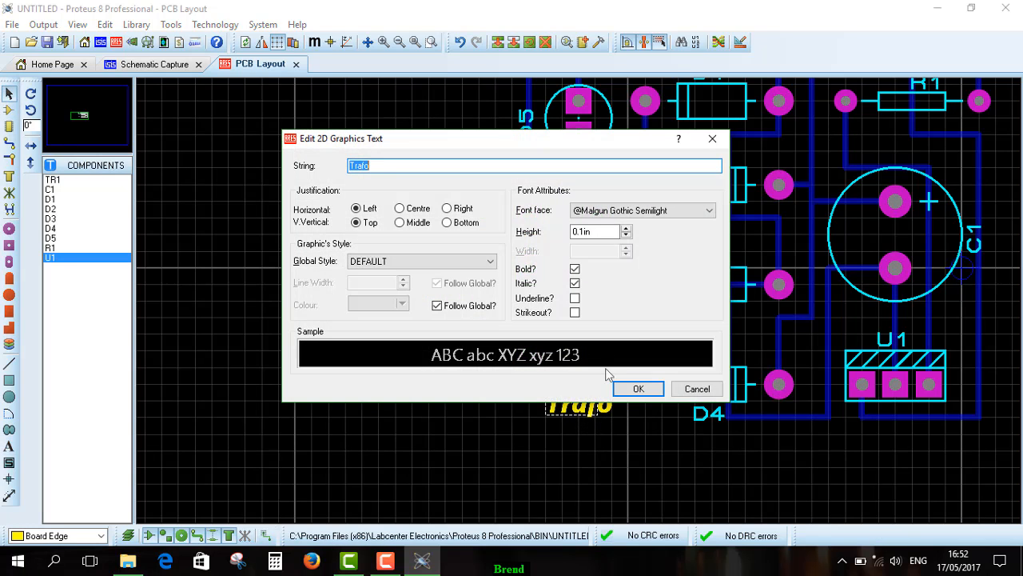
pyautogui.doubleClick(596, 231)
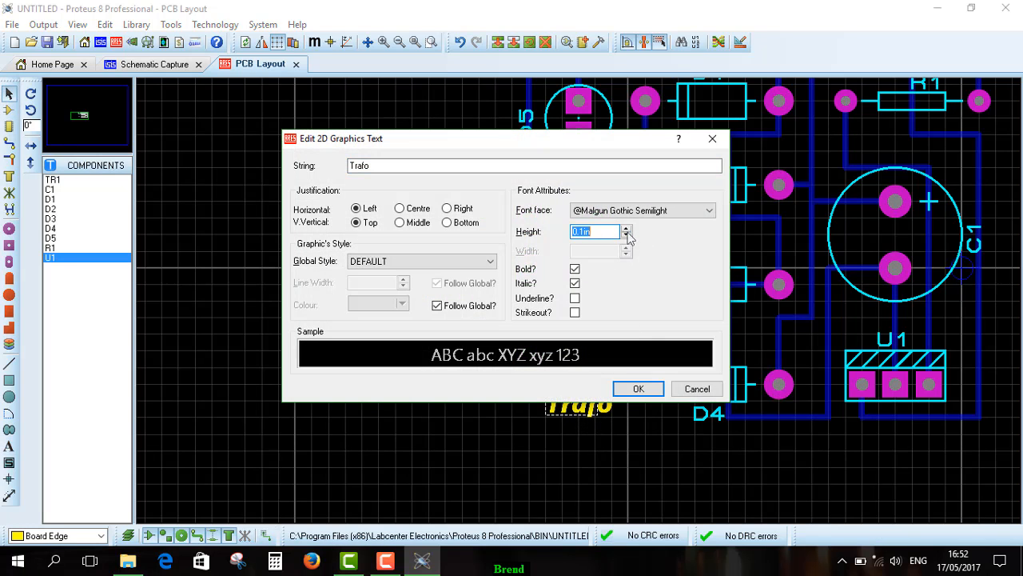
pyautogui.click(627, 235)
pyautogui.click(581, 235)
pyautogui.press('BackSpace')
pyautogui.press('BackSpace')
pyautogui.write('30')
pyautogui.click(637, 389)
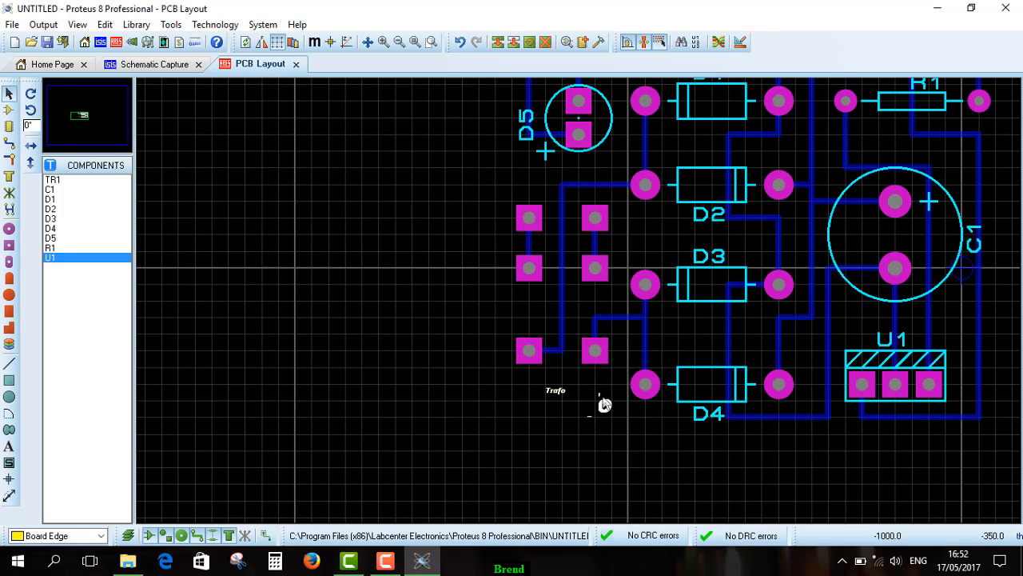
# - Move the Trafo text about 50 th to the right, just below and between the two lower square pads
pyautogui.scroll(2, 553, 404)
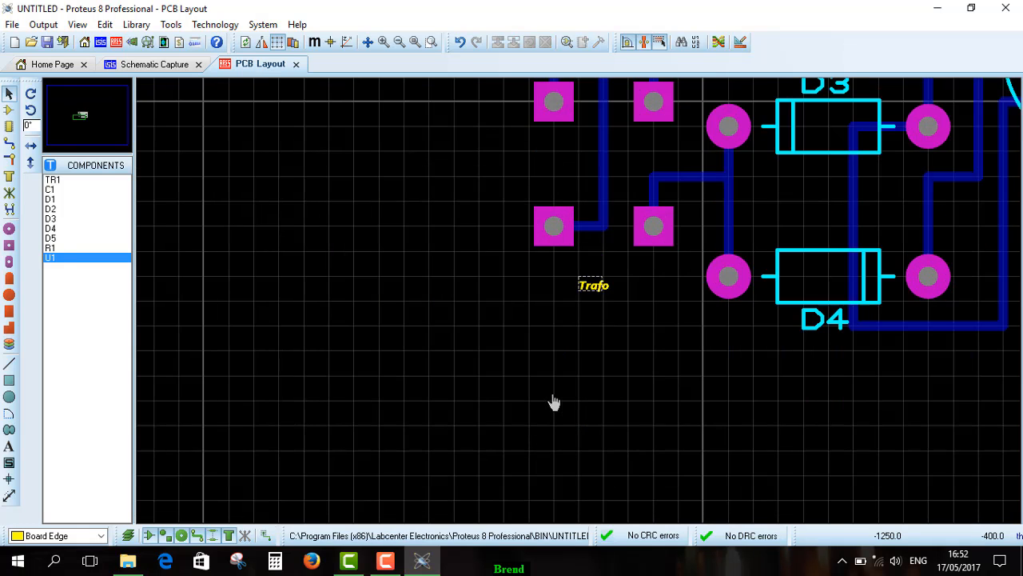
pyautogui.moveTo(608, 282); pyautogui.dragTo(608, 316)
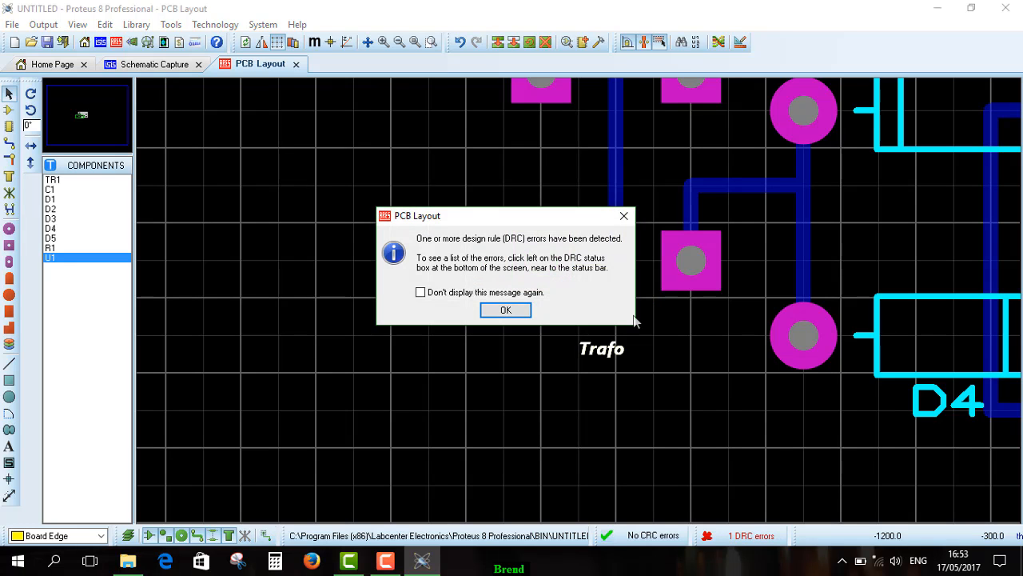
pyautogui.click(504, 311)
pyautogui.moveTo(600, 318); pyautogui.dragTo(638, 356)
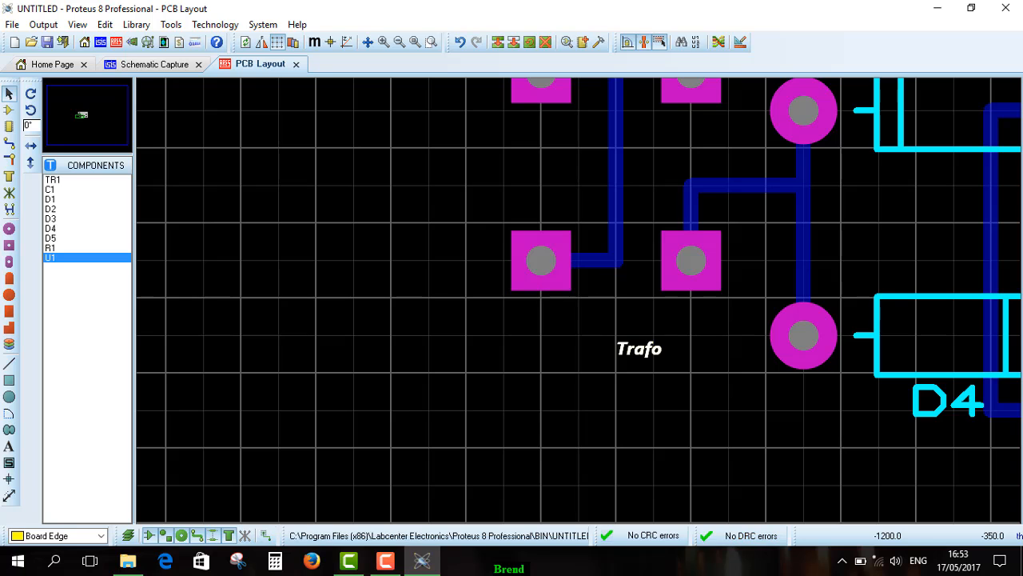
pyautogui.click(534, 353)
pyautogui.scroll(3, 615, 337)
pyautogui.scroll(-3, 579, 304)
pyautogui.scroll(-1, 580, 304)
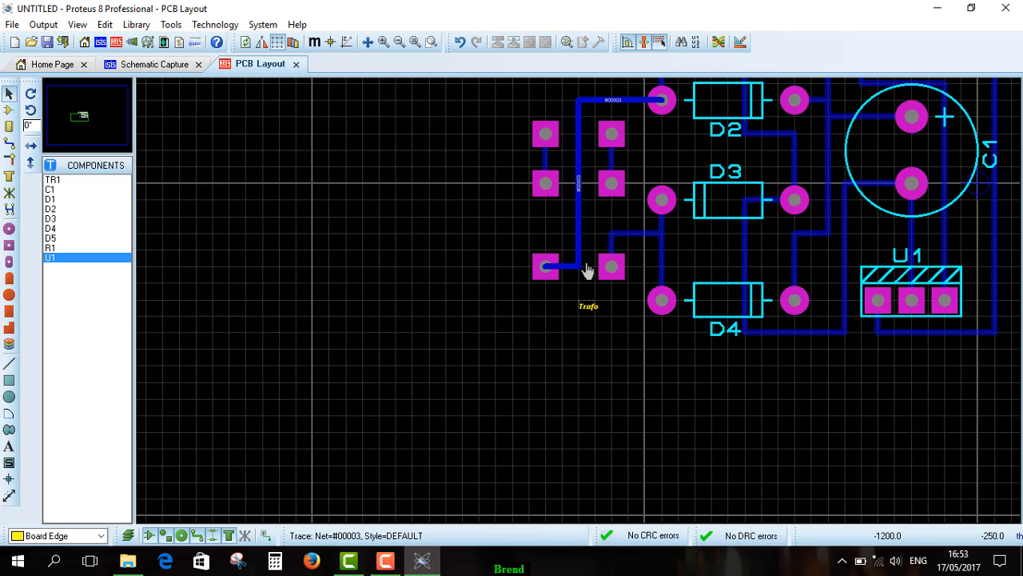
# - Move the Trafo text up into the outer pad column, between the lowest square pad and the one above it
pyautogui.click(588, 310)
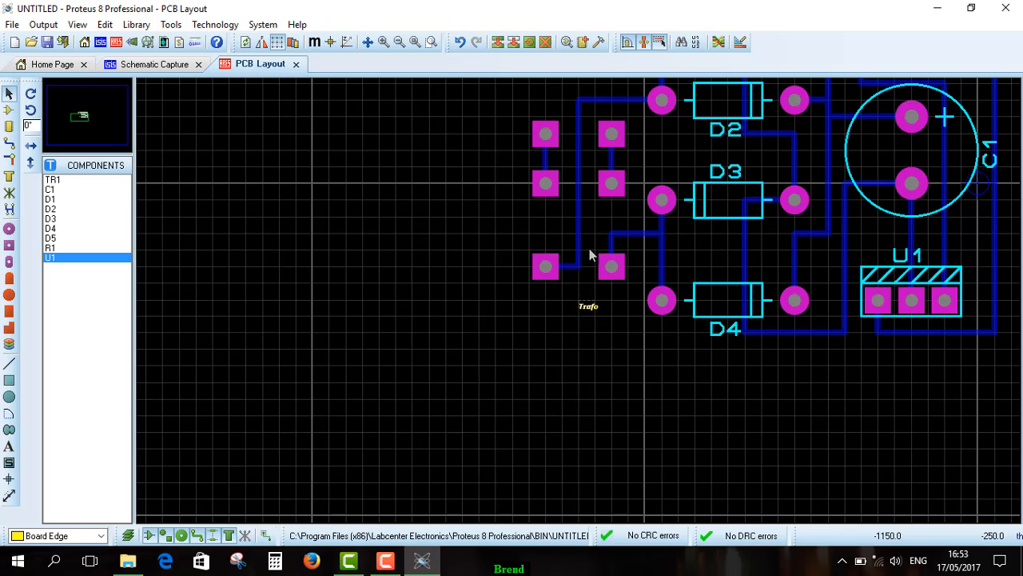
pyautogui.moveTo(589, 308); pyautogui.dragTo(557, 225)
pyautogui.click(509, 372)
pyautogui.scroll(2, 510, 369)
pyautogui.scroll(-1, 581, 306)
pyautogui.scroll(-1, 605, 260)
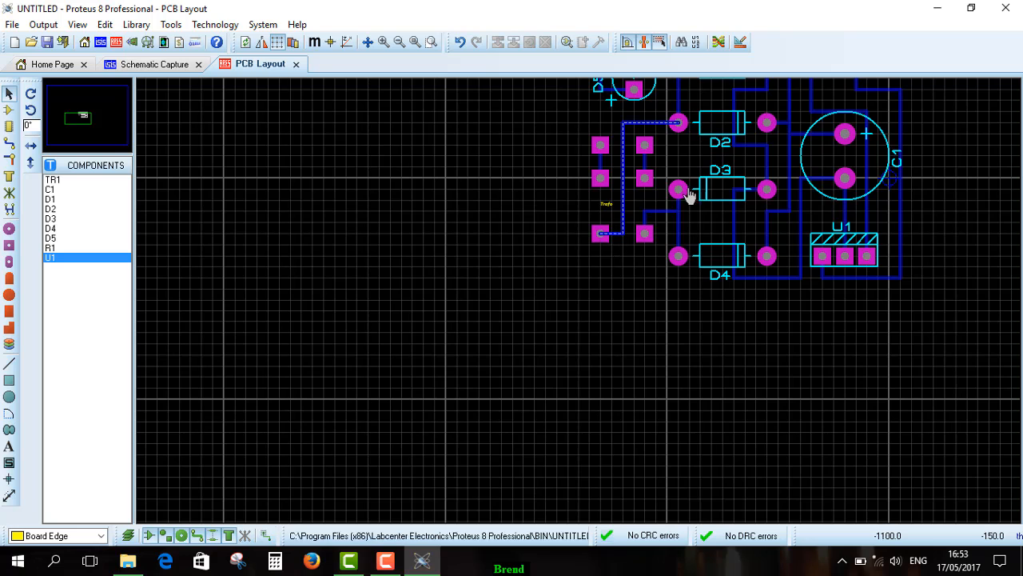
pyautogui.scroll(1, 826, 142)
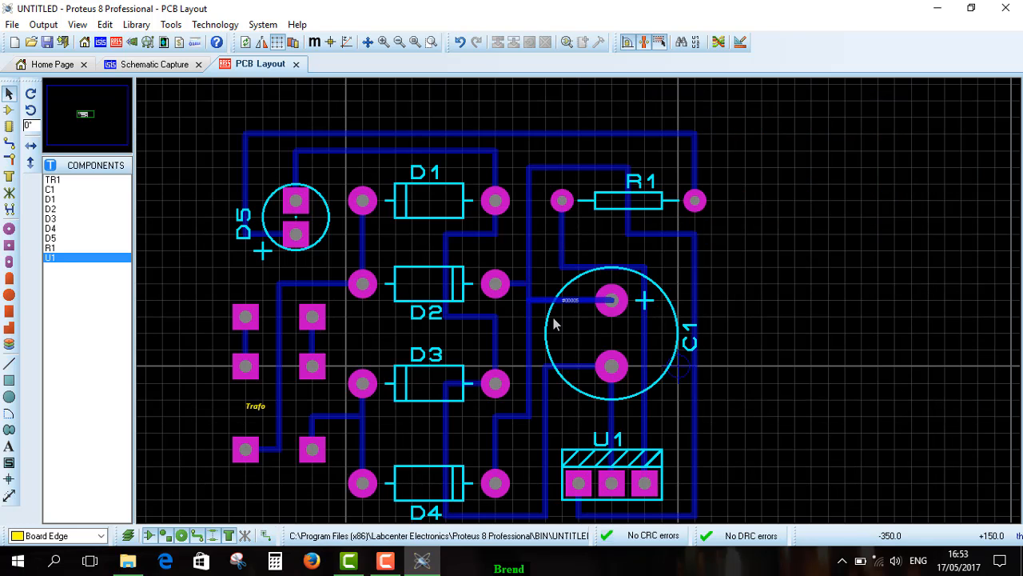
# - Draw a 2D graphics box about 1550 by 1250 th on the Board Edge layer, enclosing all components and traces
pyautogui.scroll(-1, 555, 320)
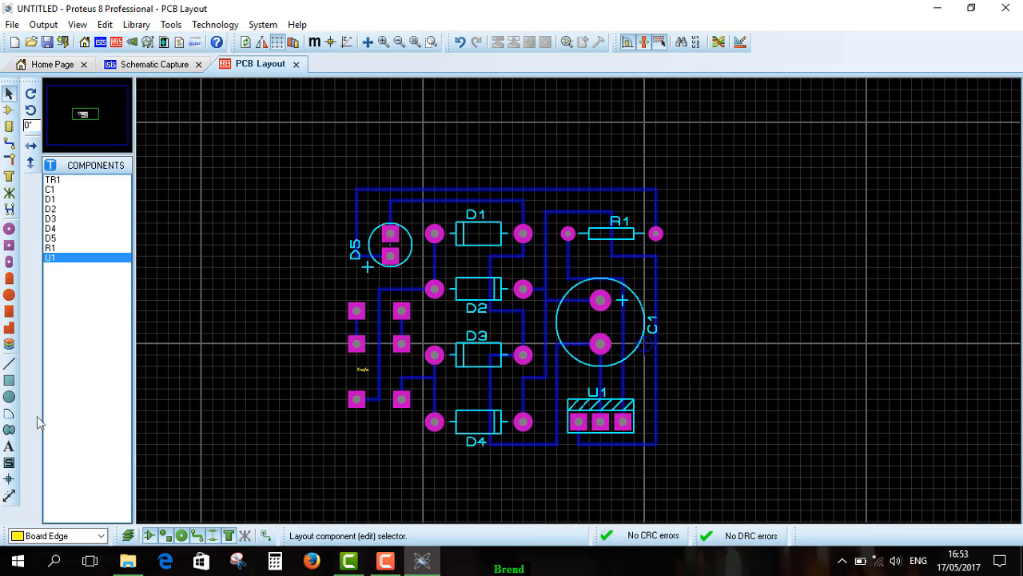
pyautogui.click(10, 382)
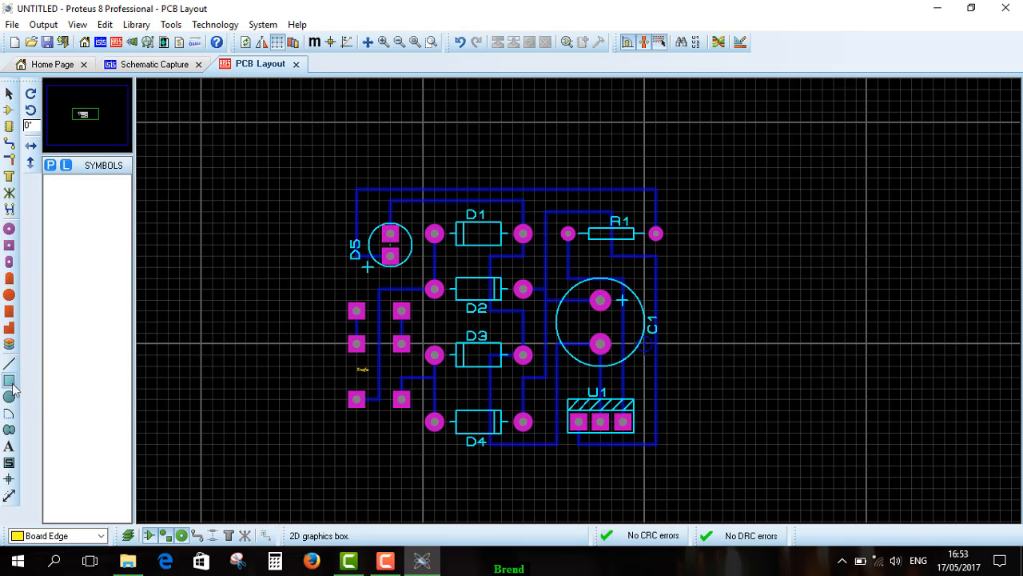
pyautogui.click(80, 536)
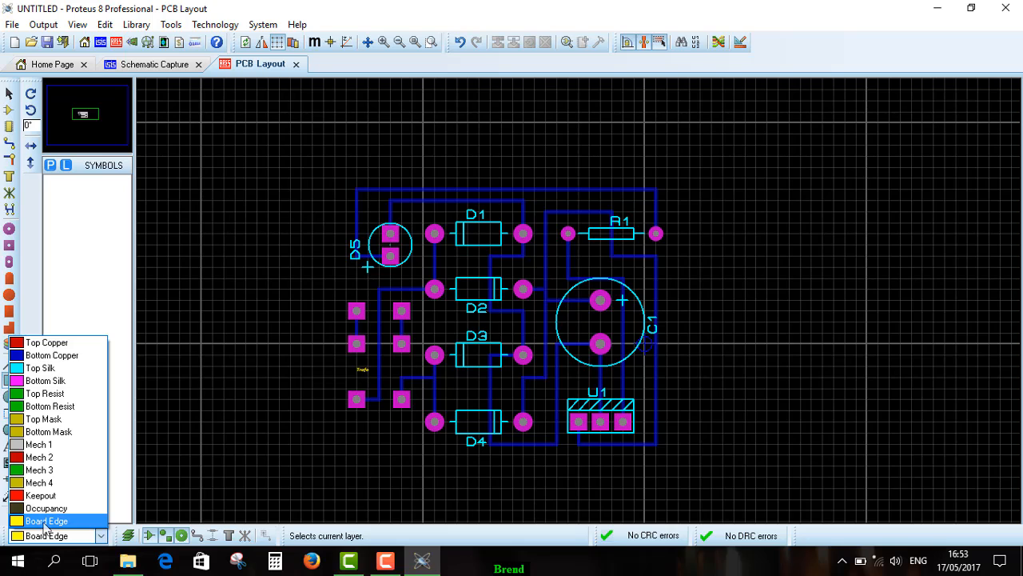
pyautogui.click(44, 521)
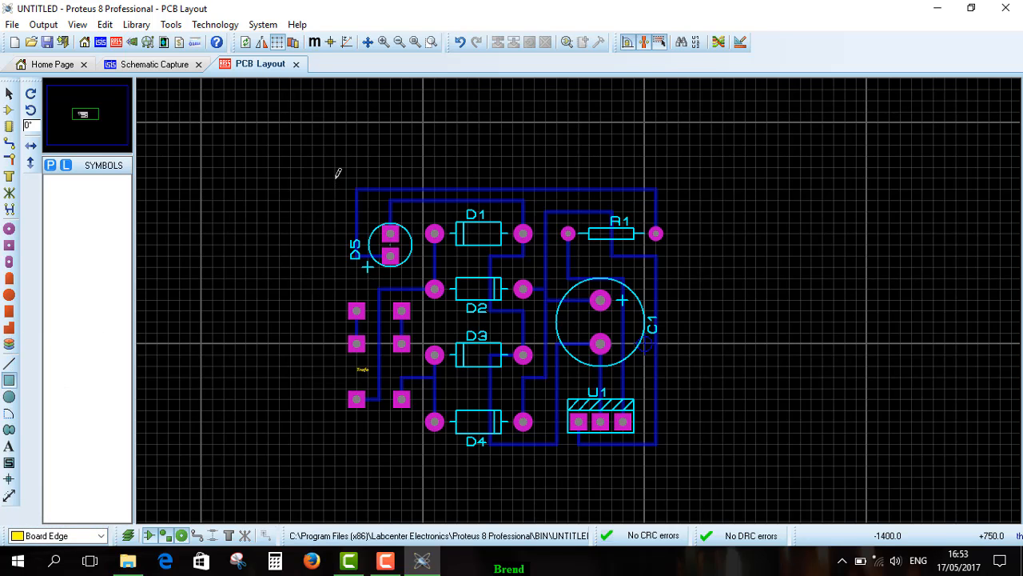
pyautogui.moveTo(335, 178); pyautogui.dragTo(678, 446)
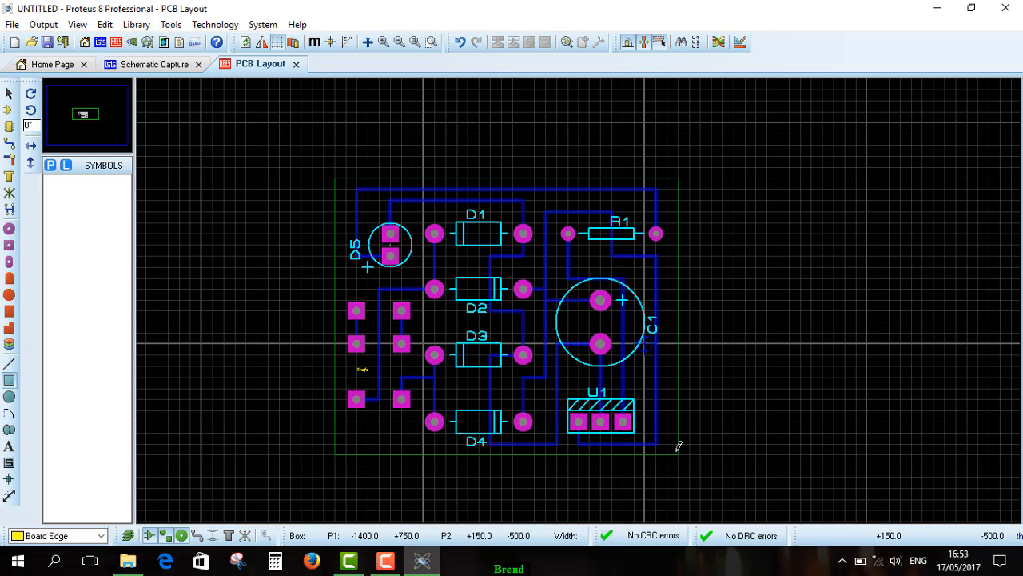
pyautogui.moveTo(678, 446); pyautogui.dragTo(678, 446)
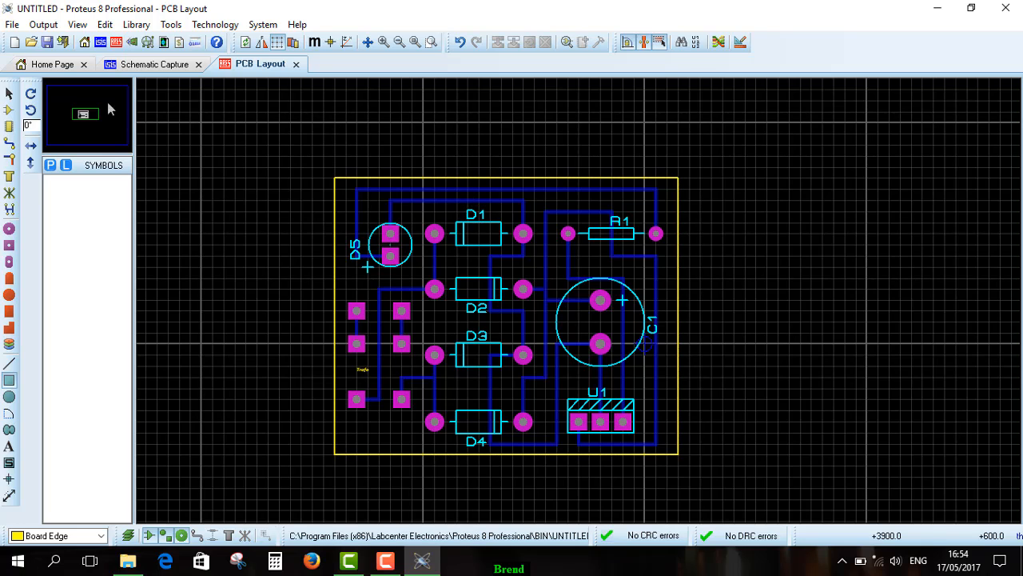
pyautogui.click(48, 26)
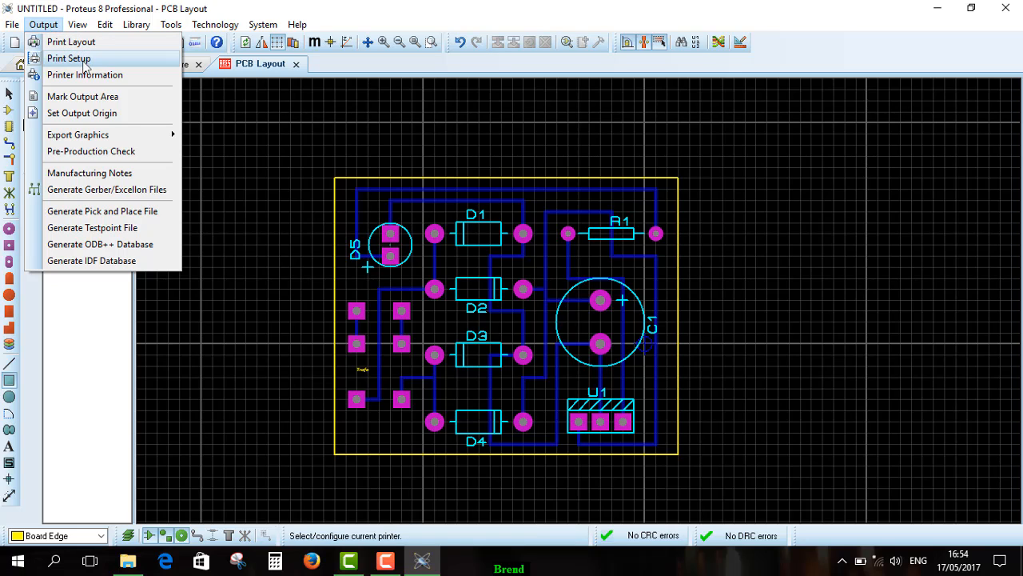
pyautogui.click(283, 108)
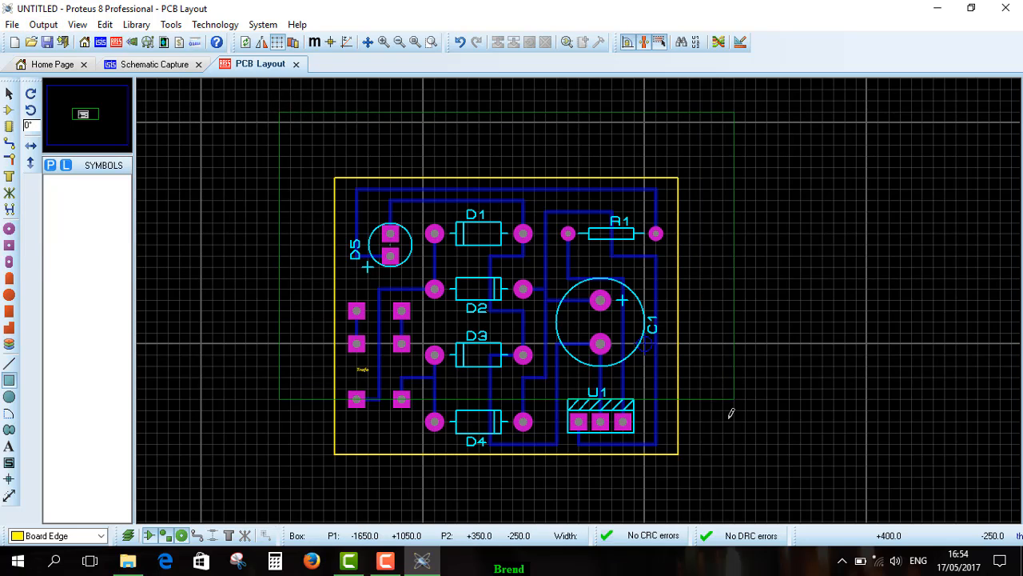
pyautogui.press('Escape')
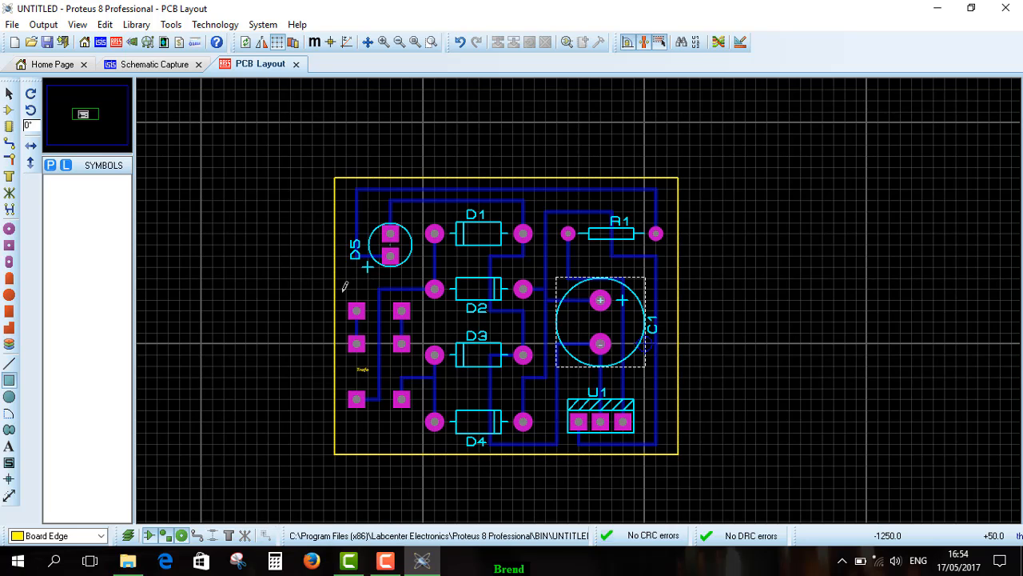
# - Show the board in the 3D Visualizer and examine its component side from several angles
pyautogui.click(134, 44)
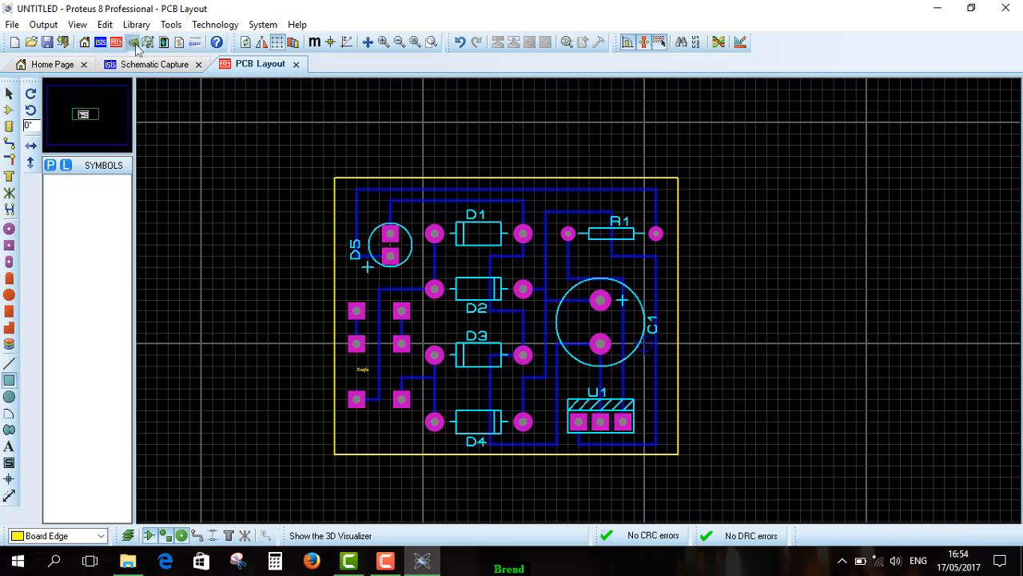
pyautogui.middleClick(605, 234)
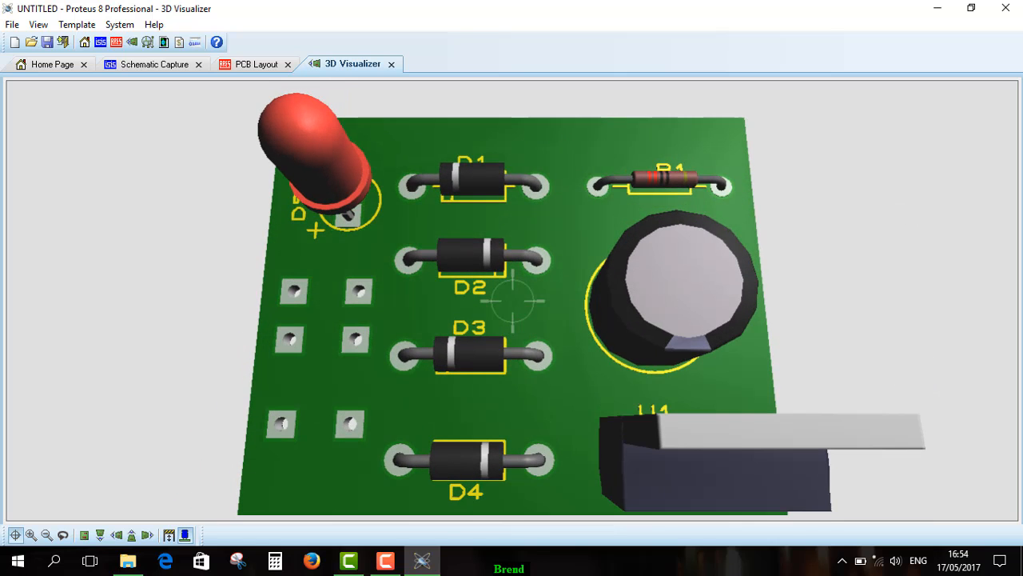
pyautogui.moveTo(512, 300)
pyautogui.mouseDown()
pyautogui.moveTo(516, 318)
pyautogui.moveTo(547, 316)
pyautogui.moveTo(580, 305)
pyautogui.moveTo(616, 267)
pyautogui.moveTo(590, 264)
pyautogui.moveTo(553, 280)
pyautogui.moveTo(527, 329)
pyautogui.moveTo(545, 296)
pyautogui.moveTo(553, 313)
pyautogui.moveTo(534, 297)
pyautogui.moveTo(512, 314)
pyautogui.moveTo(500, 299)
pyautogui.mouseUp()
pyautogui.scroll(-2, 513, 301)
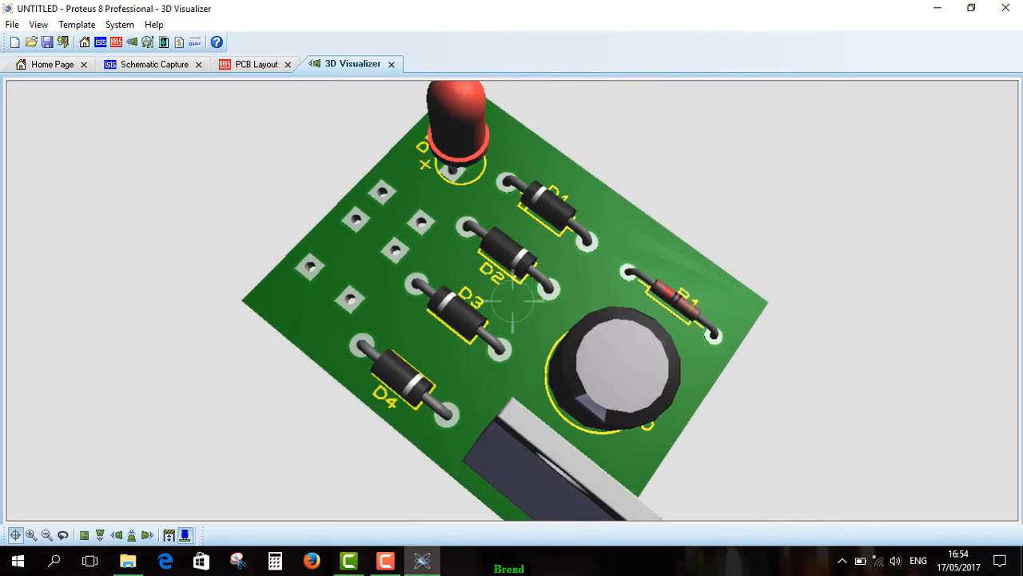
pyautogui.rightClick(513, 301)
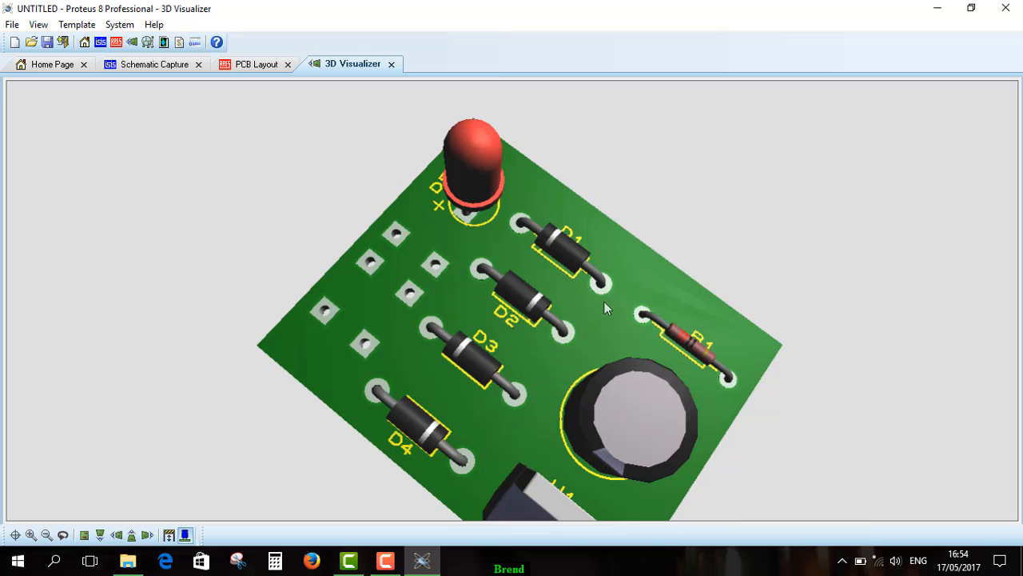
# - Turn the 3D board over and examine the copper traces and component leads on its underside
pyautogui.click(629, 273)
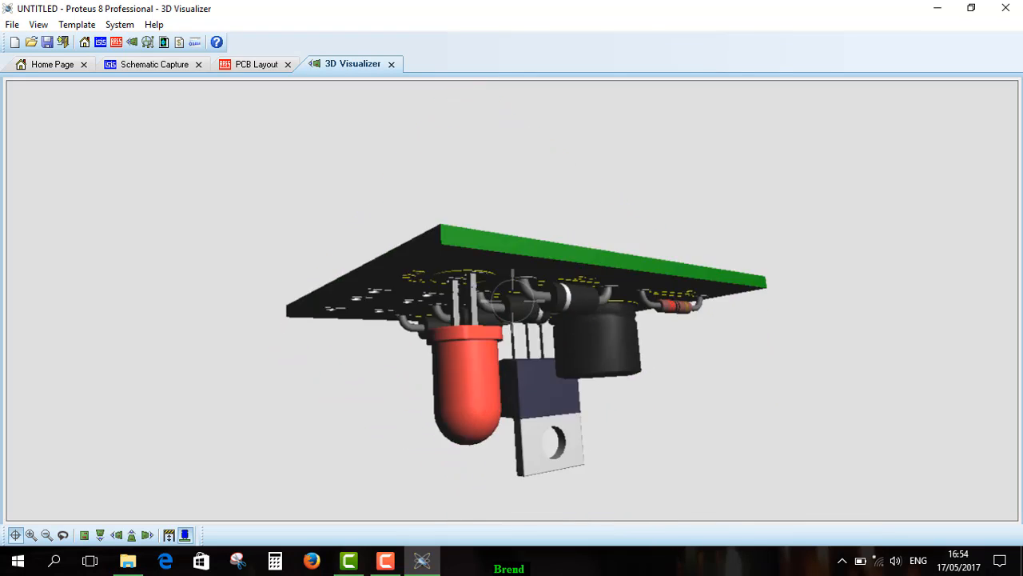
pyautogui.moveTo(513, 301)
pyautogui.mouseDown()
pyautogui.moveTo(516, 344)
pyautogui.moveTo(513, 315)
pyautogui.mouseUp()
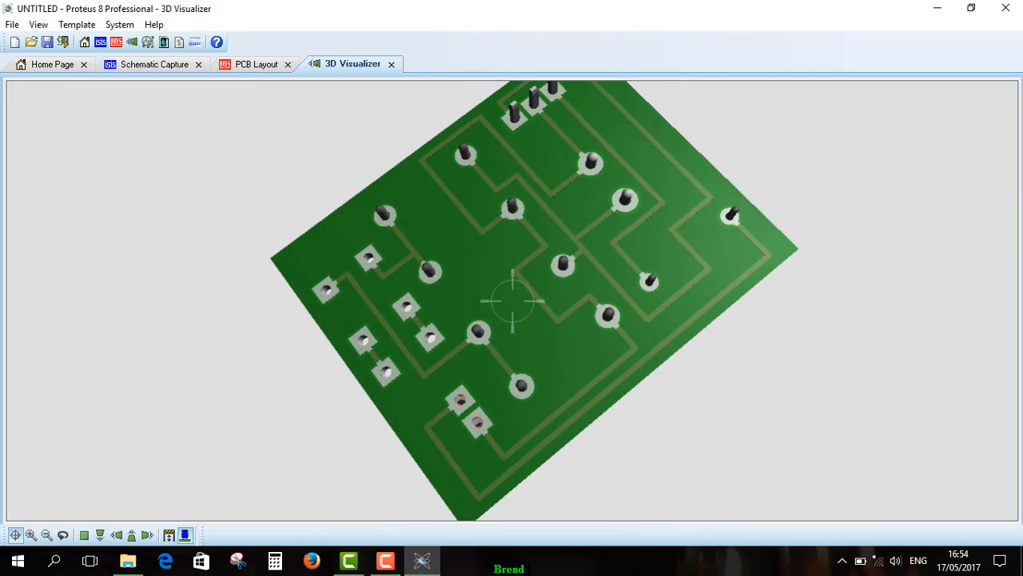
pyautogui.rightClick(512, 301)
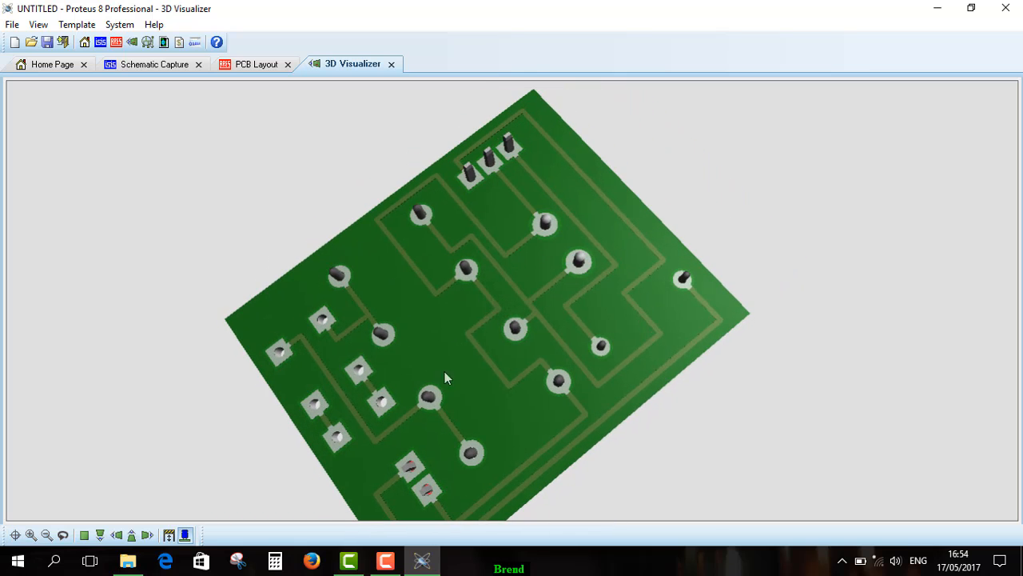
# - Turn the 3D board back to its component side and examine the voltage regulator, LED and diodes from an angle
pyautogui.click(470, 240)
pyautogui.press('Escape')
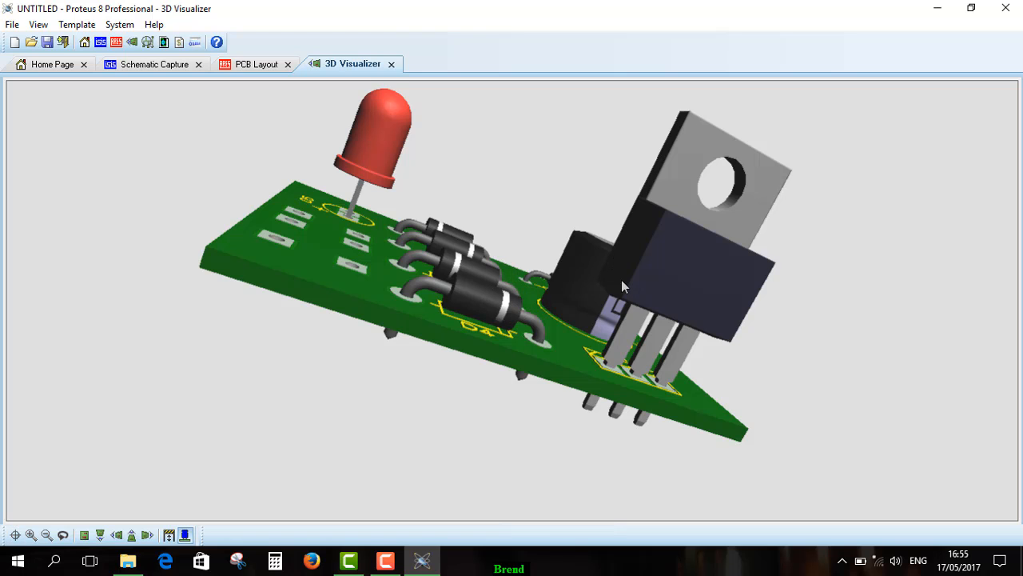
pyautogui.click(512, 233)
pyautogui.moveTo(512, 302); pyautogui.dragTo(512, 360)
pyautogui.press('Escape')
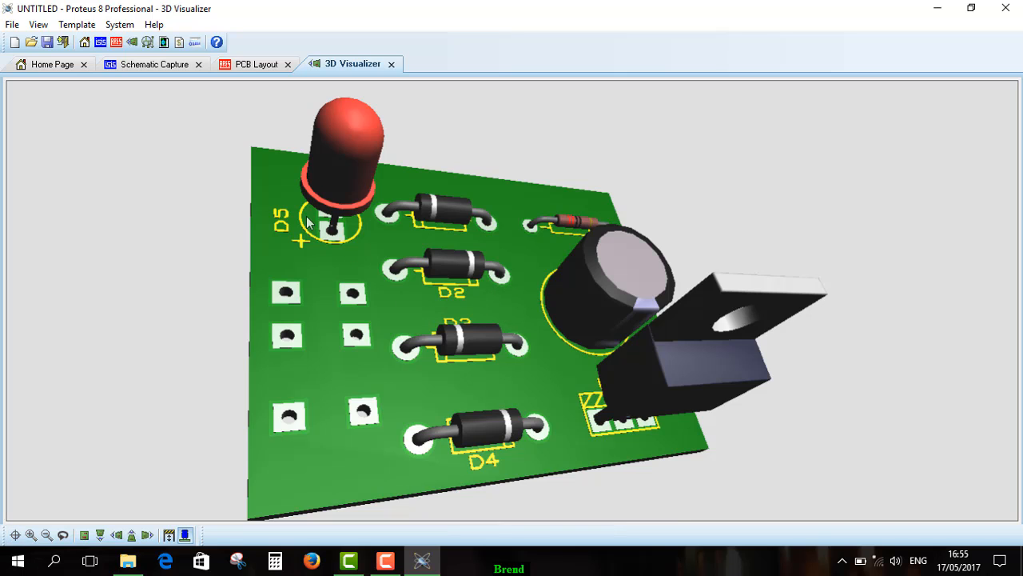
# - Review the schematic and the finished PCB layout, and return to the 3D view of the board
pyautogui.click(147, 69)
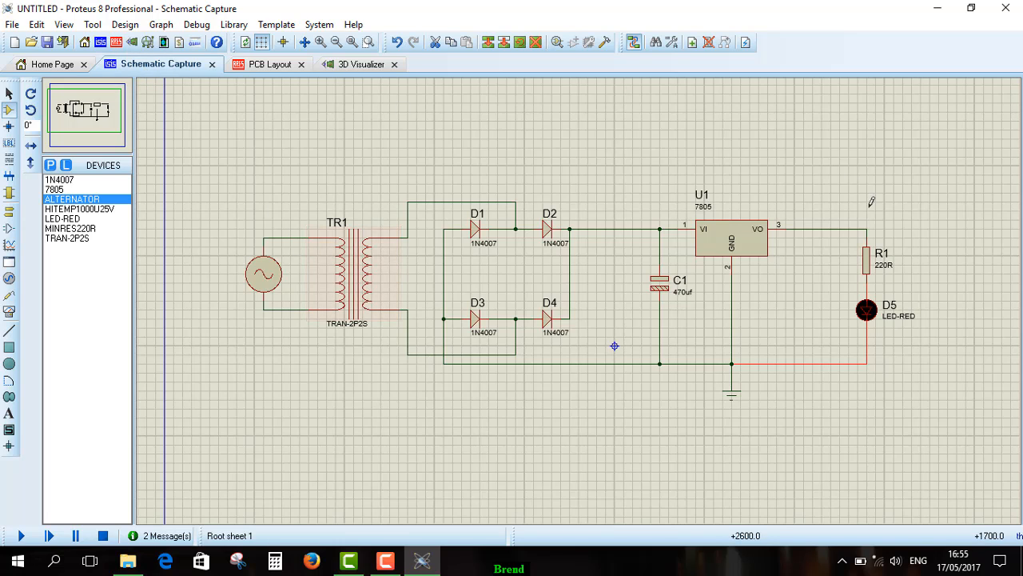
pyautogui.click(921, 449)
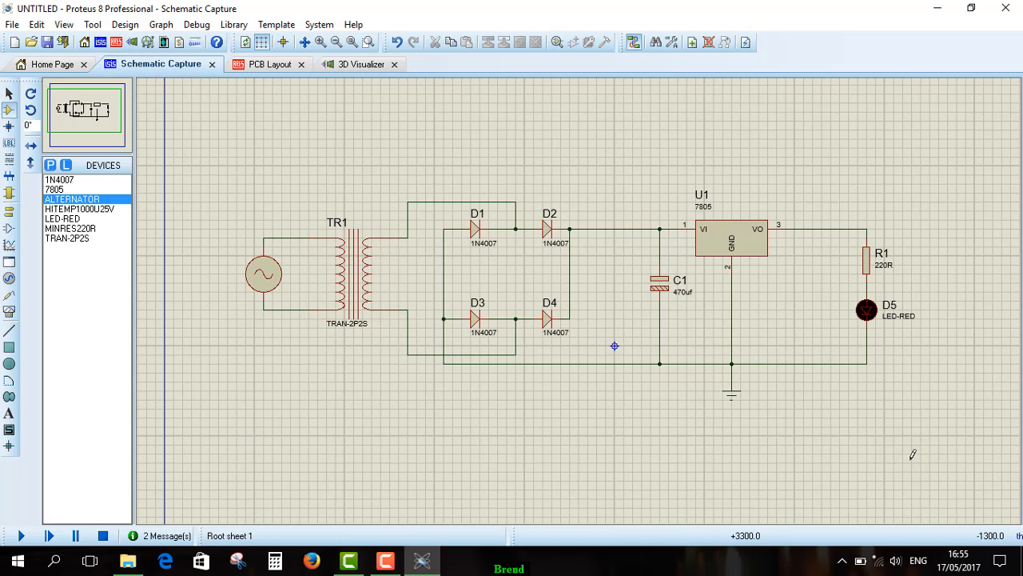
pyautogui.click(271, 69)
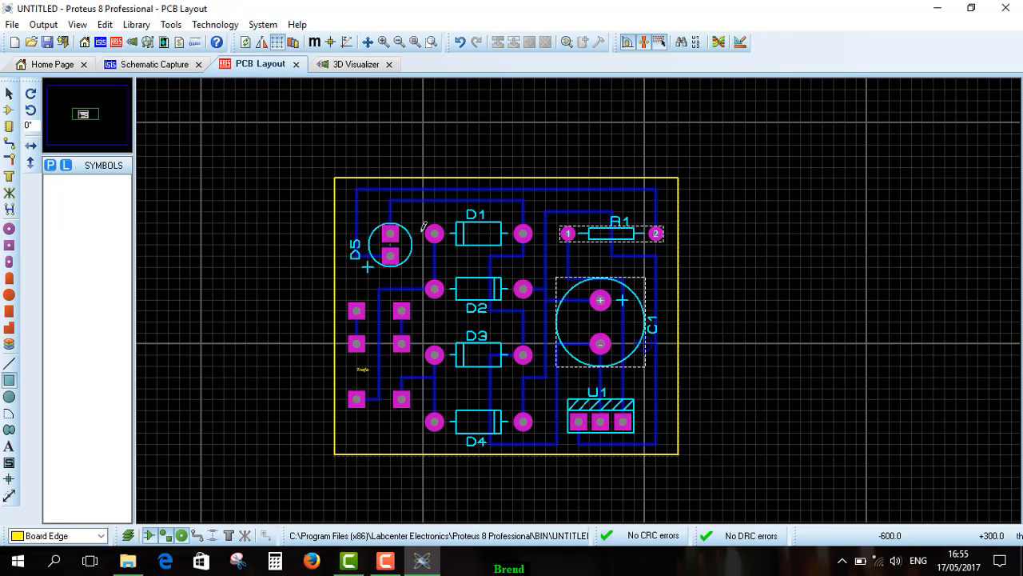
pyautogui.click(352, 68)
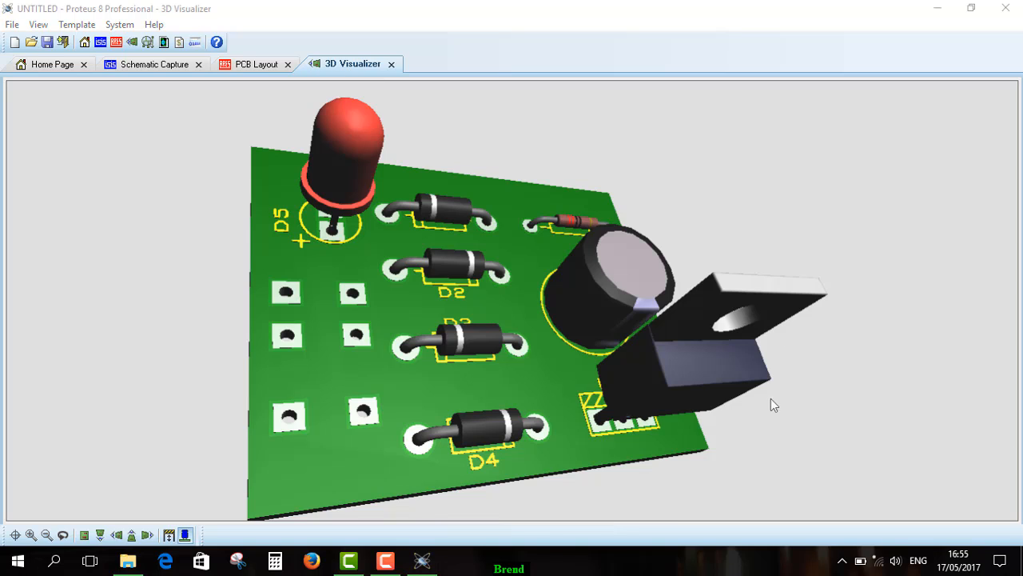
pyautogui.click(1019, 560)
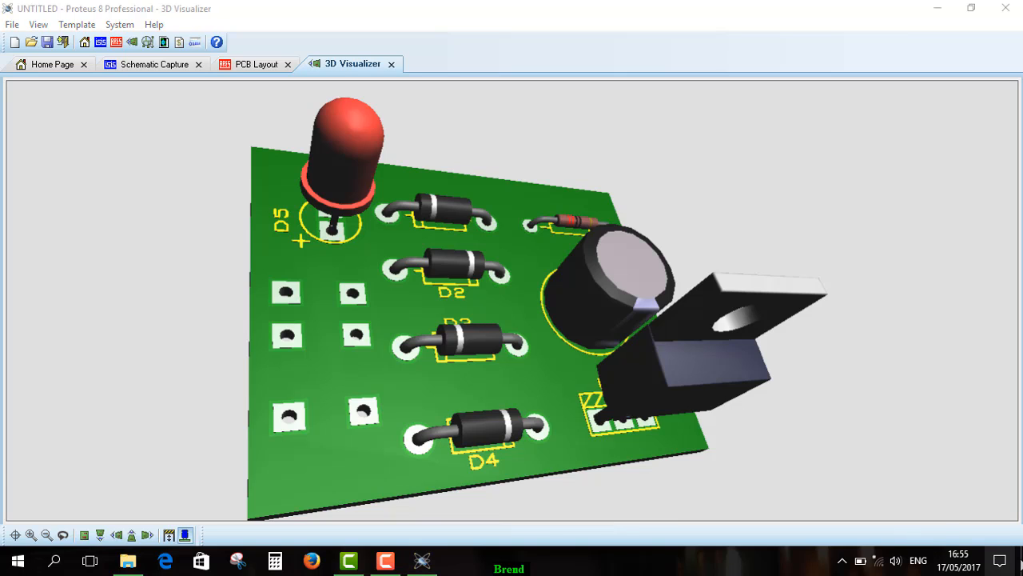